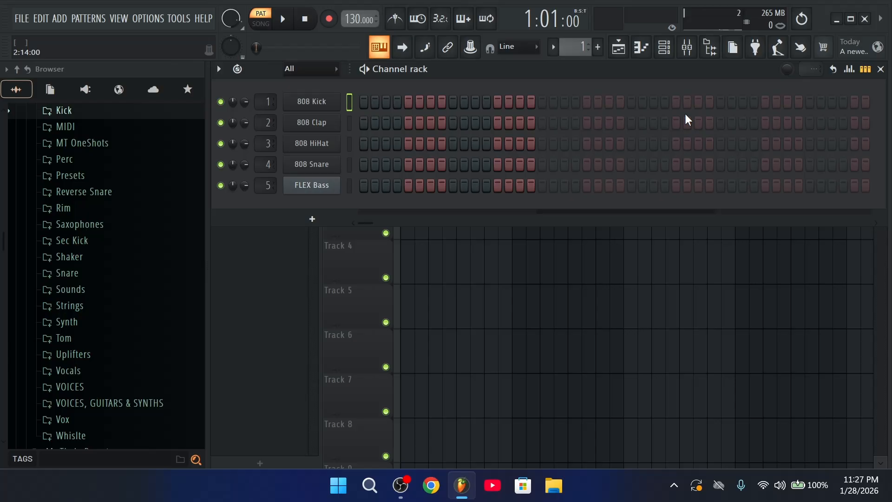
Search for 'bpm finder' in the browser and open Tunebat's Song Key & BPM Finder
click(431, 486)
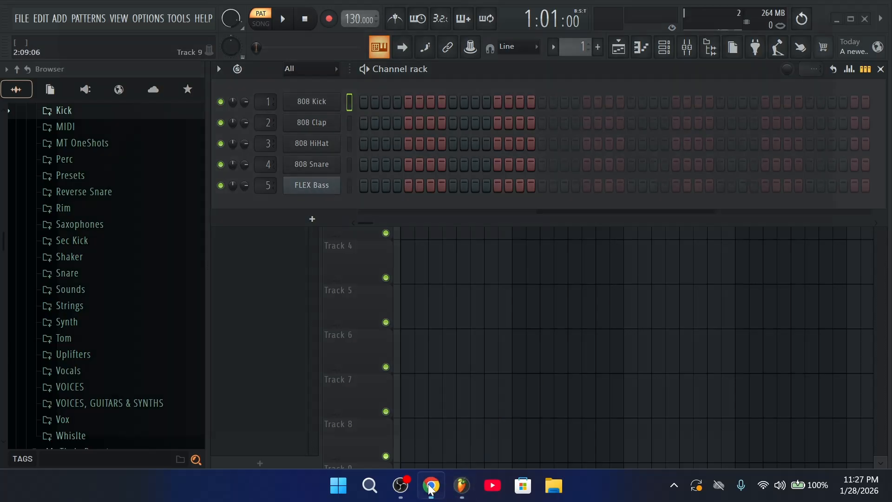
click(371, 295)
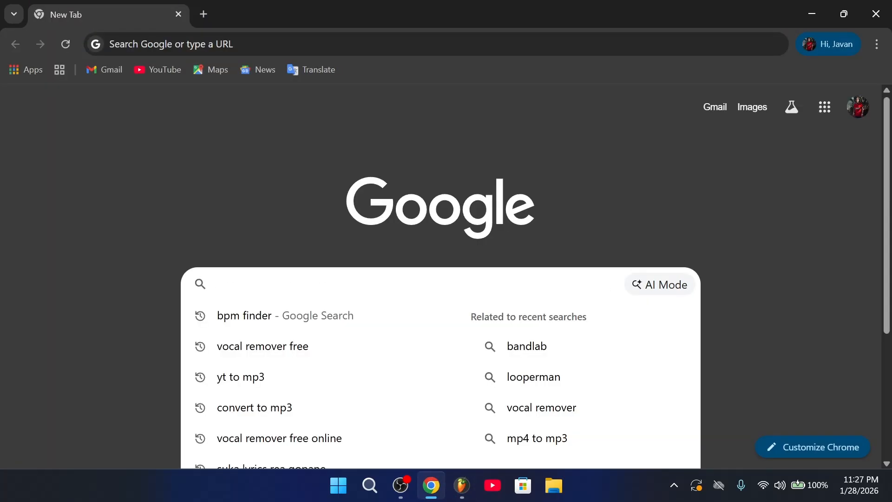
click(333, 323)
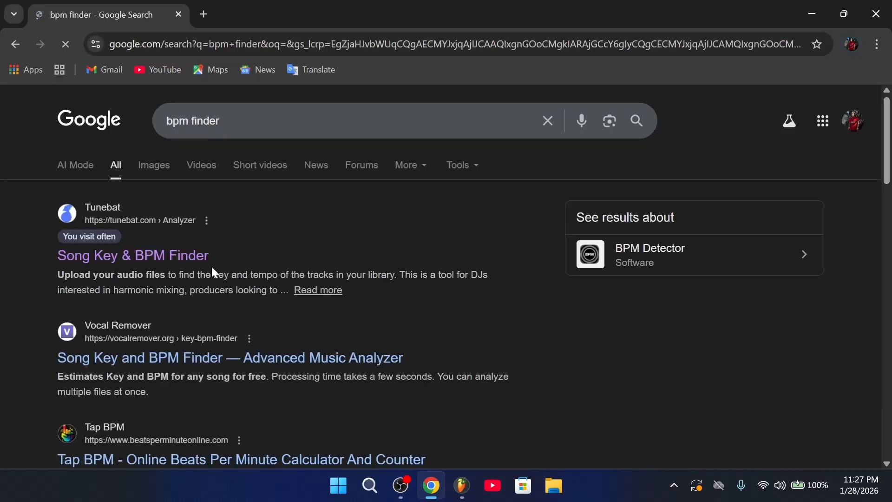
click(198, 258)
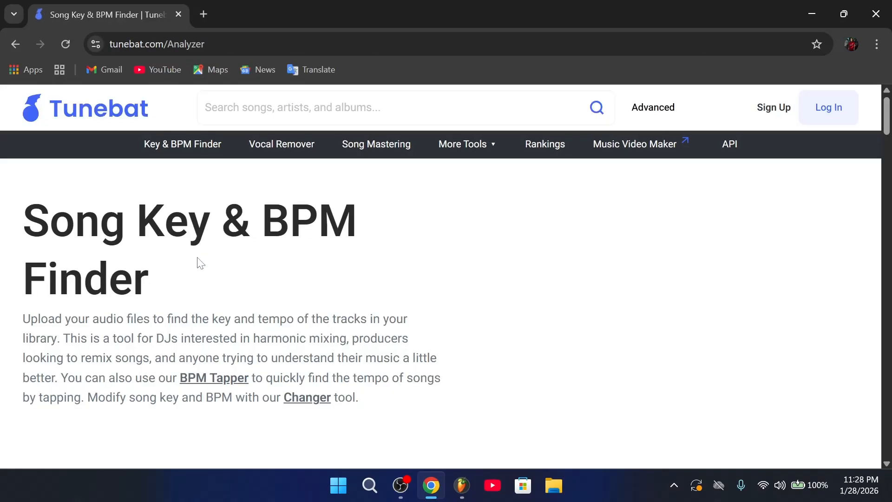
scroll(424, 311, down, 4)
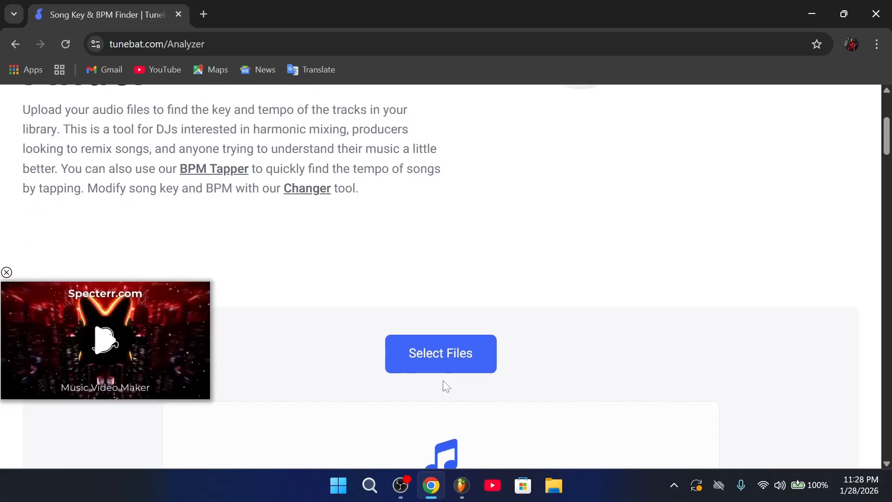
Upload the Man I Need Gqom remix mp3, reading A♯ minor at 124 BPM, then return to FL Studio
click(447, 362)
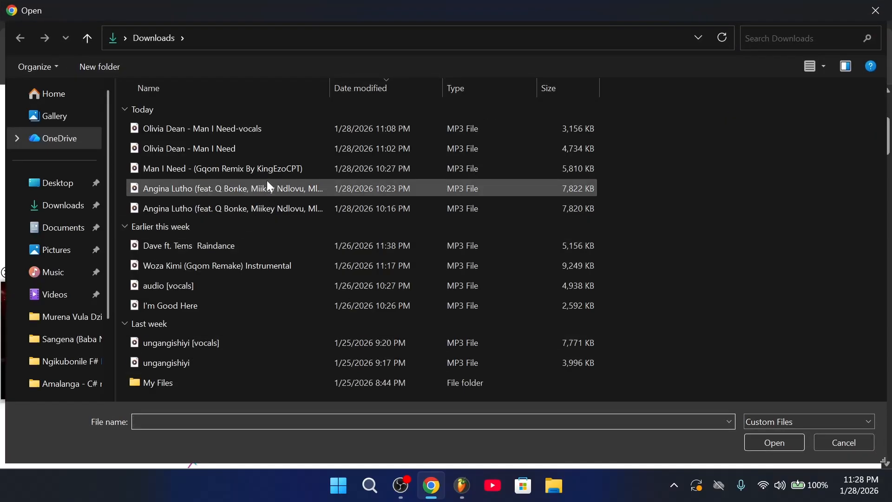
click(275, 181)
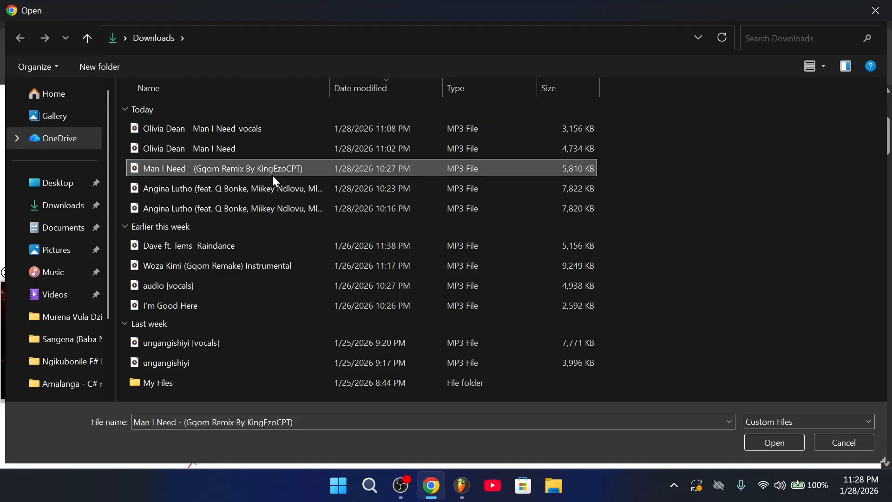
click(788, 447)
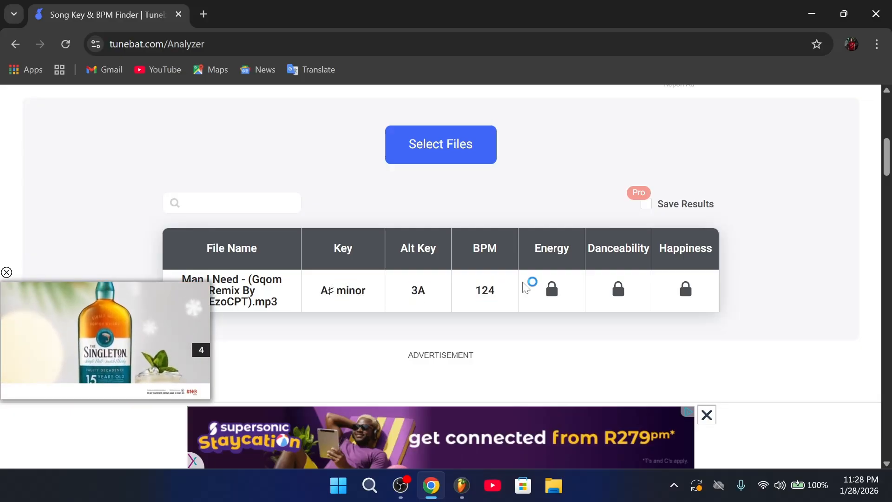
mouse_move(431, 491)
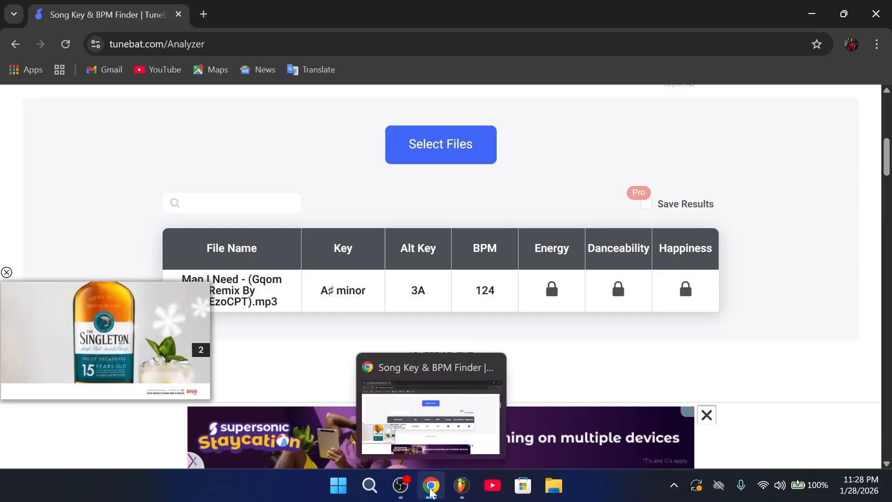
click(461, 486)
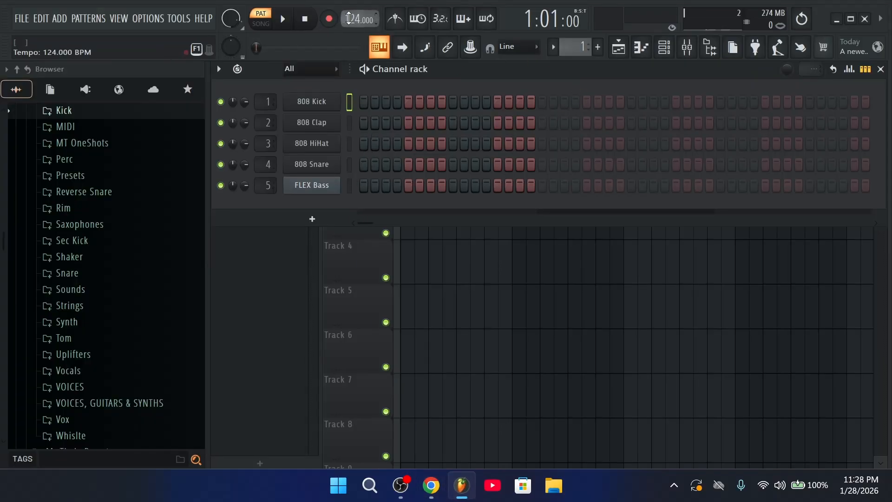
In the 808 Kick piano roll, set scale highlighting to Minor Natural (Aeolian)
click(618, 47)
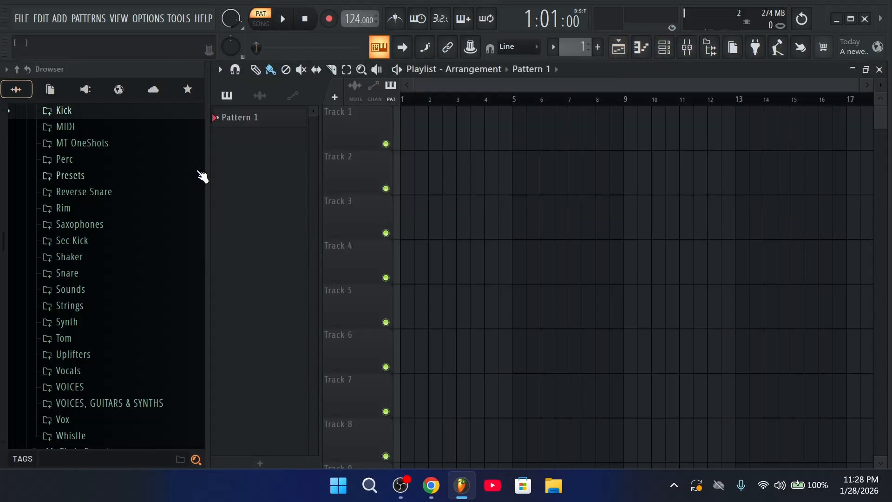
click(673, 49)
click(220, 69)
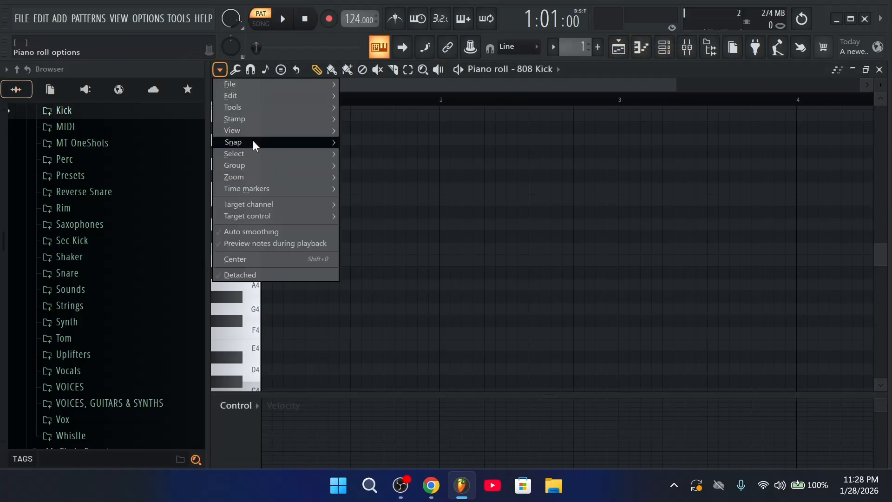
mouse_move(256, 131)
mouse_move(448, 310)
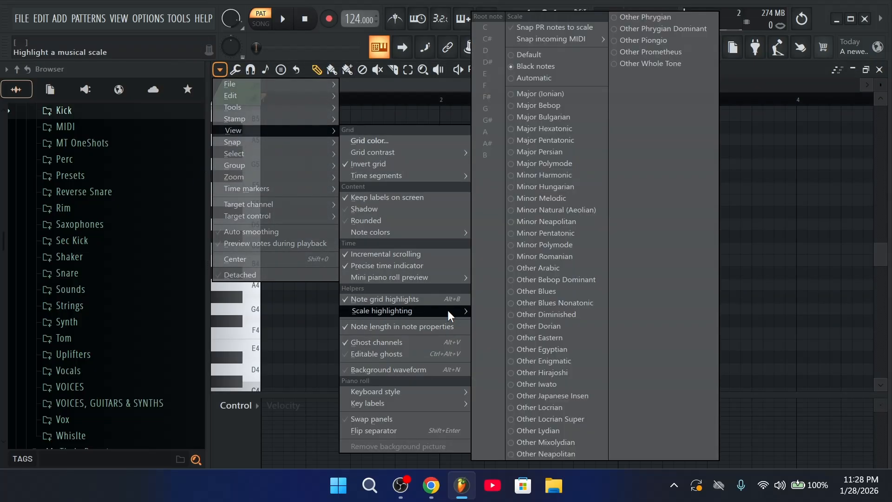
click(556, 212)
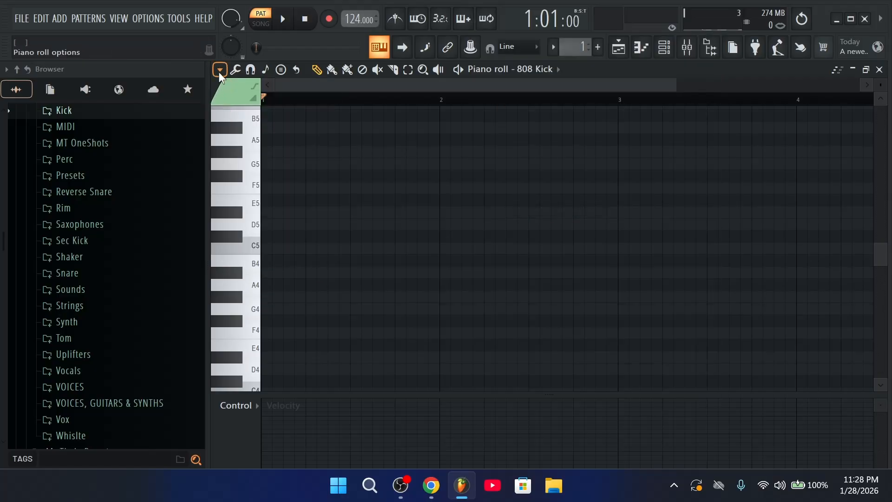
Set the highlighted scale's root note to A# and return to the playlist
click(218, 71)
mouse_move(268, 130)
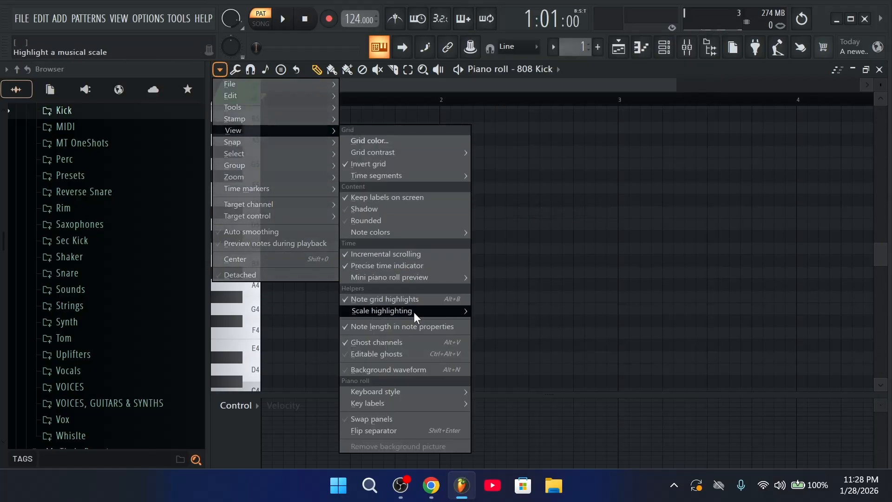
mouse_move(413, 312)
click(482, 141)
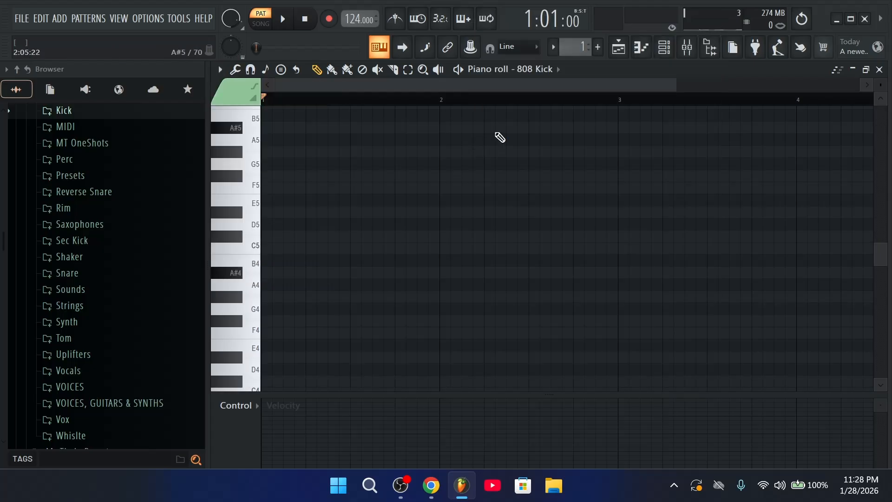
click(616, 50)
Place a Pattern 1 clip on Track 2 spanning bar 1 to bar 9
click(221, 120)
click(613, 131)
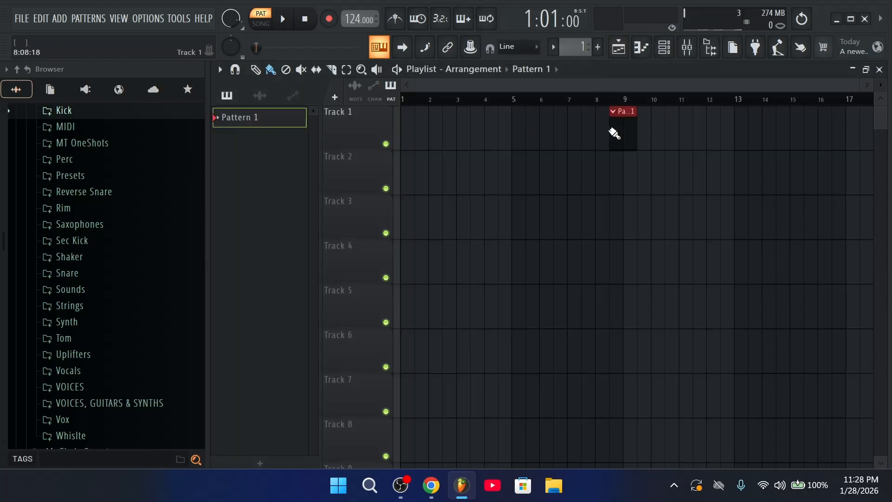
drag(613, 132, 366, 212)
drag(428, 178, 627, 183)
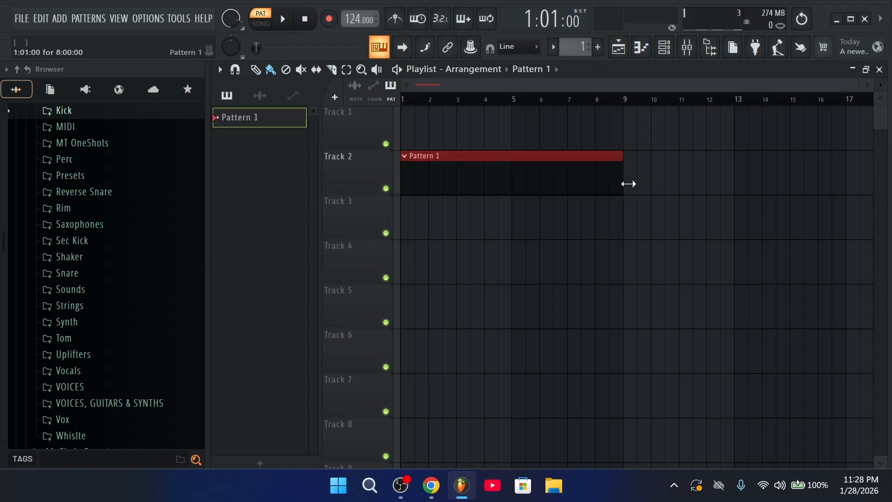
Collapse the Gqom pack folder, find the Man I Need remix in Downloads, and drag it into the playlist
scroll(120, 123, up, 4)
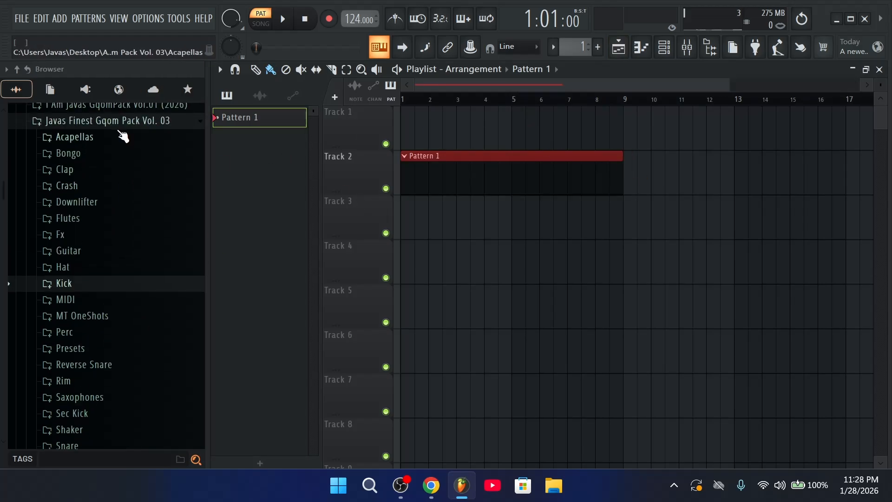
click(119, 123)
scroll(122, 305, down, 2)
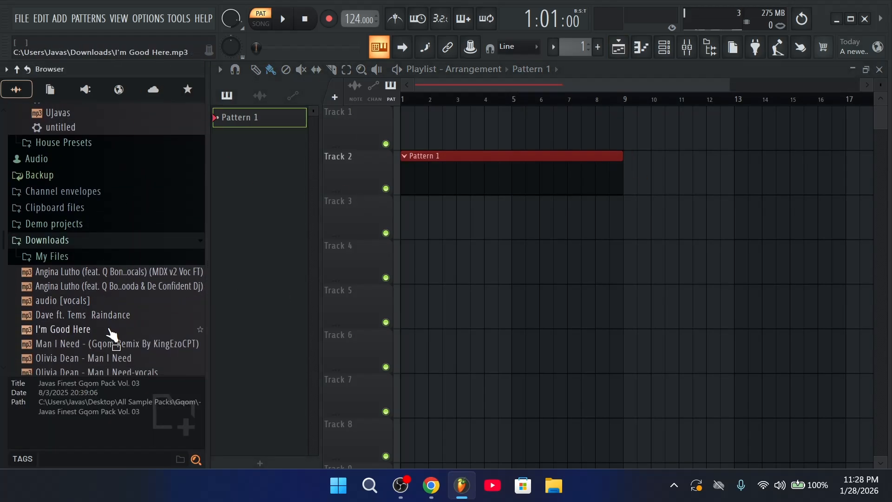
scroll(114, 339, down, 3)
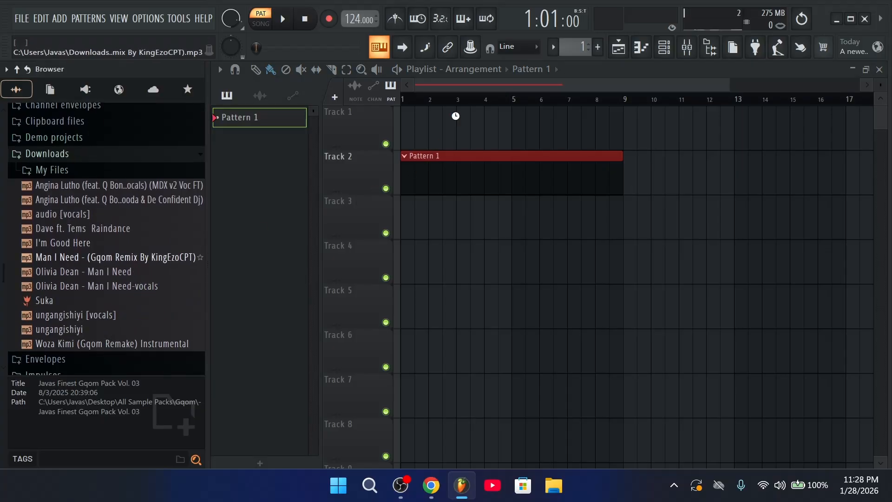
mouse_move(477, 124)
mouse_down()
mouse_move(502, 127)
mouse_move(418, 127)
mouse_move(512, 128)
mouse_move(474, 128)
mouse_up()
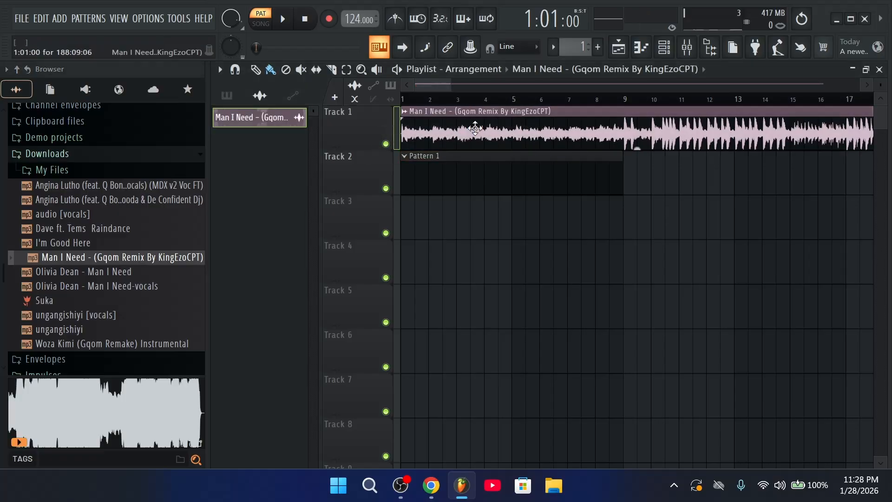
Set the Man I Need remix clip's tempo to 124 BPM via Detect tempo > Type in
double_click(474, 128)
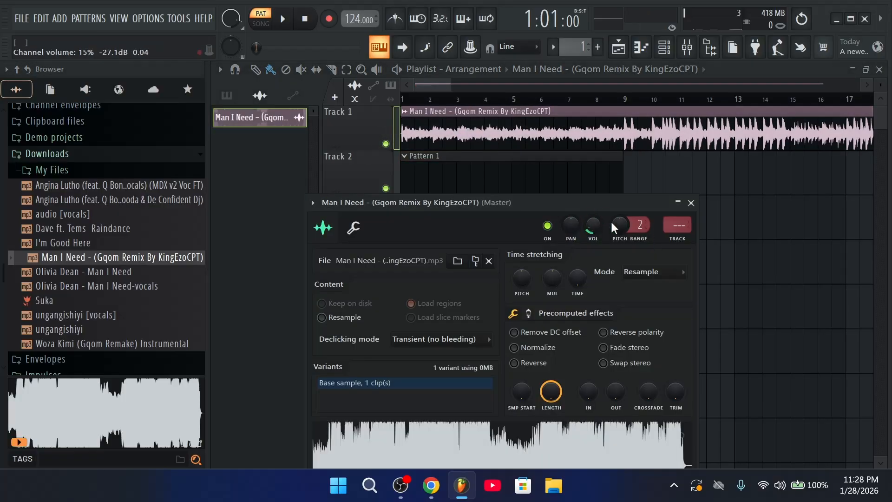
click(691, 203)
click(405, 111)
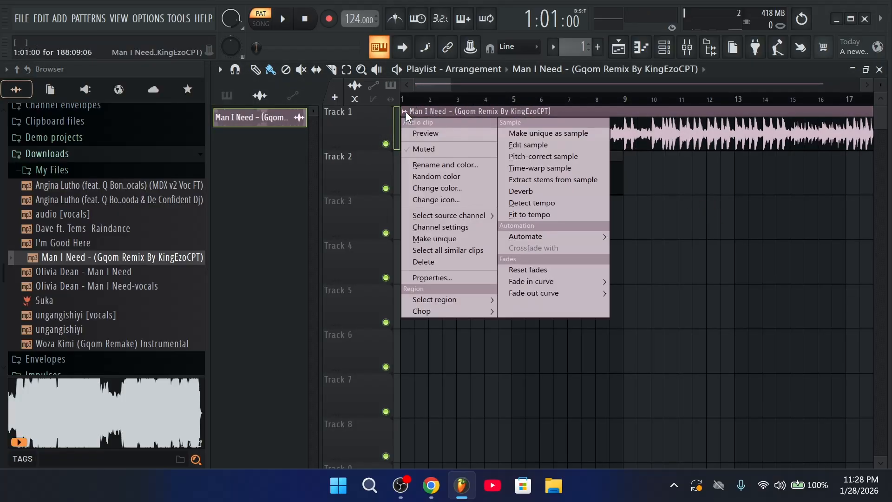
click(565, 215)
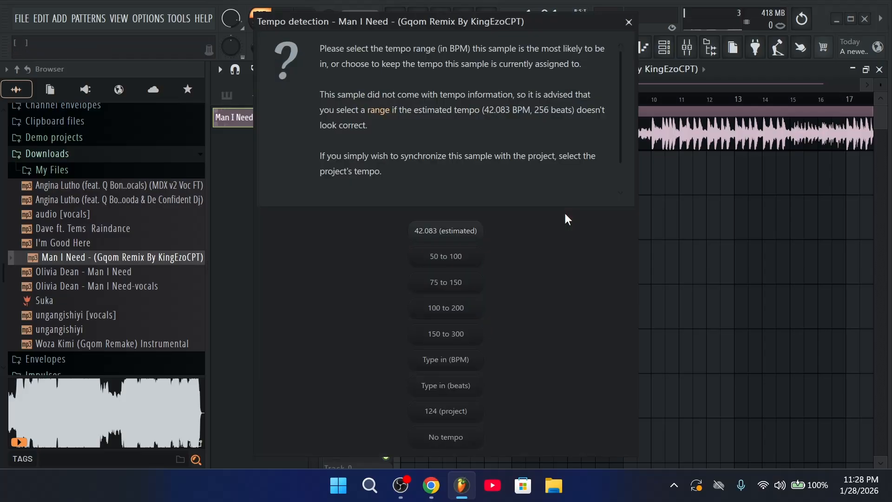
click(471, 364)
text(124)
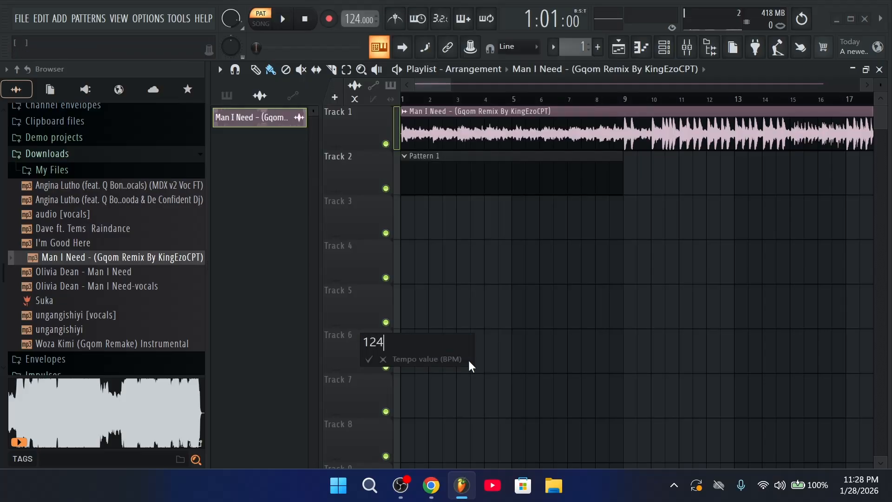
click(370, 359)
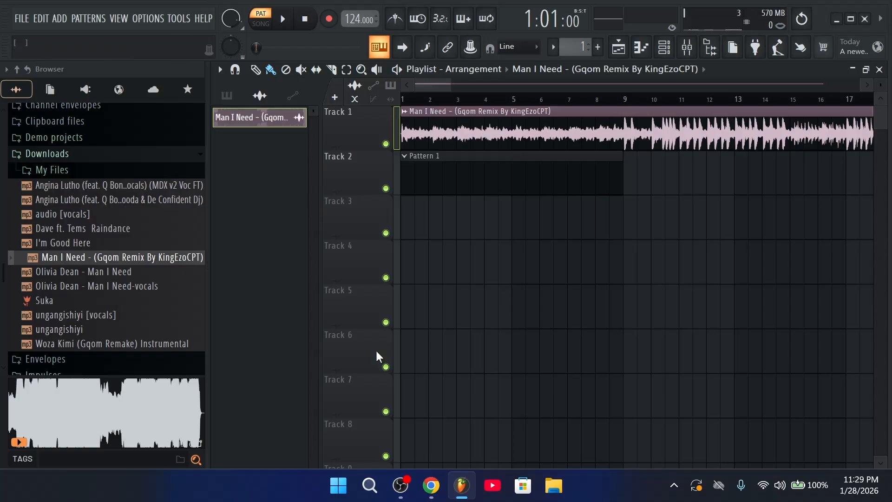
mouse_move(412, 103)
mouse_down()
mouse_move(407, 74)
mouse_move(412, 96)
mouse_move(411, 87)
mouse_up()
Slice off and delete the silent start of the audio clip, moving the rest to bar 1
click(406, 84)
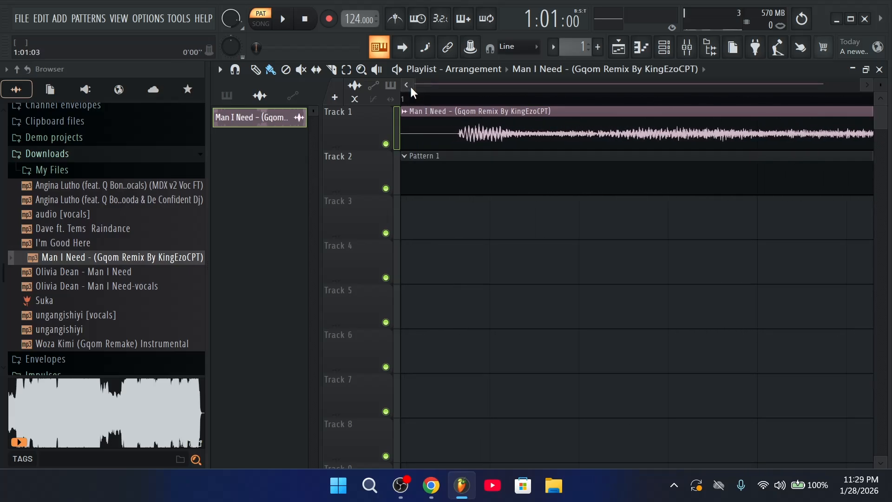
click(462, 141)
click(256, 74)
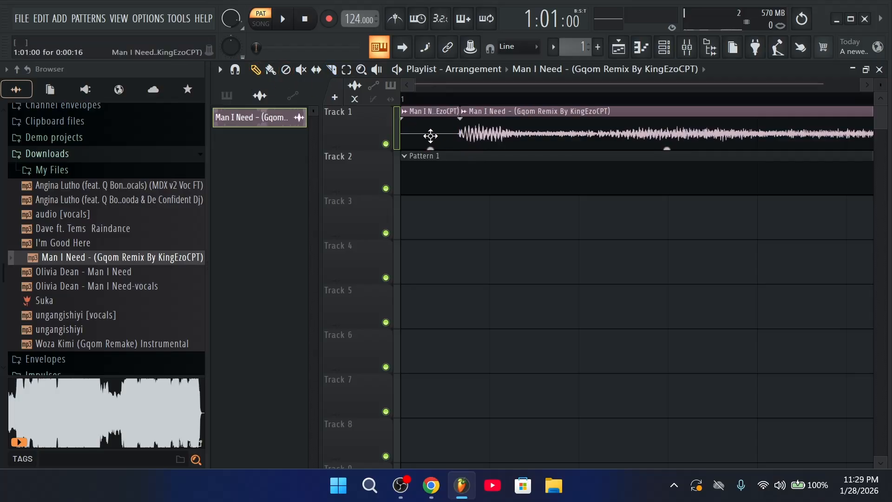
right_click(430, 138)
drag(542, 137, 437, 111)
Select the Pattern 1 clip on Track 2 and duplicate it with Ctrl+B
scroll(435, 111, down, 4)
scroll(436, 111, down, 5)
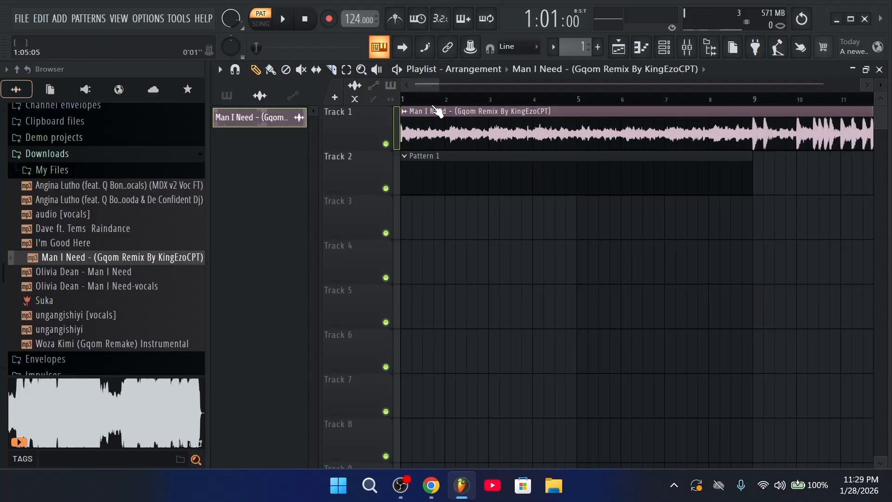
drag(528, 151, 478, 183)
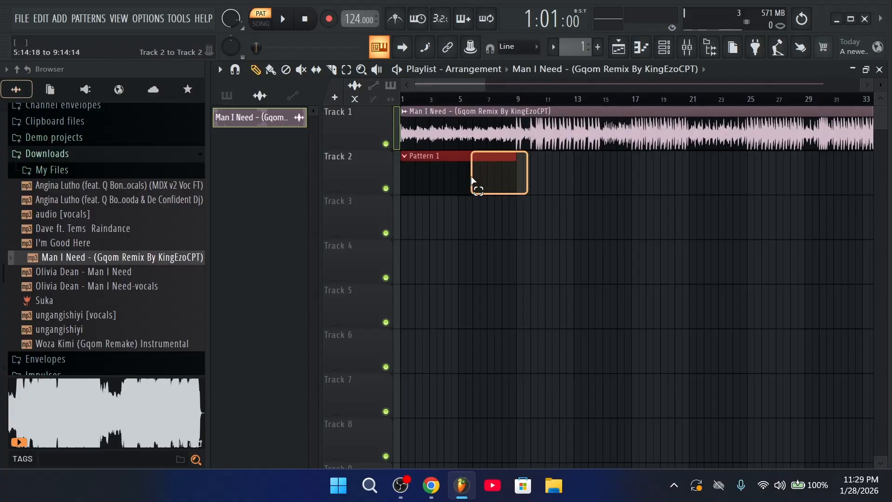
key(ctrl+b)
key(ctrl+b)
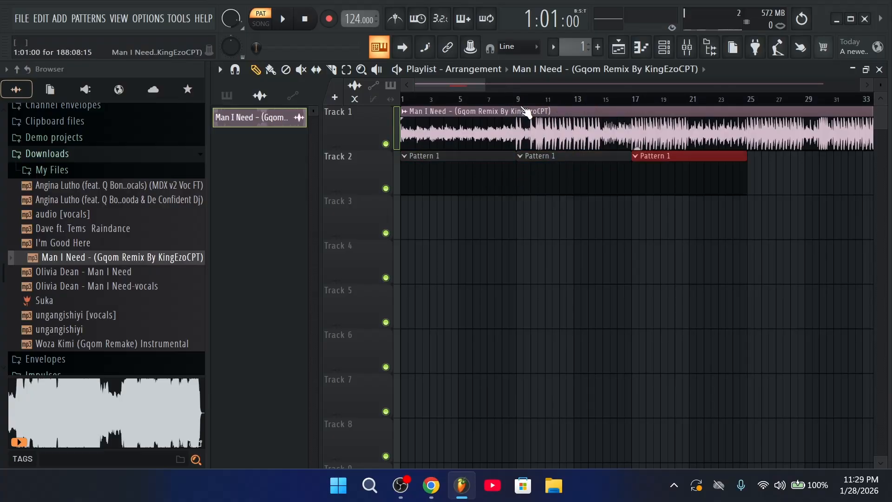
Select bars 1–9 and delete each Pattern 1 clip from Track 2
drag(521, 101, 489, 113)
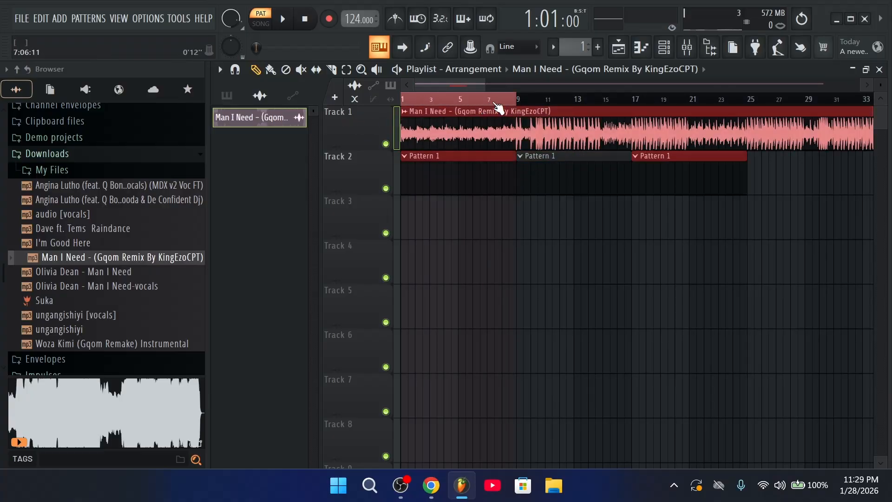
scroll(497, 109, down, 2)
right_click(473, 100)
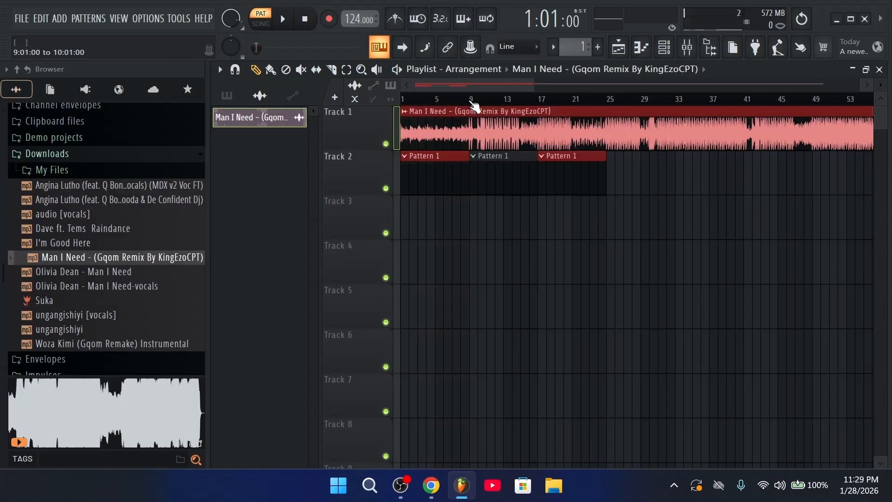
right_click(560, 176)
right_click(520, 177)
right_click(439, 175)
scroll(650, 100, down, 2)
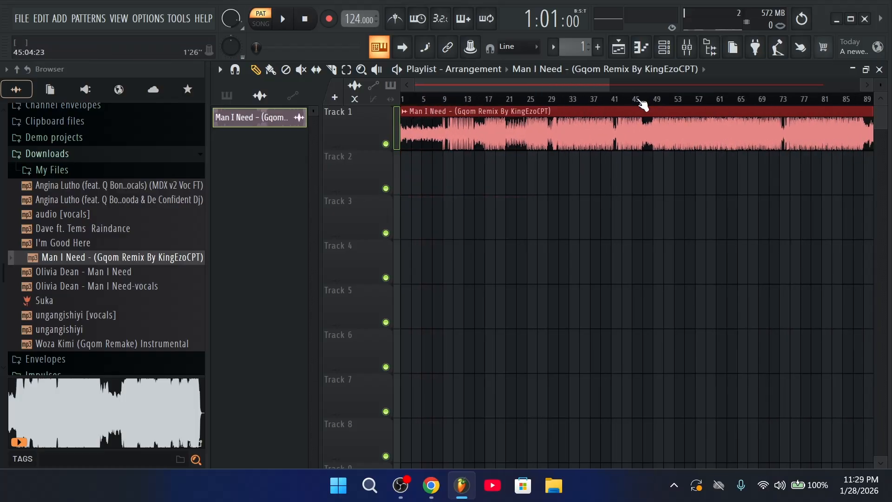
scroll(676, 102, up, 3)
Play from bar 49, switch the picker to Patterns, and delete the stray Pattern 1 clip at bar 49
scroll(656, 100, up, 2)
click(656, 99)
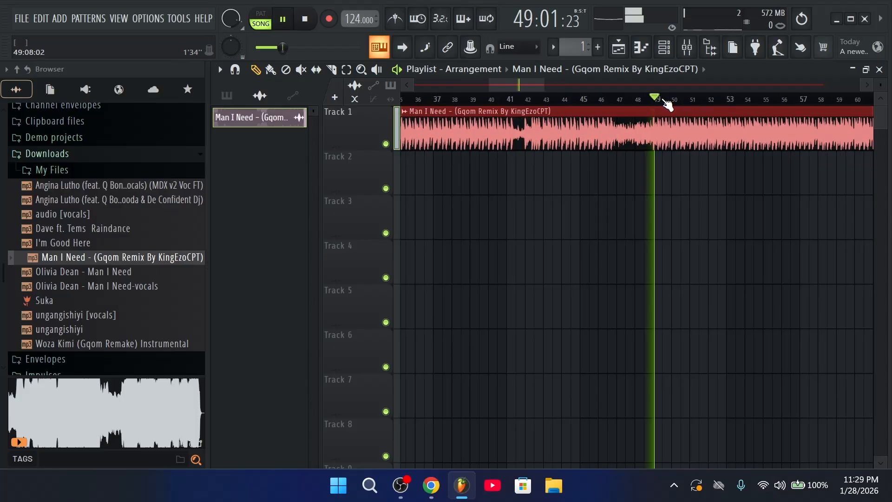
click(227, 95)
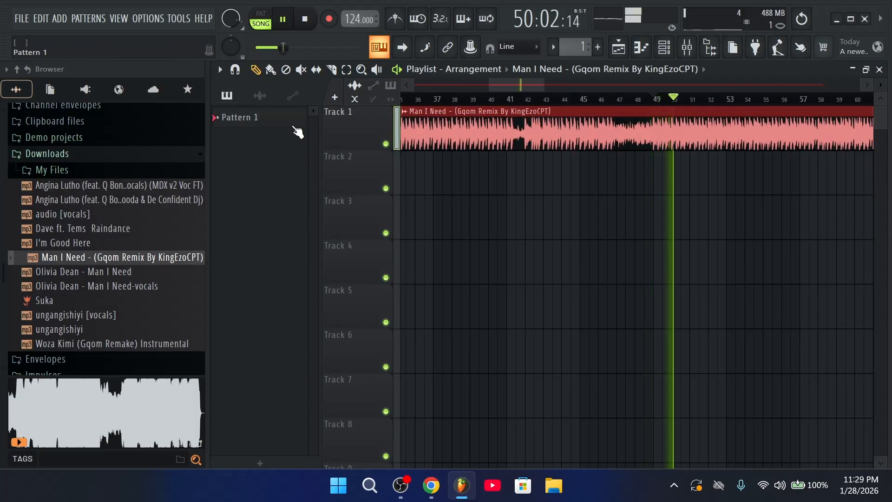
key(space)
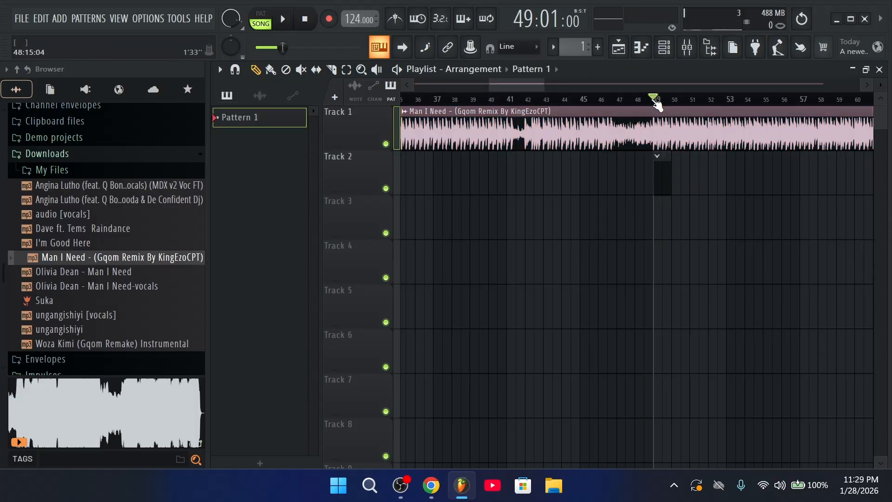
scroll(665, 182, down, 2)
scroll(418, 146, left, 2)
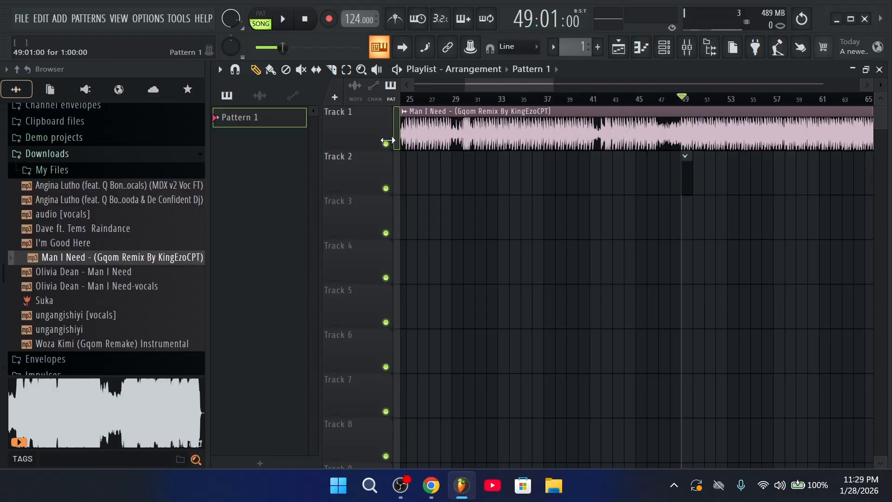
right_click(704, 177)
Mark bars 9 to 15 as a time selection with the playhead in bar 9
scroll(465, 100, left, 8)
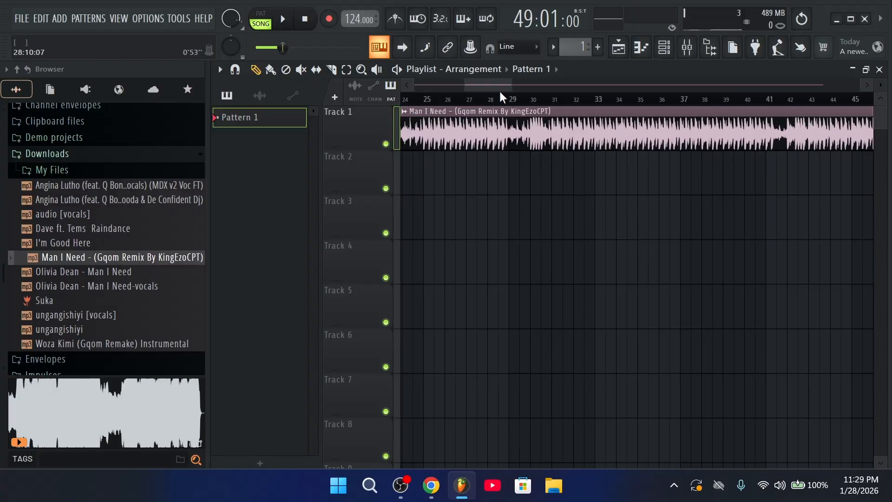
scroll(543, 134, up, 2)
scroll(745, 105, up, 1)
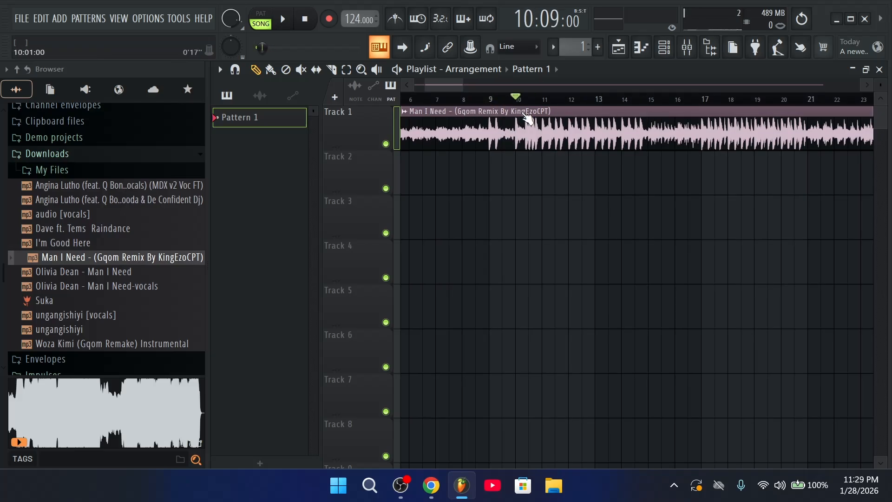
drag(489, 99, 649, 96)
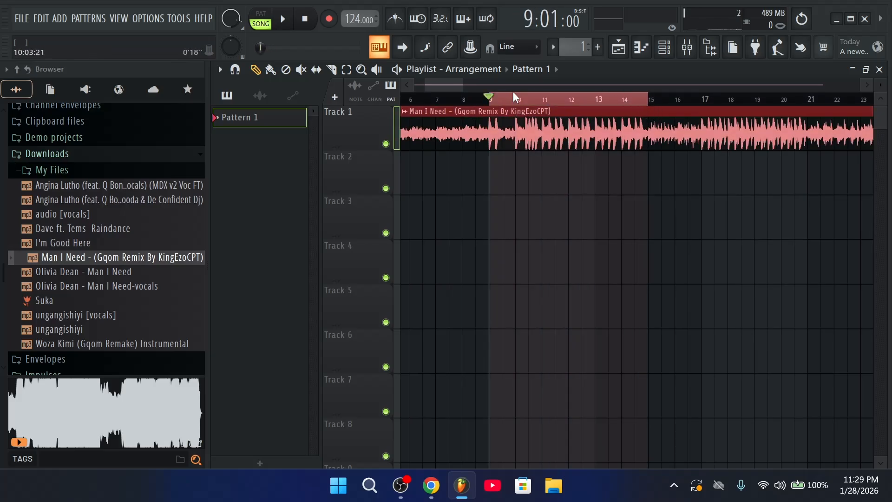
click(503, 99)
Mark bars 17–21, place a Pattern 1 clip on Track 2 at bar 17, lengthen it, and show the channel rack
drag(502, 100, 637, 93)
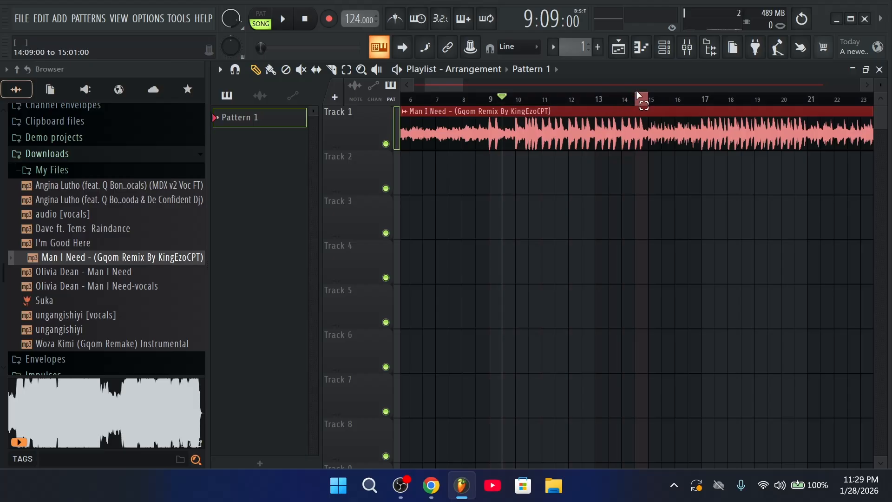
scroll(711, 101, down, 2)
drag(711, 107, 649, 112)
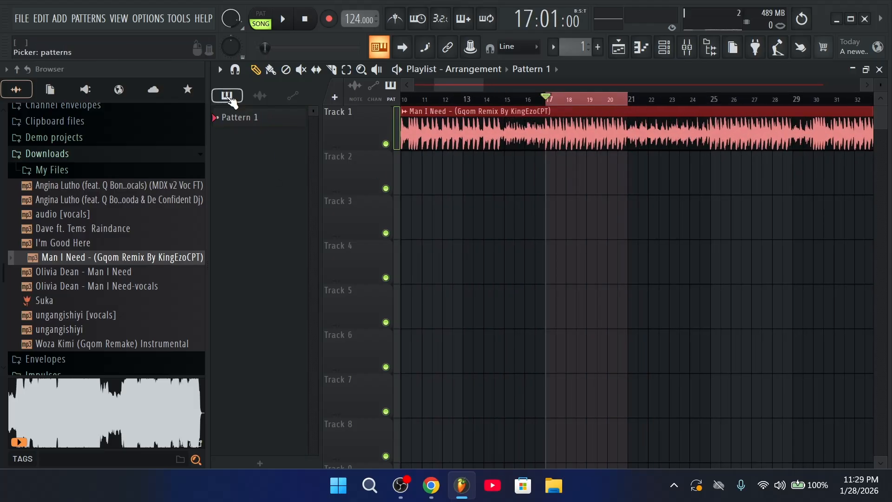
click(488, 186)
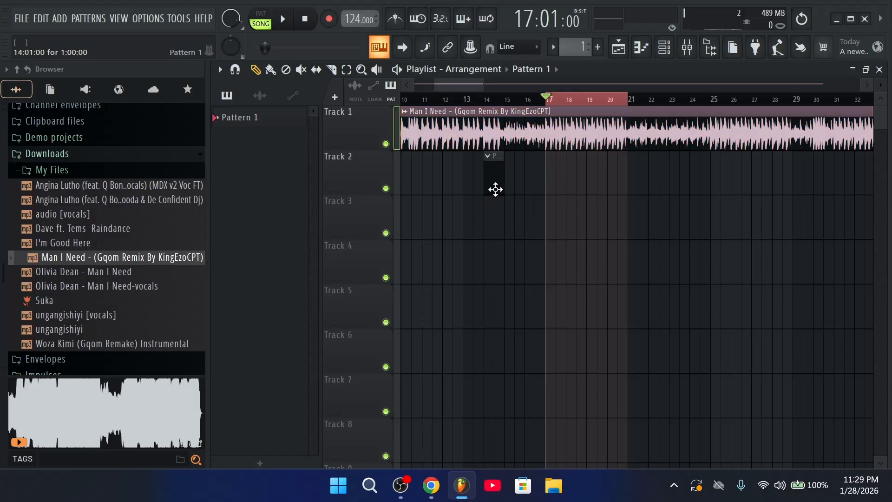
drag(494, 189, 636, 180)
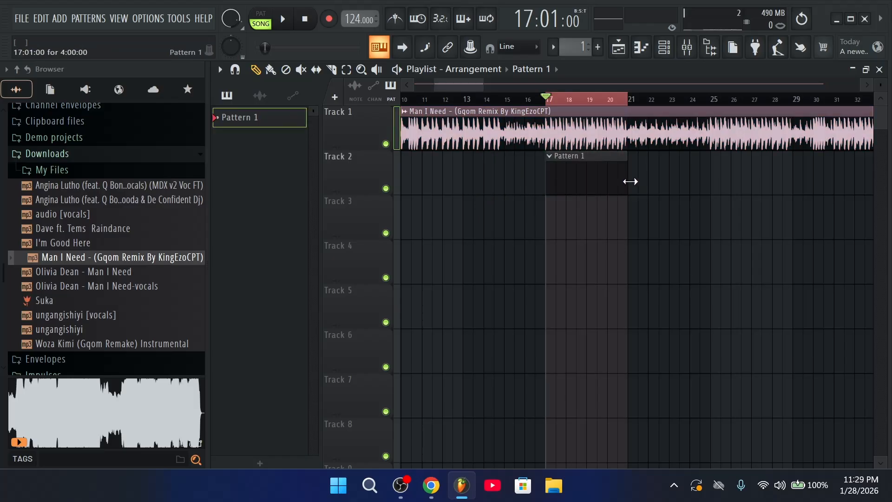
scroll(576, 180, down, 4)
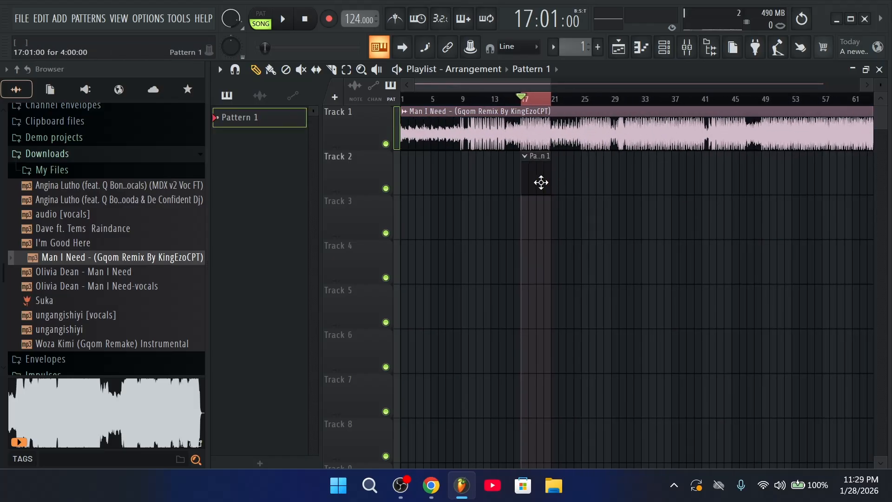
drag(546, 179, 578, 180)
click(694, 46)
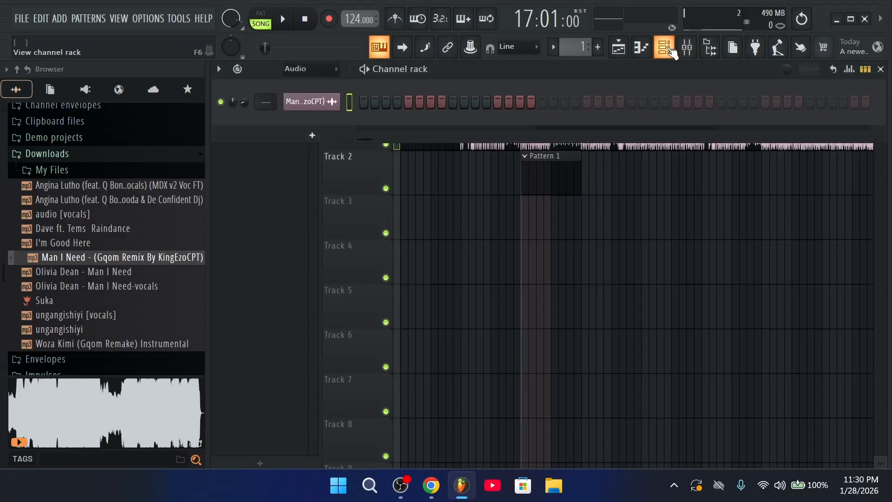
Set the channel rack filter to All so all six channels show
click(581, 253)
key(space)
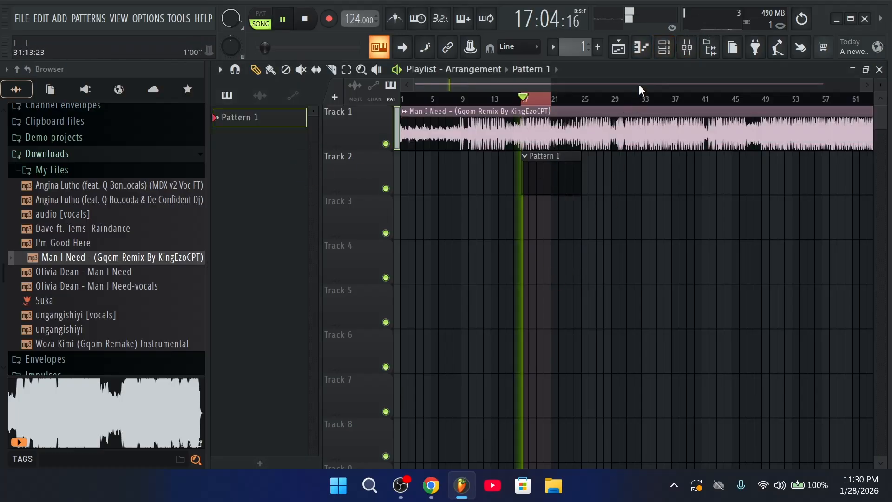
click(665, 48)
click(313, 69)
click(316, 76)
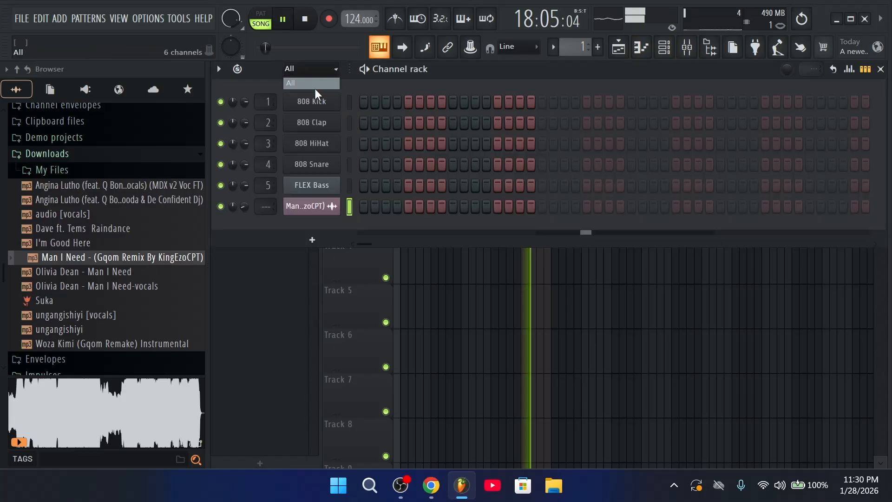
key(space)
Browse to the Kick folder of Javas Finest Gqom Pack Vol. 03
click(135, 156)
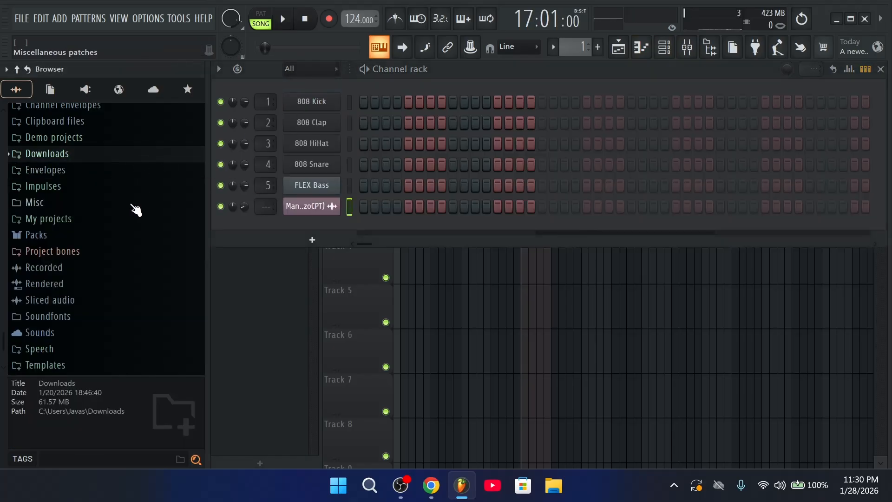
scroll(124, 177, up, 3)
scroll(126, 171, up, 4)
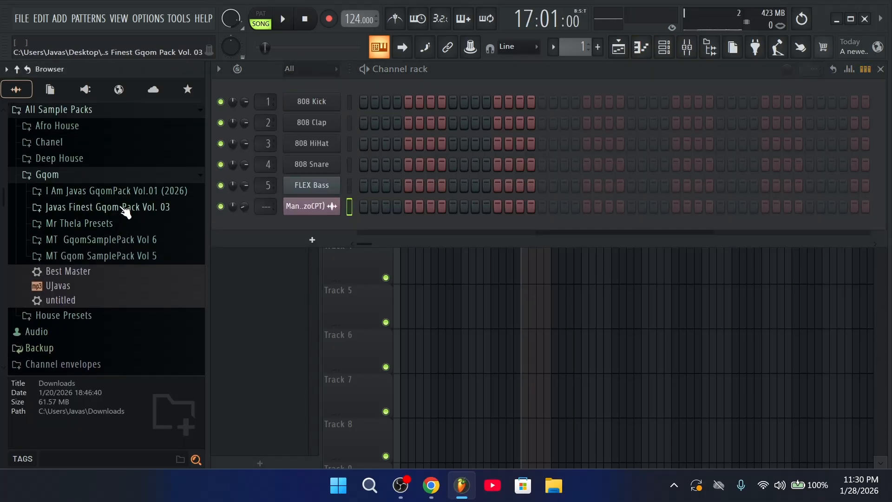
click(126, 212)
click(99, 275)
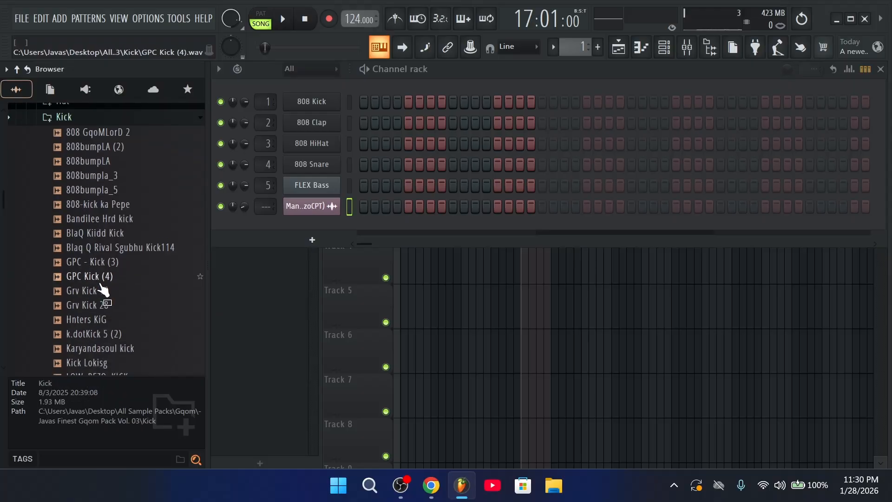
scroll(105, 295, down, 3)
scroll(111, 278, down, 3)
Audition several kicks and drag GPC Kick (4) onto channel 1, replacing the 808 Kick
click(113, 213)
click(117, 199)
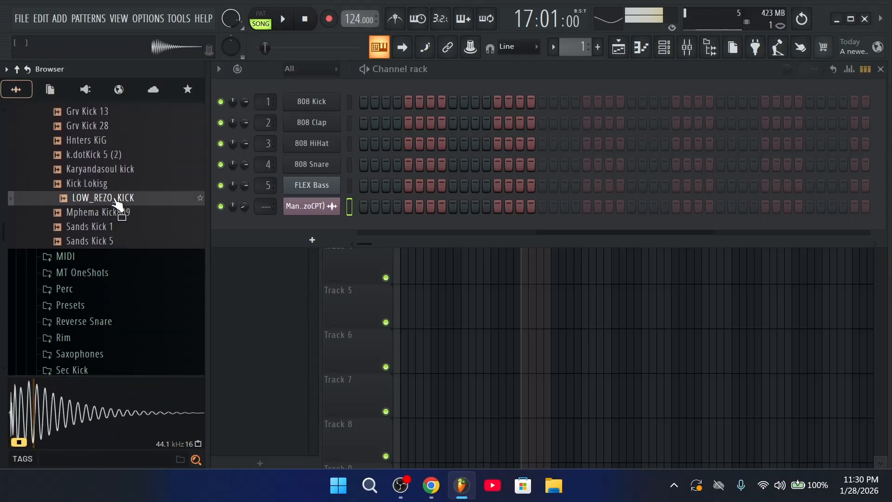
click(116, 184)
click(120, 155)
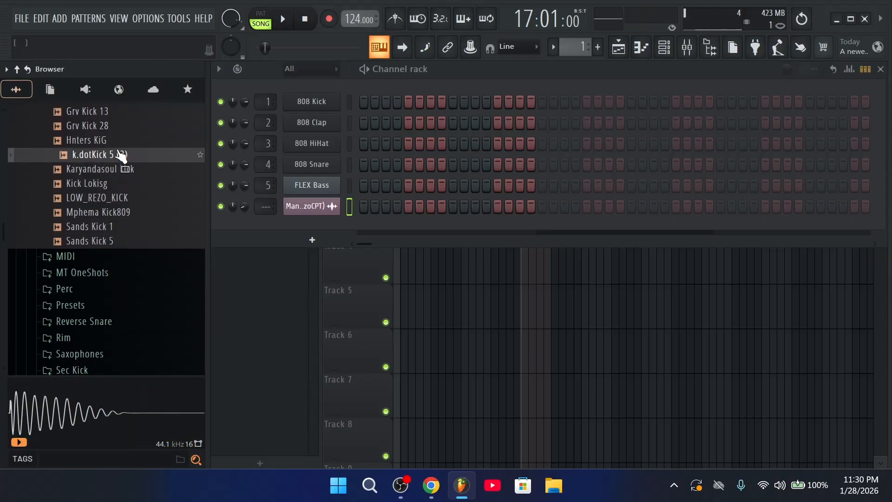
click(119, 140)
scroll(119, 140, up, 4)
click(119, 299)
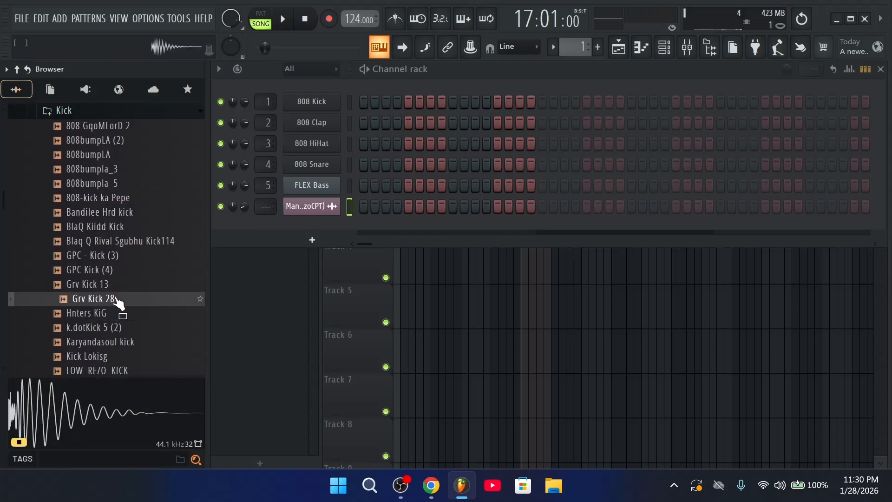
click(118, 269)
click(121, 257)
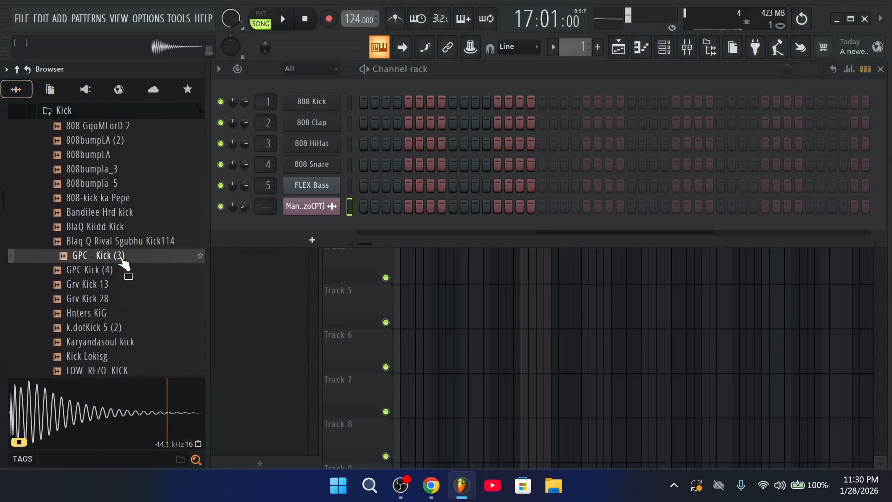
click(119, 268)
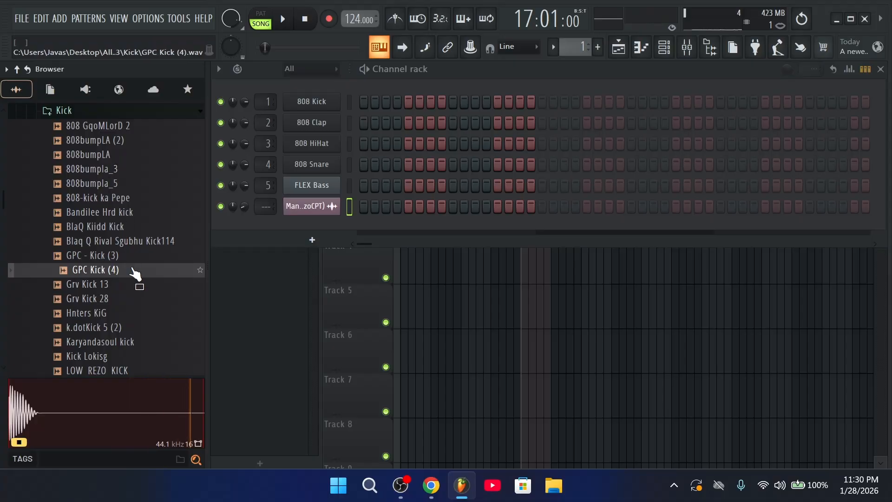
drag(135, 274, 316, 101)
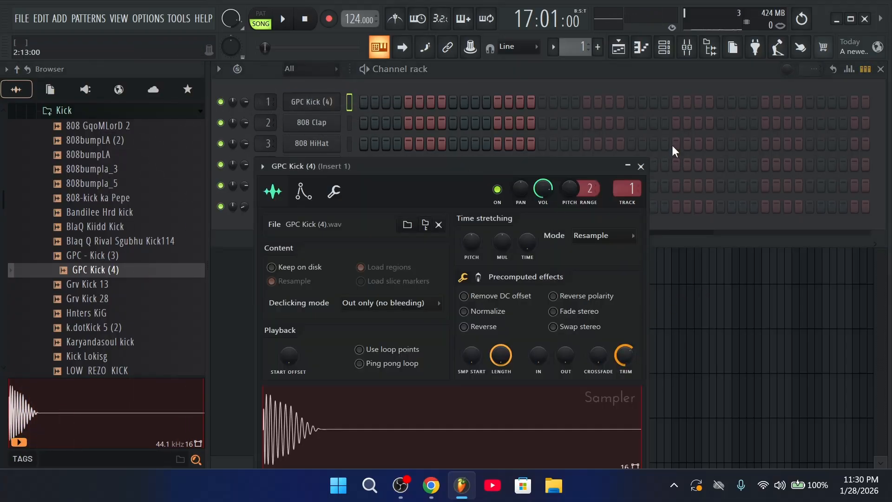
In channel 1's piano roll, duplicate the first kick bar with Ctrl+B through bar 8
click(641, 167)
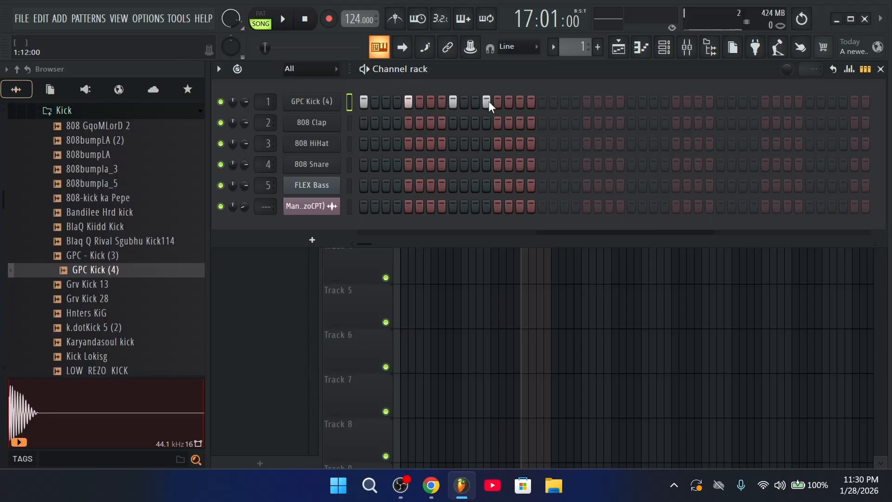
right_click(370, 104)
click(346, 96)
right_click(346, 100)
click(360, 100)
click(439, 98)
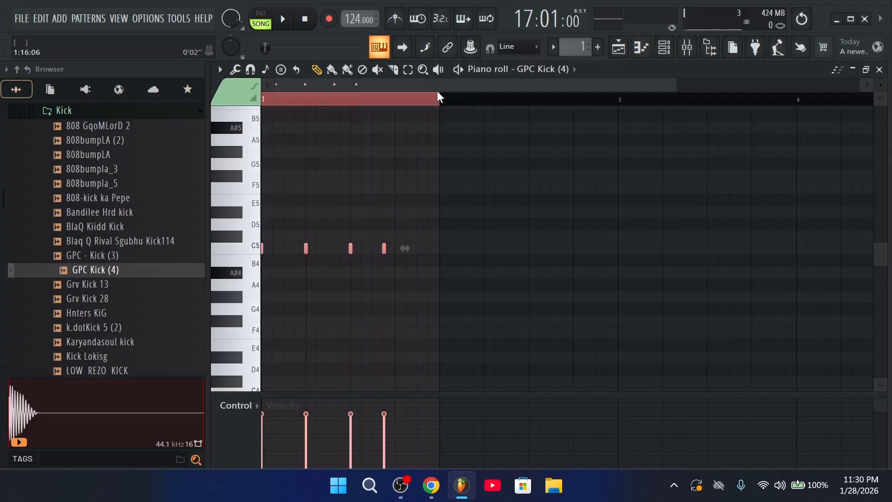
scroll(438, 96, right, 2)
scroll(443, 104, down, 3)
key(ctrl+b)
key(ctrl+b)
key(ctrl+b)
key(ctrl+b)
key(ctrl+b)
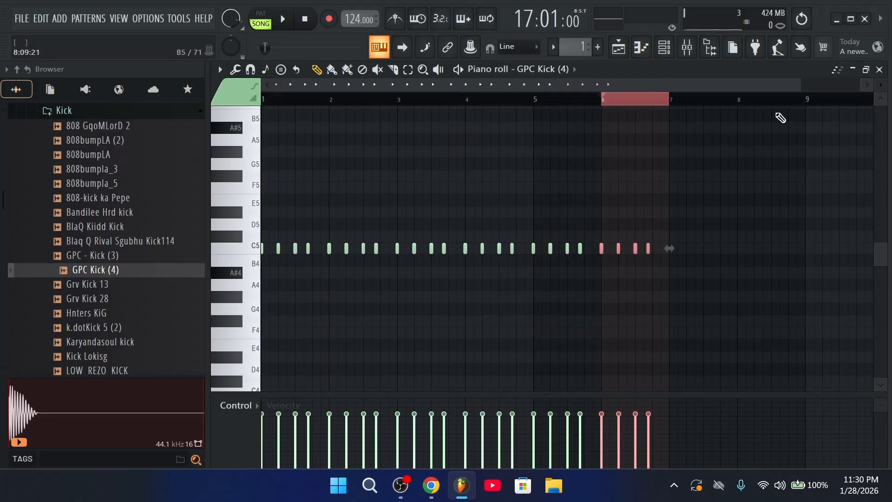
key(ctrl+b)
key(ctrl+b)
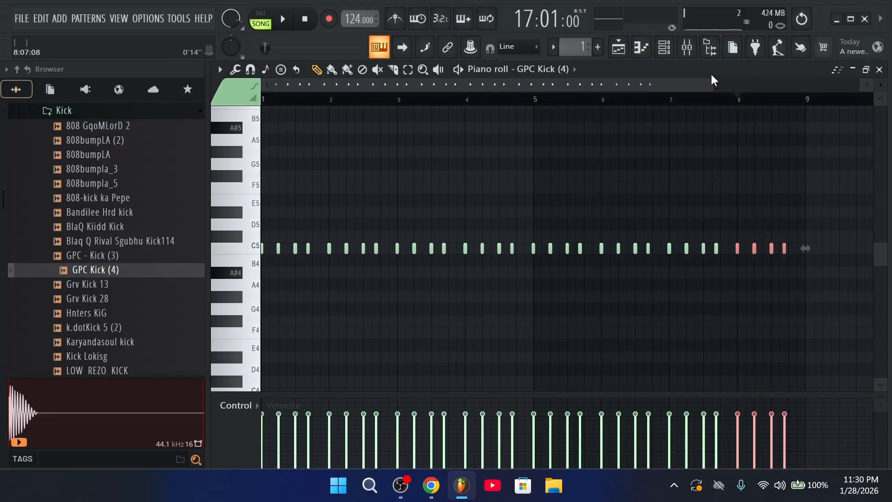
click(618, 46)
click(665, 46)
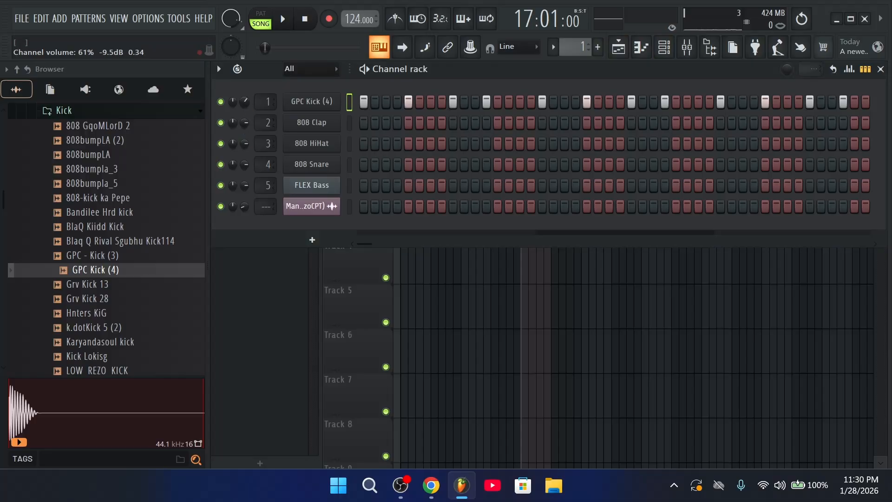
Add the nlead_a3 sample from the Strings folder as a new channel
scroll(99, 259, up, 4)
click(103, 284)
scroll(104, 302, down, 2)
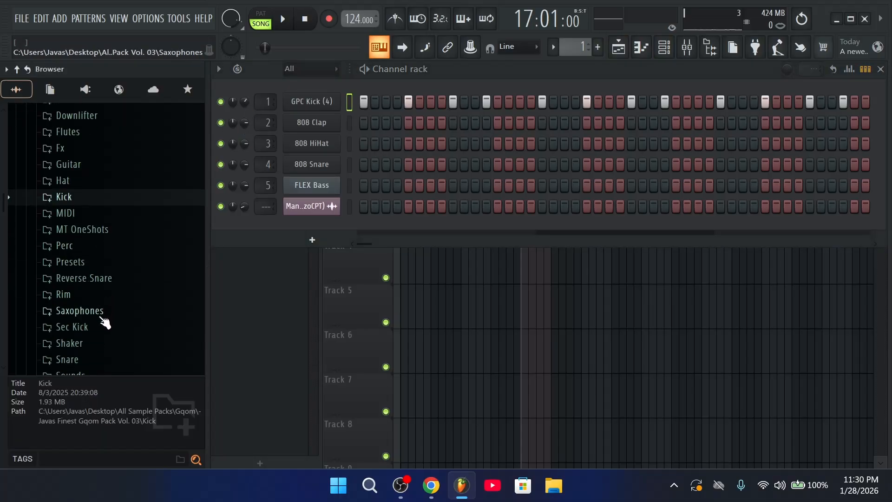
scroll(102, 325, down, 4)
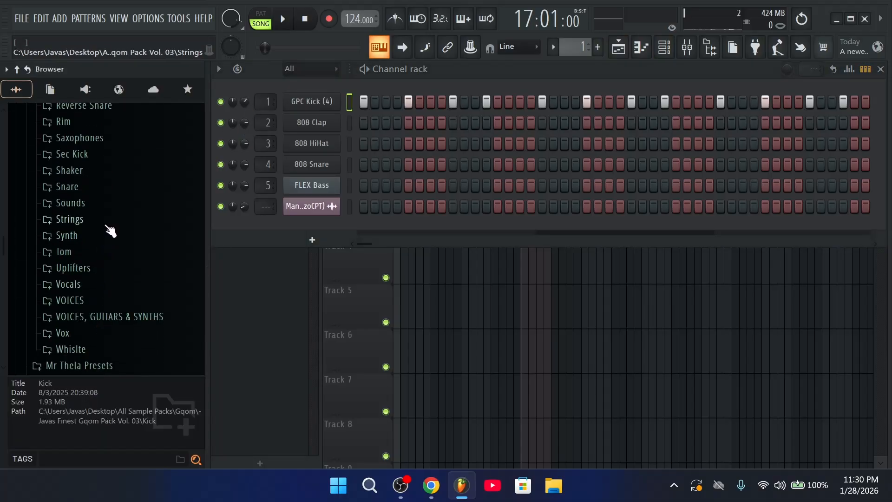
click(93, 220)
click(93, 280)
drag(93, 281, 337, 80)
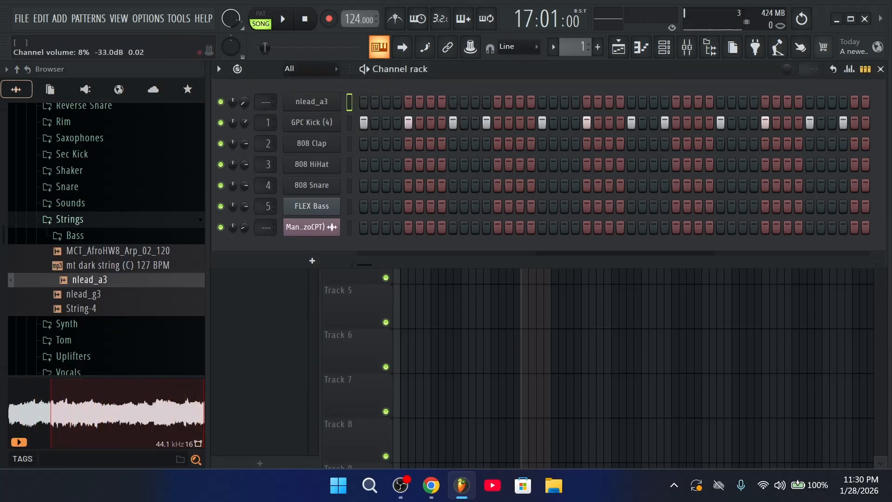
Draw one A#3 note in nlead_a3's piano roll stretched from bar 1 to bar 9
right_click(319, 104)
click(367, 114)
right_click(319, 104)
click(369, 102)
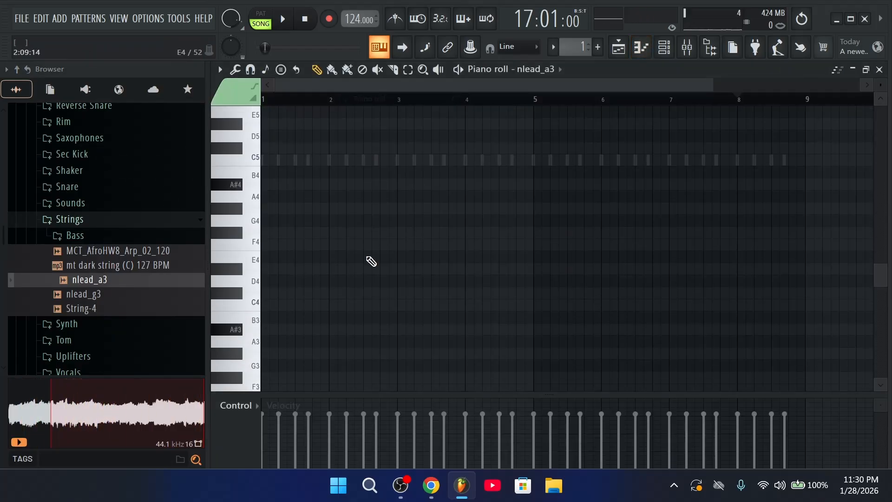
scroll(316, 288, down, 1)
click(264, 309)
drag(352, 315, 807, 314)
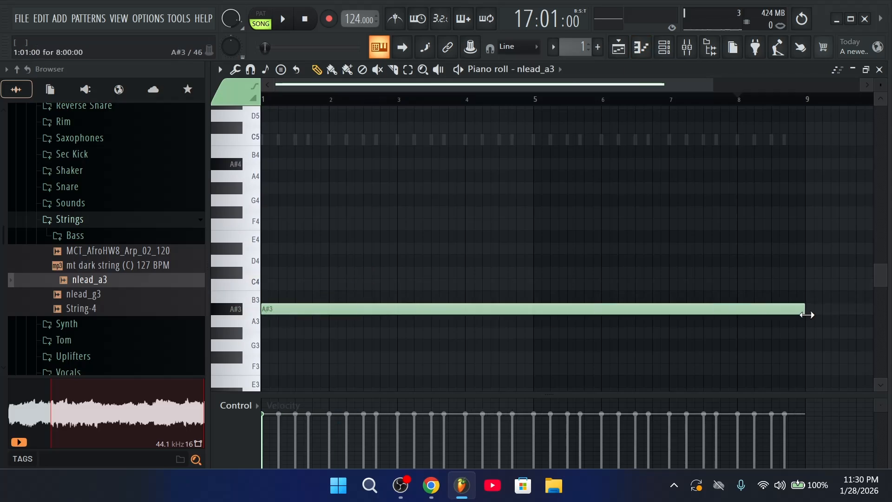
click(672, 45)
click(323, 104)
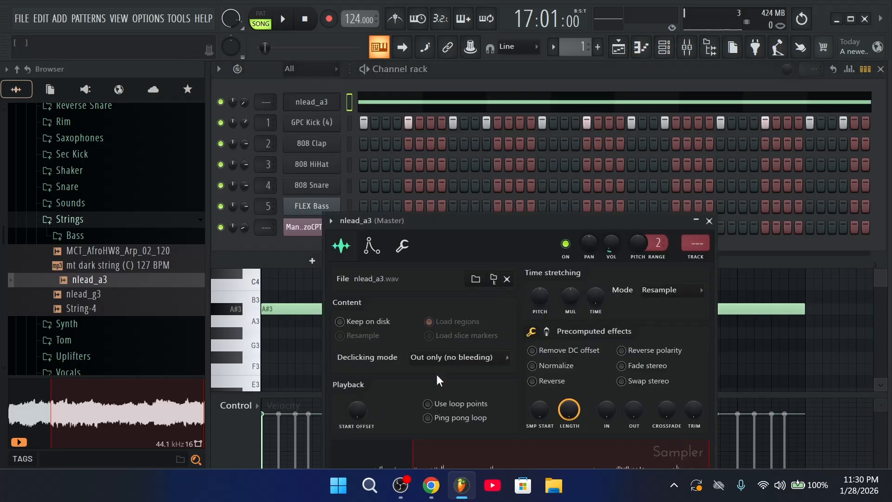
click(709, 222)
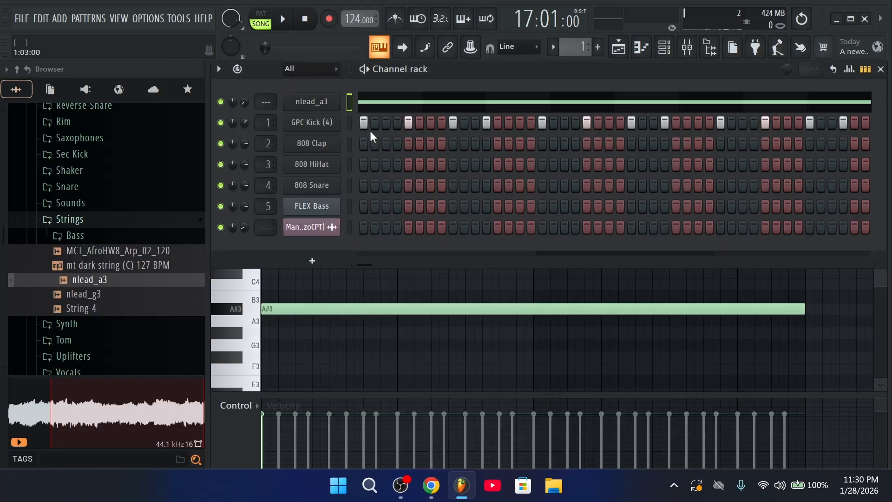
click(618, 47)
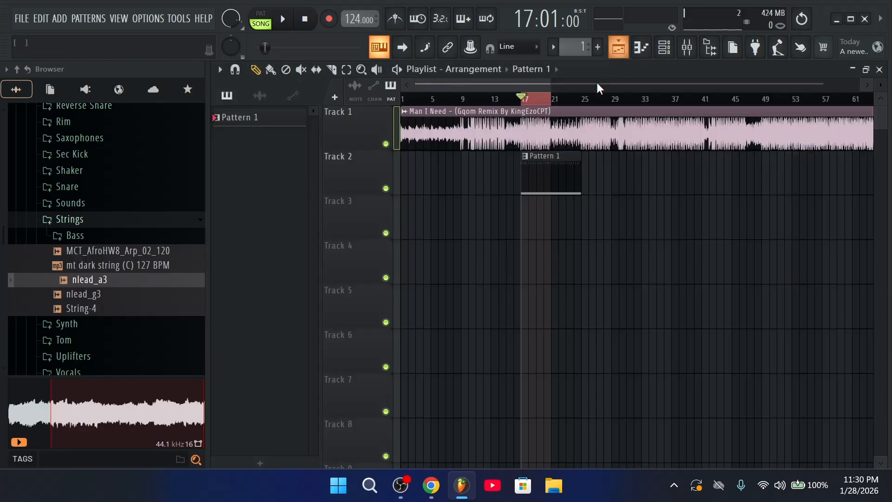
Drag Andile_Tee_Game_Over (main mix) from the GqomPack Vol.01 Crashes folder into the Channel rack, then show the Playlist
click(663, 46)
scroll(113, 229, up, 6)
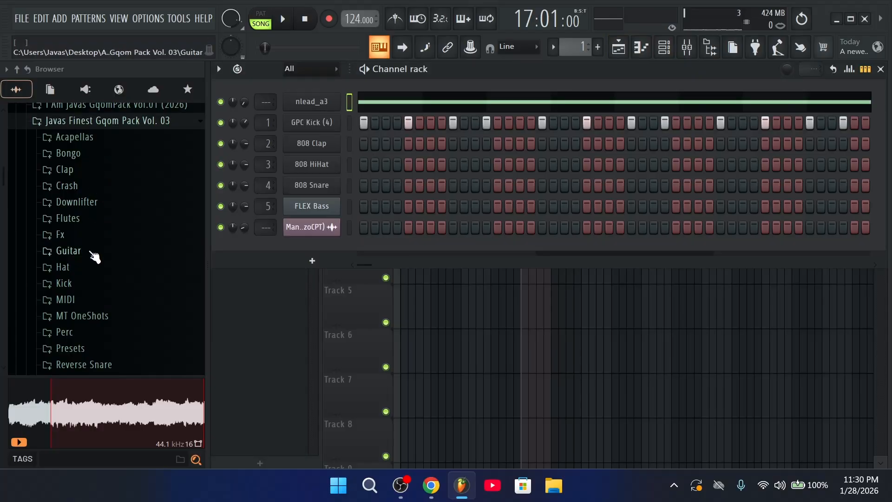
scroll(93, 302, down, 5)
scroll(91, 230, up, 5)
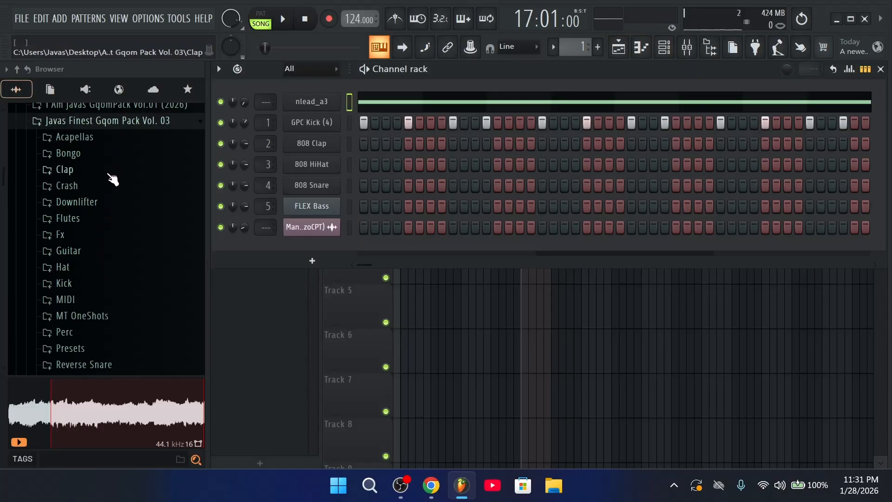
scroll(111, 205, up, 8)
click(109, 276)
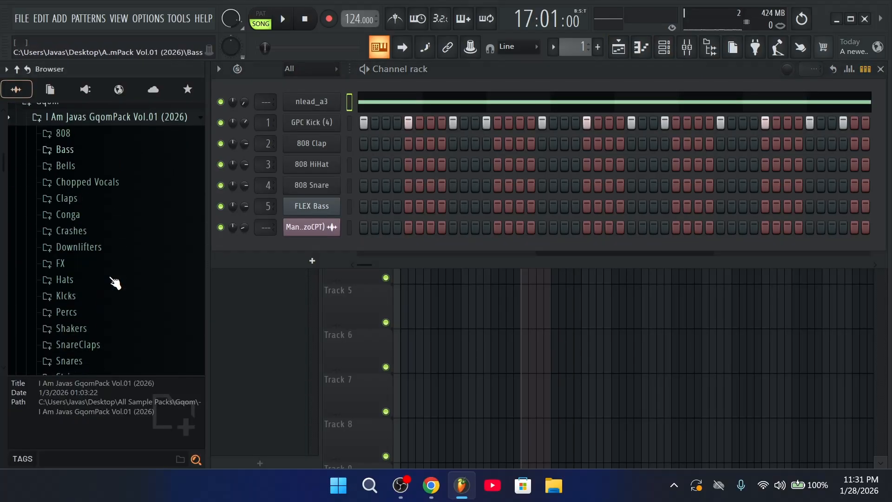
scroll(105, 241, down, 3)
scroll(99, 200, up, 2)
click(96, 227)
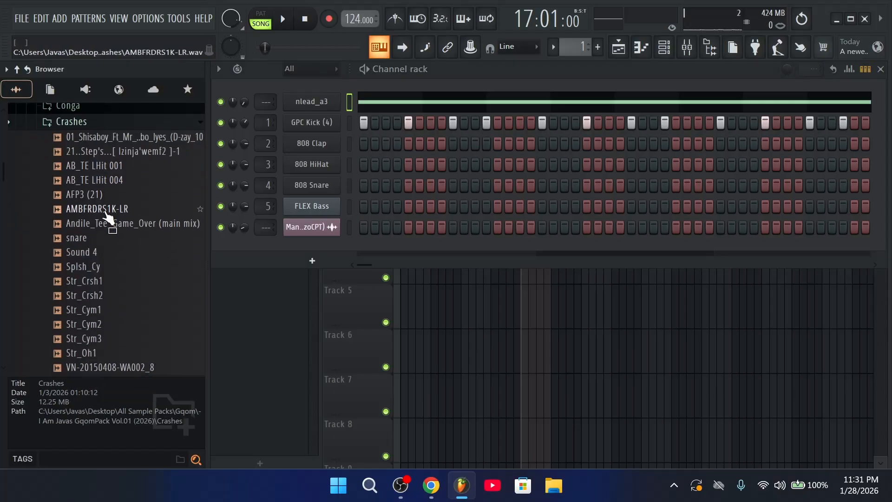
drag(113, 223, 335, 97)
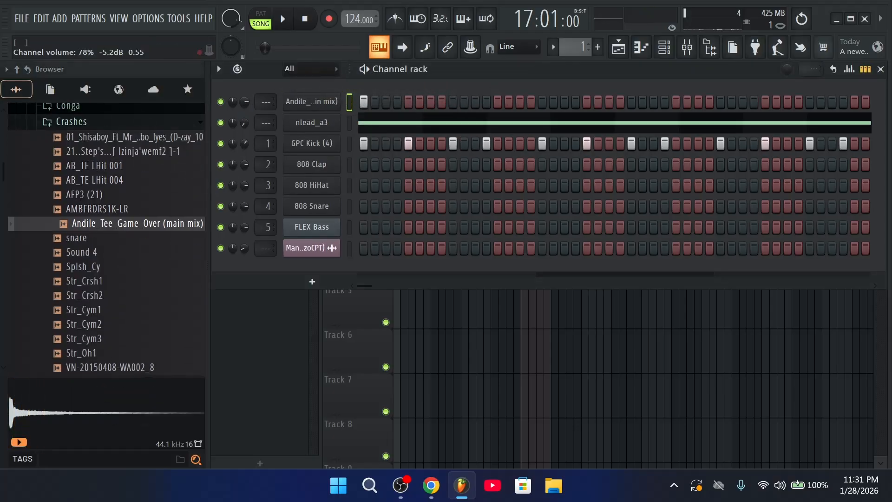
click(619, 50)
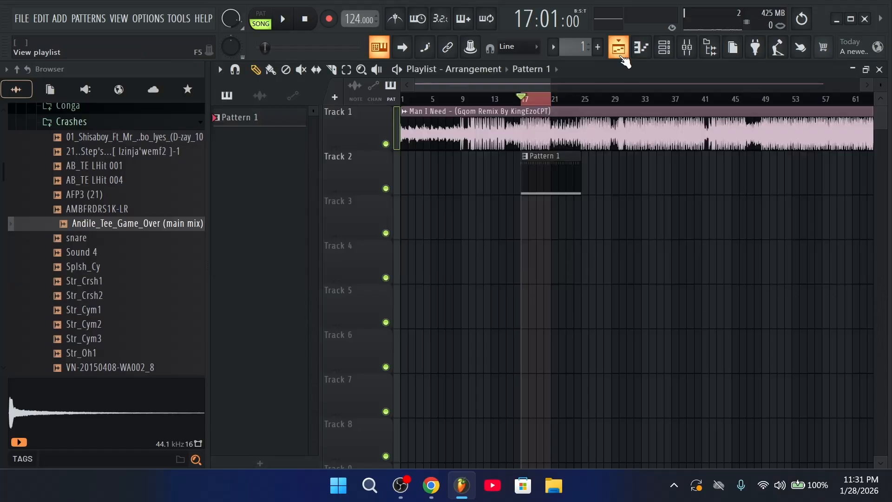
Audition the SNAAARE, Ambass Snare and Aco_Snr samples in the Vol.01 Snares folder
click(663, 50)
scroll(125, 204, up, 3)
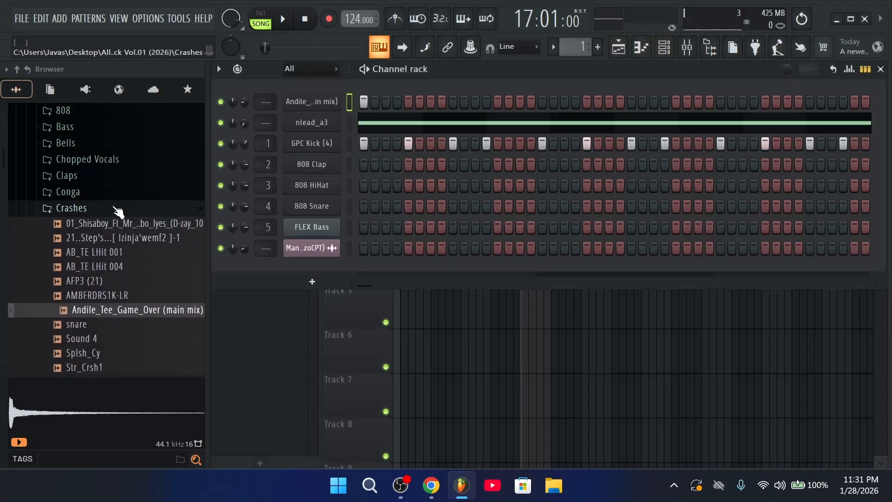
click(117, 209)
scroll(114, 251, down, 3)
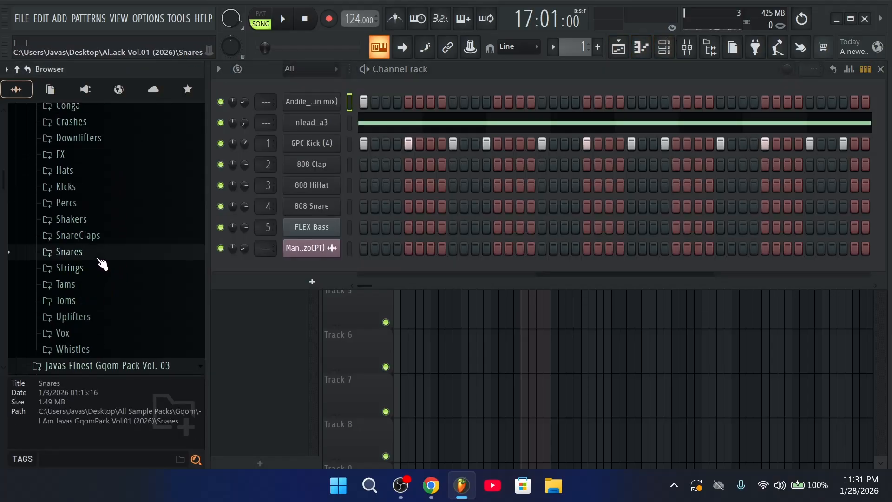
click(99, 254)
scroll(120, 279, down, 3)
scroll(121, 226, up, 3)
click(120, 217)
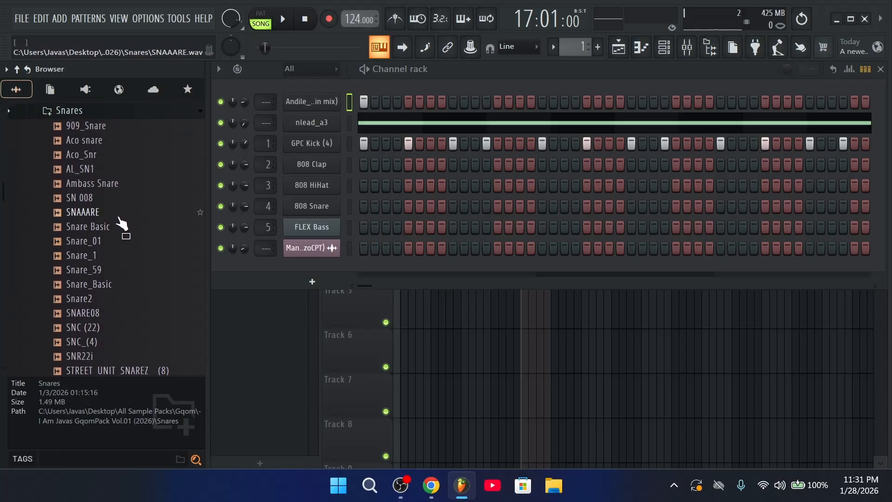
click(129, 185)
click(117, 156)
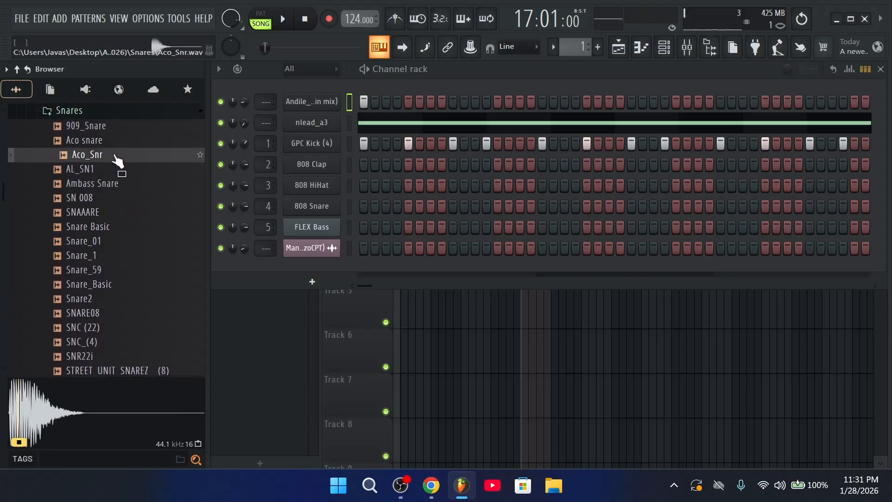
click(127, 115)
scroll(116, 202, up, 2)
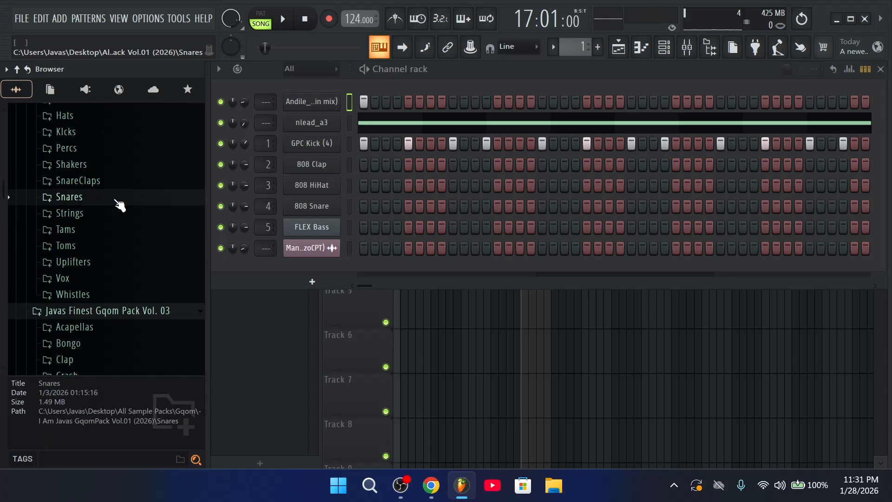
Replace 808 Clap with 707 Tom_18 and 808 HiHat with TOM TOM_2 from the Toms folder
click(124, 245)
click(107, 237)
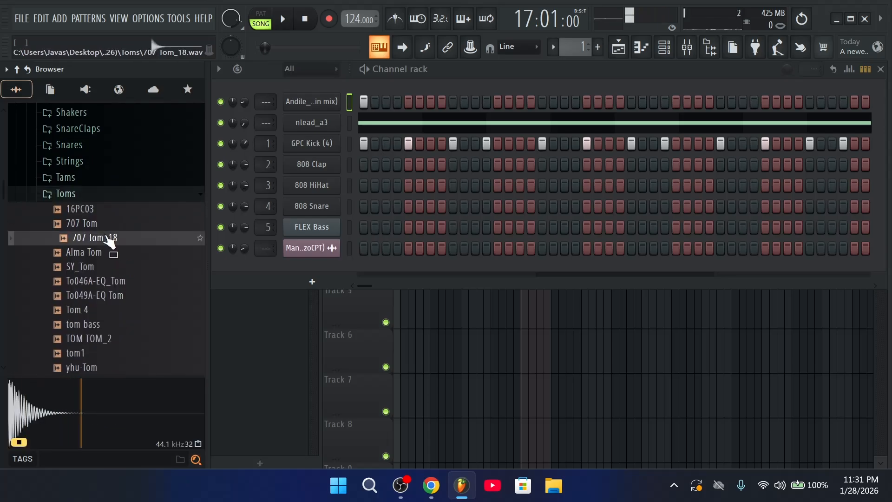
drag(105, 239, 291, 168)
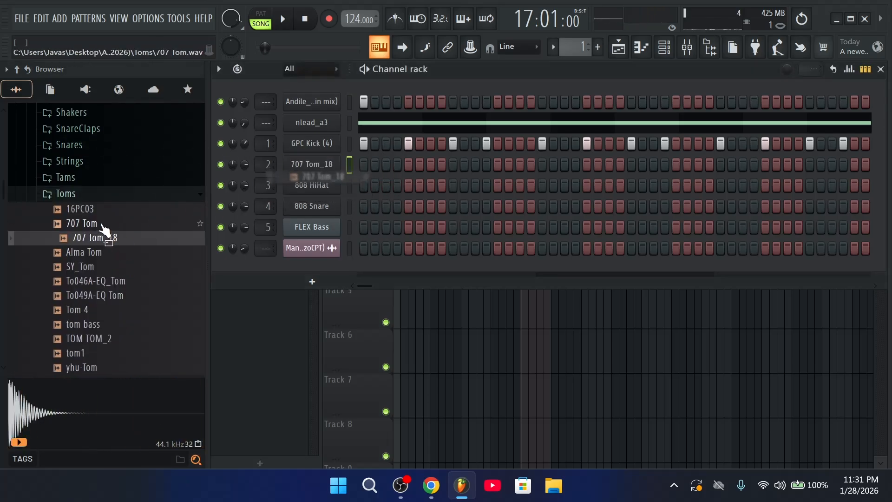
click(107, 225)
click(98, 282)
click(100, 297)
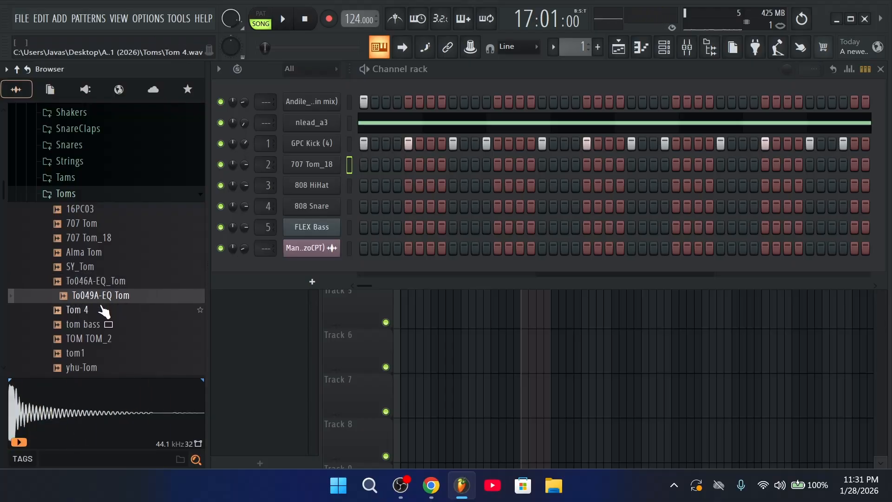
click(104, 310)
scroll(102, 302, down, 2)
click(102, 254)
drag(105, 257, 339, 186)
Add Ghetto Snare (76) from MT Gqom SamplePack Vol 5 as a new channel
click(61, 108)
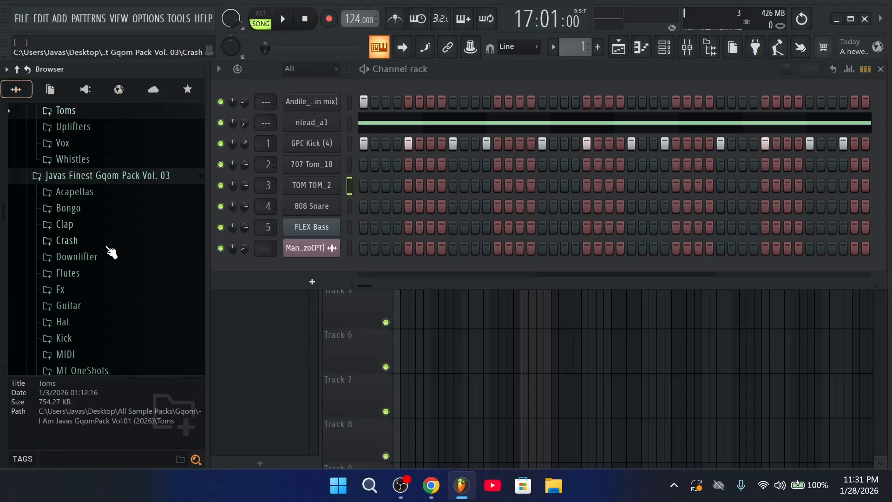
scroll(113, 279, down, 4)
scroll(107, 274, up, 5)
click(100, 260)
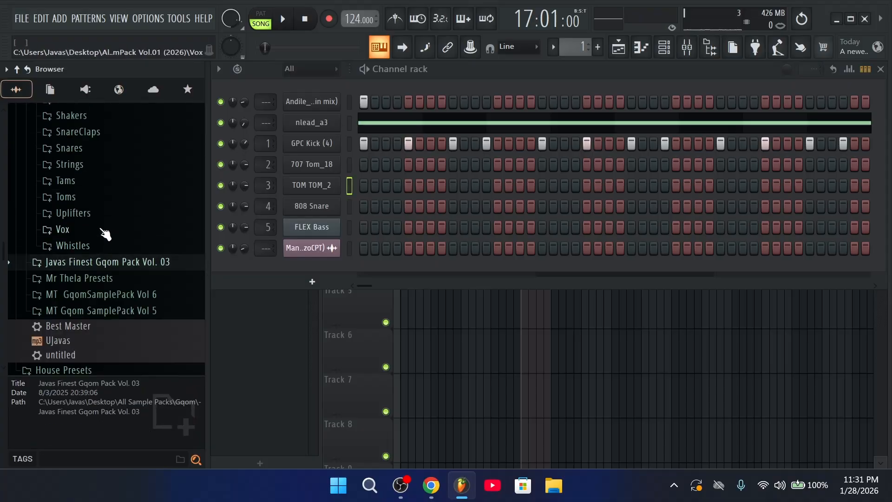
scroll(116, 209, up, 10)
click(124, 312)
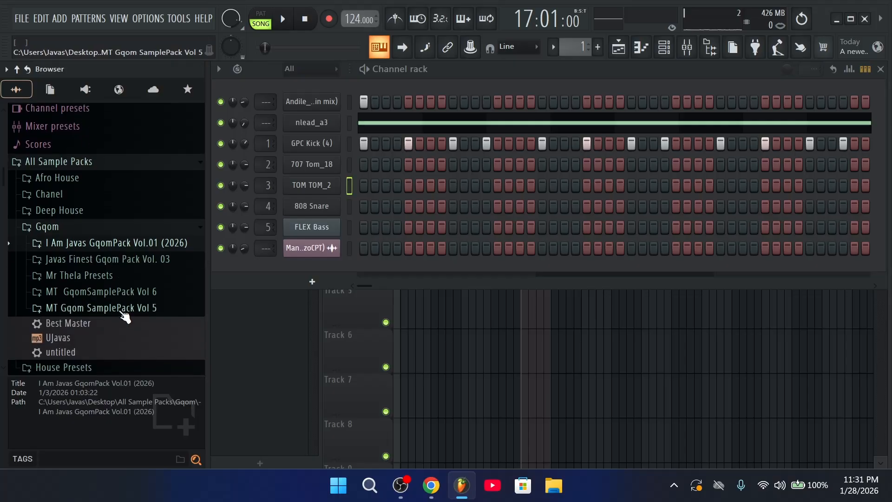
scroll(134, 297, down, 1)
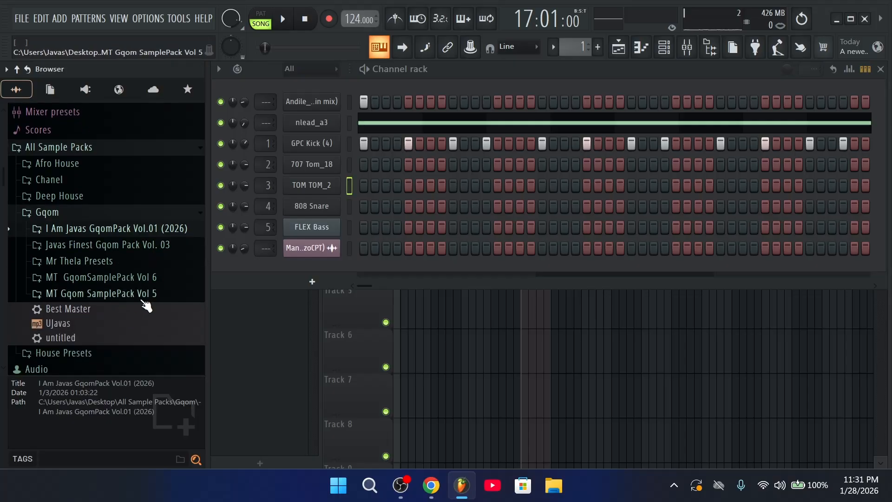
click(144, 299)
scroll(148, 299, down, 15)
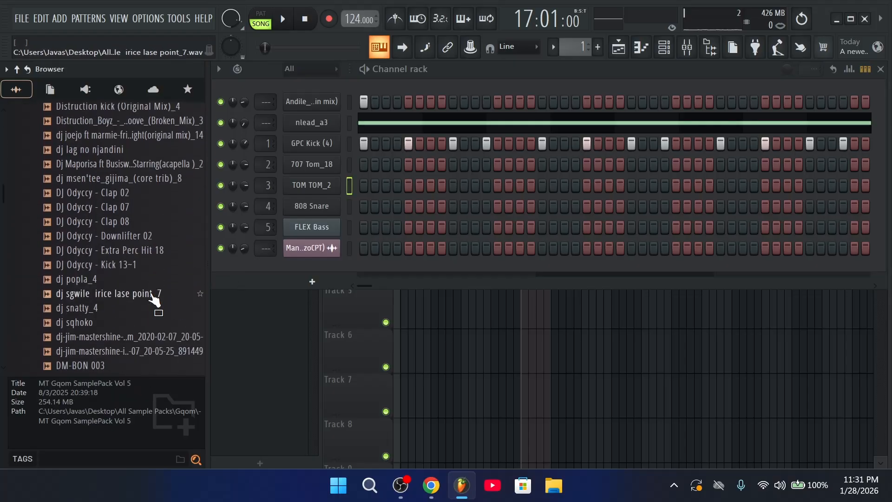
scroll(152, 297, down, 20)
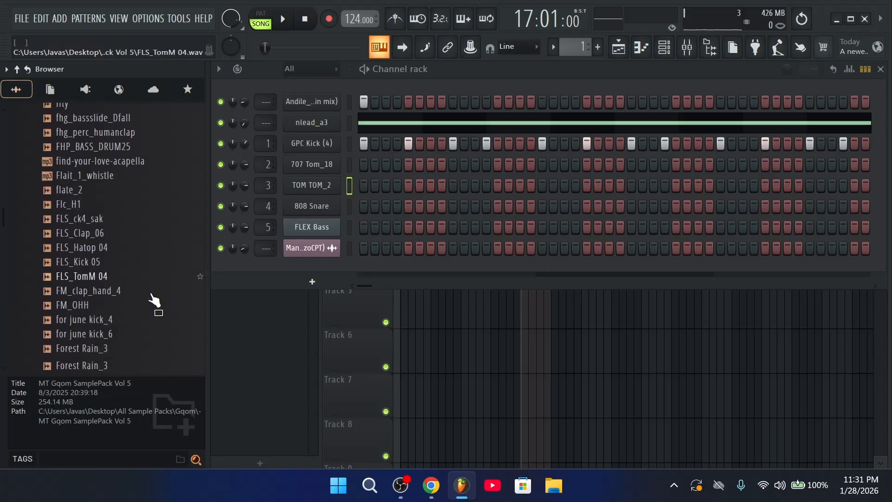
scroll(155, 300, down, 12)
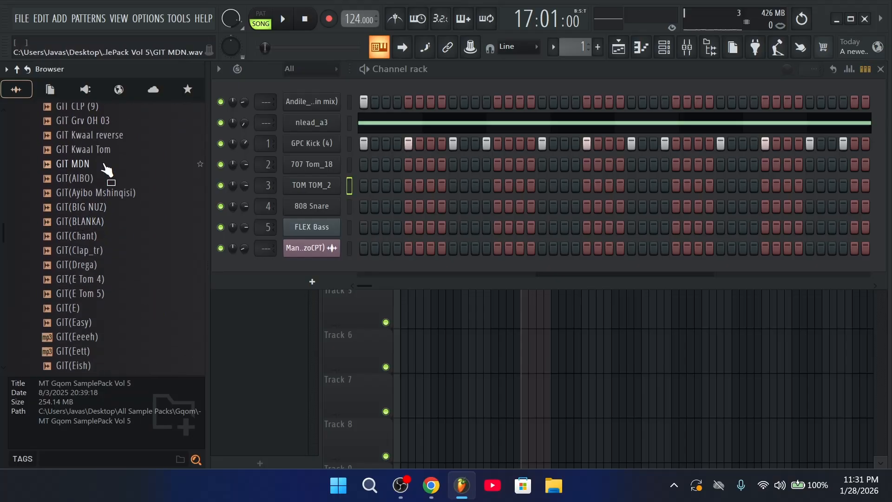
drag(88, 149, 334, 171)
Add Ambass Snare from the I Am Javas GqomPack Vol.01 Snares folder as a new channel
scroll(112, 242, up, 20)
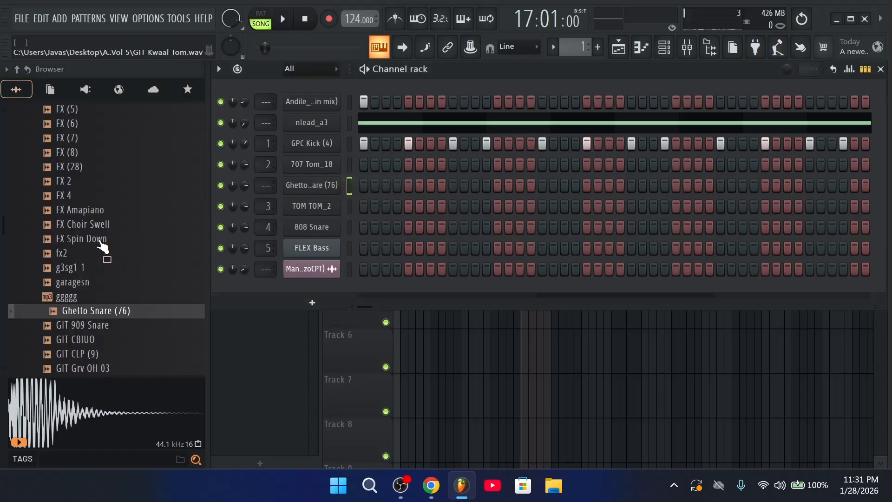
scroll(103, 253, up, 20)
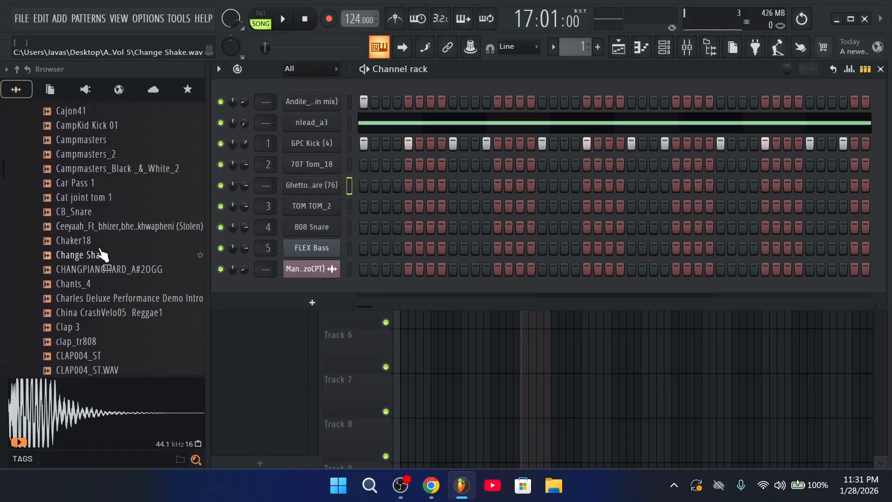
scroll(105, 264, up, 10)
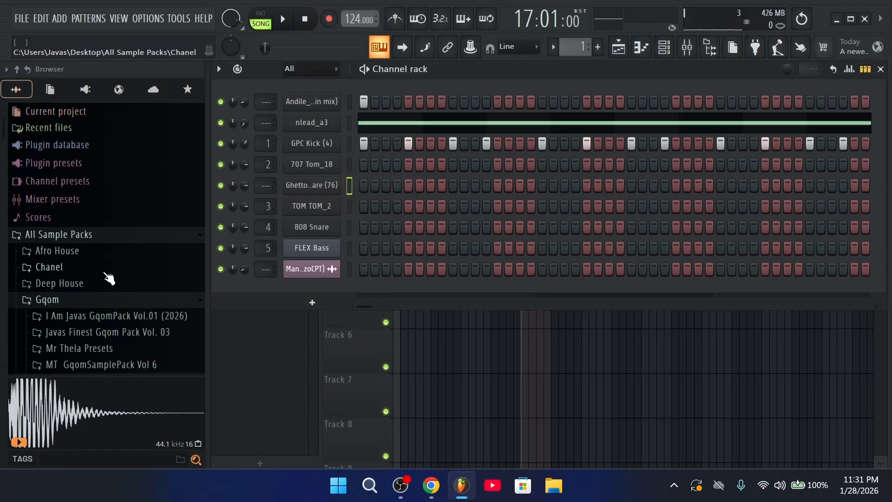
click(101, 303)
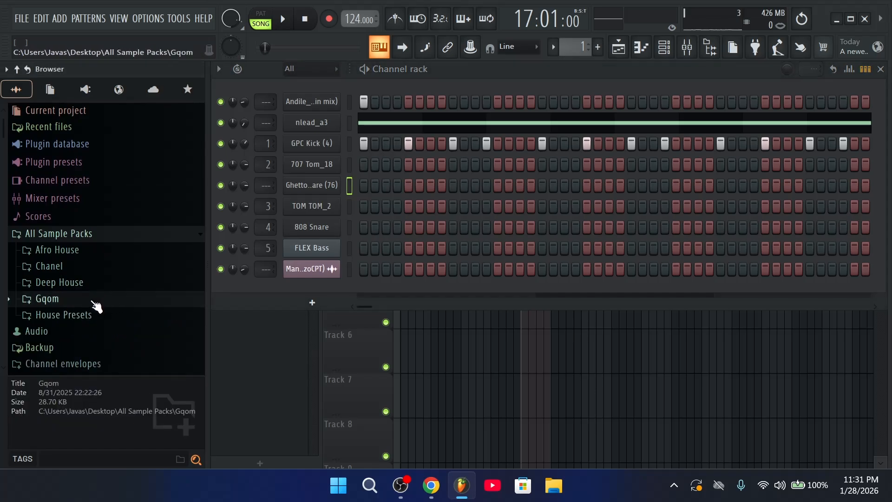
click(96, 303)
click(103, 192)
click(116, 127)
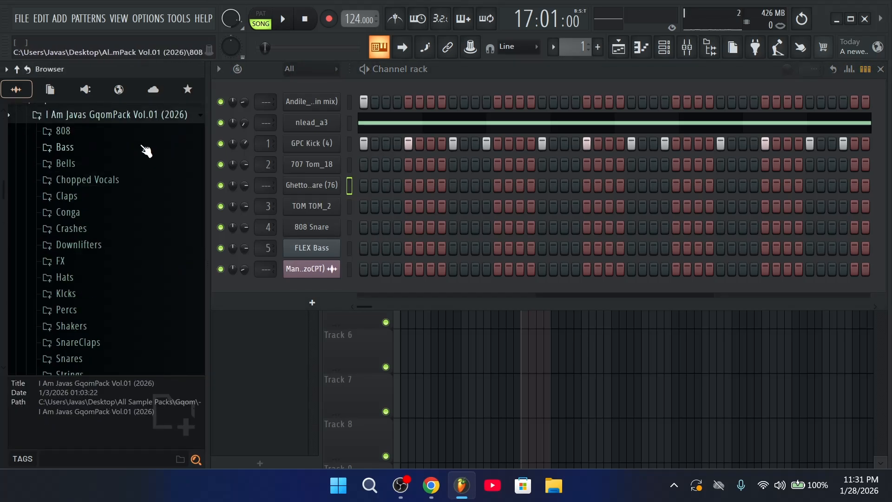
scroll(111, 293, down, 4)
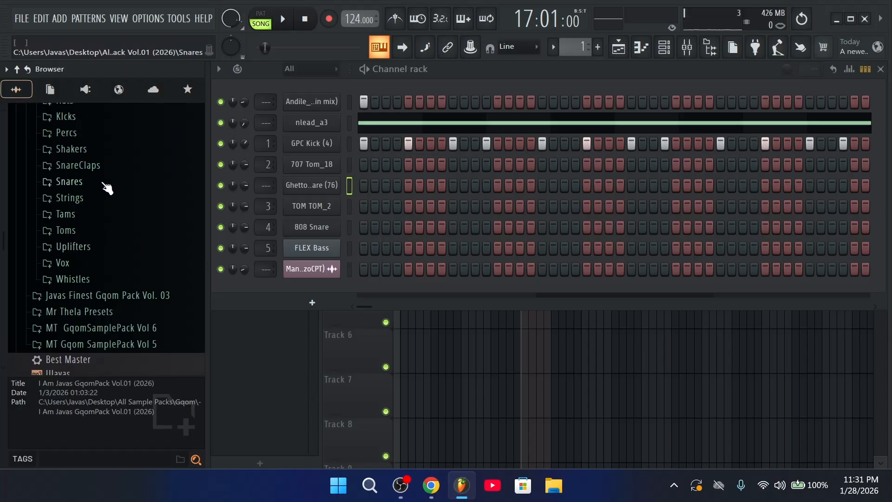
click(107, 188)
click(112, 185)
scroll(117, 223, up, 4)
scroll(104, 326, down, 1)
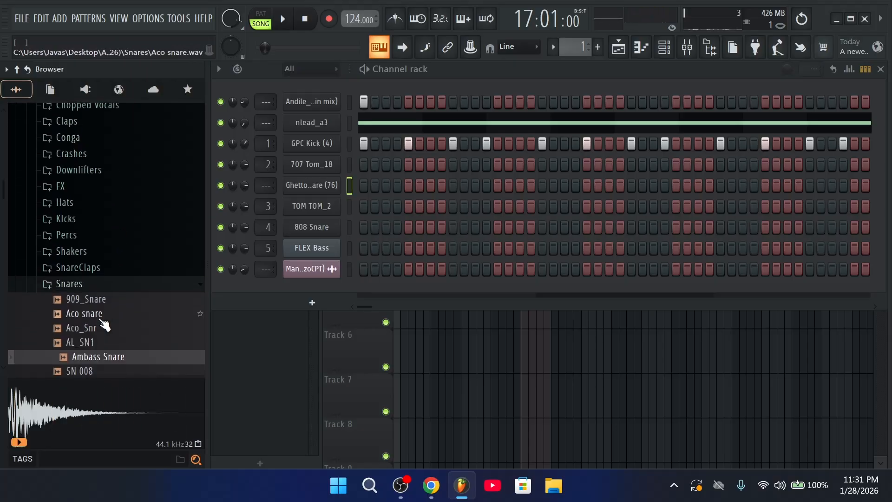
drag(129, 357, 348, 185)
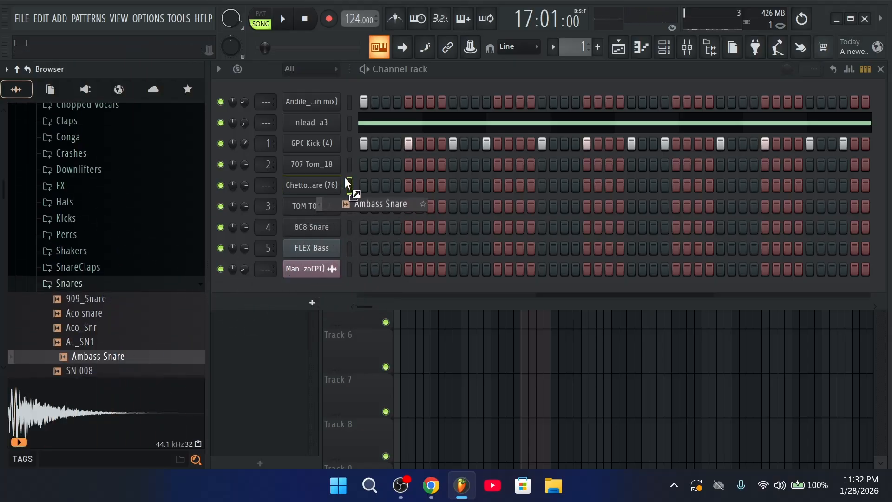
Browse the Javas Finest Gqom Pack Vol. 03 folders, checking Presets and collapsing Strings
scroll(88, 292, up, 4)
click(98, 212)
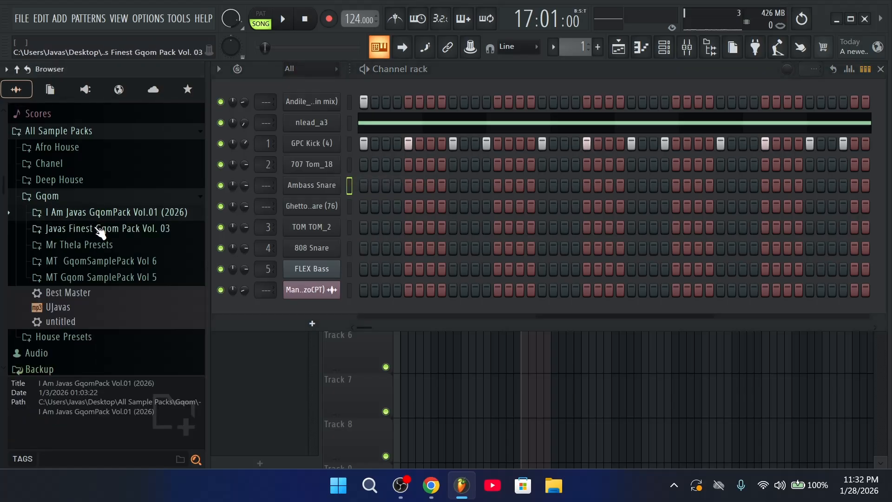
click(100, 229)
scroll(110, 265, down, 5)
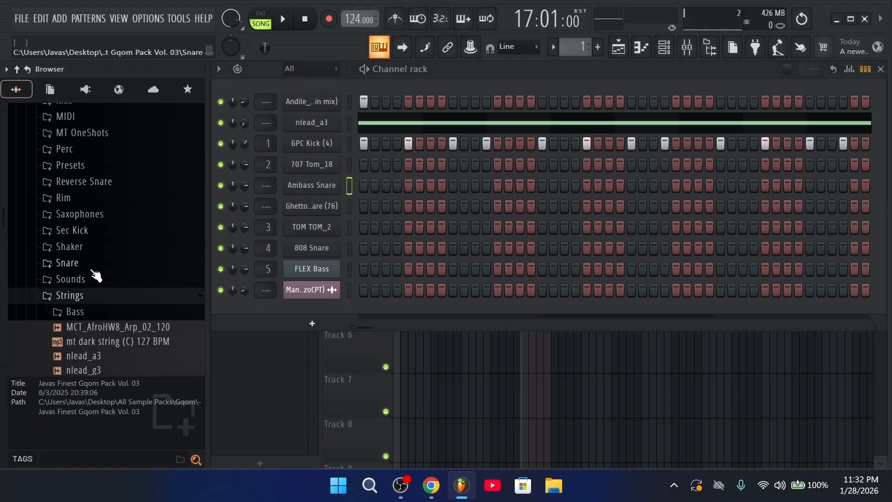
click(106, 167)
scroll(113, 183, up, 3)
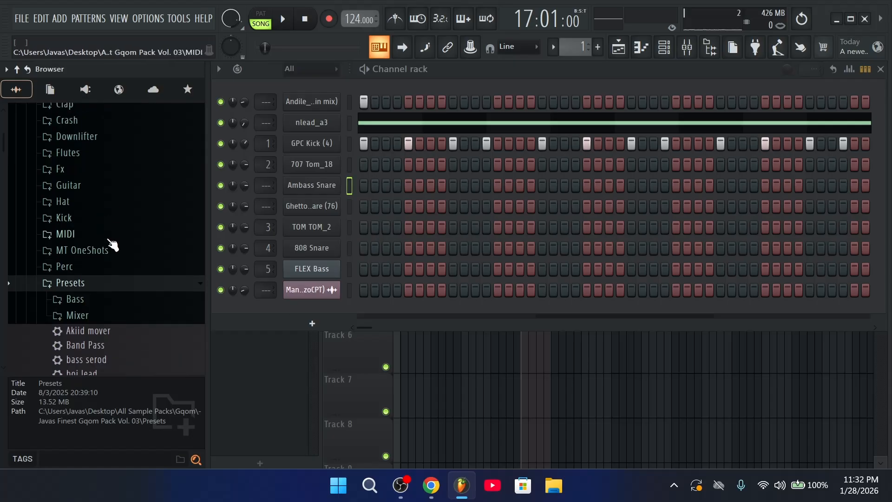
click(99, 288)
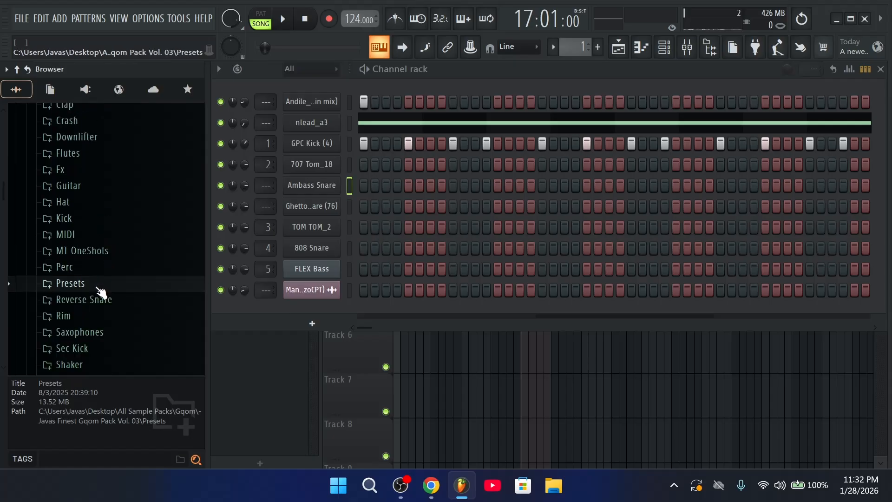
scroll(100, 293, down, 4)
click(90, 242)
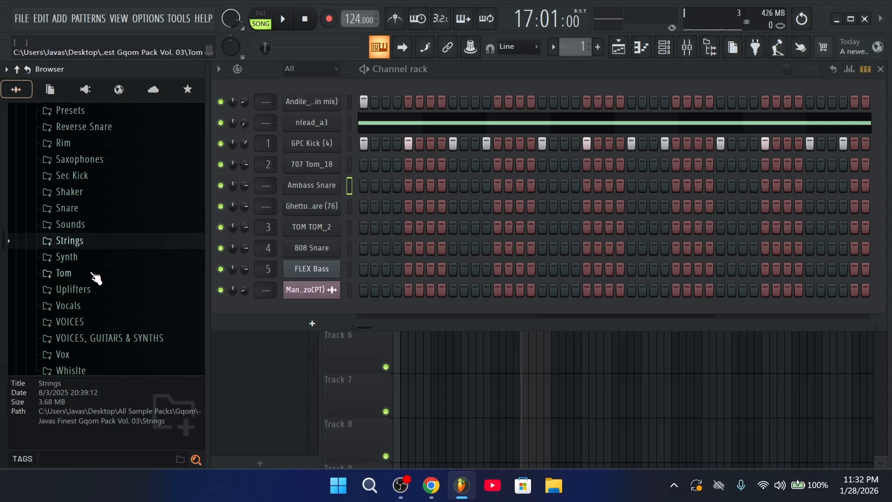
Compare the Sd018A-EQ and Sd011A-EQ snares, then drop Sd011A-EQ Snare onto the 808 Snare channel
click(105, 208)
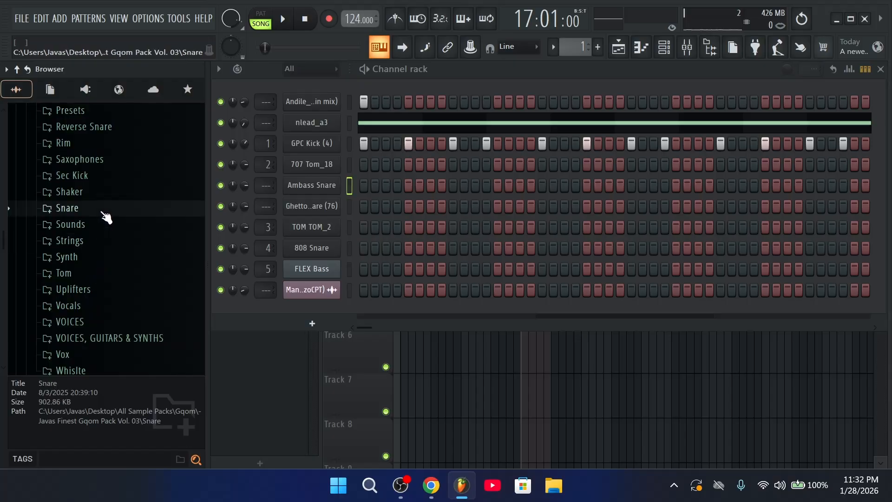
scroll(114, 238, up, 3)
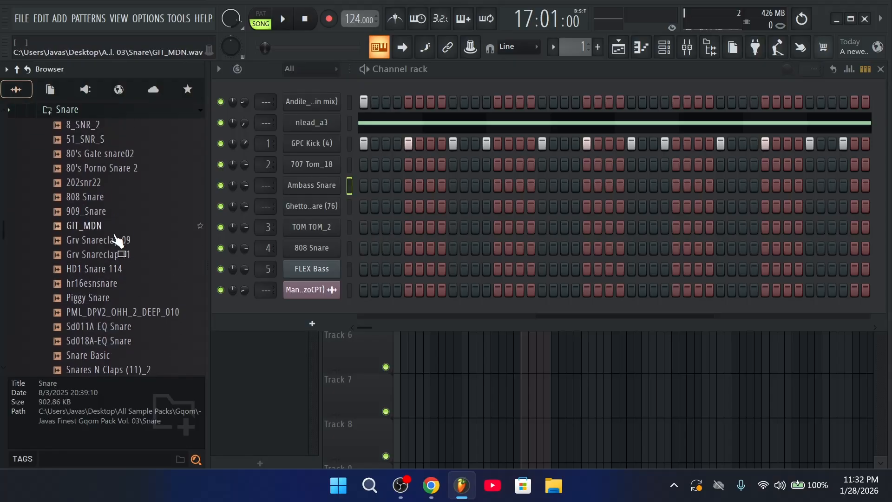
click(107, 343)
click(113, 329)
click(117, 342)
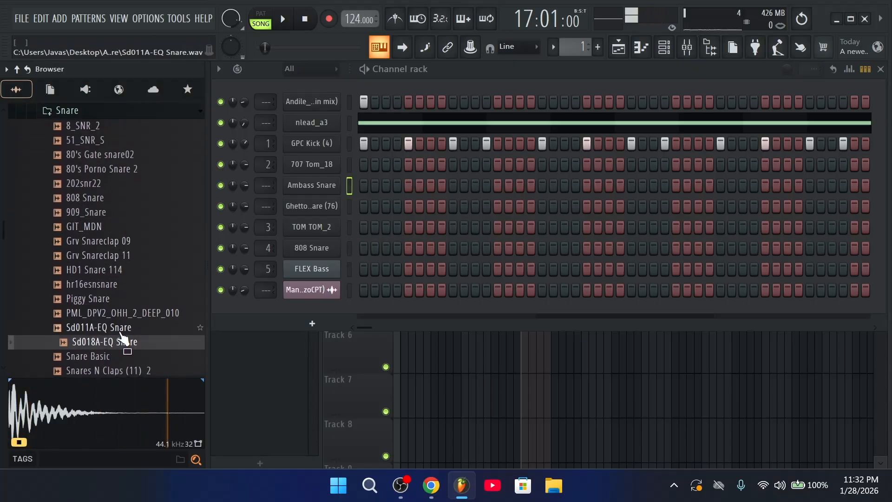
drag(115, 328, 337, 253)
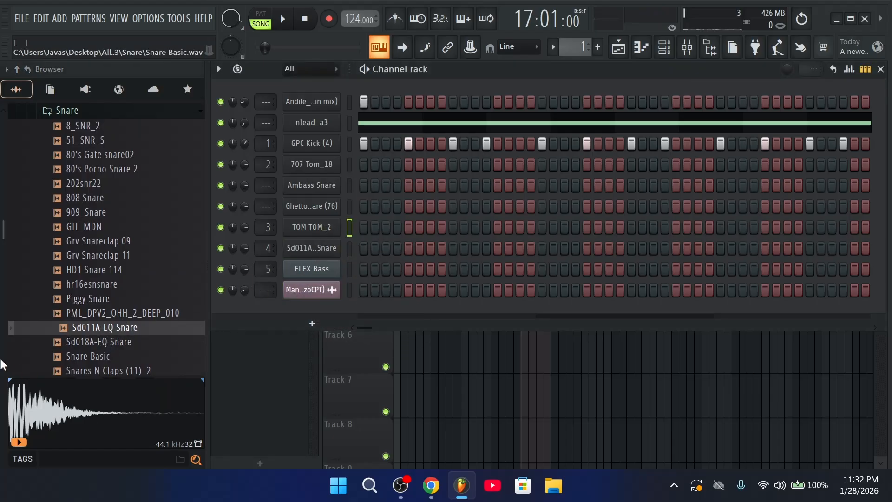
scroll(112, 270, down, 2)
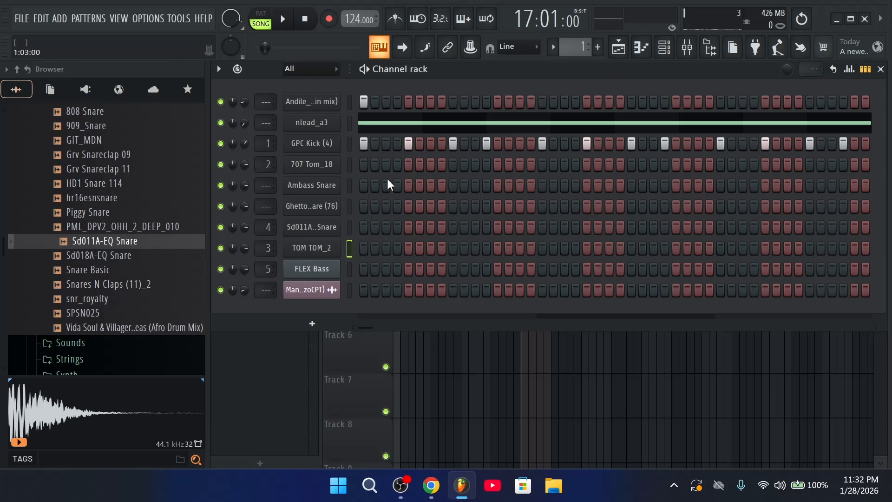
Raise the TRIM on the 707 Tom_18 Sampler and play the song from bar 17 to check it
click(311, 165)
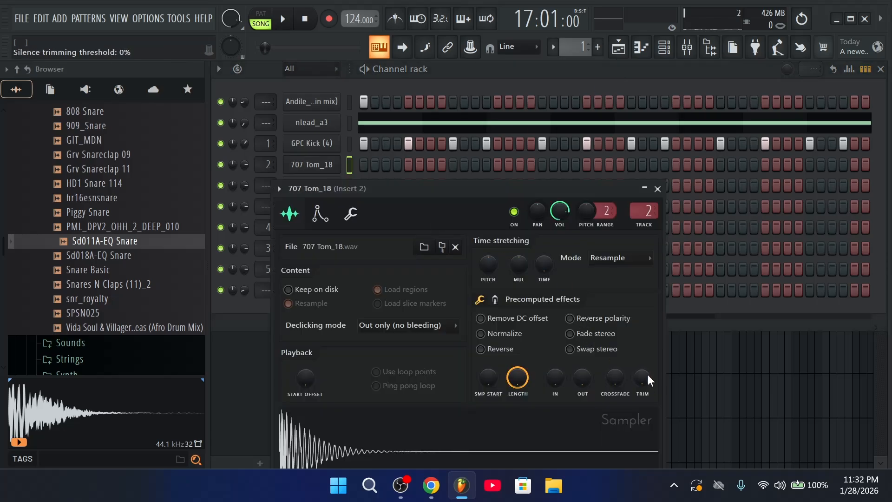
drag(649, 376, 653, 173)
click(658, 188)
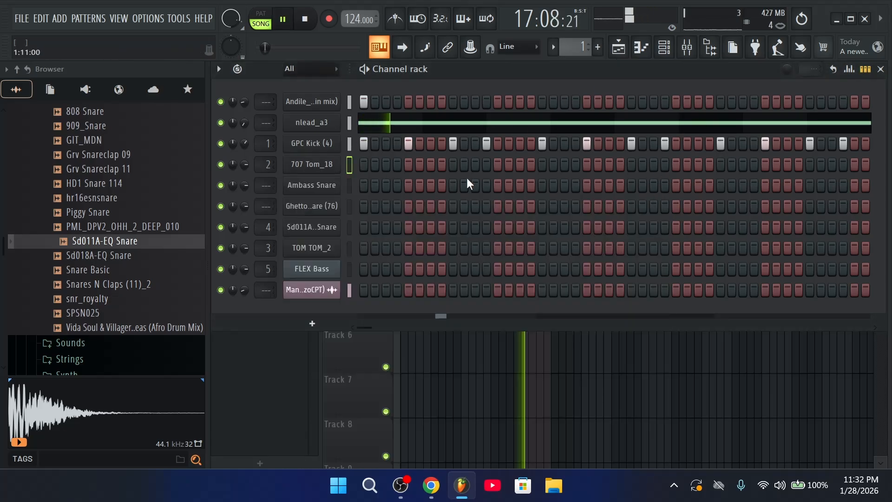
click(642, 51)
key(space)
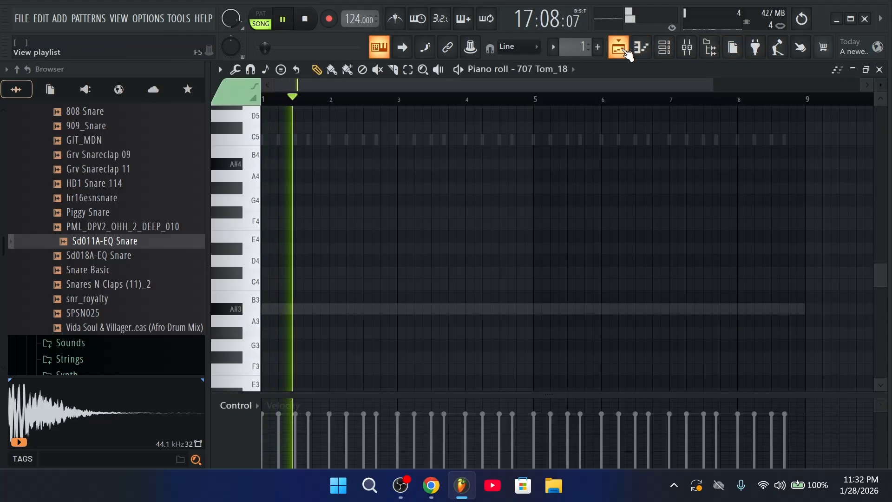
click(620, 48)
scroll(504, 103, up, 8)
key(space)
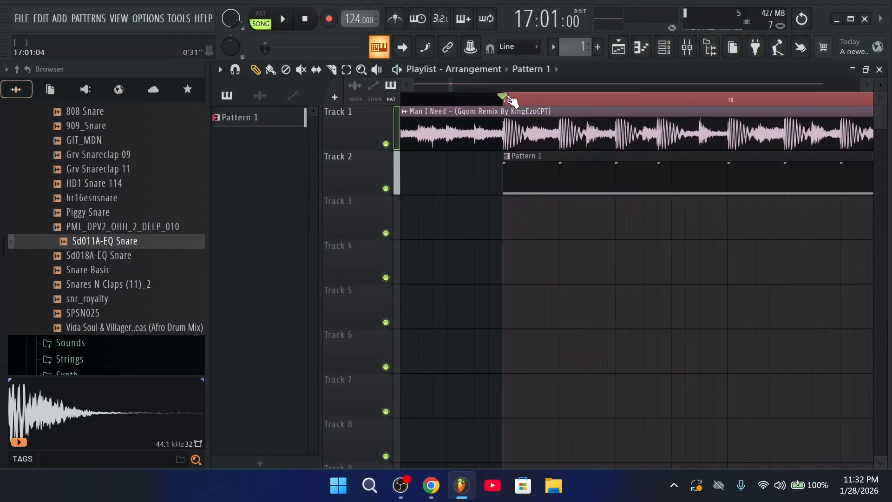
key(space)
click(691, 50)
click(676, 52)
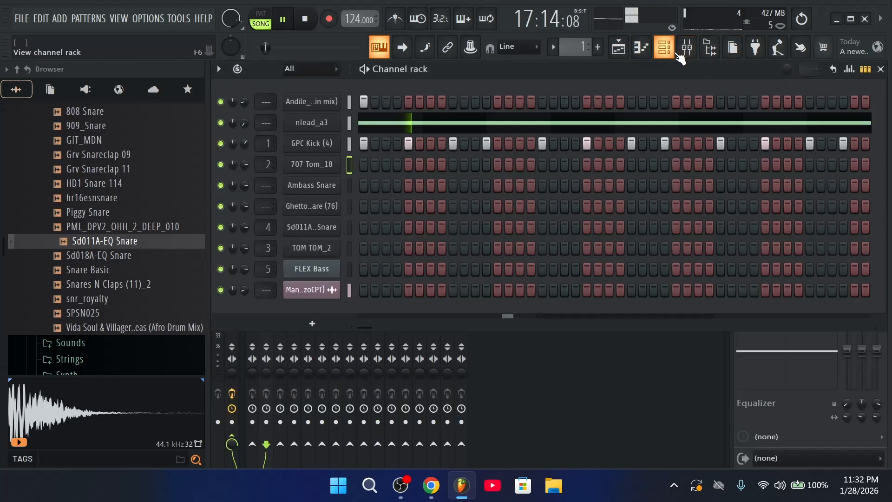
Add two extra hits to the 707 Tom_18 step row and play them back
click(485, 165)
click(520, 166)
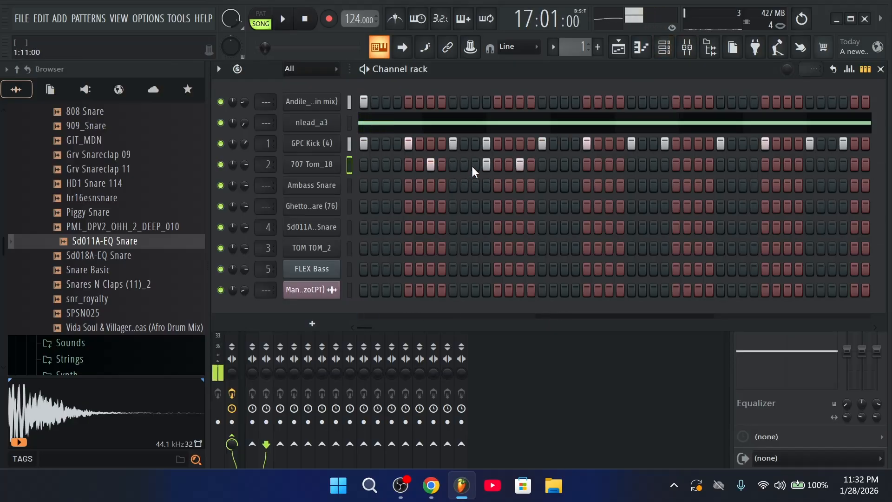
key(space)
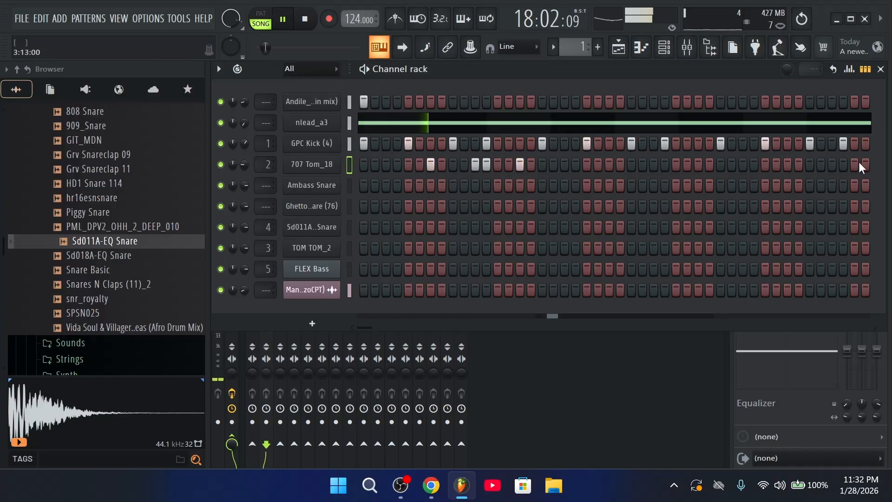
key(space)
Switch the rack to Advanced per-channel looping and stop 707 Tom_18 from looping
click(833, 70)
click(830, 101)
key(space)
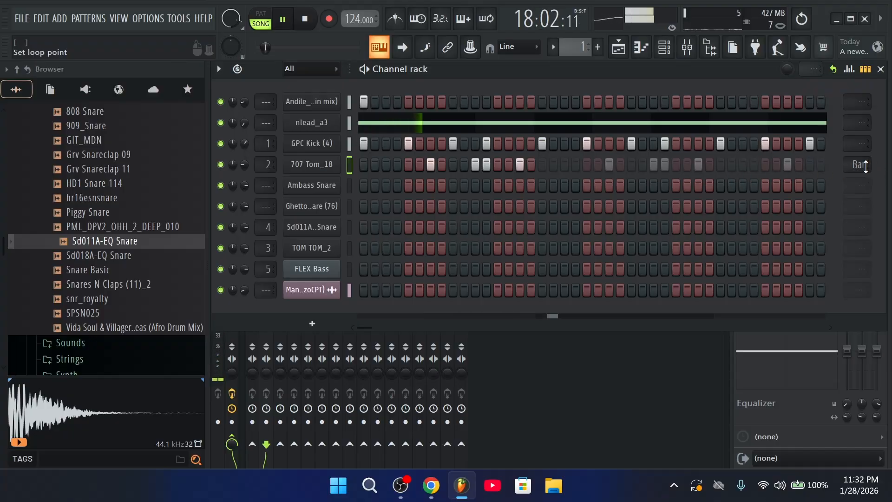
click(864, 165)
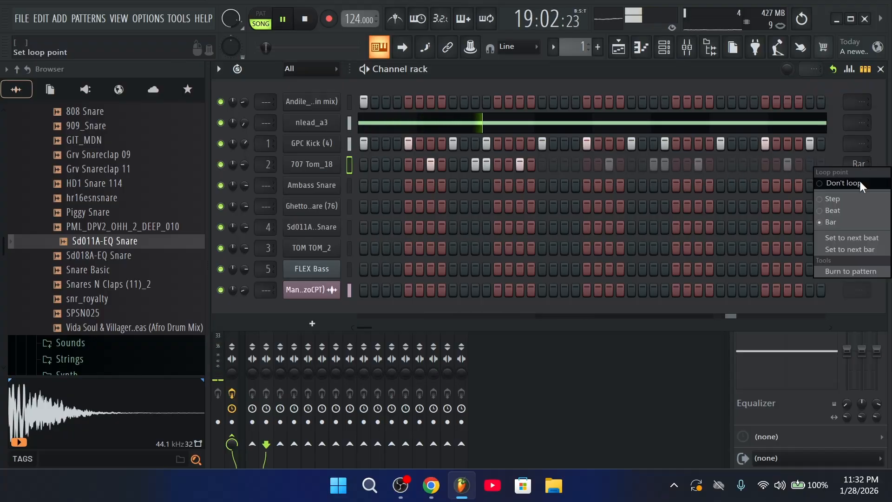
click(842, 183)
key(space)
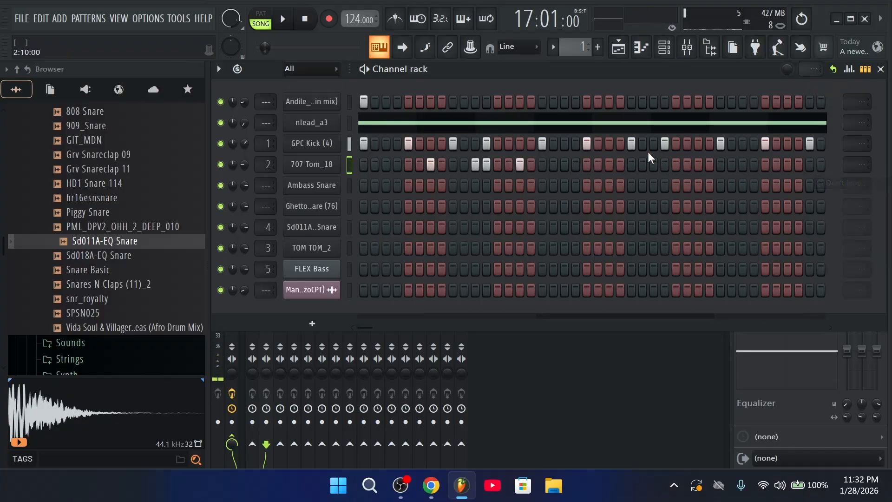
key(space)
Mute the GPC Kick channel while the song plays
click(624, 55)
key(space)
click(666, 55)
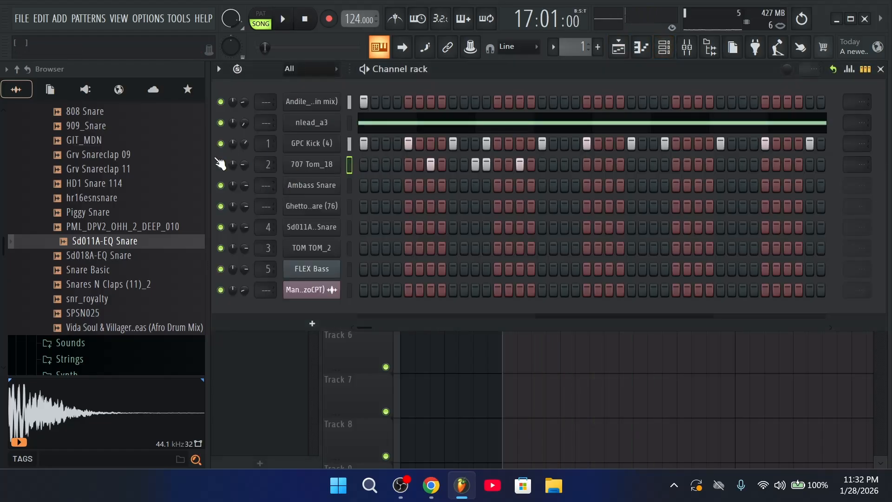
key(space)
click(221, 144)
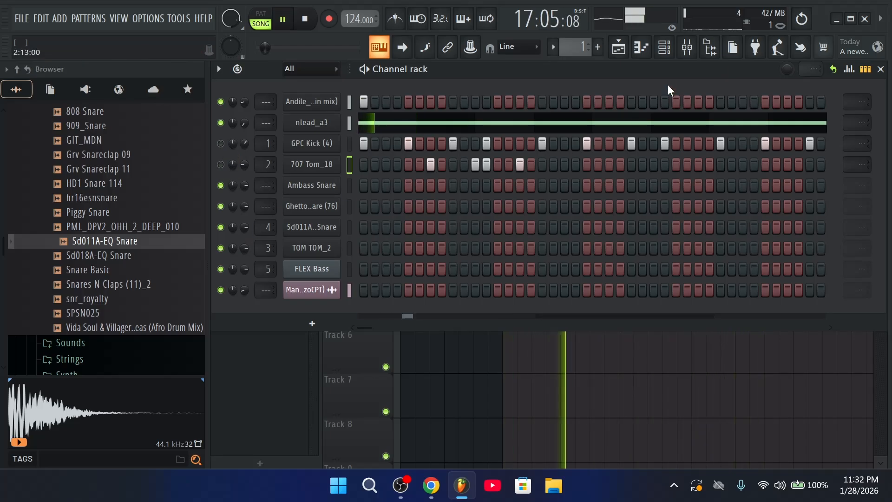
click(631, 51)
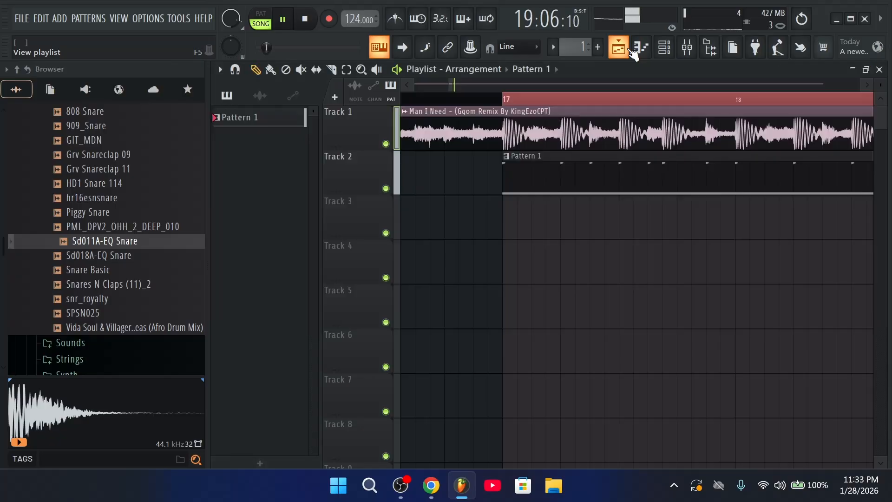
key(space)
click(640, 47)
In the 707 Tom_18 piano roll, duplicate bars 1-2 with Ctrl+B until the notes reach bar 8
right_click(295, 168)
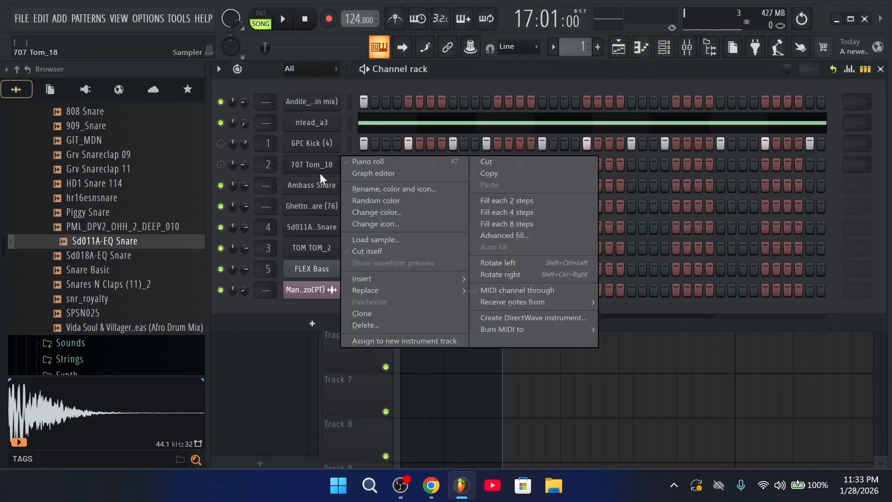
click(350, 164)
drag(331, 108, 262, 108)
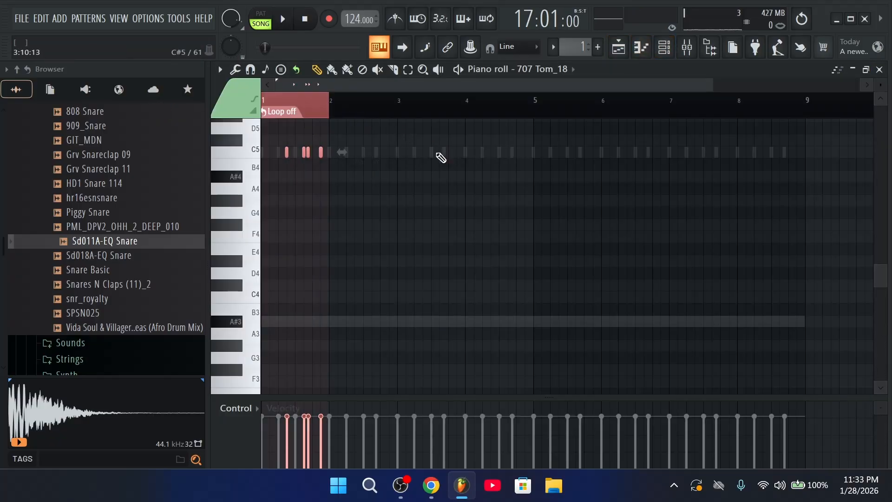
key(ctrl+b)
scroll(367, 99, up, 2)
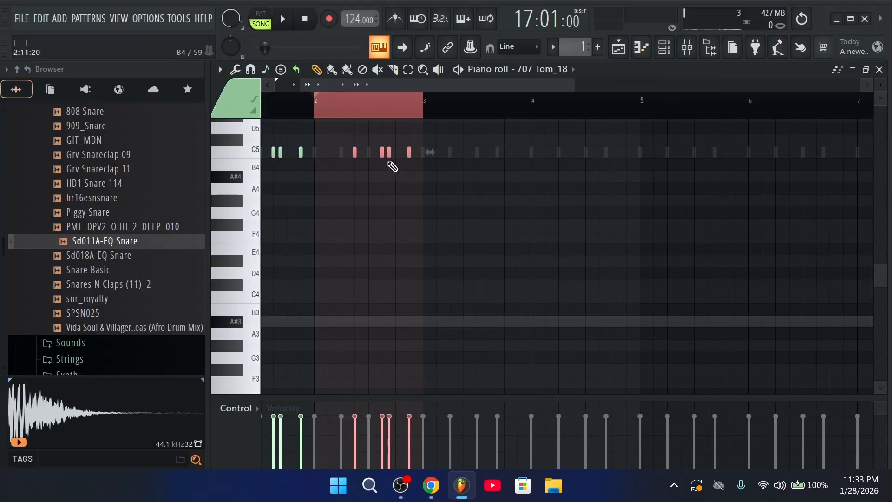
scroll(406, 110, down, 2)
drag(262, 108, 398, 111)
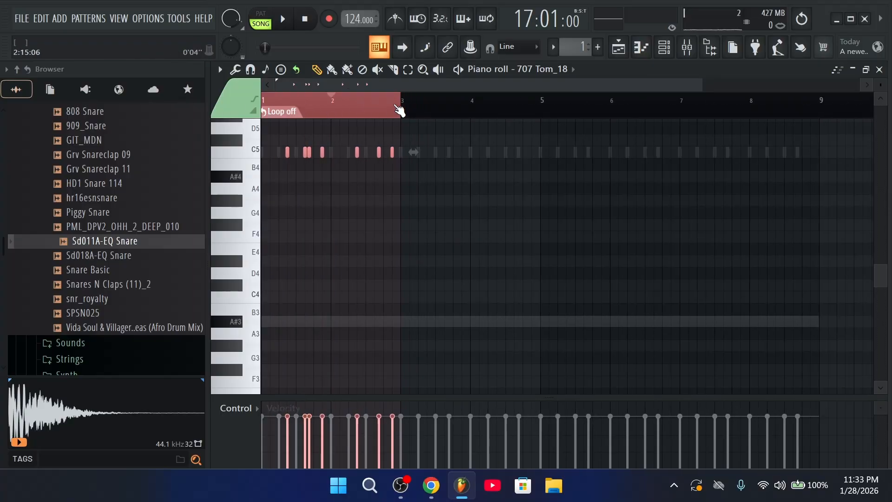
key(ctrl+b)
key(ctrl+b)
key(ctrl+b)
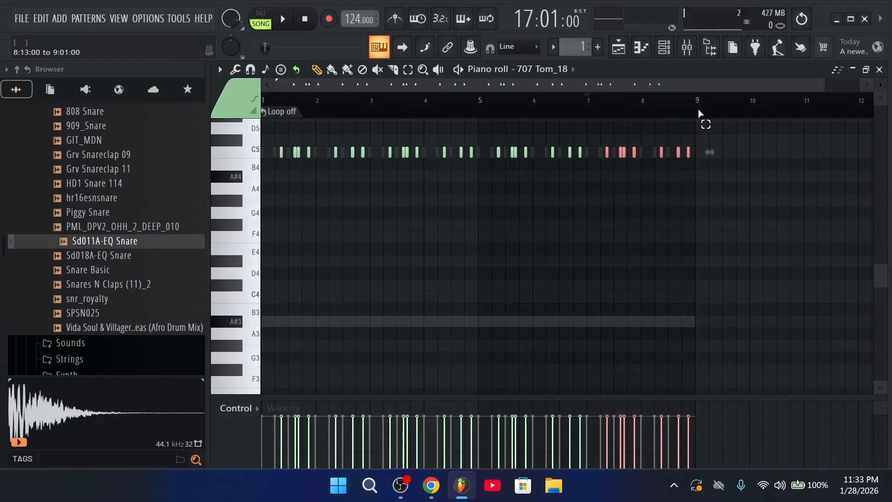
key(space)
Solo 707 Tom_18 via its mute LED in the Channel rack
click(666, 51)
key(space)
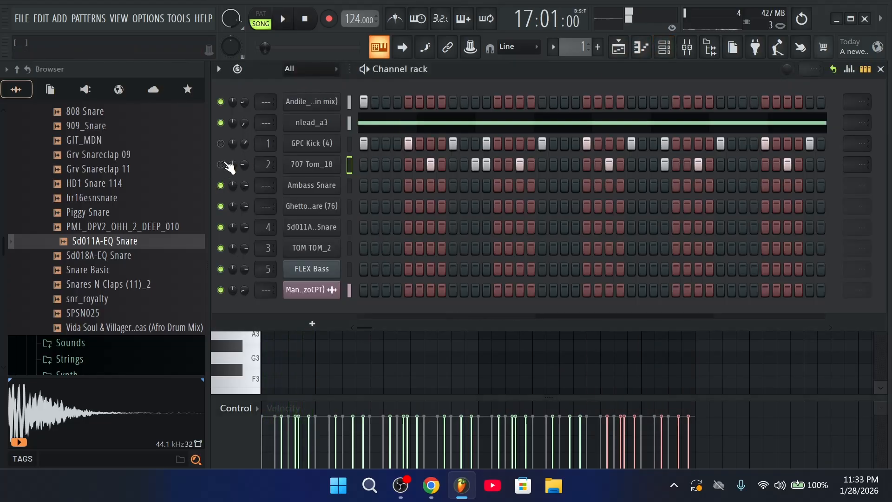
right_click(222, 164)
Unmute the remix audio channel and play the drums to audition them
click(220, 290)
key(space)
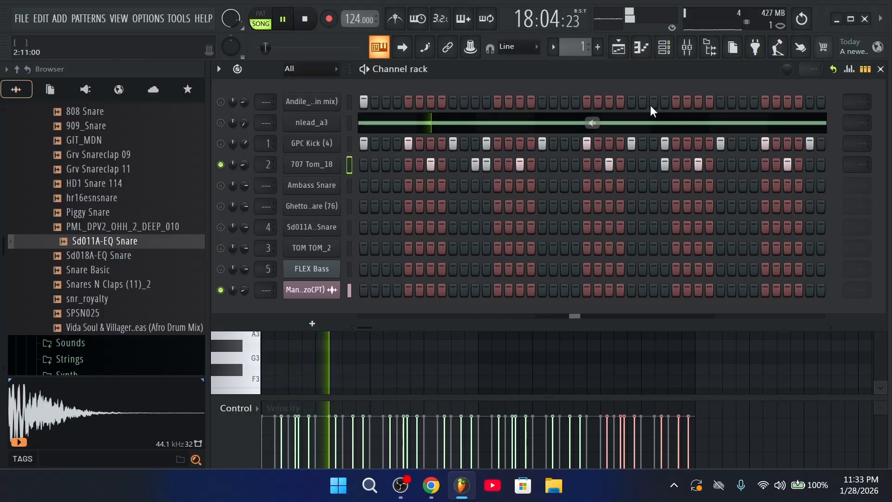
click(625, 58)
click(625, 58)
key(space)
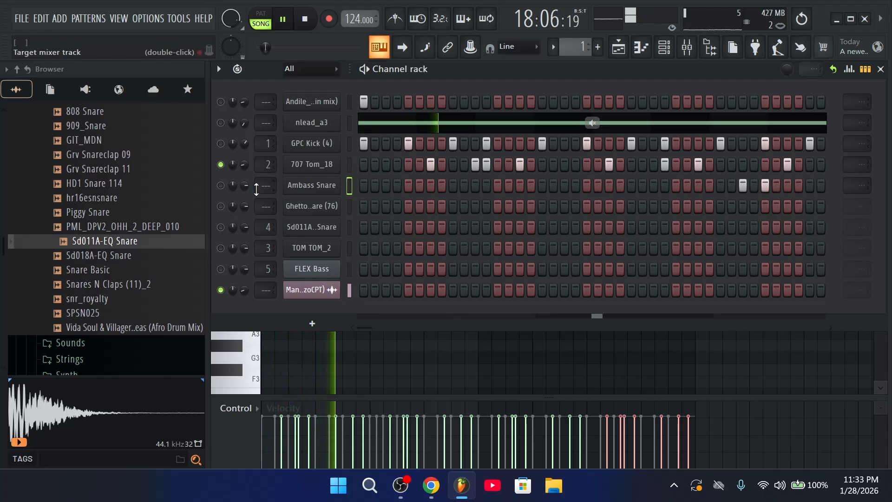
Unmute Ambass Snare, open its Sampler settings and nudge the trim
click(221, 185)
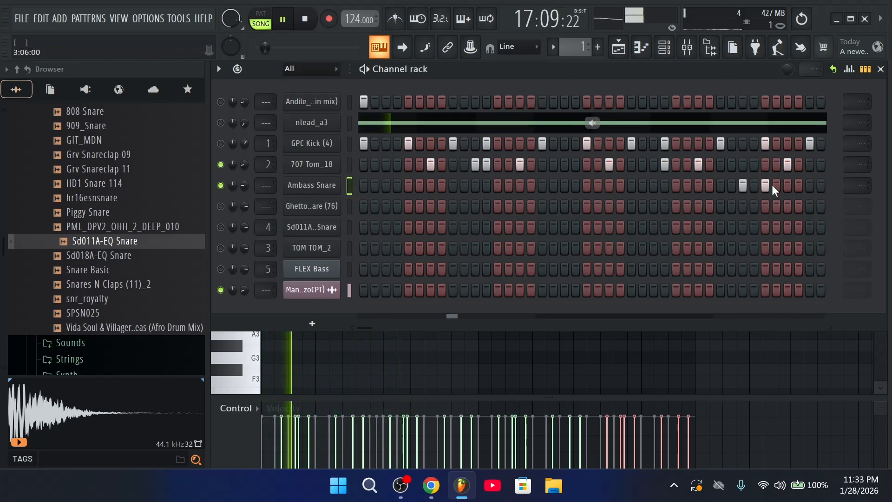
key(space)
click(311, 185)
drag(603, 319, 603, 309)
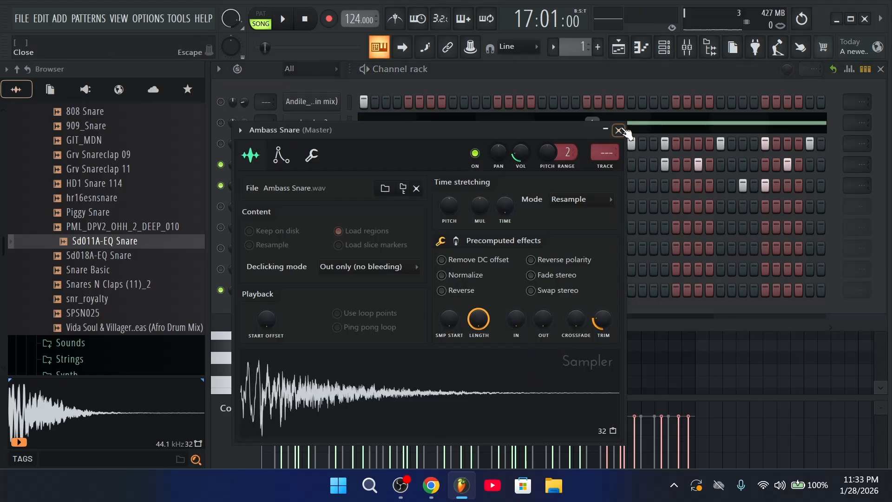
Audition Snares N Claps (11)_2, Snare Basic and snr_royalty, then load snr_royalty onto the Ambass Snare channel
click(619, 131)
click(105, 272)
click(115, 288)
click(114, 275)
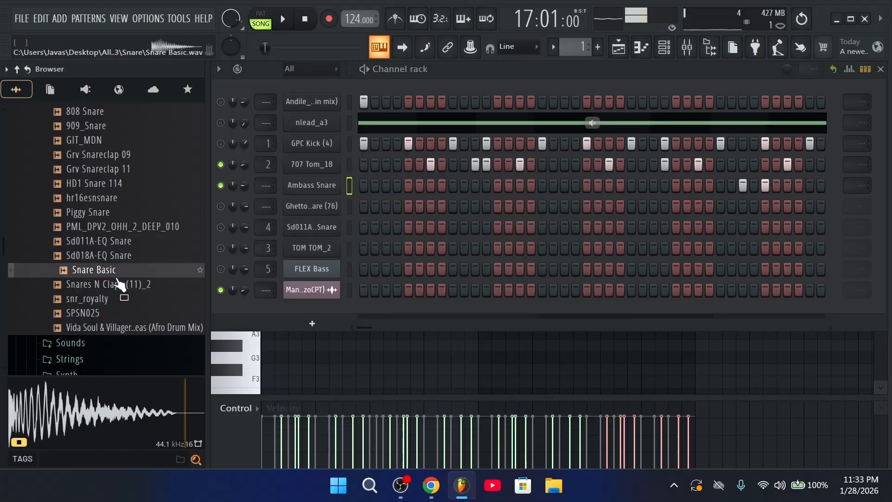
click(115, 302)
click(115, 312)
drag(115, 299, 371, 186)
key(space)
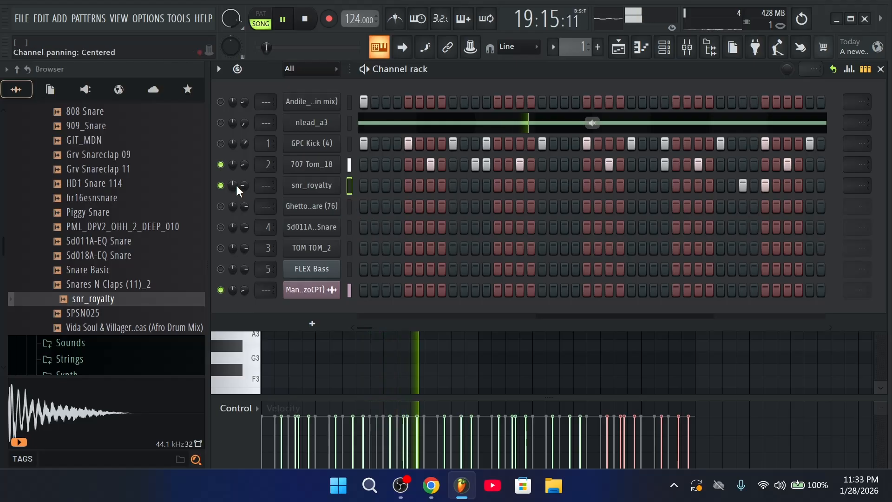
Unmute the nlead_a3 channel in the channel rack
double_click(672, 71)
key(space)
double_click(266, 70)
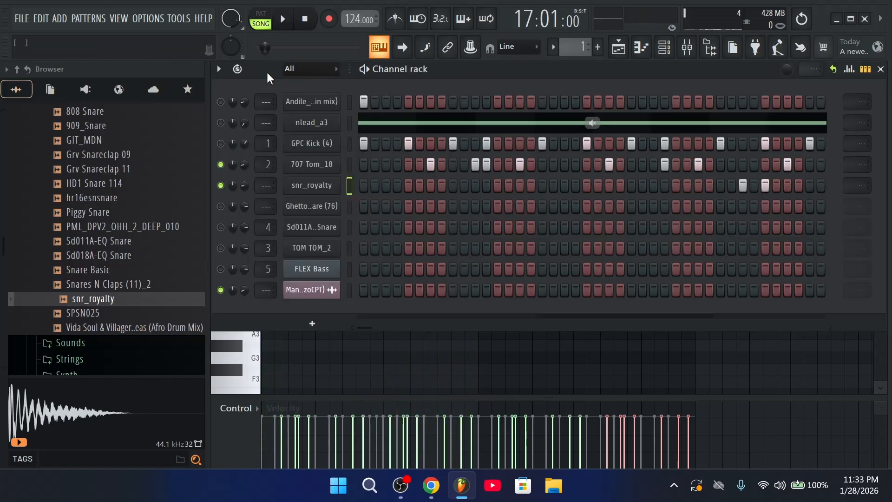
click(221, 122)
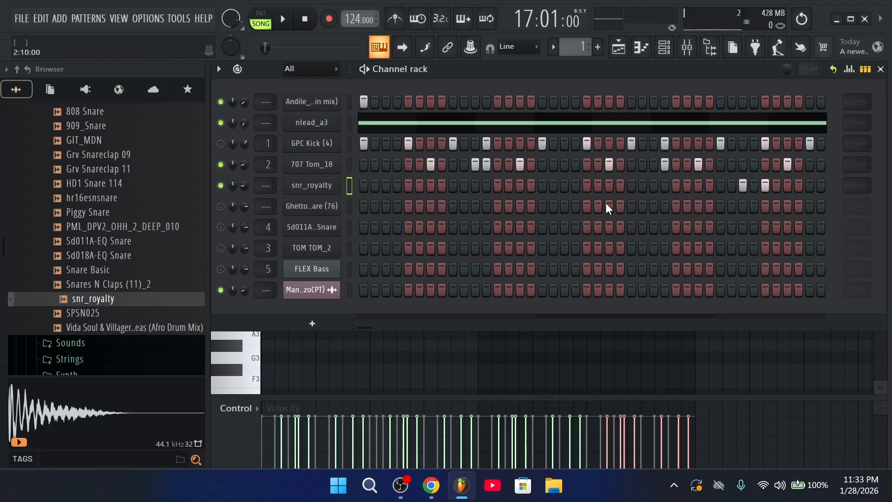
In graph view, copy the 707 Tom_18 notes into the Ghetto Snare (76) channel
click(870, 71)
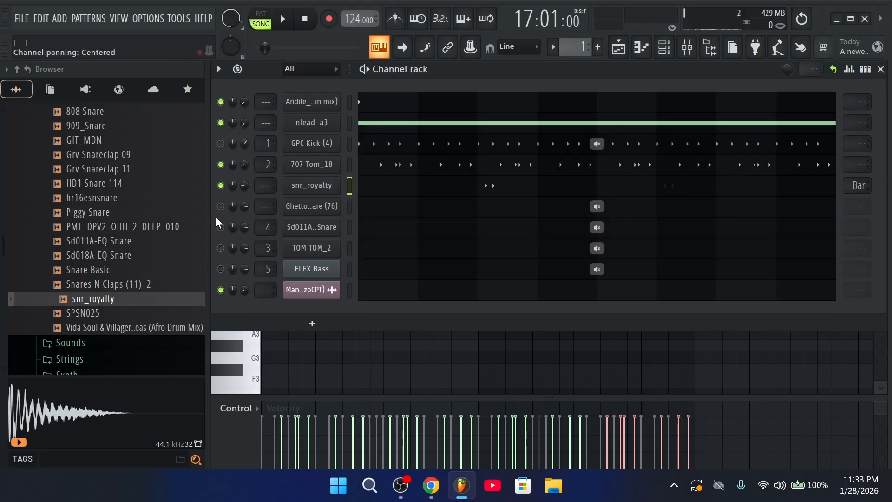
right_click(324, 163)
click(516, 174)
right_click(322, 206)
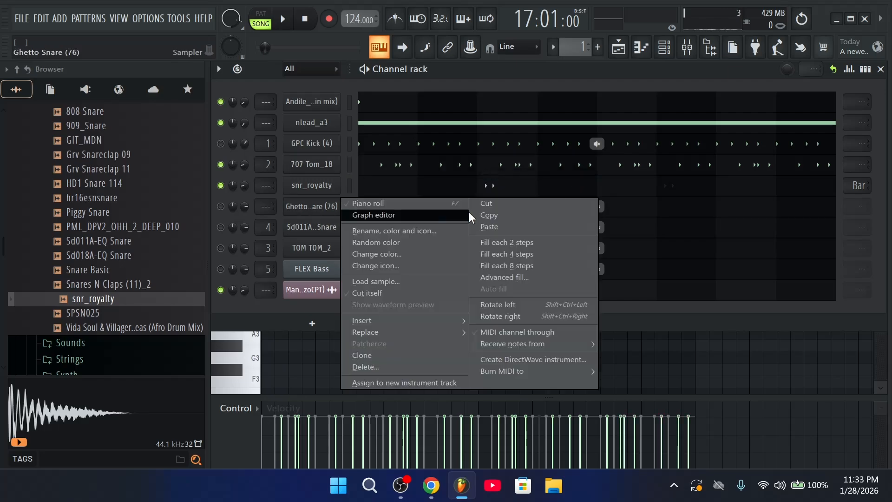
click(509, 227)
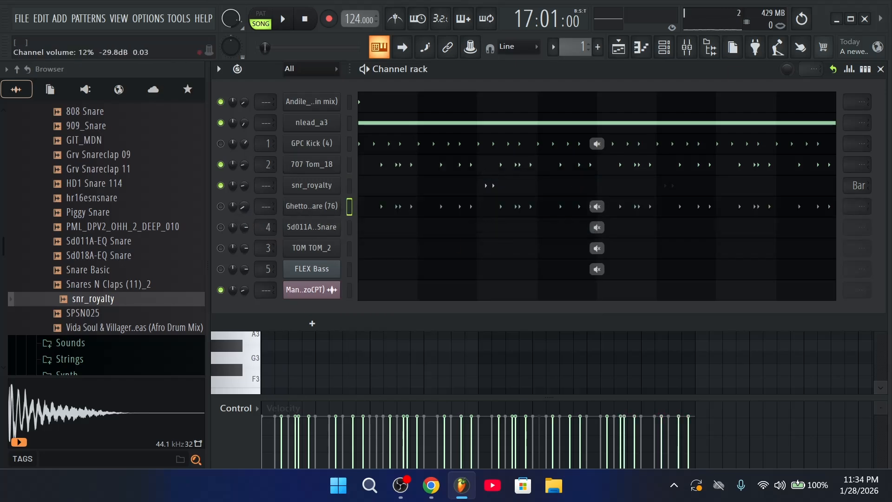
Move Ghetto Snare (76) up one row and audition the result
key(alt+Up)
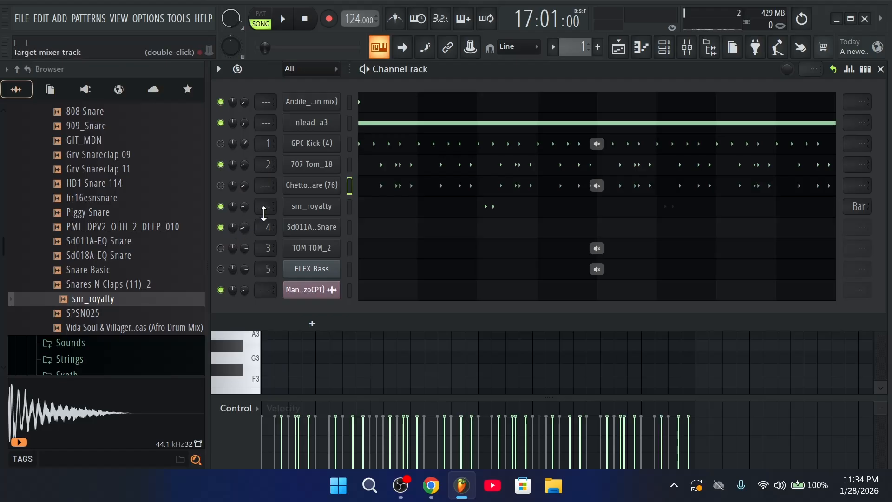
key(space)
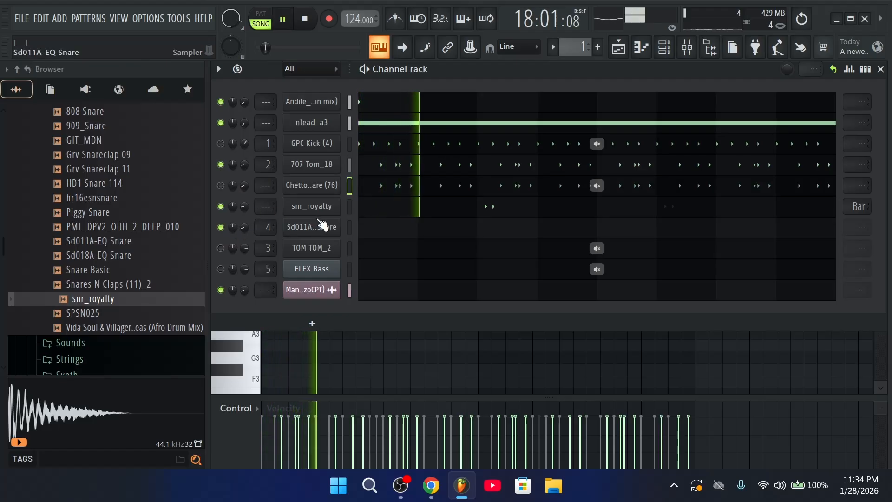
key(space)
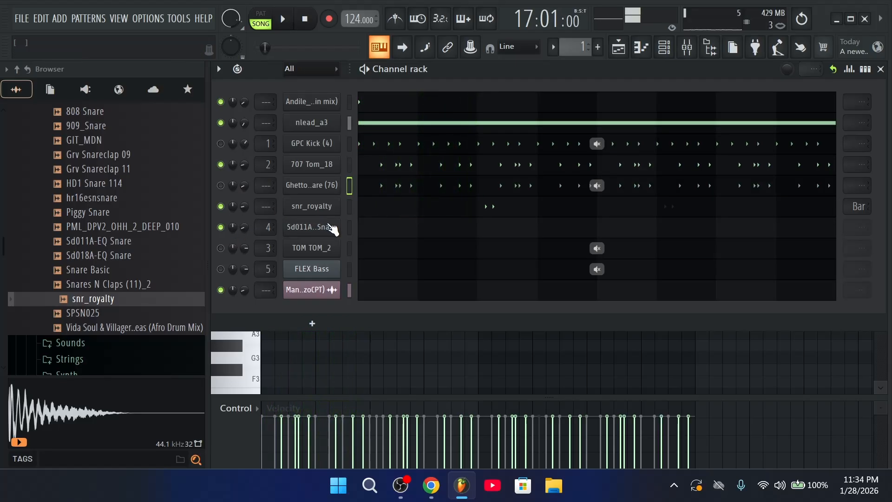
key(space)
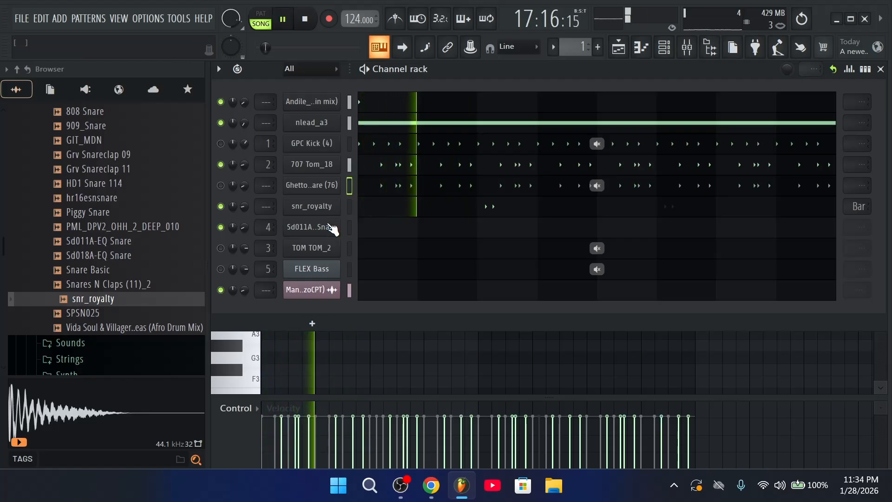
Open the snr_royalty channel's notes in the piano roll
key(space)
click(442, 207)
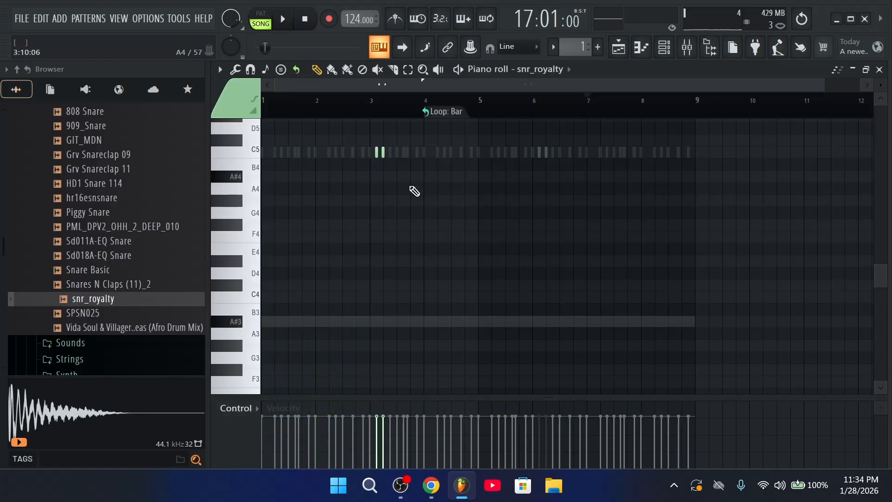
click(668, 53)
click(492, 205)
Remove the long C5 note, shift the two short C5 notes earlier, and audition them
click(309, 225)
key(super)
key(super)
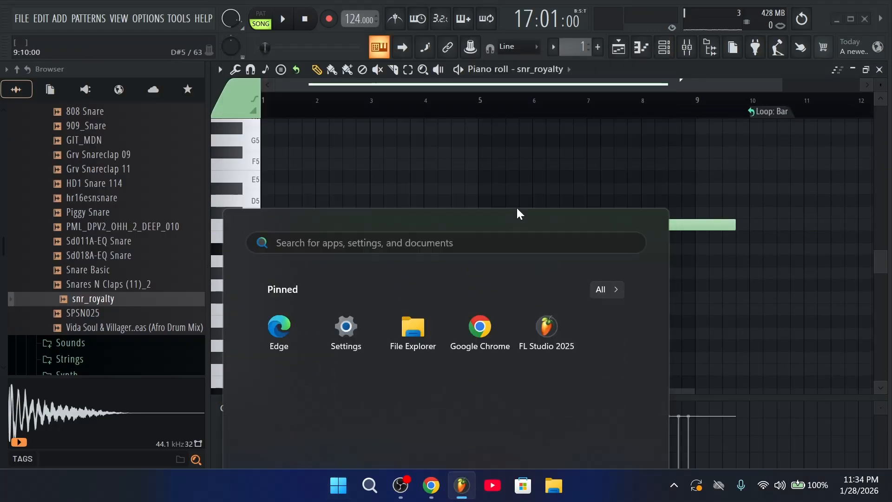
right_click(454, 224)
drag(440, 242, 282, 222)
scroll(328, 109, up, 4)
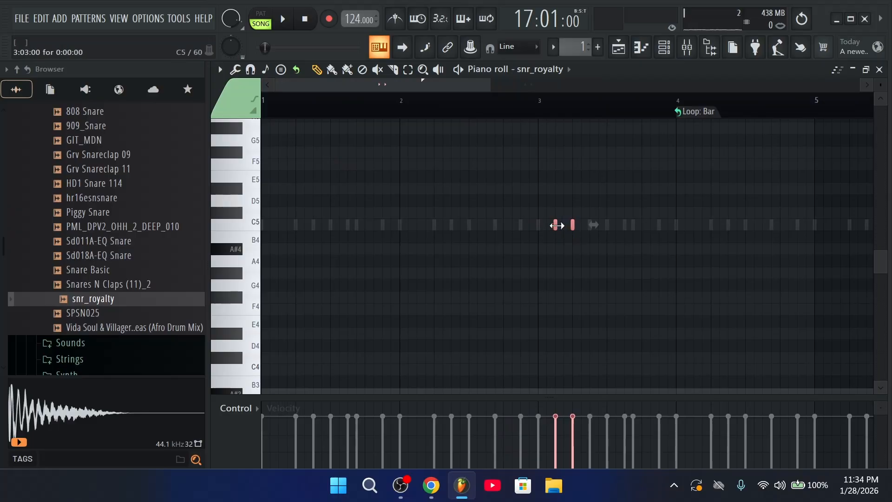
drag(557, 226, 309, 225)
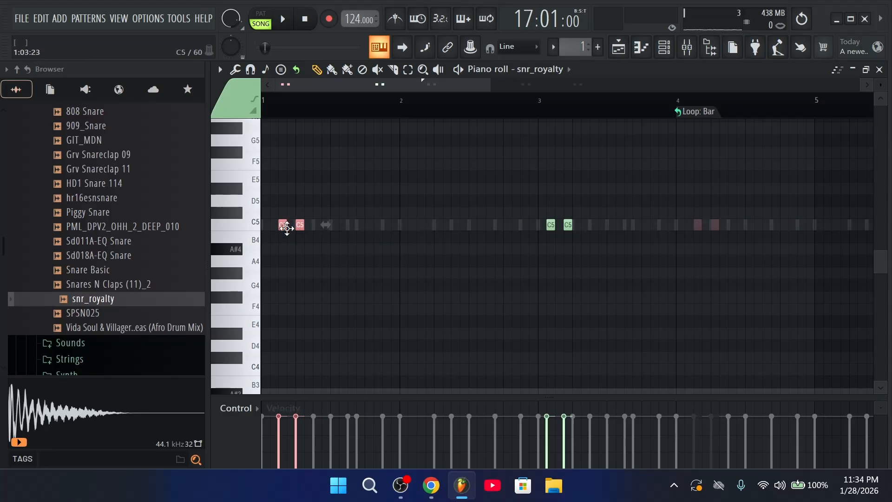
key(space)
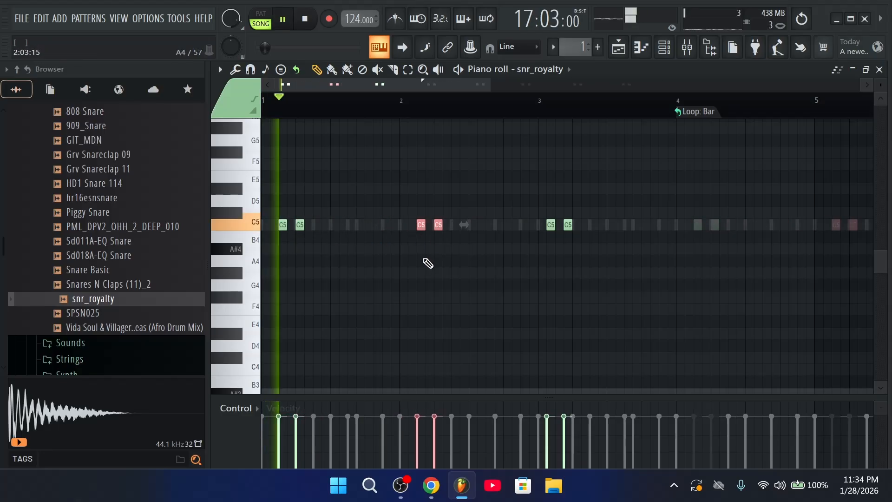
click(445, 274)
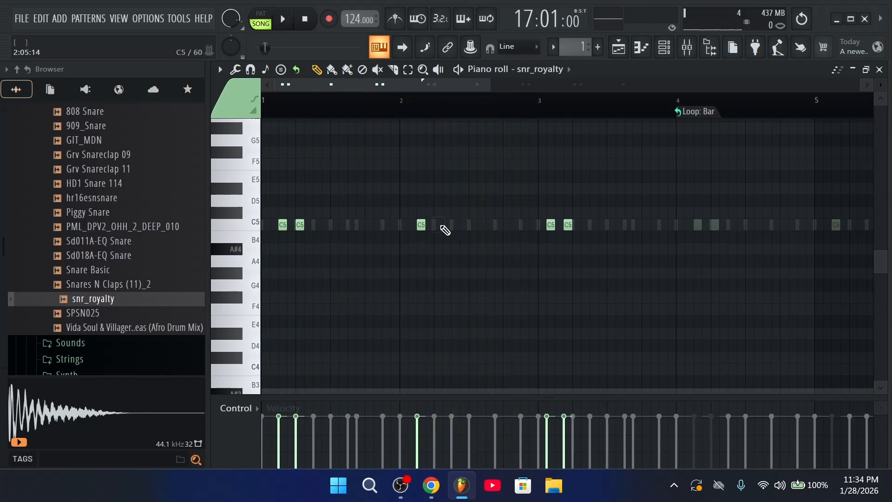
key(space)
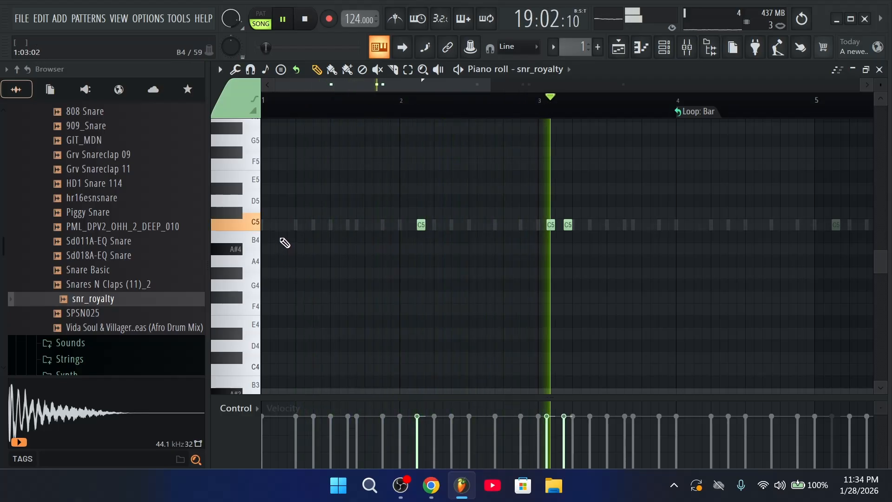
key(space)
key(space)
Redraw the two C5 hits after bar 3 and delete the C5 note near bar 2
right_click(567, 225)
right_click(550, 225)
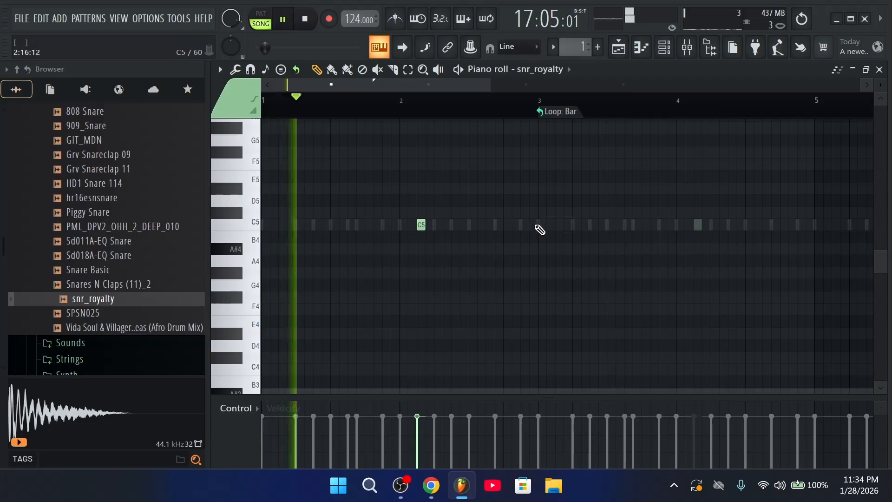
click(541, 225)
click(557, 226)
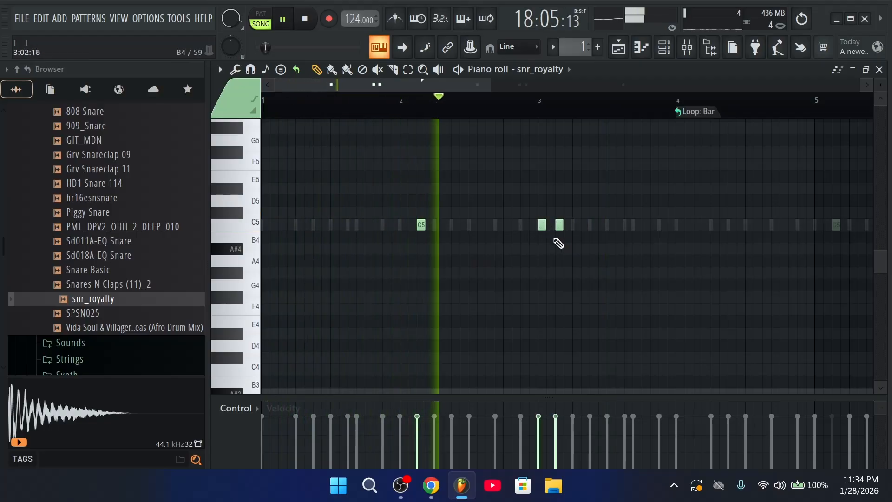
right_click(421, 225)
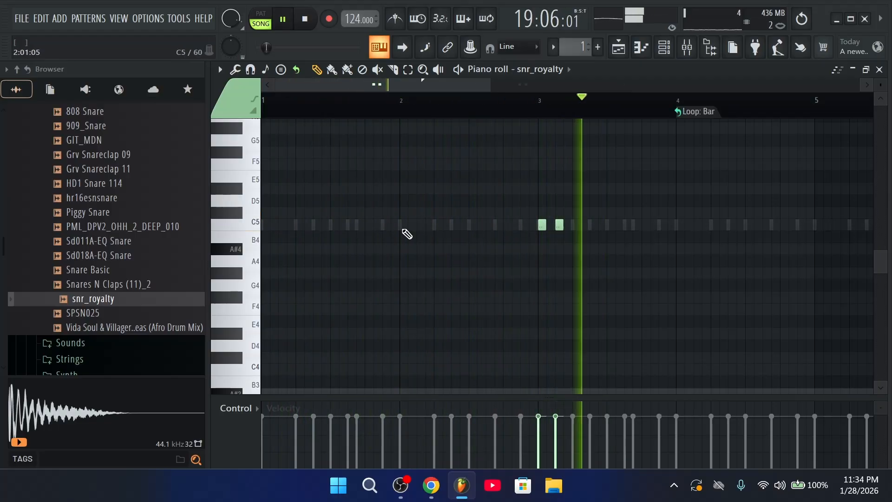
key(space)
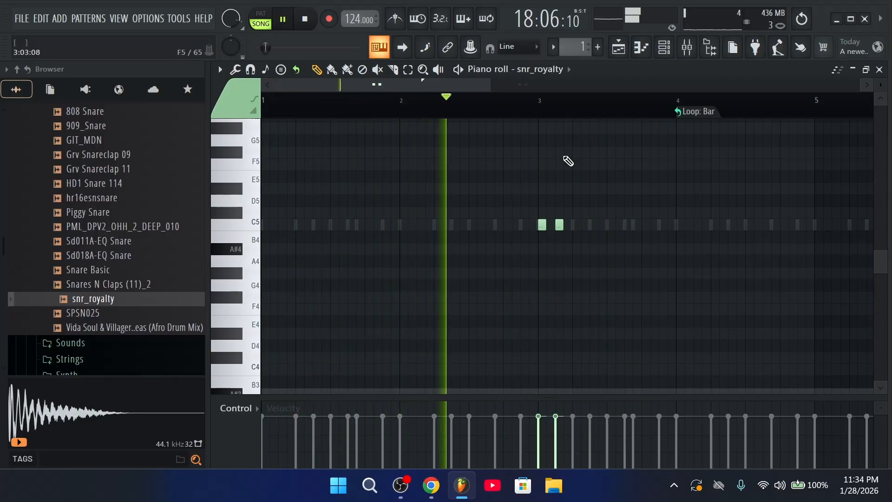
Stop playback and return to the playlist arrangement
scroll(581, 123, down, 2)
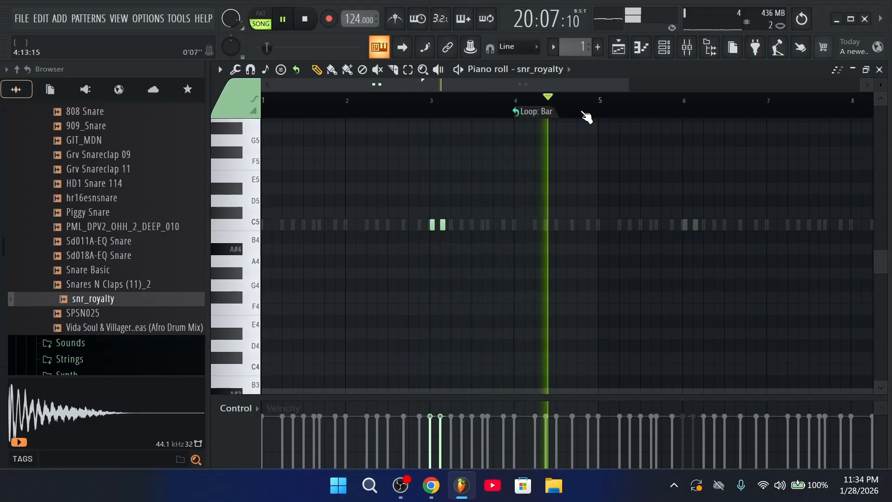
scroll(587, 117, down, 1)
key(space)
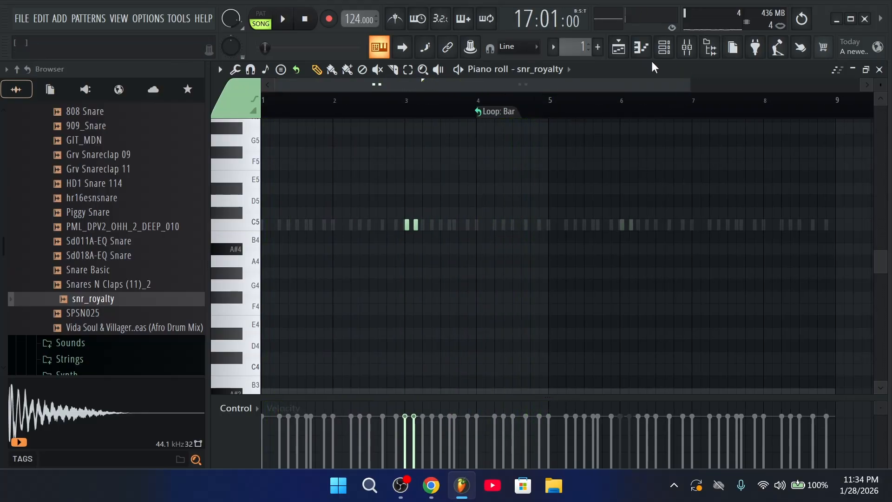
click(619, 48)
scroll(655, 120, down, 4)
scroll(667, 195, up, 4)
scroll(672, 218, down, 4)
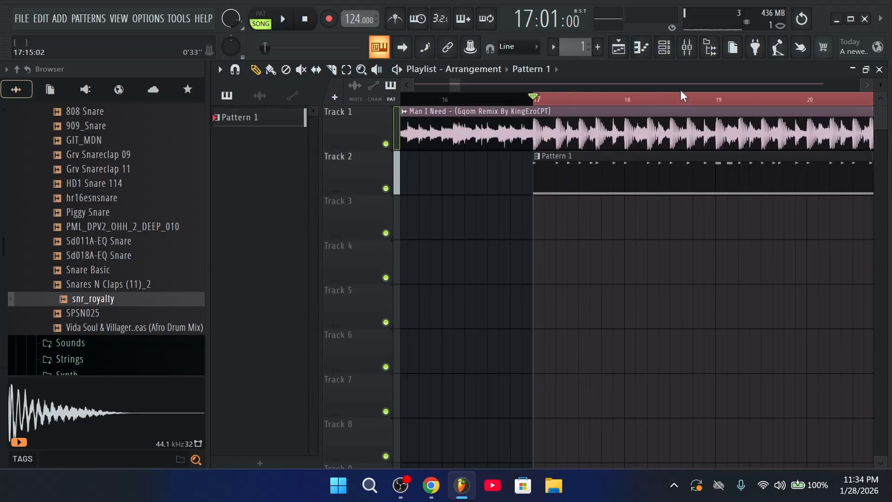
Loop a time selection around Pattern 1, then narrow it to bars 20–25
drag(659, 104, 721, 100)
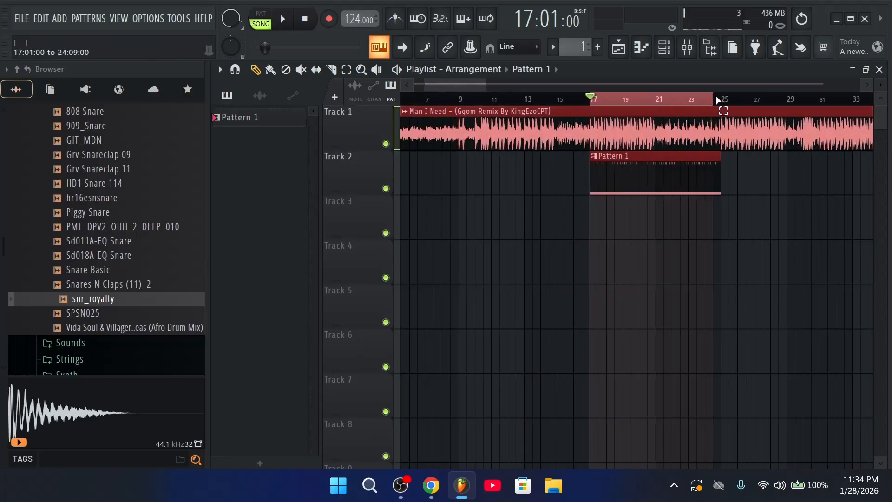
key(space)
click(664, 47)
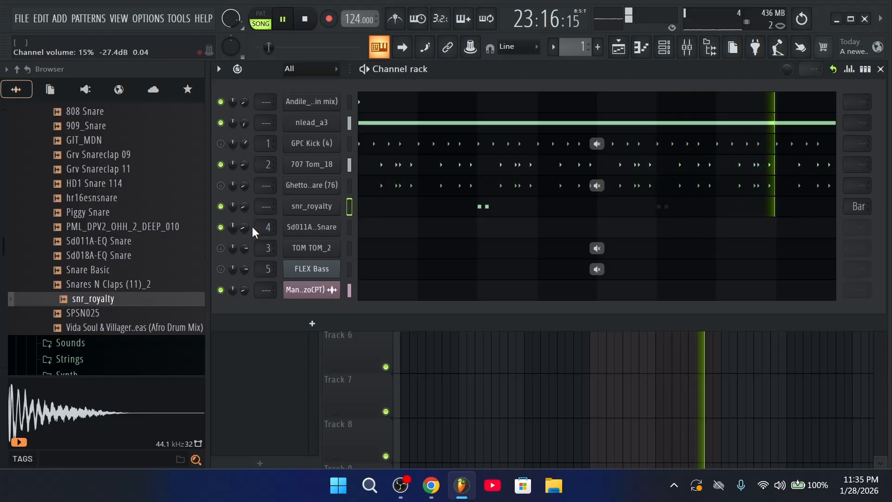
click(618, 46)
scroll(606, 91, down, 3)
key(space)
drag(638, 98, 597, 96)
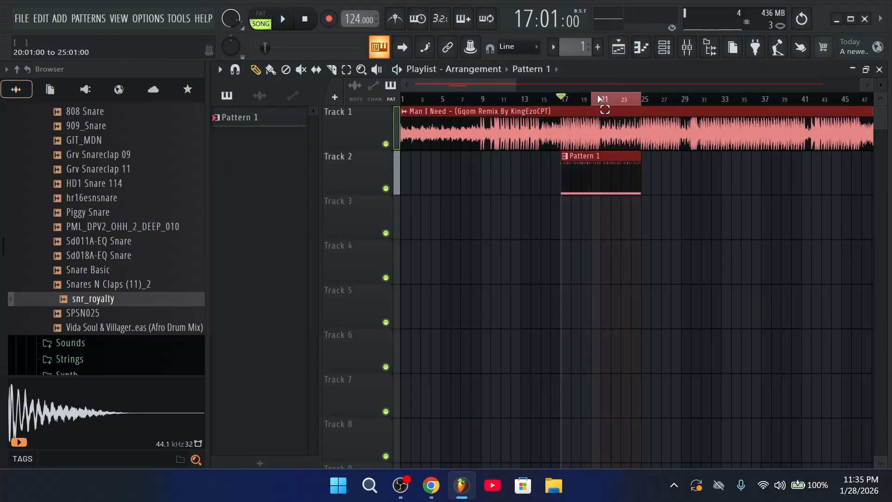
click(665, 50)
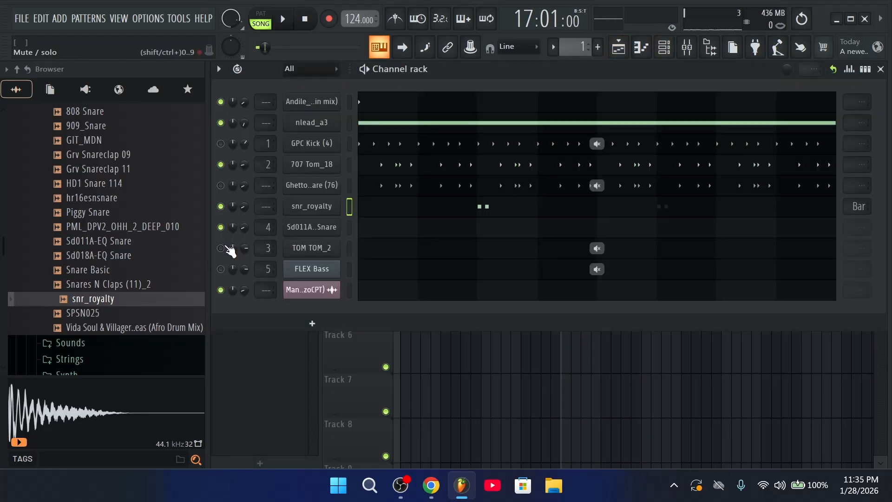
click(617, 46)
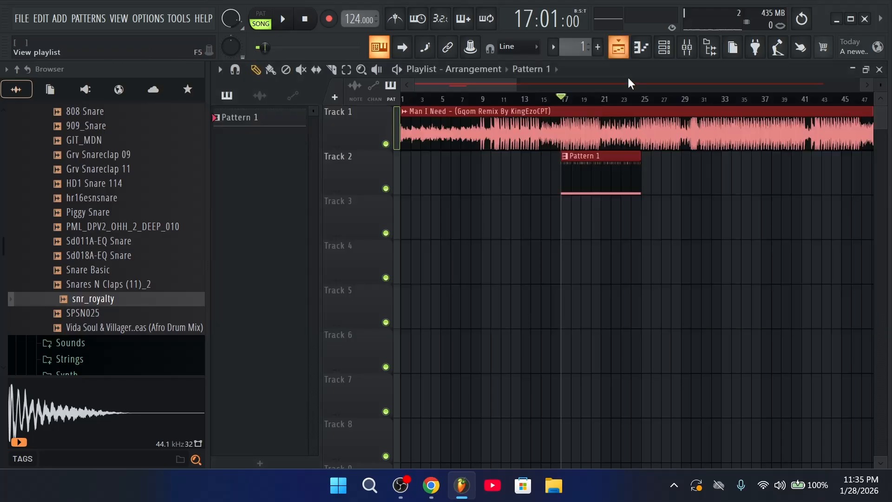
scroll(647, 112, down, 3)
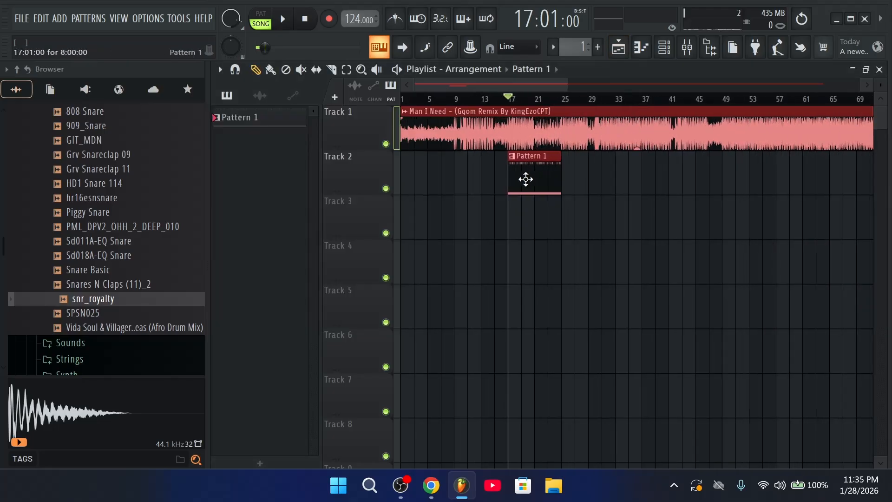
Move Pattern 1 alone to about bar 41 and play from near bar 47
drag(523, 179, 711, 195)
key(ctrl+z)
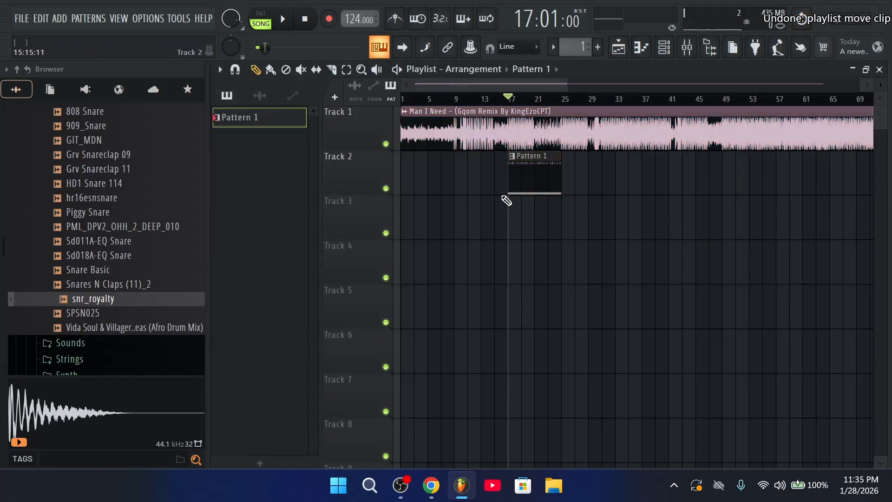
drag(549, 185, 711, 198)
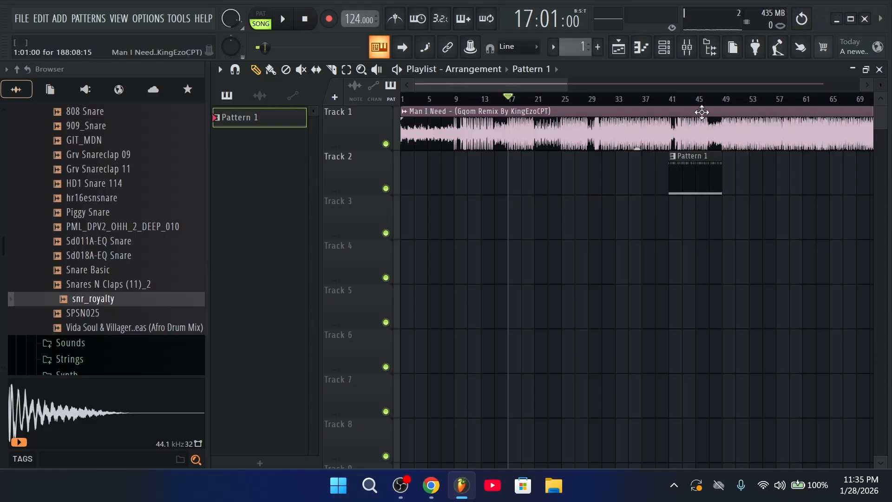
click(701, 112)
click(710, 99)
scroll(709, 100, up, 2)
key(space)
Solo the TOM TOM_2 channel while keeping the remix audio channel unmuted
click(669, 45)
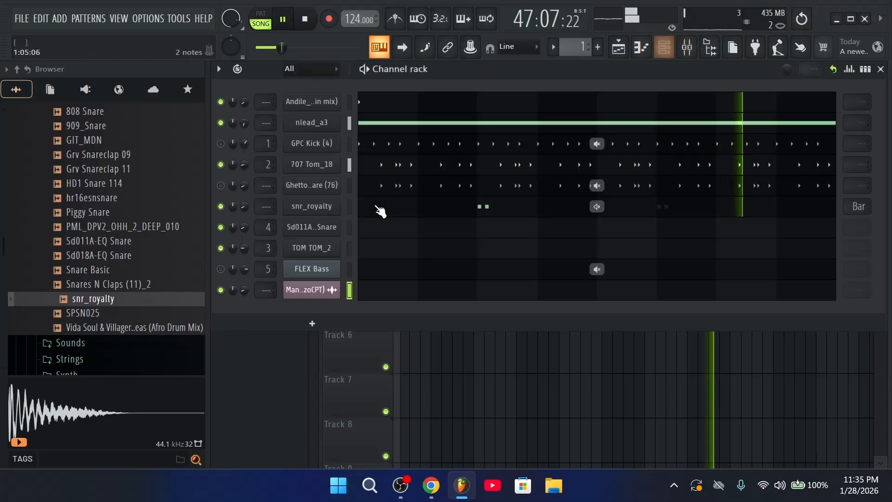
right_click(220, 248)
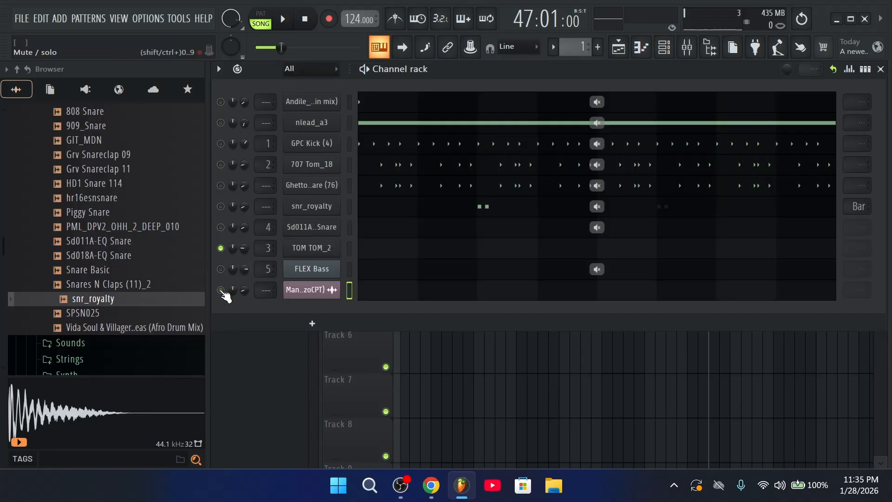
click(321, 248)
key(space)
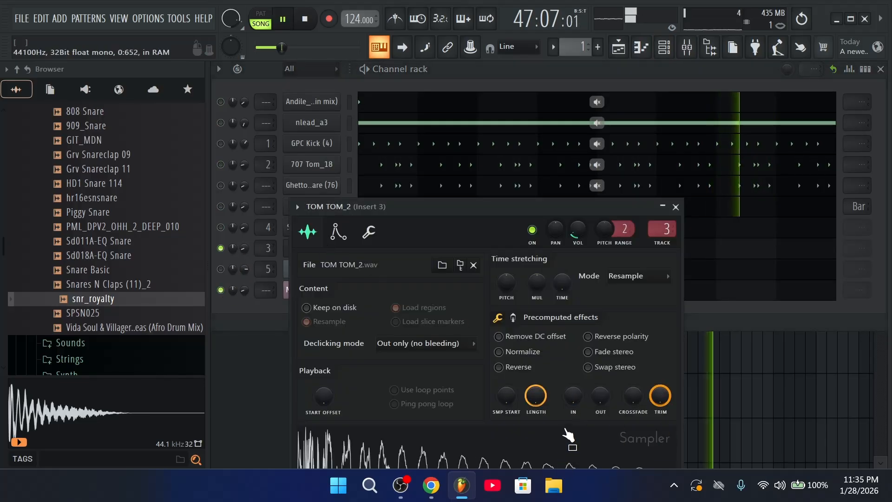
click(676, 207)
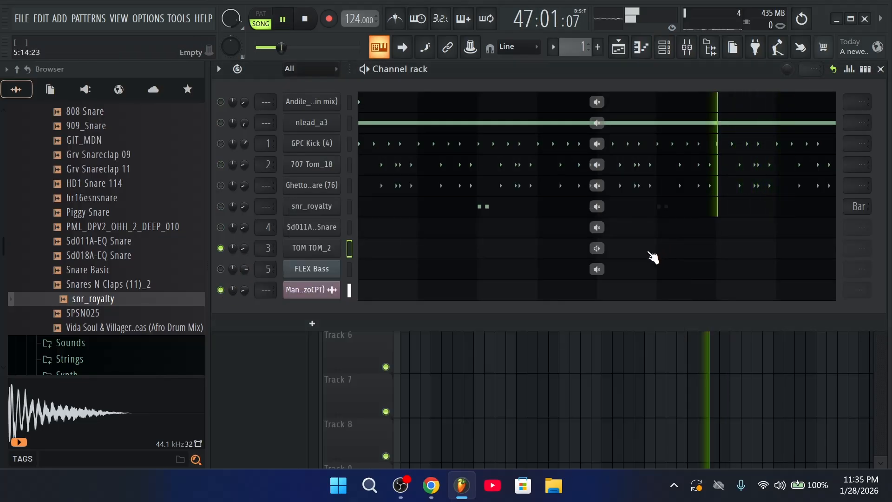
click(652, 247)
Add five C5 tom notes after bar 7 while auditioning the tom
key(space)
scroll(772, 113, up, 4)
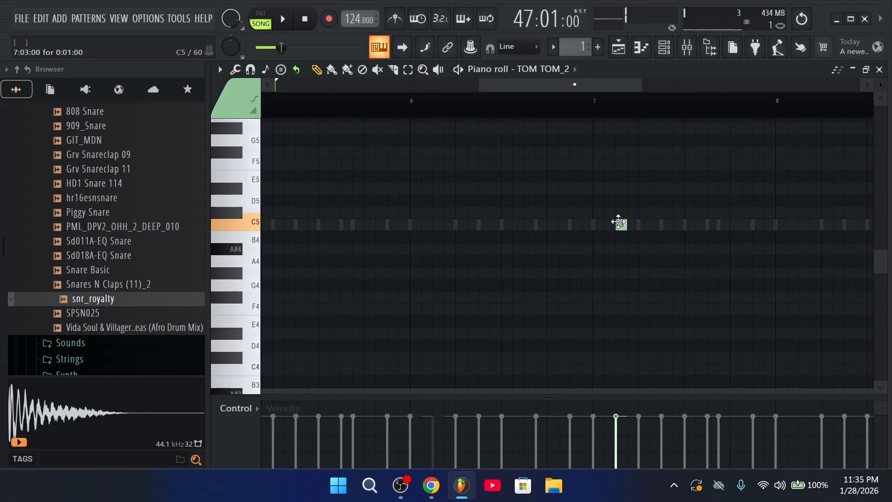
key(space)
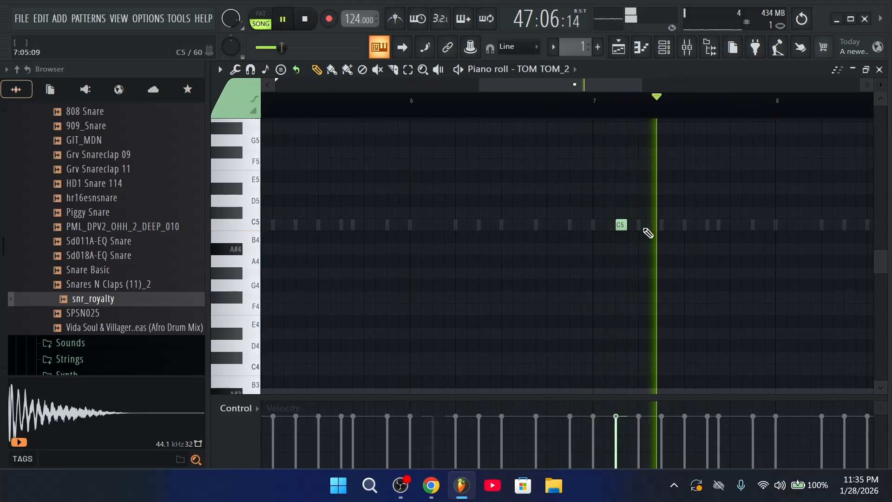
click(666, 225)
click(689, 225)
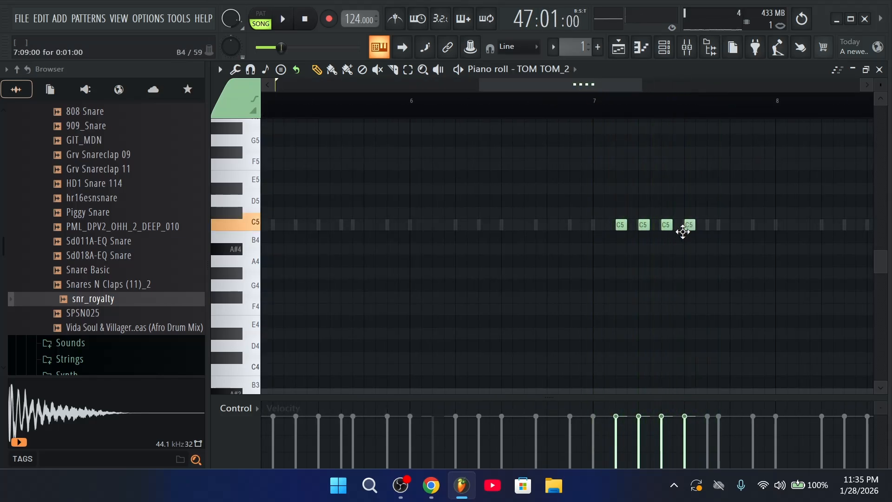
click(707, 225)
click(735, 225)
click(757, 225)
scroll(776, 107, down, 3)
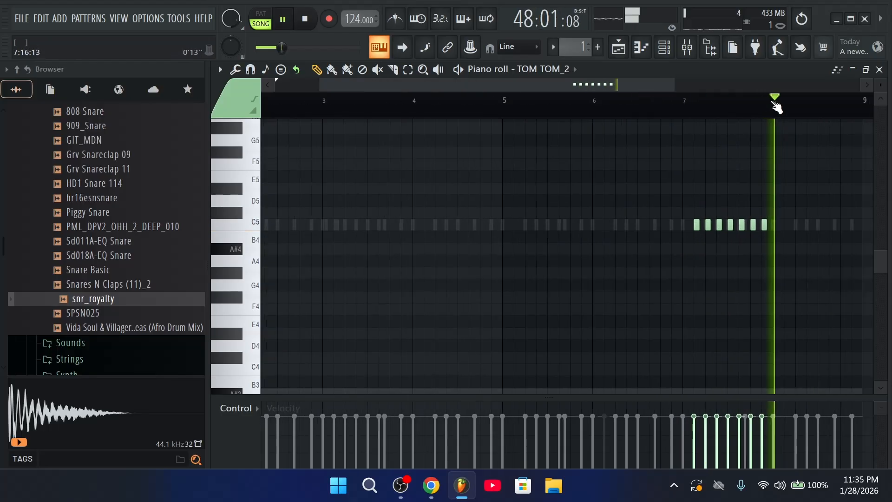
scroll(776, 110, up, 2)
Fill the roll with more C5 tom notes up to bar 9, then return to the playlist
click(577, 228)
click(597, 227)
click(604, 227)
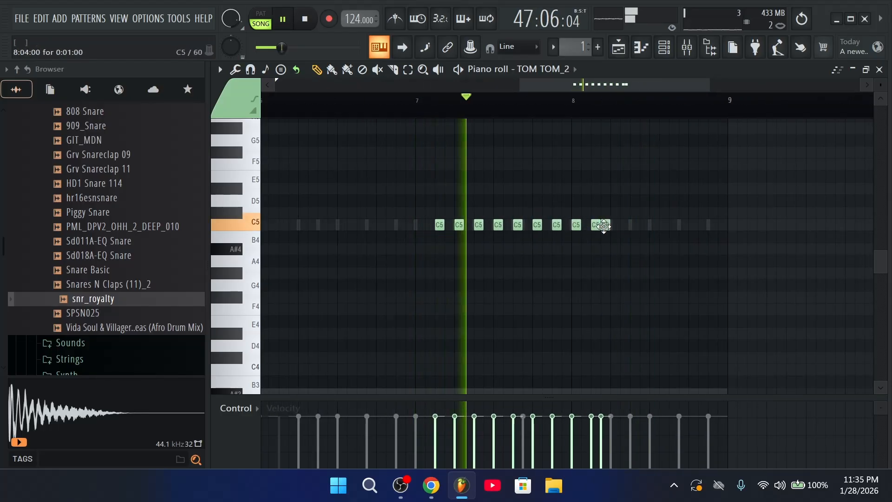
click(614, 228)
click(635, 225)
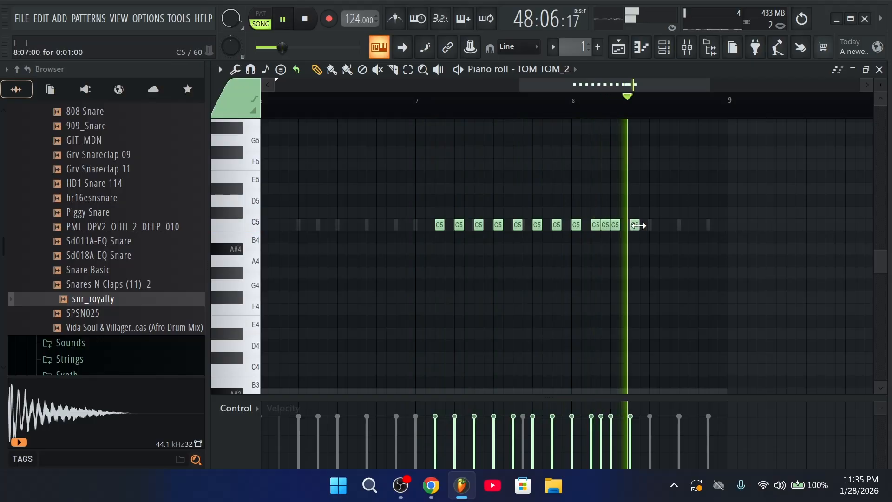
click(644, 226)
click(654, 225)
click(674, 226)
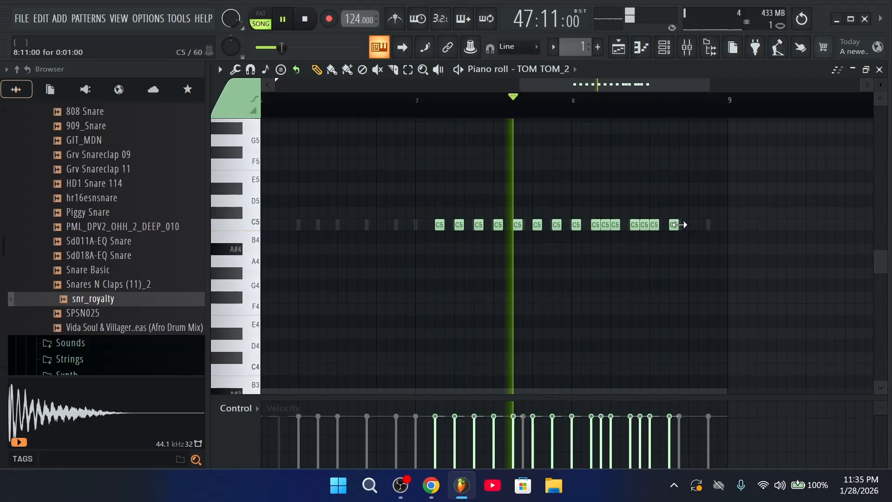
click(683, 227)
click(693, 226)
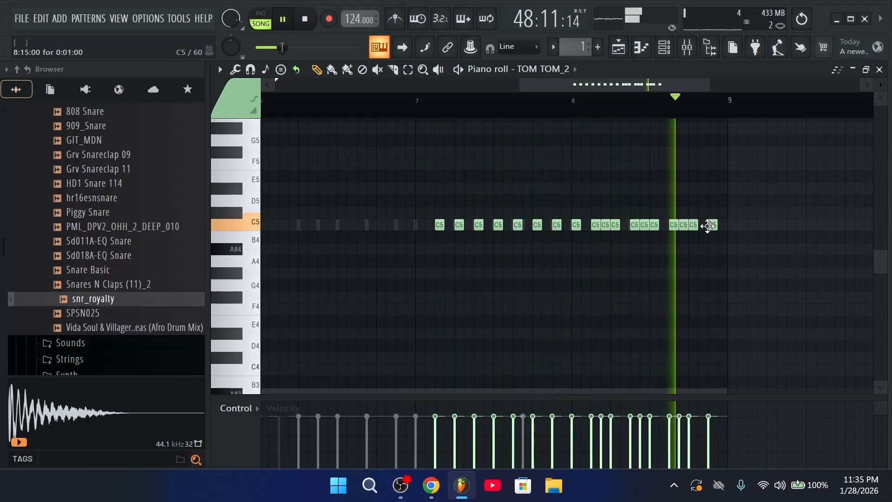
click(712, 226)
click(618, 46)
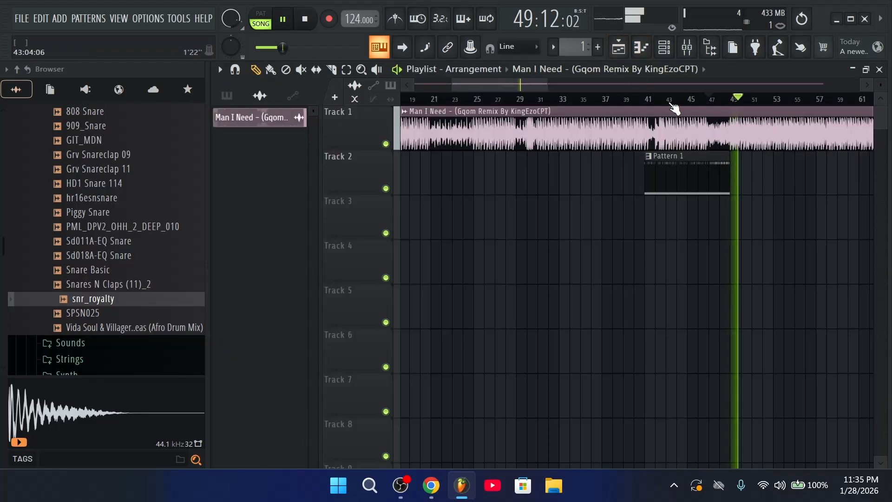
Un-solo the channel rack so all ten channels play
key(space)
click(674, 49)
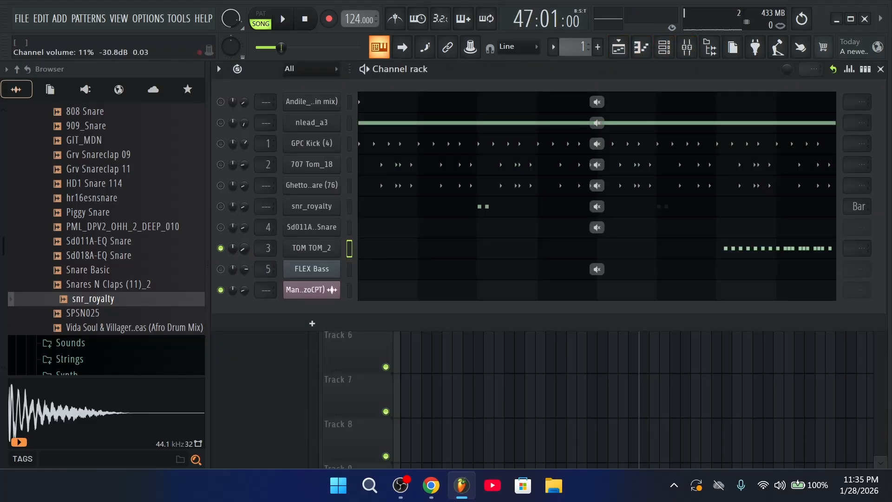
click(625, 49)
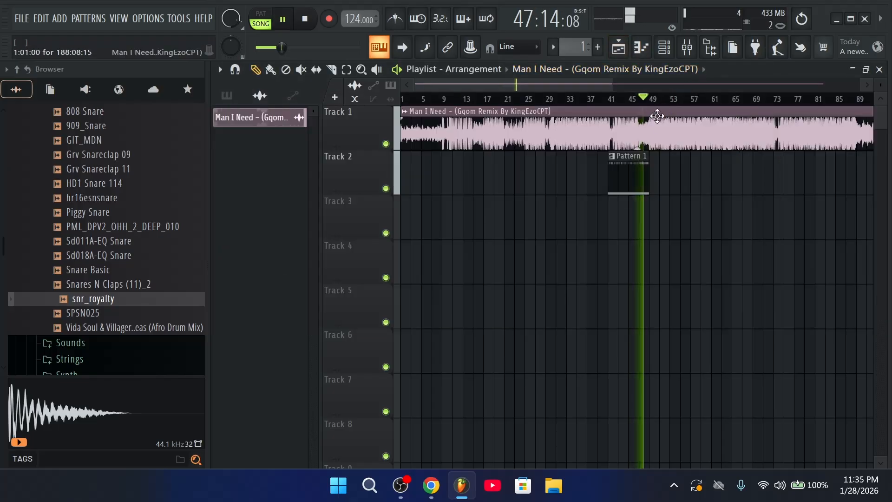
click(665, 47)
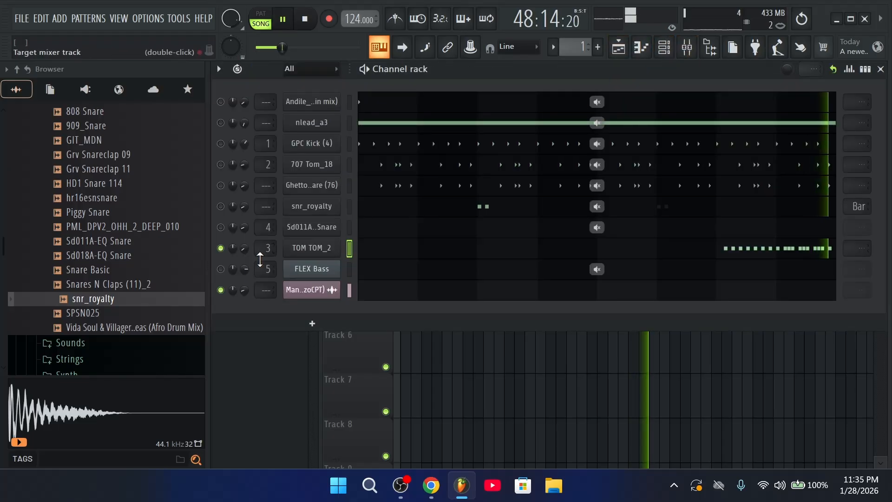
right_click(221, 269)
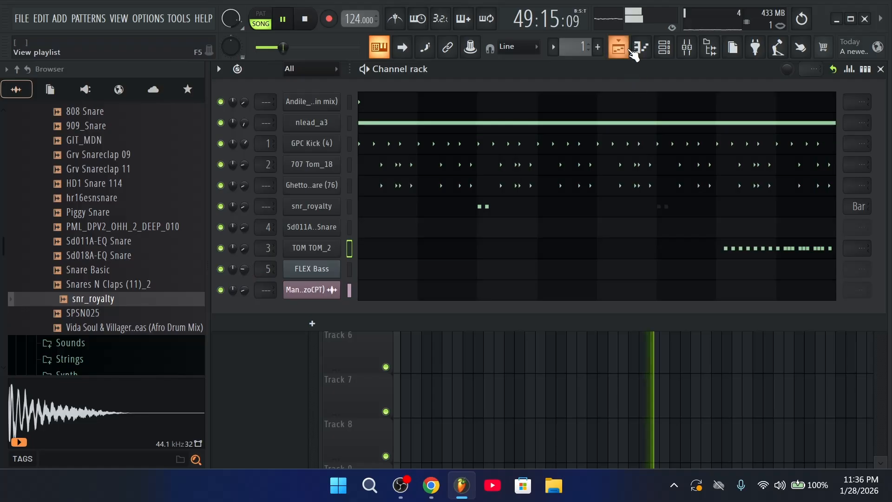
click(630, 49)
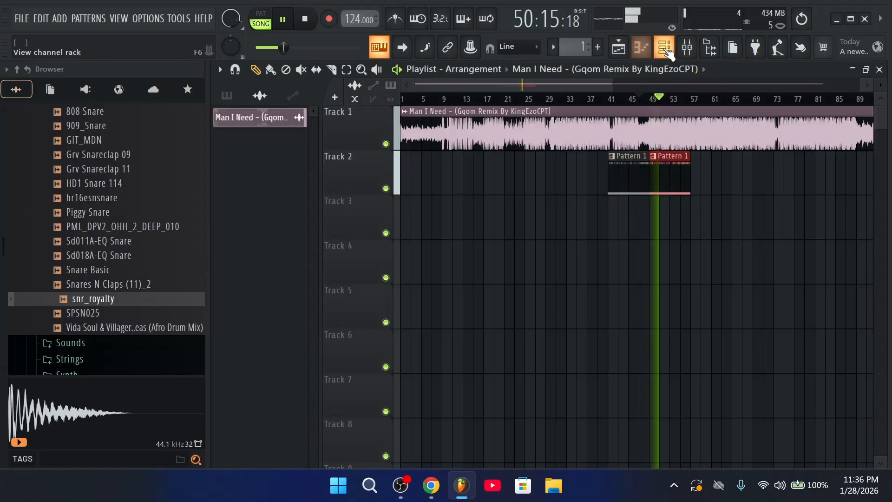
Inspect the GPC Kick (4) sampler settings and its time-stretch options
click(665, 48)
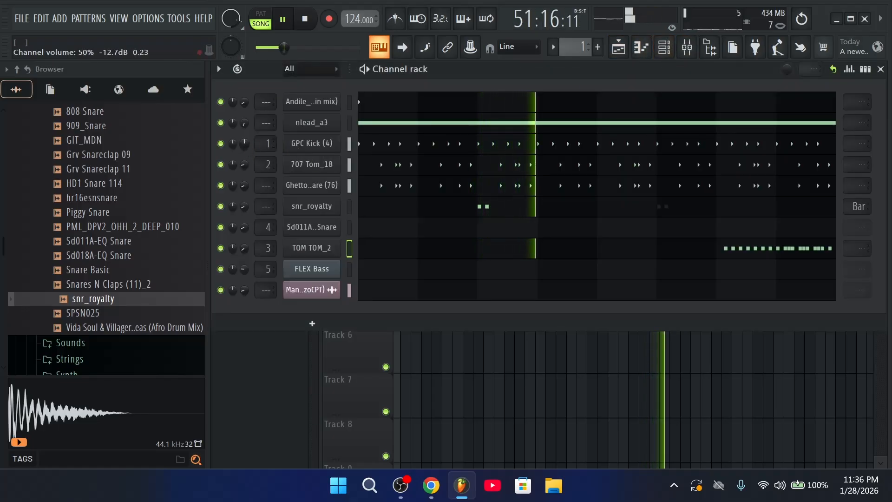
click(312, 143)
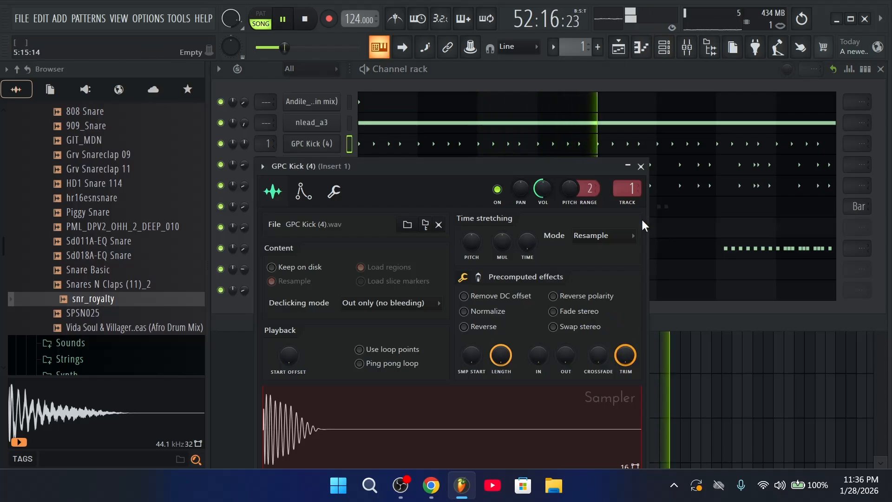
click(641, 166)
click(312, 143)
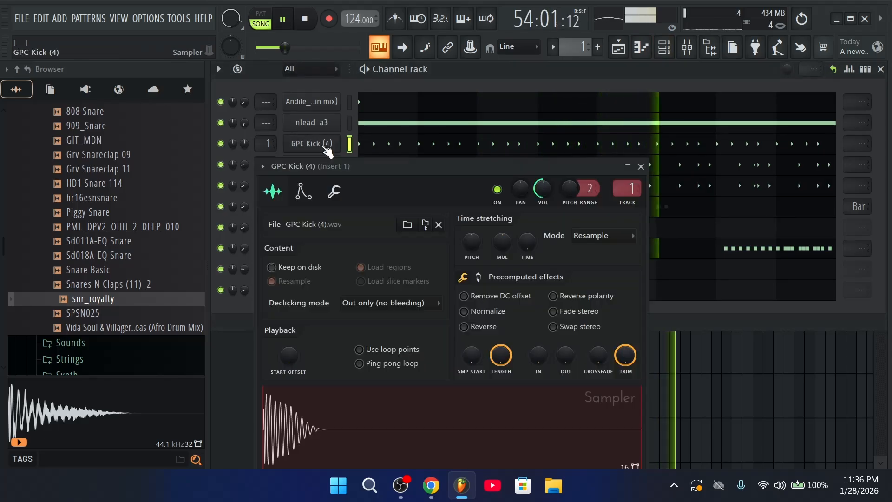
right_click(528, 242)
click(616, 243)
click(641, 167)
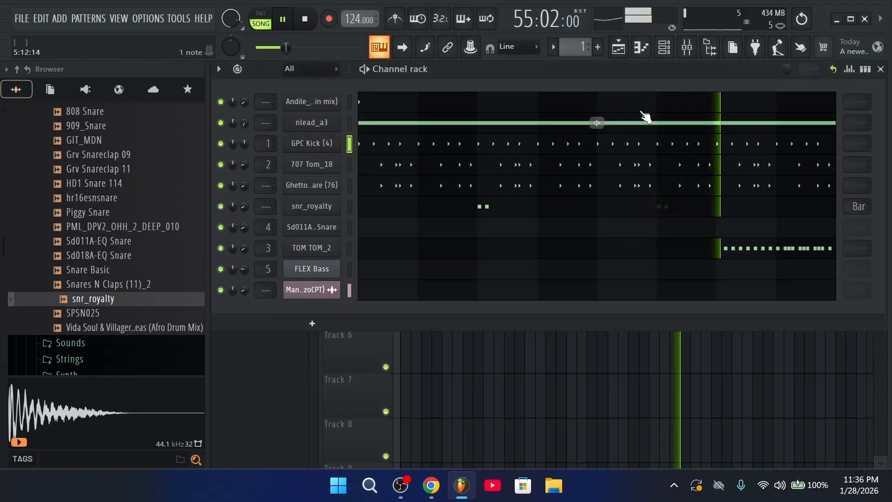
Duplicate both Pattern 1 clips on Track 2 with Ctrl+B and play the song
click(619, 47)
drag(699, 177, 617, 199)
key(ctrl+b)
key(ctrl+b)
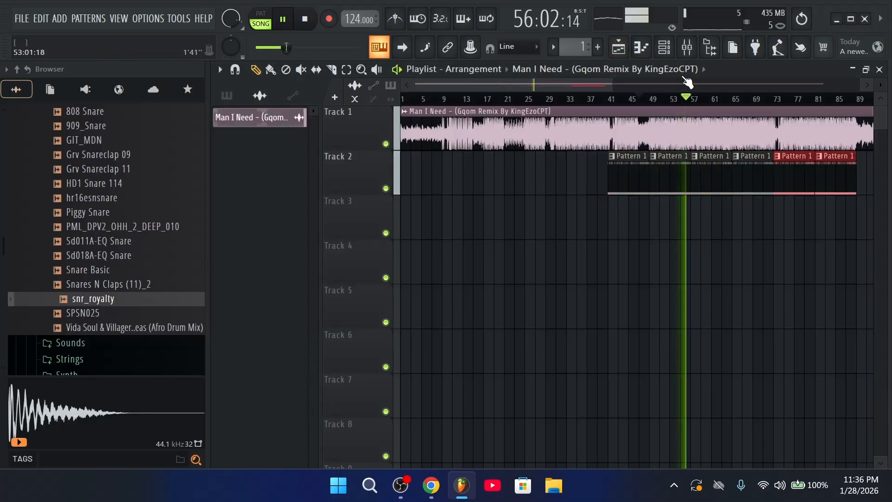
click(669, 48)
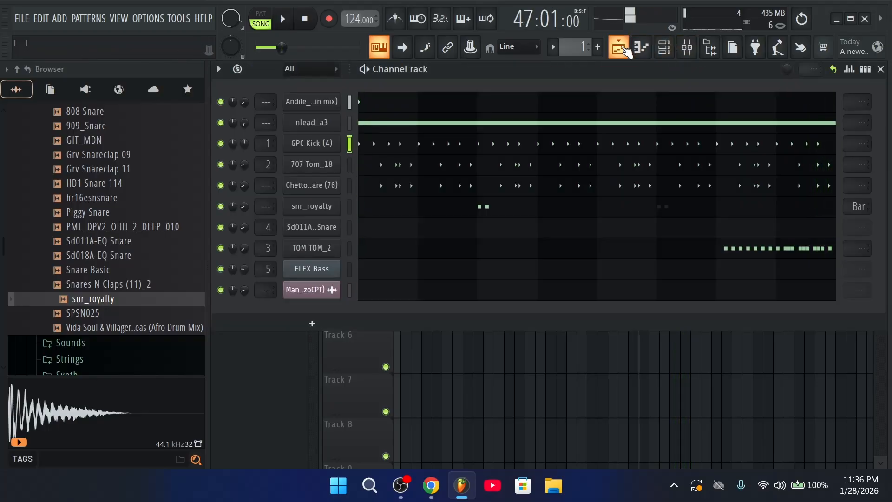
click(625, 50)
scroll(648, 101, up, 2)
key(space)
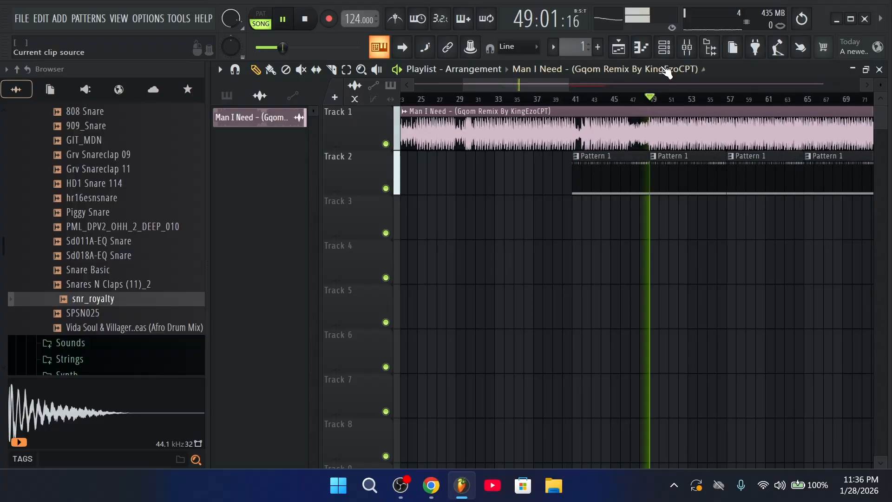
Open the Sd011A-EQ Snare channel's notes in the piano roll
click(665, 50)
key(space)
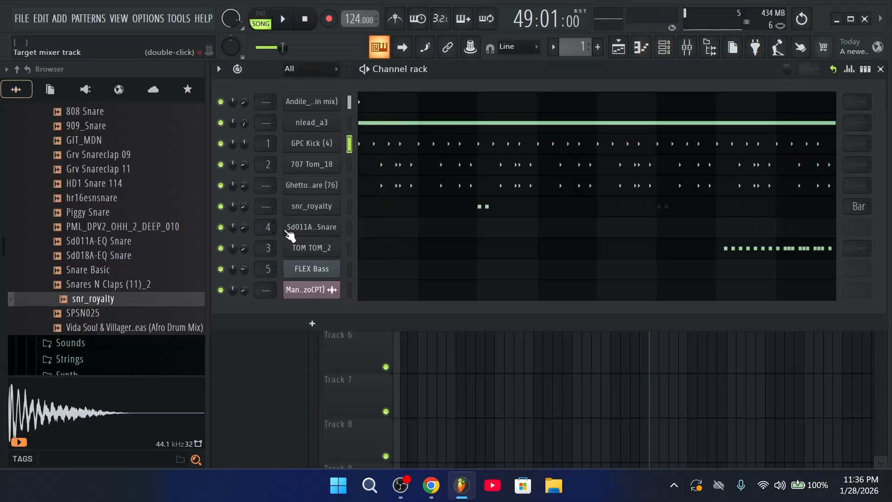
click(290, 233)
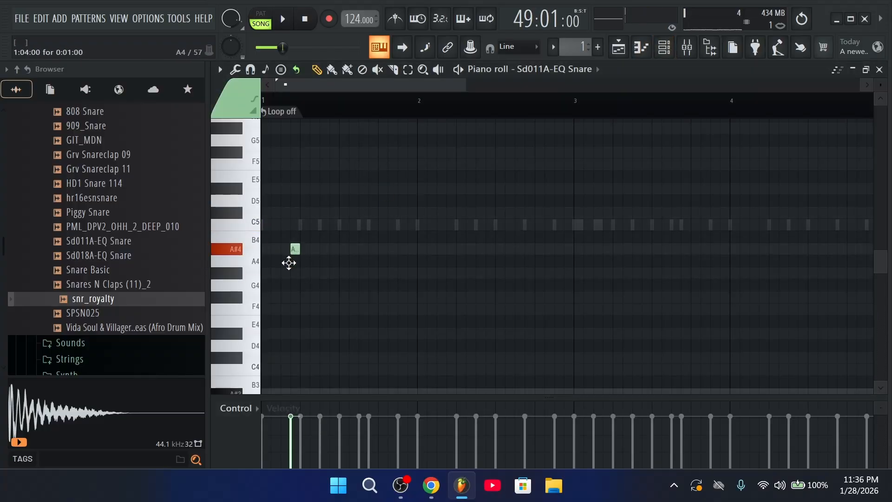
Place two C5 snare hits and move a stray note up into the C5 row
key(space)
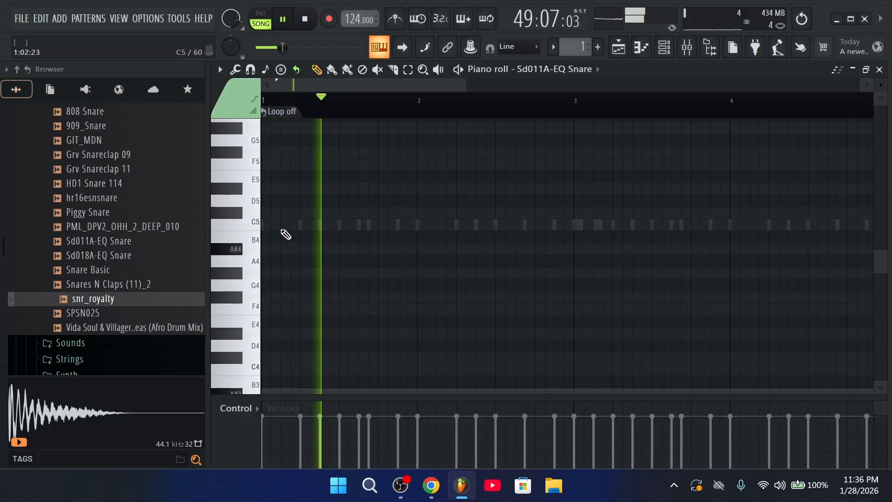
key(space)
key(space)
click(285, 228)
click(293, 229)
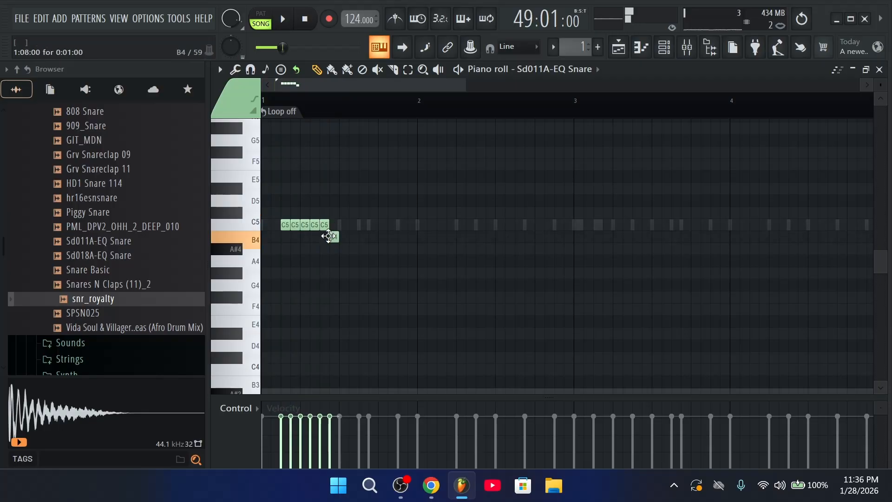
drag(329, 236, 329, 225)
key(space)
key(space)
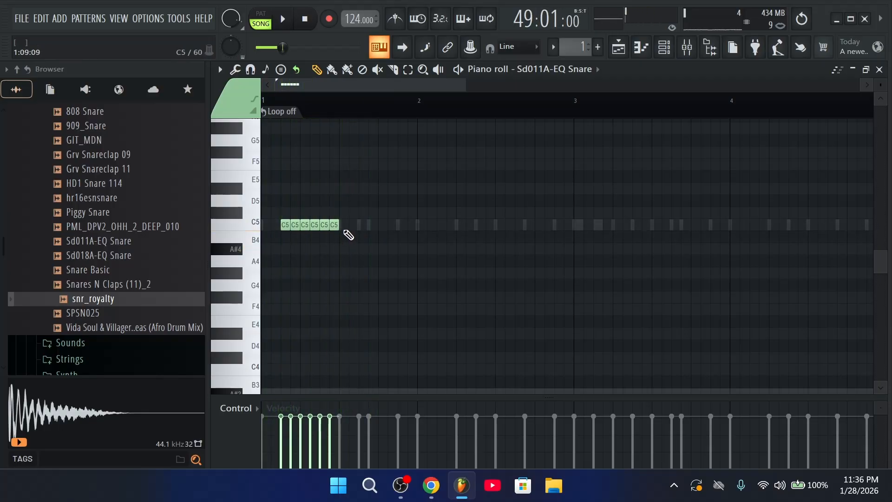
Add a later C5 snare hit, delete an extra one, then solo Track 1 in the playlist
key(space)
click(402, 226)
click(349, 226)
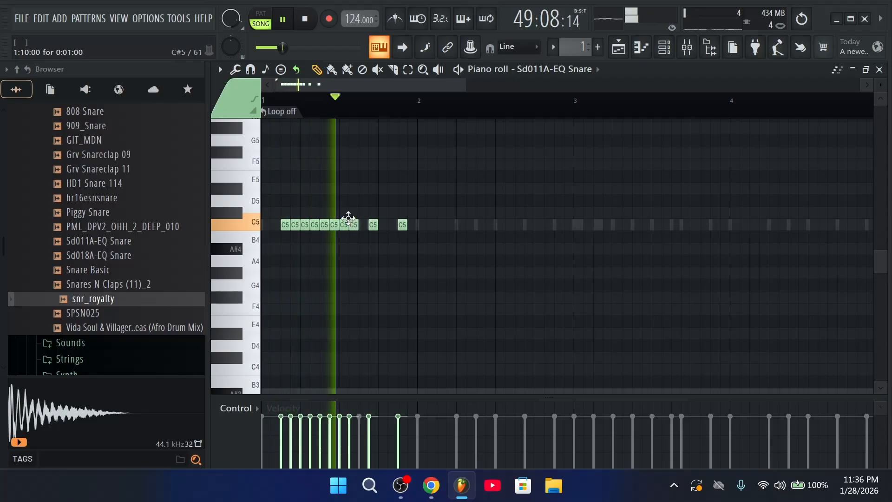
right_click(351, 226)
key(space)
key(space)
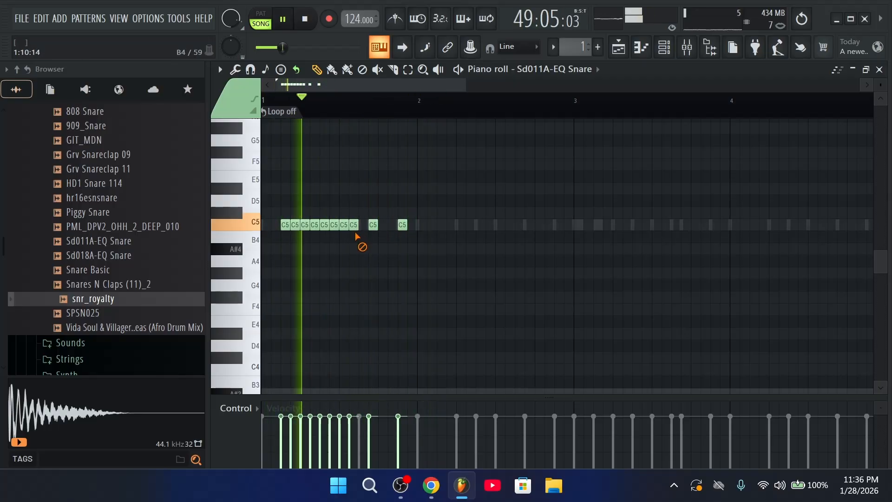
scroll(625, 176, down, 5)
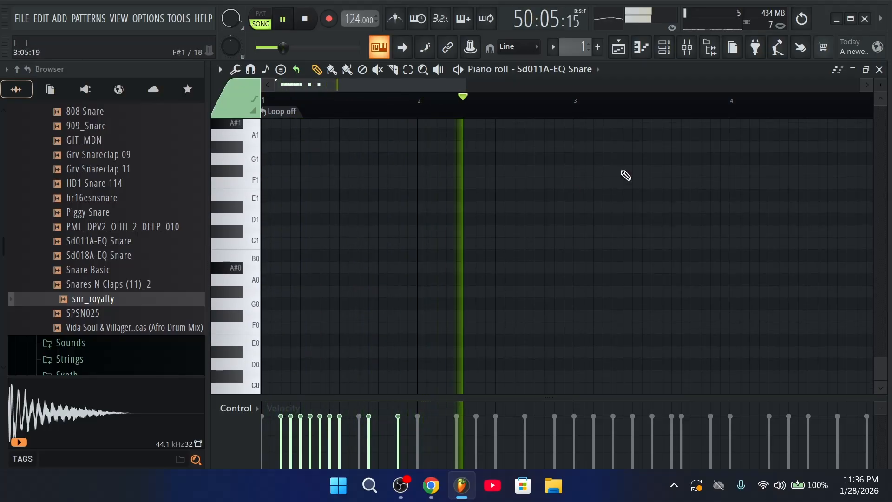
scroll(604, 204, up, 3)
key(space)
scroll(572, 262, up, 4)
key(space)
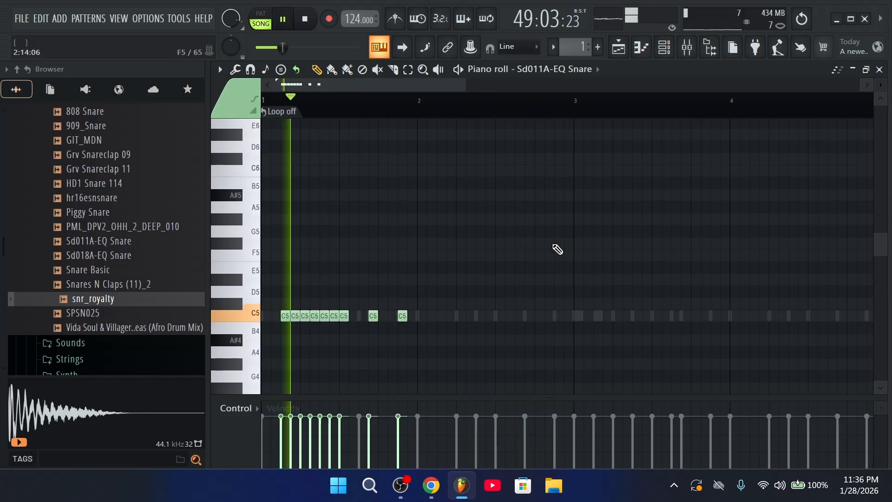
key(space)
key(F5)
right_click(386, 144)
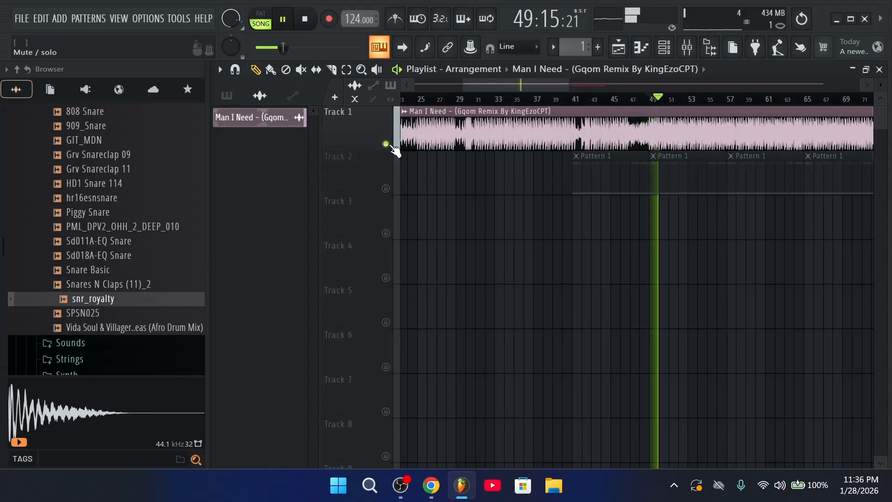
Un-solo Track 1 and solo the GPC Kick channel in the channel rack
right_click(391, 145)
key(F6)
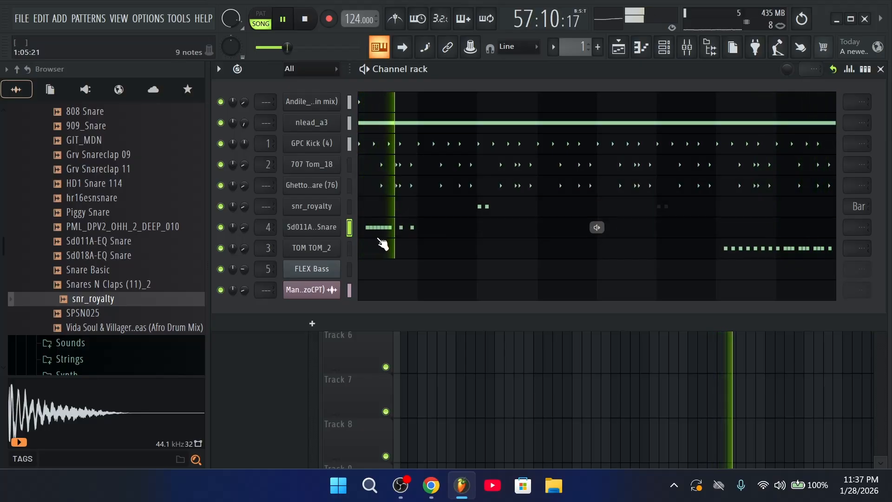
key(space)
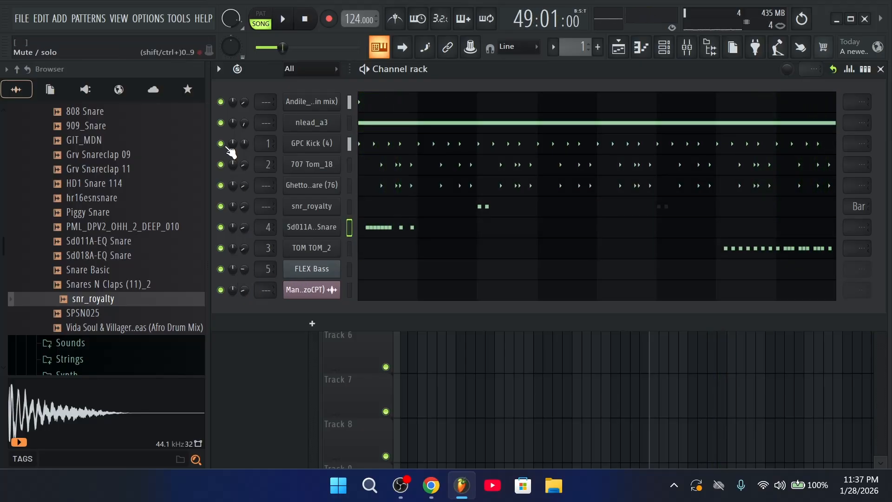
ctrl+click(221, 143)
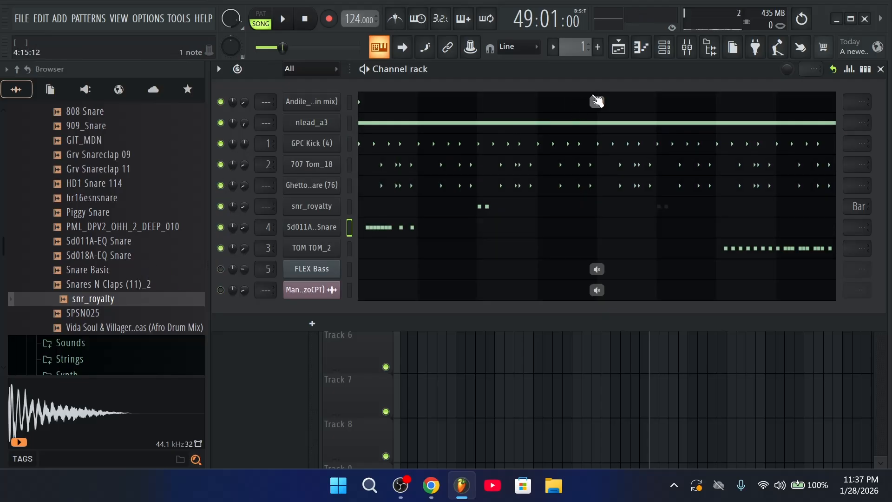
Place Pattern 1 at bar 1 of Track 2, select bars 1–9, and solo the song's audio channel
key(F5)
drag(613, 181, 335, 167)
drag(483, 103, 403, 99)
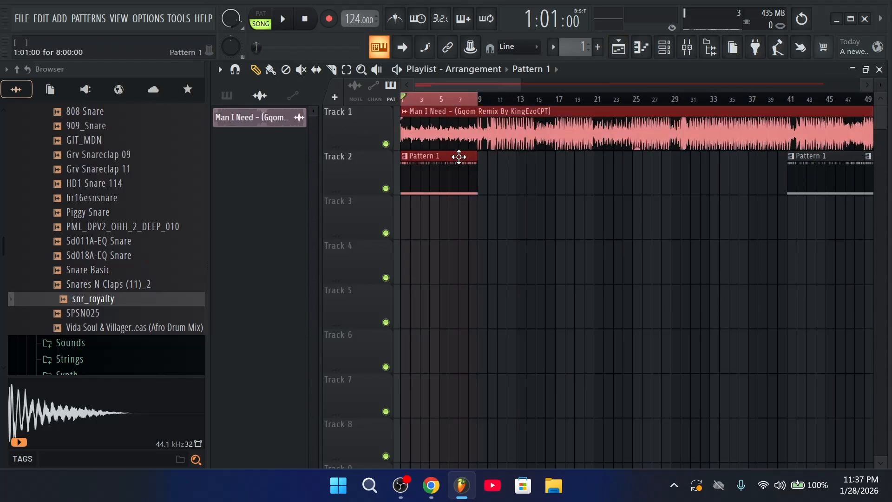
click(663, 52)
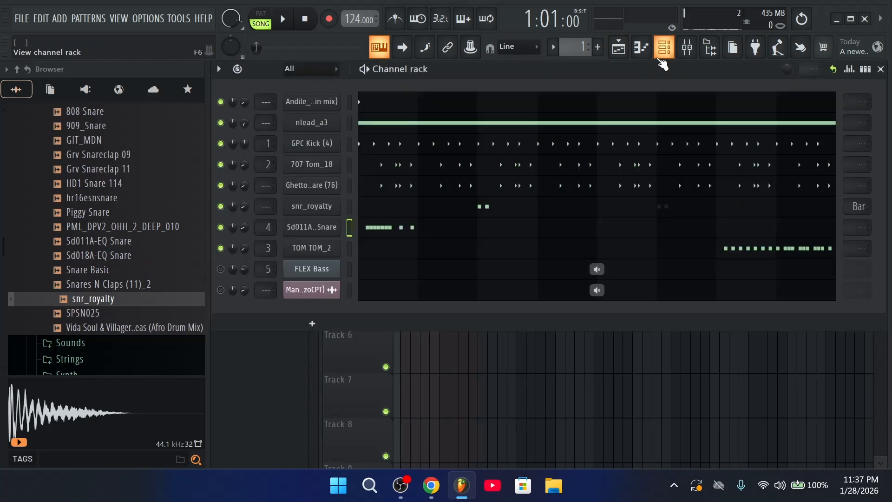
key(space)
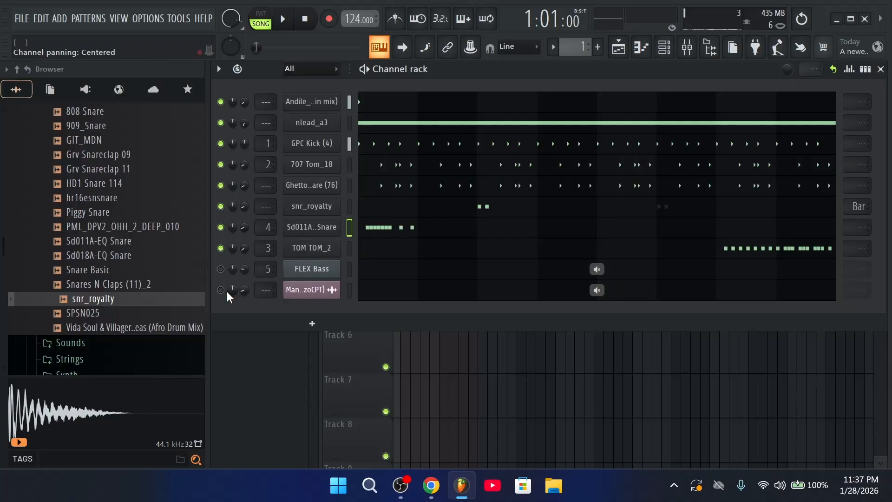
right_click(220, 290)
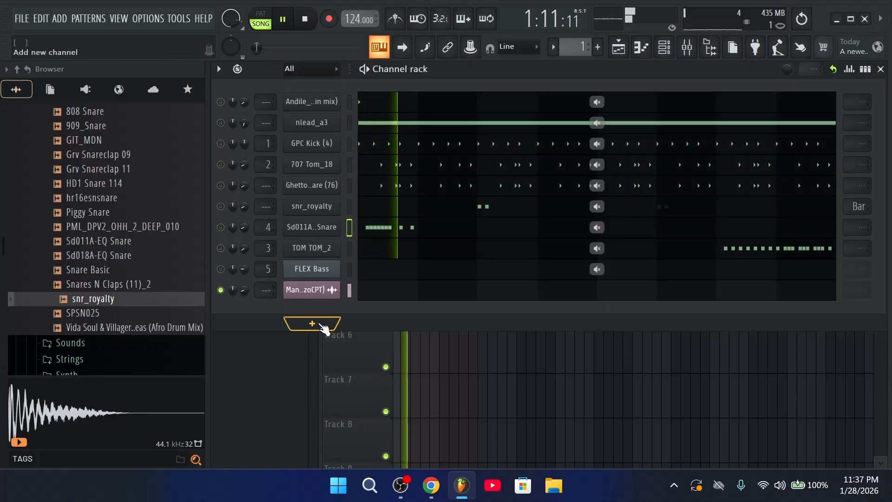
Insert a Purity synth as a new channel in the channel rack
key(space)
right_click(301, 282)
mouse_move(424, 375)
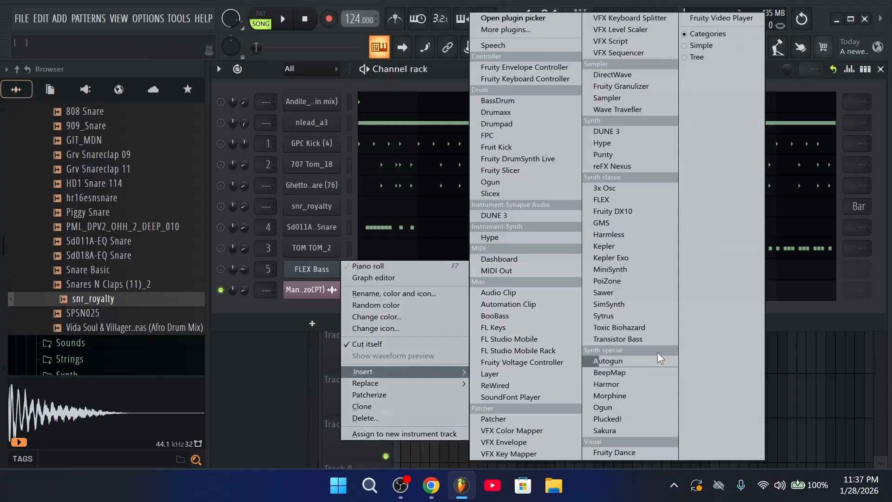
click(646, 170)
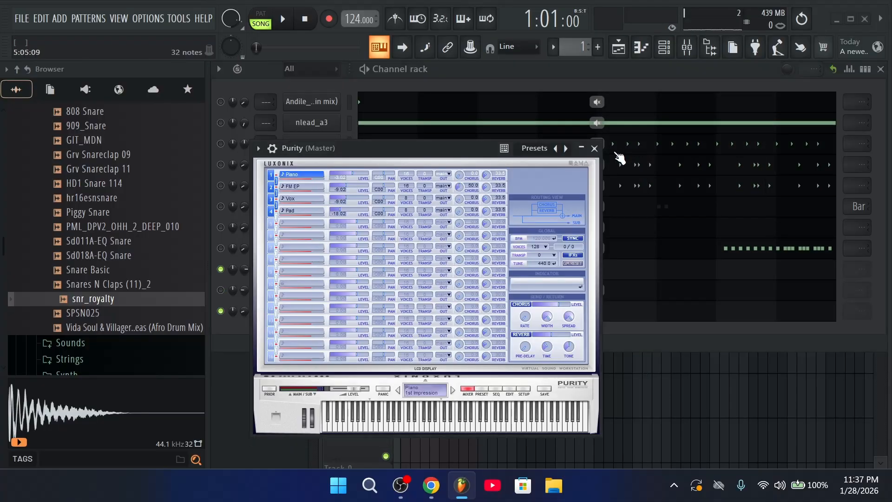
click(595, 148)
Replace the Purity channel with reFX Nexus, browsing its Classical presets
right_click(313, 276)
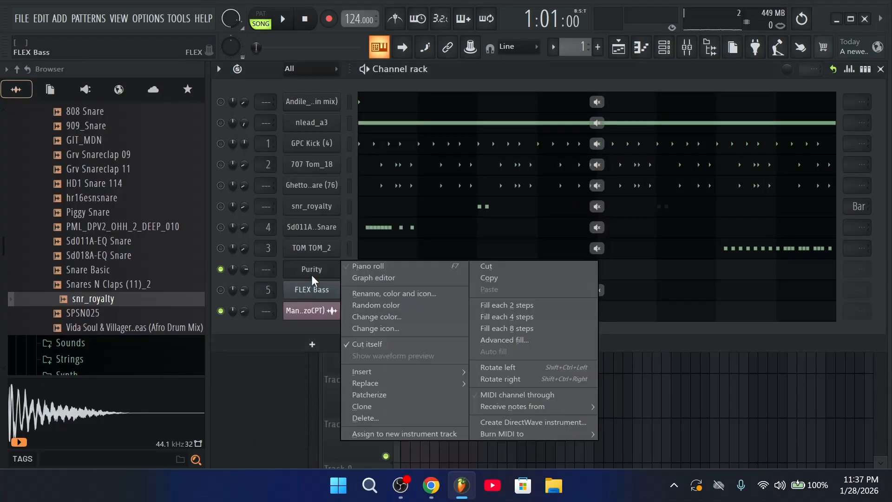
mouse_move(389, 389)
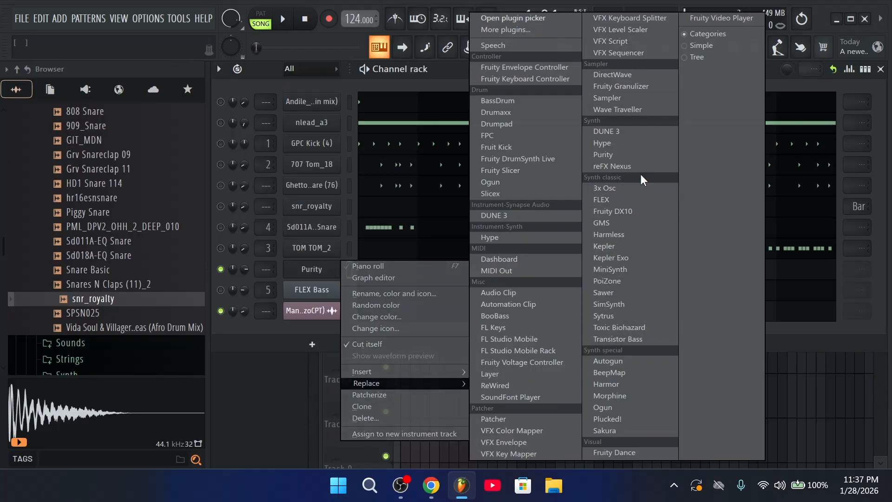
click(622, 165)
click(418, 250)
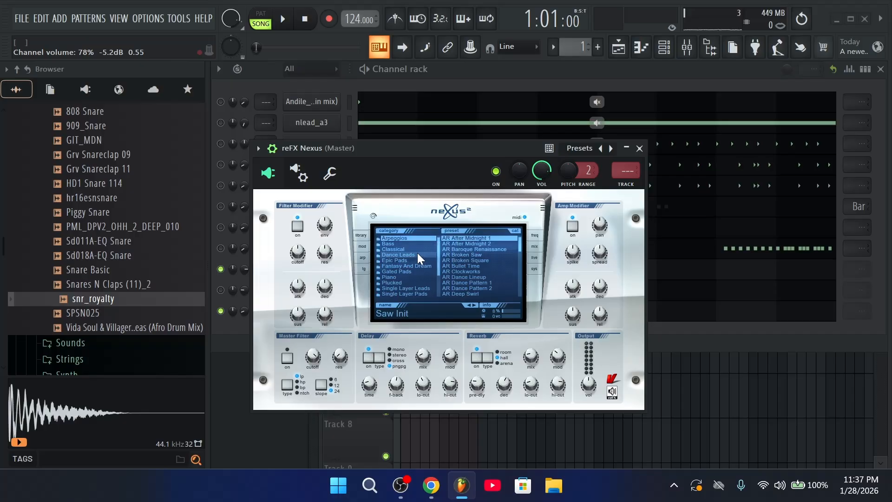
drag(519, 246, 519, 298)
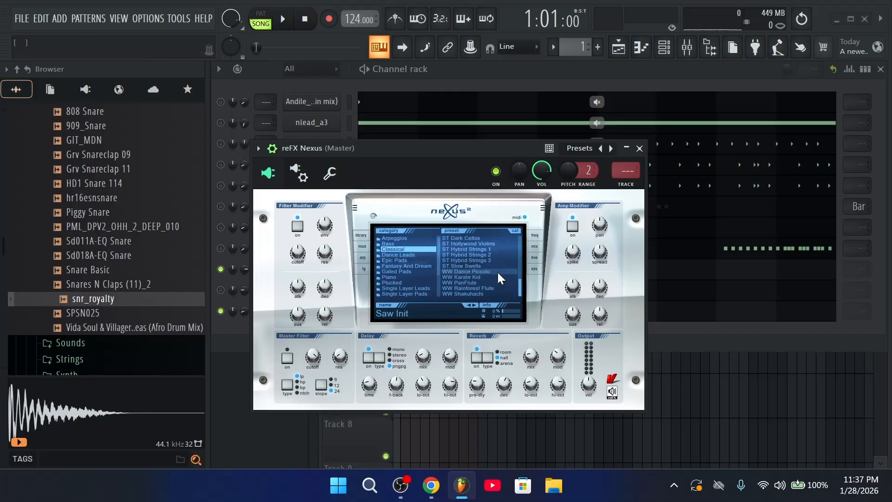
click(639, 148)
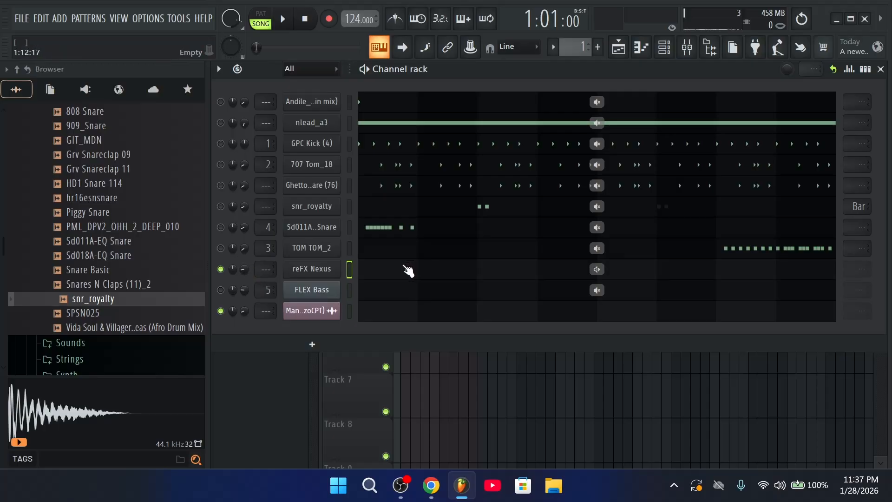
Draw three short A#5 notes early in bar 1 for the Nexus channel and audition them
click(408, 270)
click(395, 267)
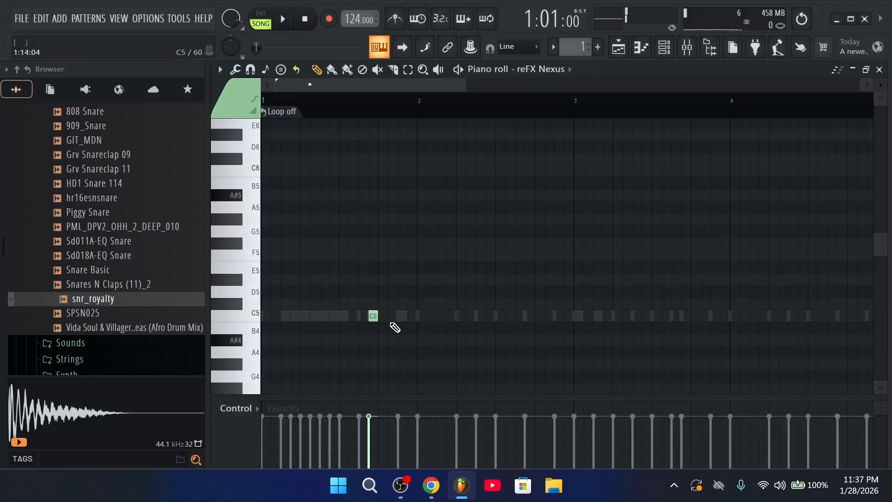
key(space)
click(618, 47)
click(663, 46)
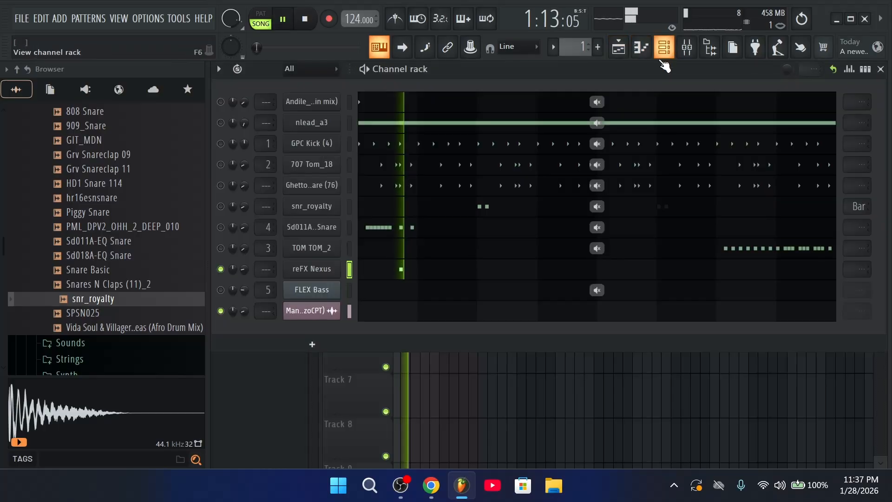
key(space)
click(420, 277)
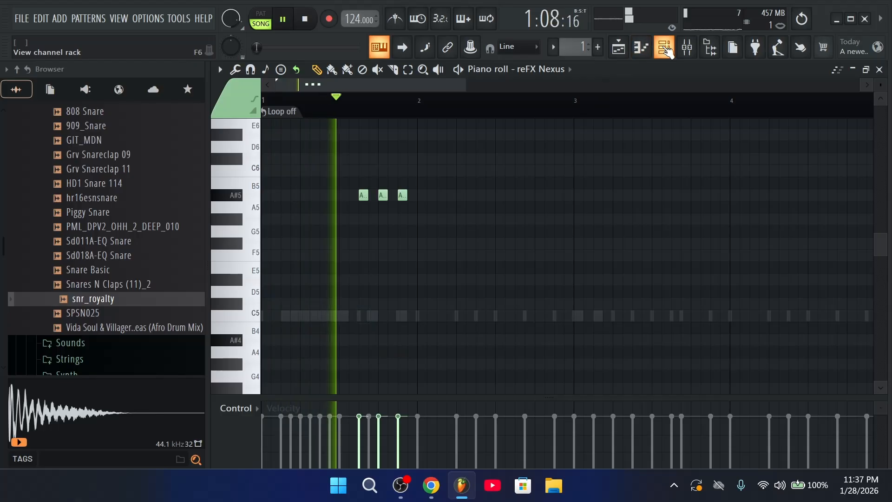
click(665, 51)
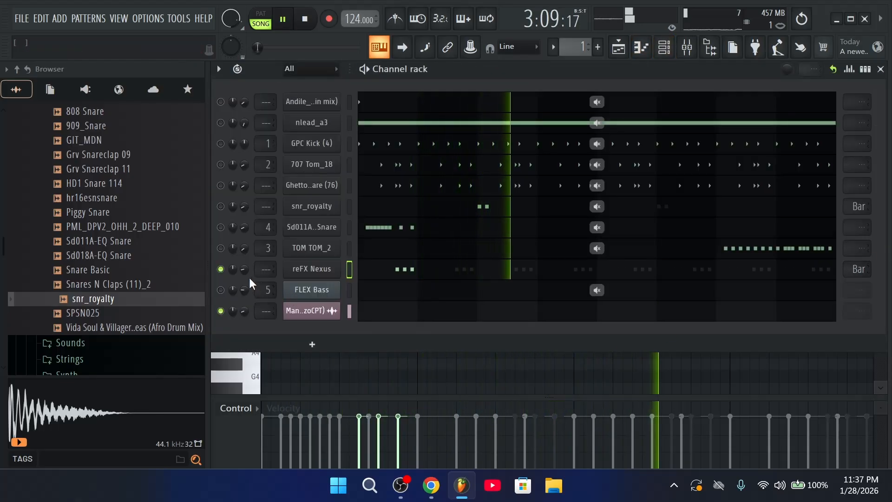
key(space)
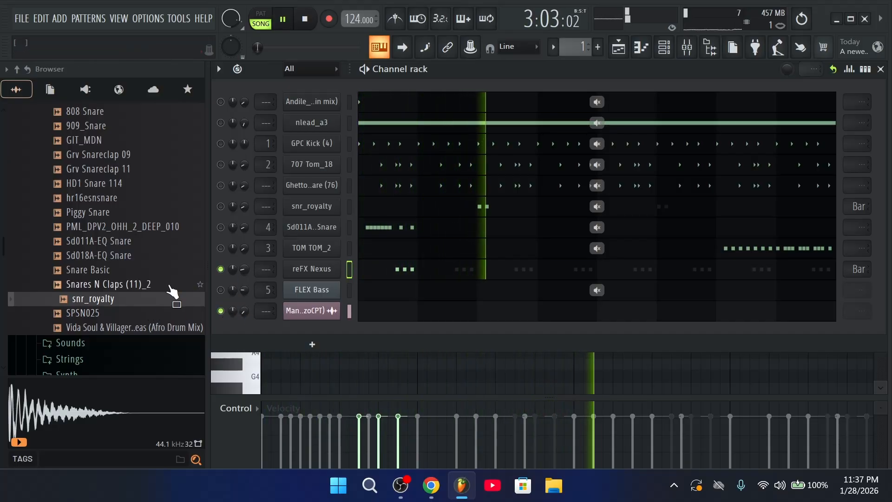
key(space)
Add 01_14_bdrum.wav from the Sec Kick folder as a new channel and trim it
scroll(102, 230, up, 8)
scroll(114, 278, down, 2)
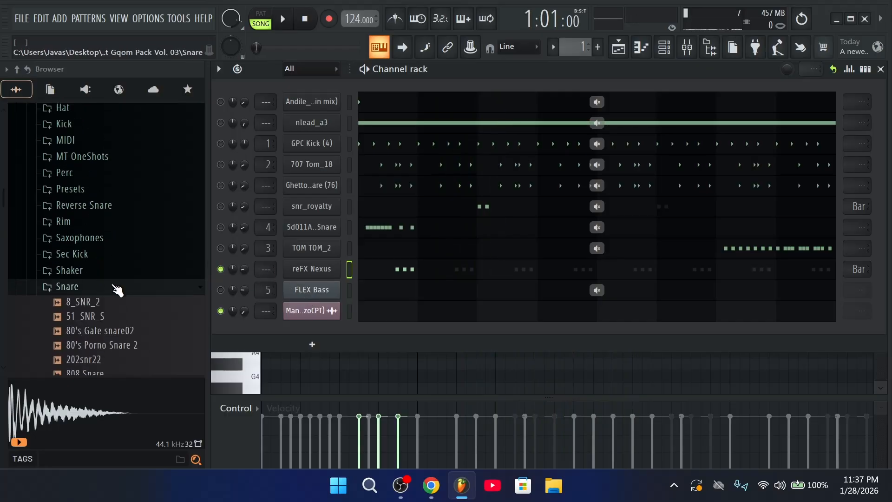
click(148, 290)
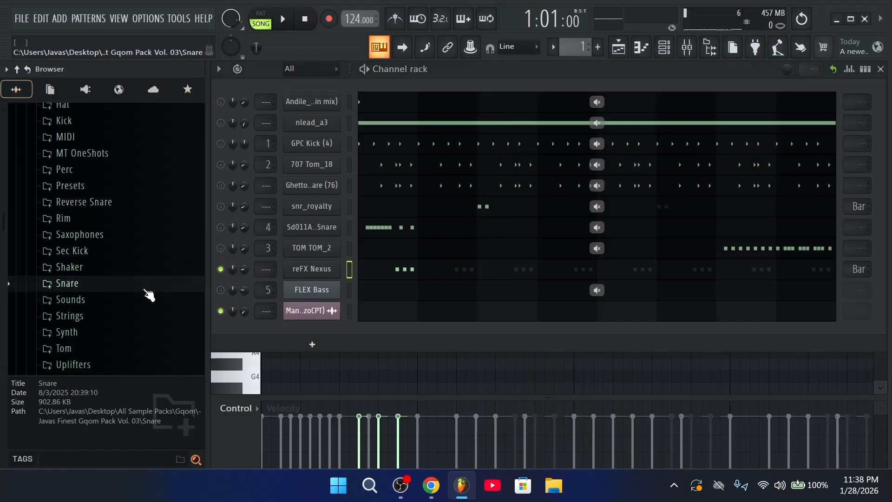
click(135, 253)
drag(133, 265, 323, 201)
drag(637, 357, 638, 307)
click(654, 166)
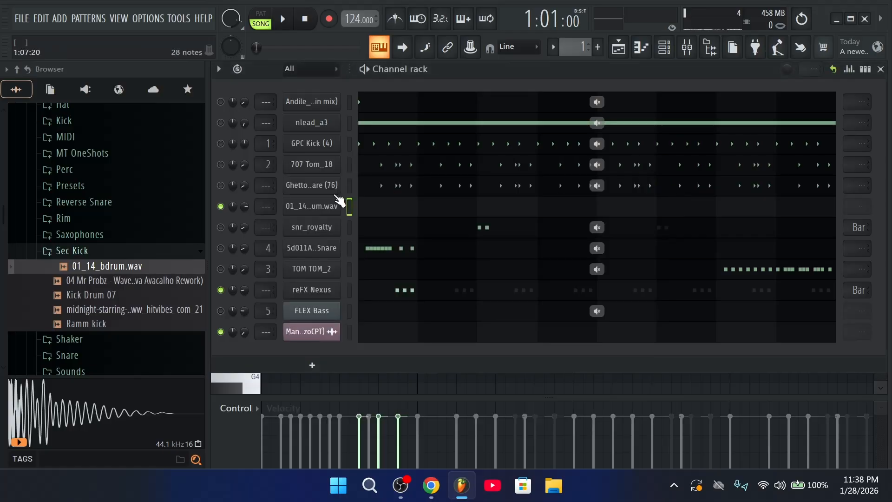
Give the kick three hits using step view, collapse Sec Kick, and audition the pattern
click(865, 69)
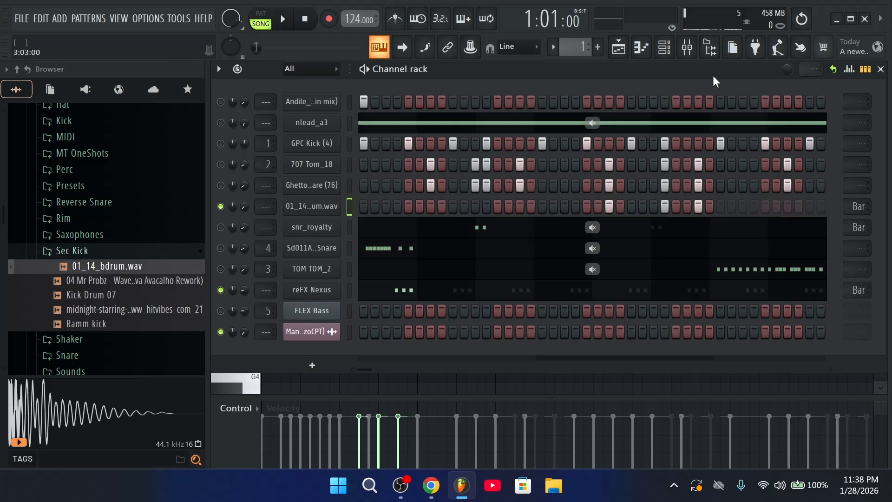
click(865, 69)
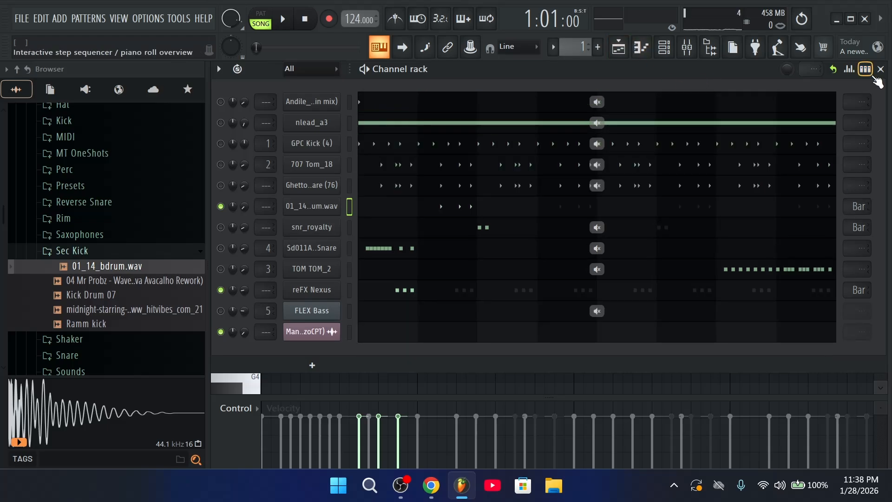
click(128, 255)
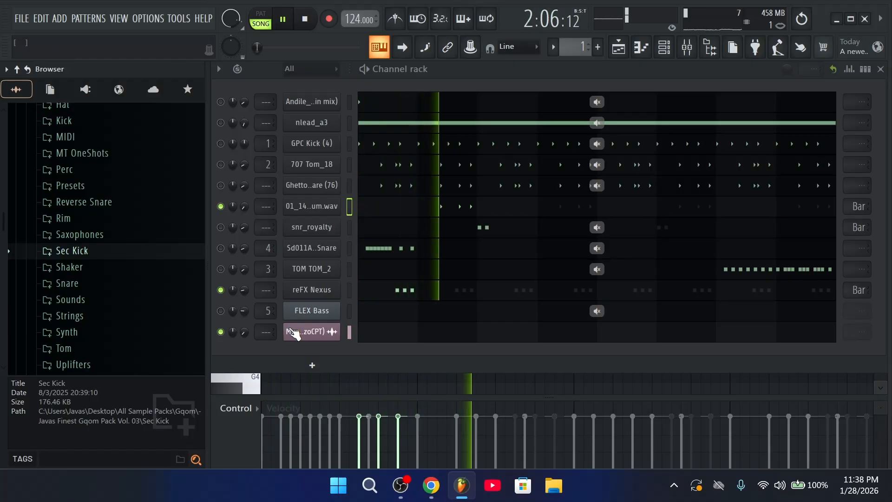
key(space)
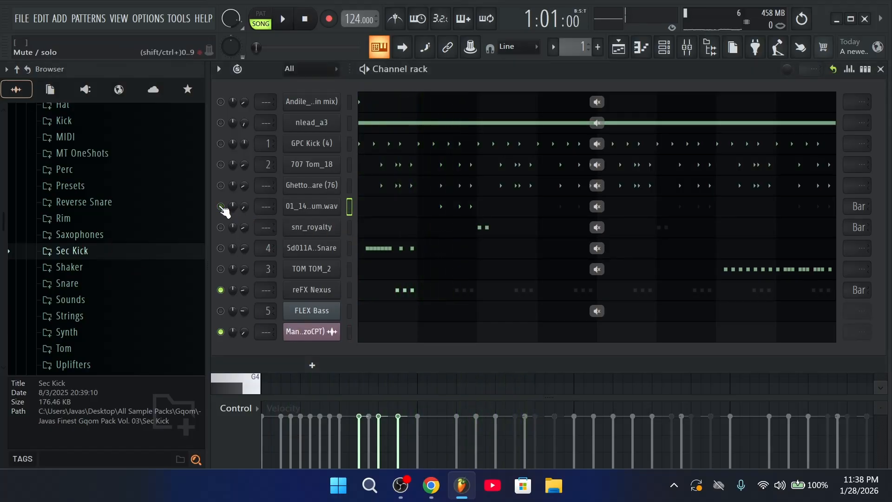
key(space)
scroll(140, 288, up, 2)
key(space)
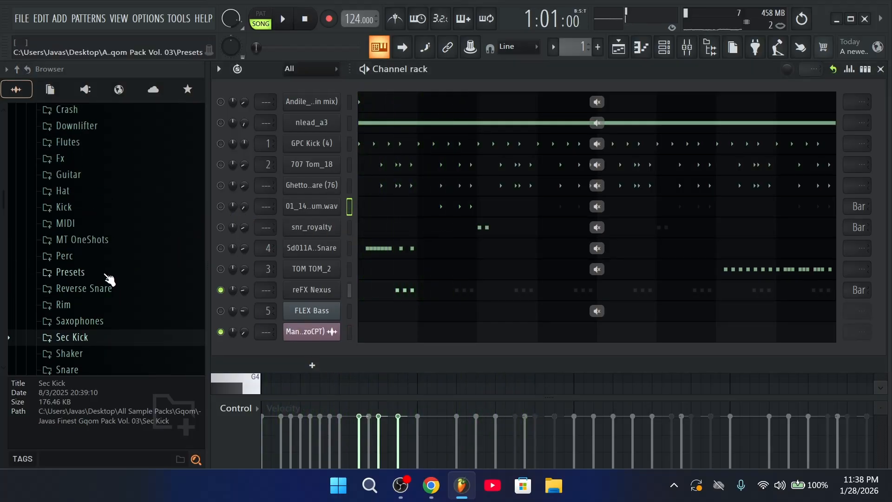
Load the LV Raw.fst preset from the Presets folder as a new channel
click(106, 275)
scroll(113, 281, down, 20)
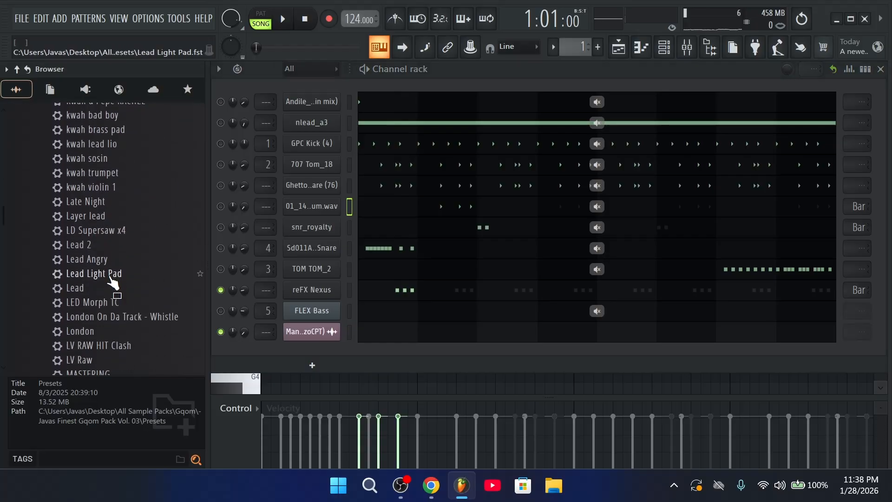
scroll(113, 281, down, 2)
drag(86, 274, 330, 280)
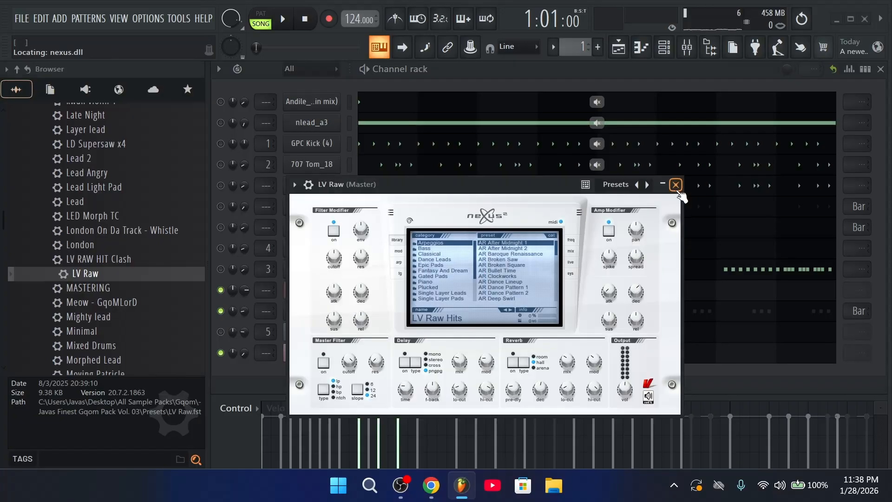
click(676, 185)
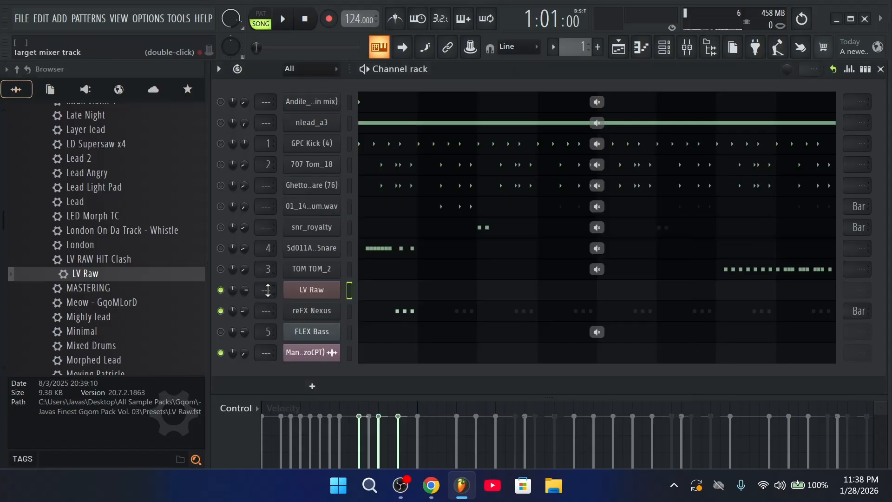
Edit the LV Raw notes into a stacked A#6–C#7–F7 chord on each bar
click(385, 297)
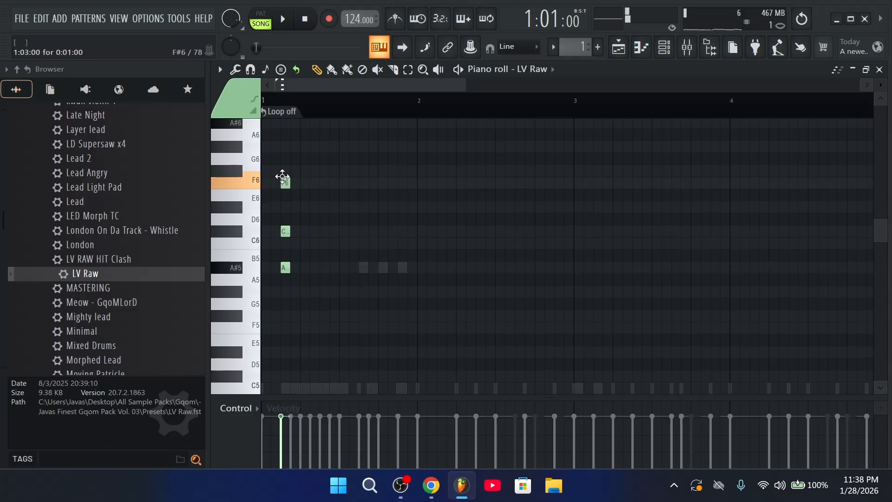
drag(306, 280, 263, 160)
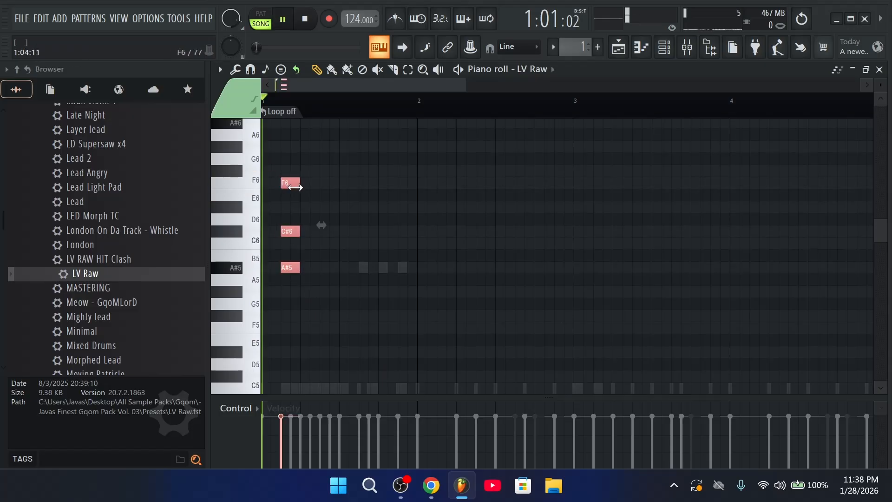
click(664, 47)
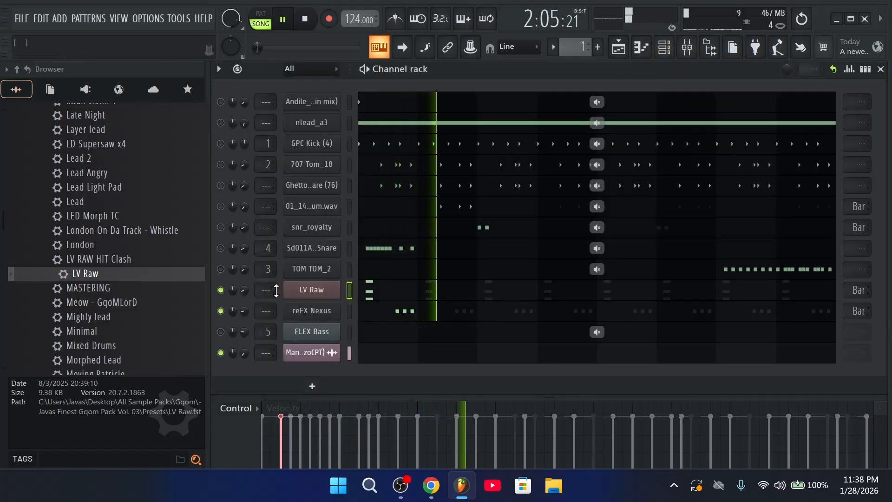
Lower the LV Raw channel volume to 12% and audition the chord
drag(244, 290, 245, 295)
key(space)
key(space)
click(403, 299)
click(404, 298)
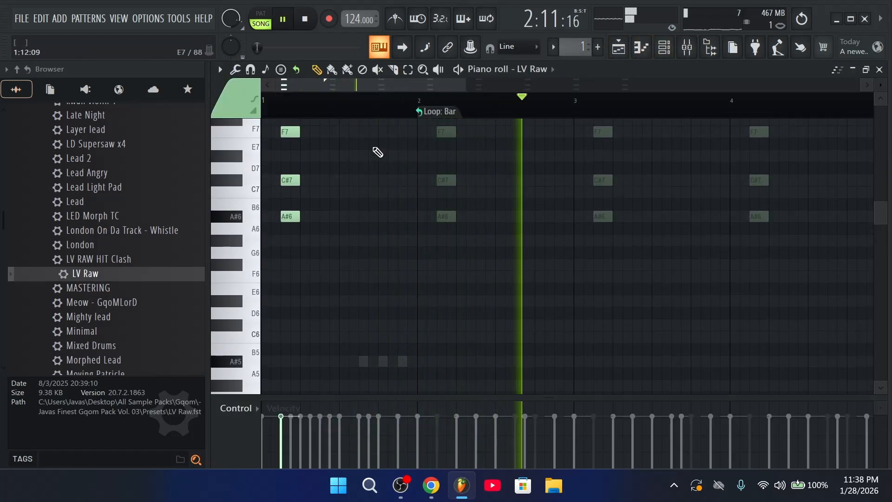
click(664, 47)
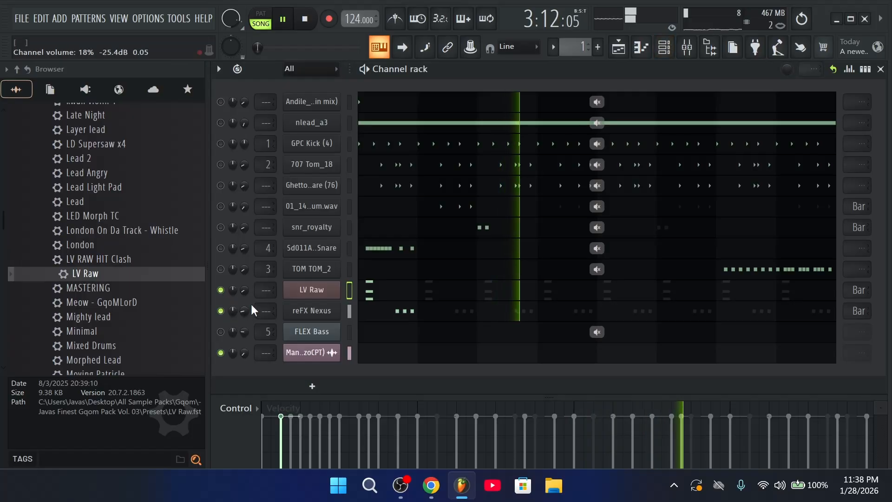
key(space)
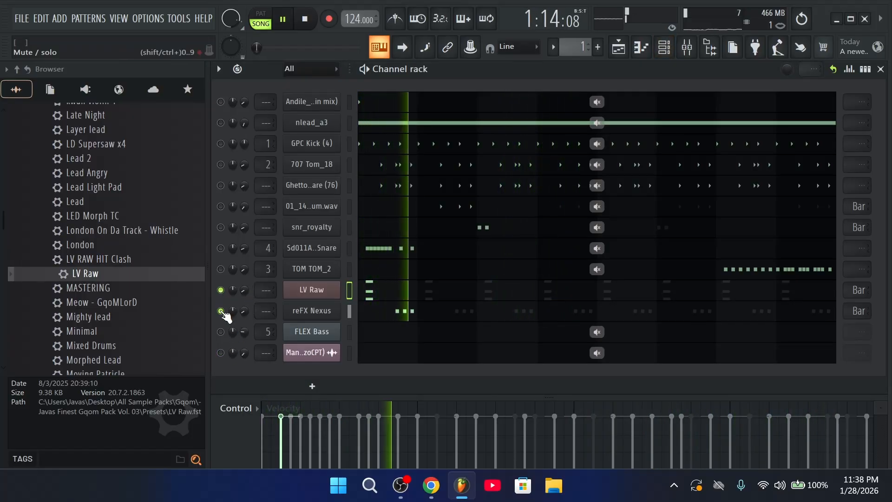
Mute all drum channels, leaving only LV Raw, reFX Nexus and the remix audio playing
right_click(222, 353)
right_click(222, 353)
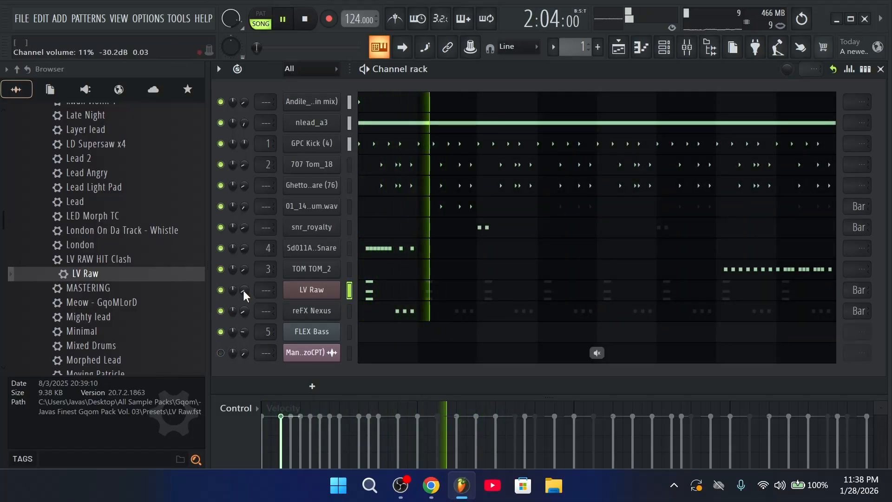
key(space)
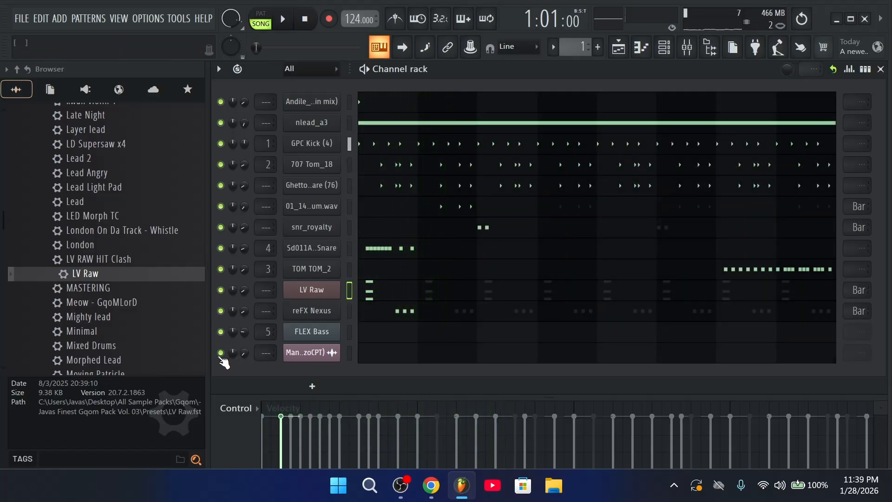
key(space)
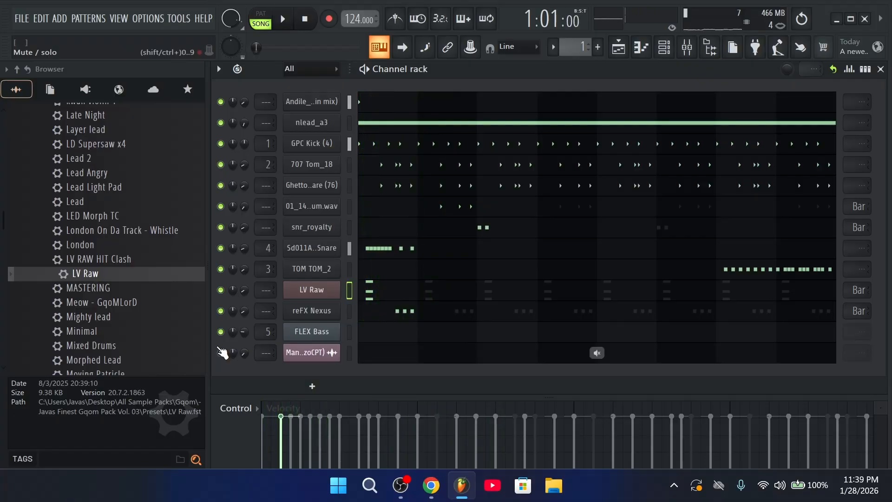
right_click(221, 353)
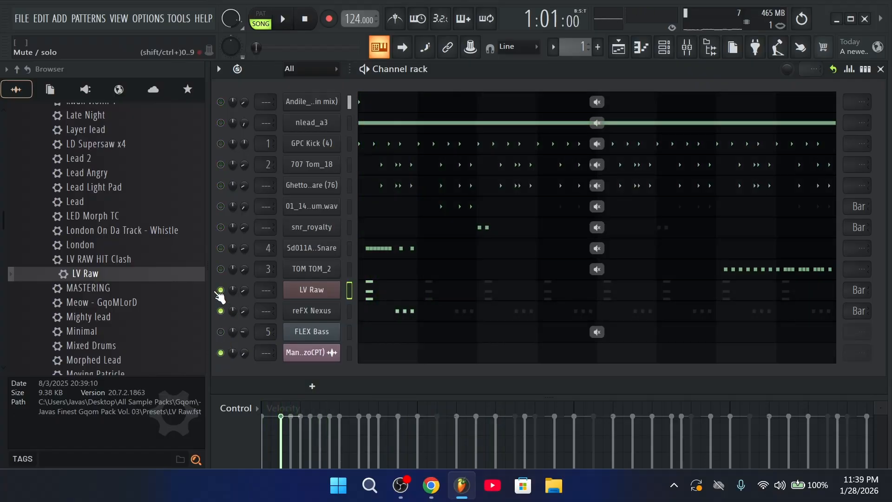
key(space)
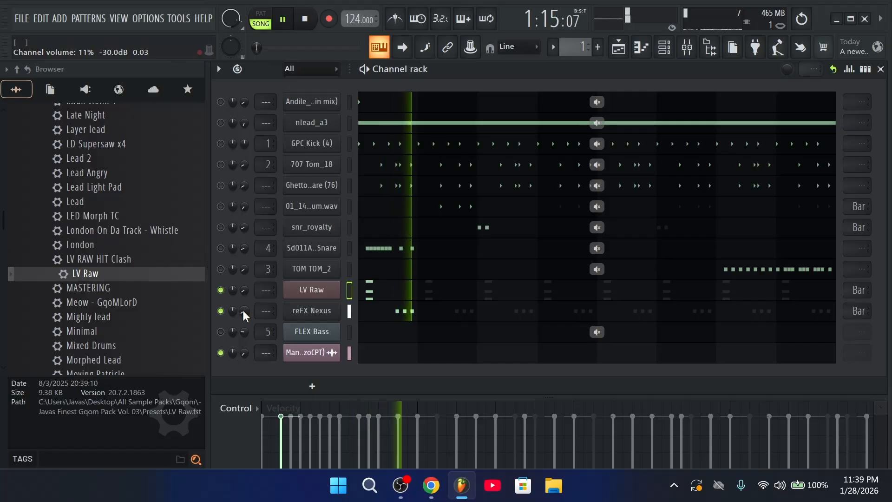
click(309, 385)
key(Escape)
key(space)
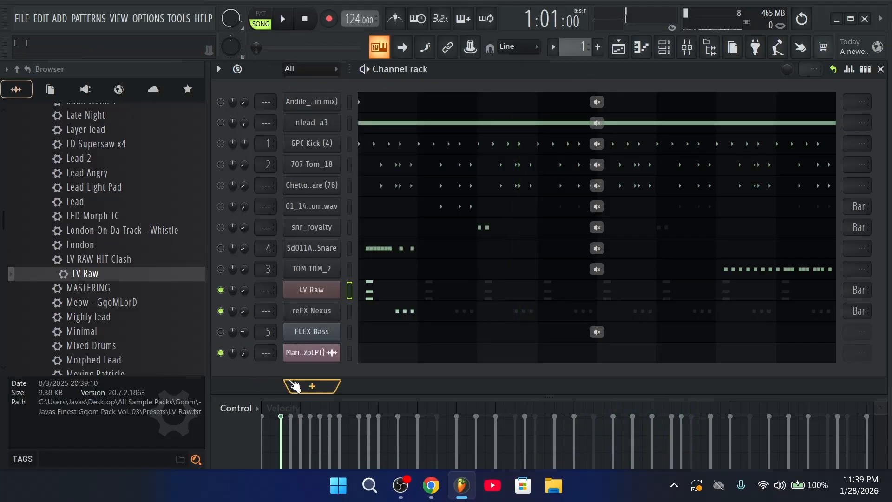
Add a Hype synth channel and load its Pad Warm > Angel Strings preset
click(295, 386)
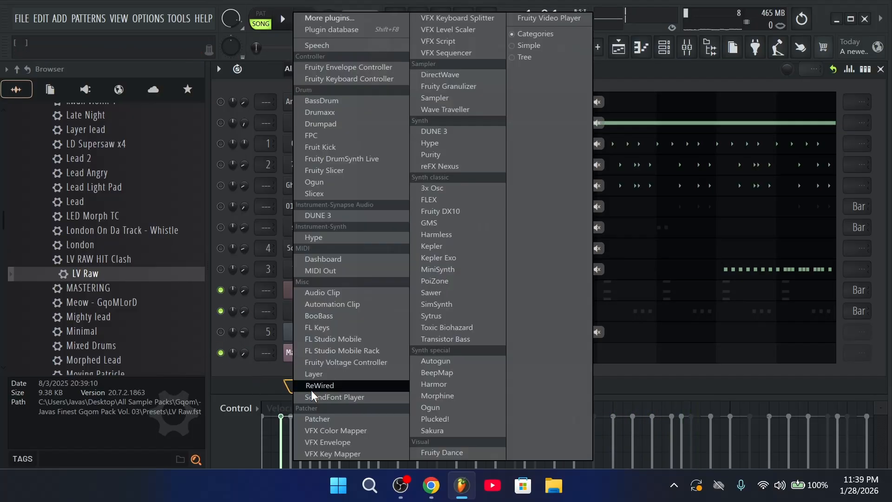
click(461, 144)
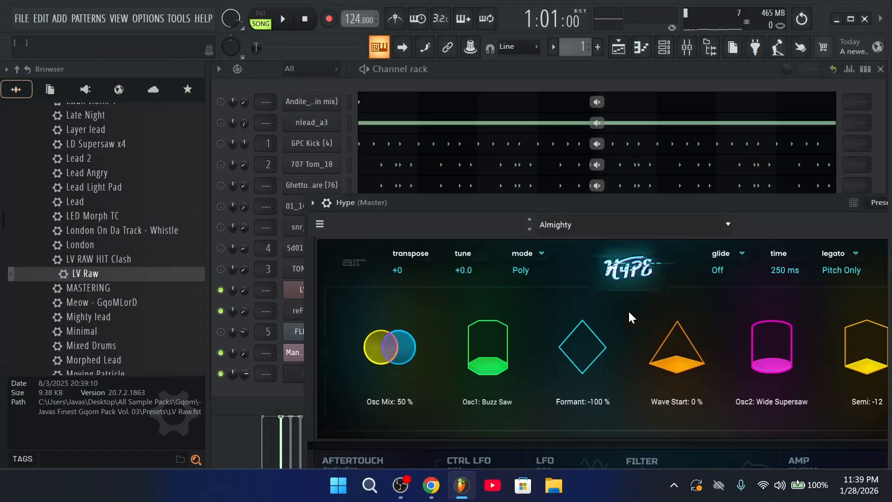
click(603, 233)
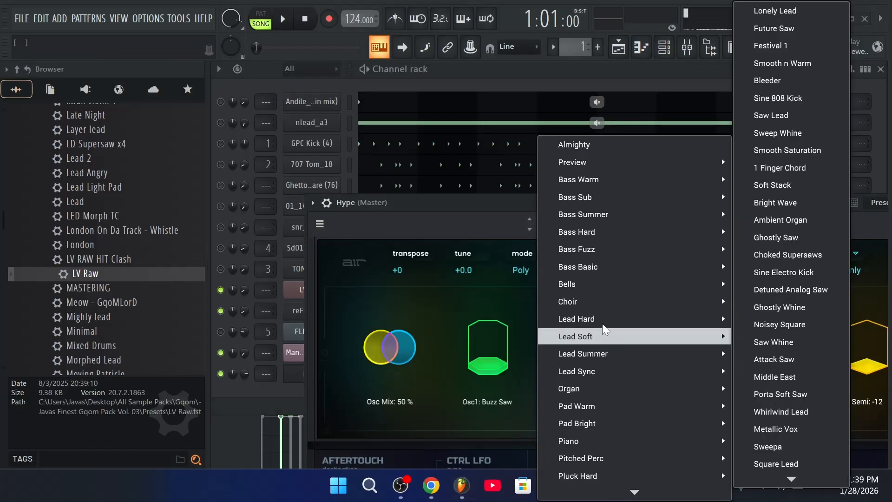
mouse_move(614, 406)
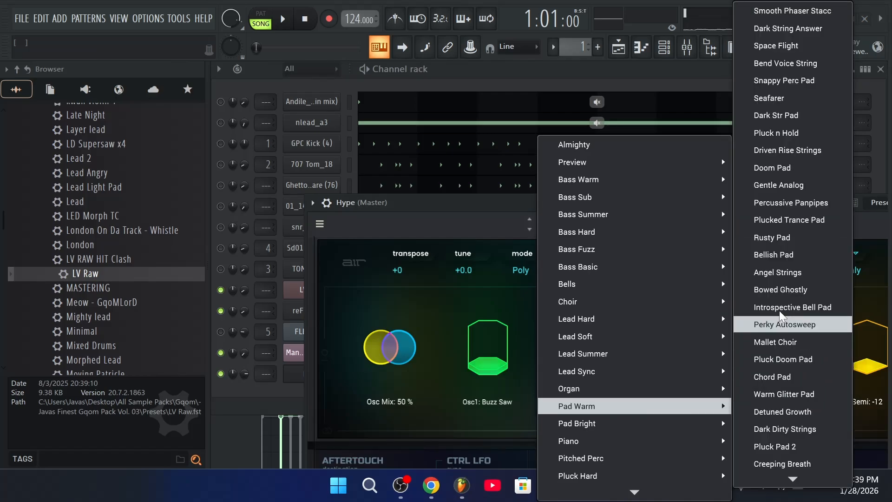
click(790, 272)
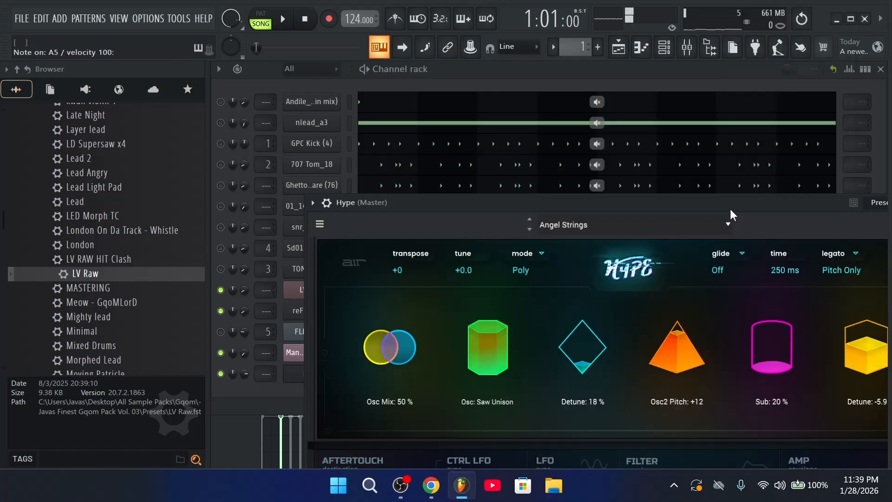
drag(730, 214, 638, 218)
Step the Hype presets forward to Pluck Doom Pad, then show its Replace plugin list
click(435, 235)
click(435, 234)
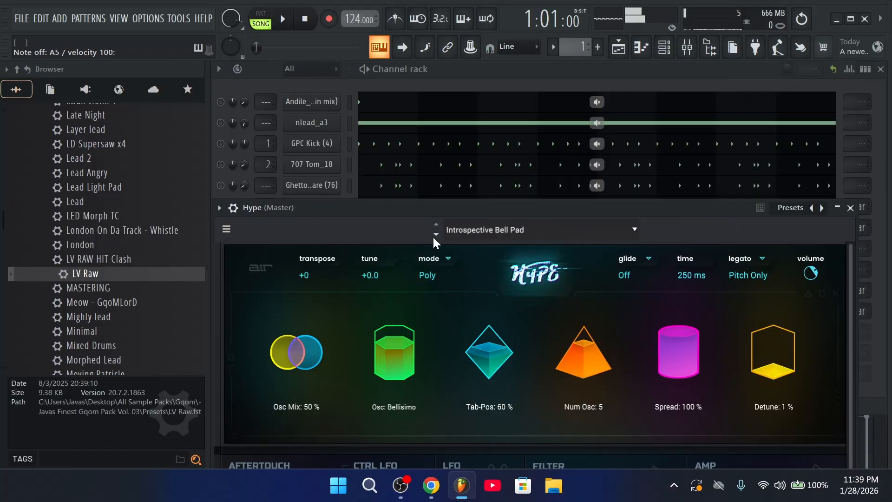
click(435, 234)
click(435, 234)
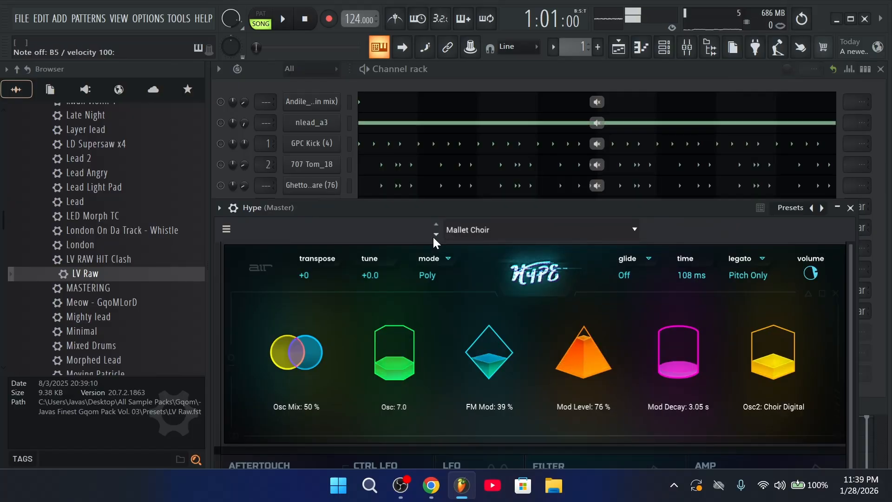
click(435, 234)
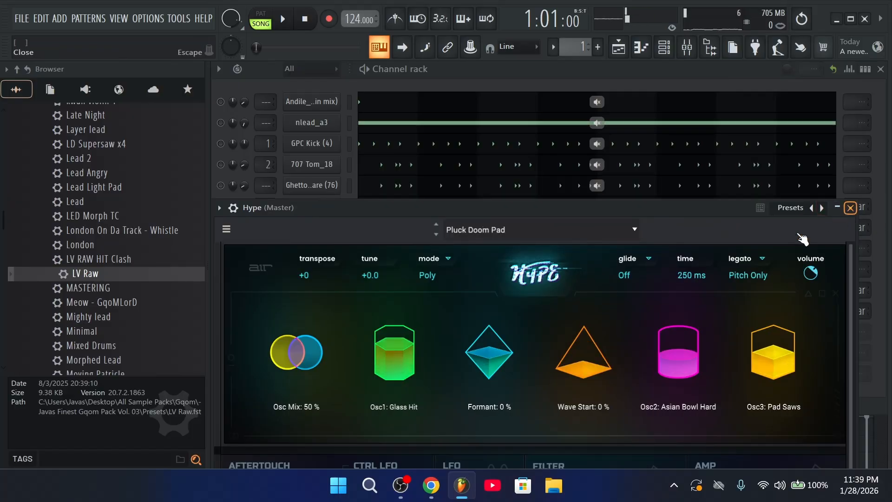
key(Escape)
right_click(299, 375)
mouse_move(384, 404)
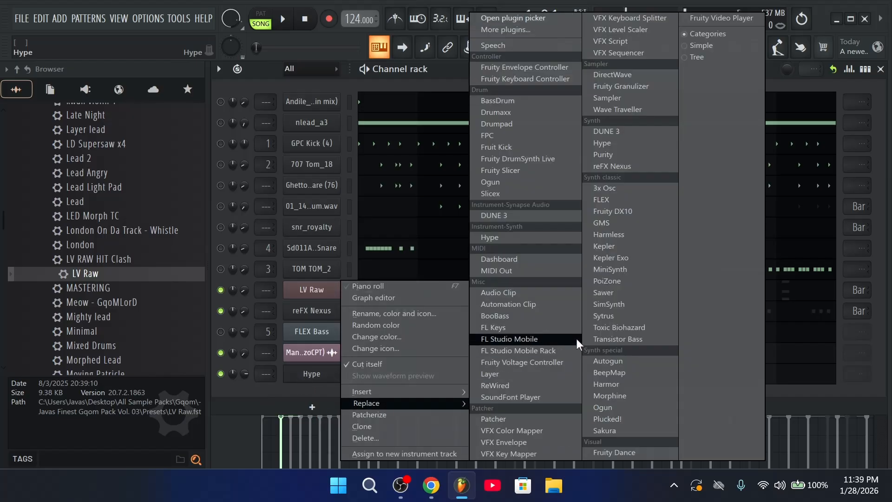
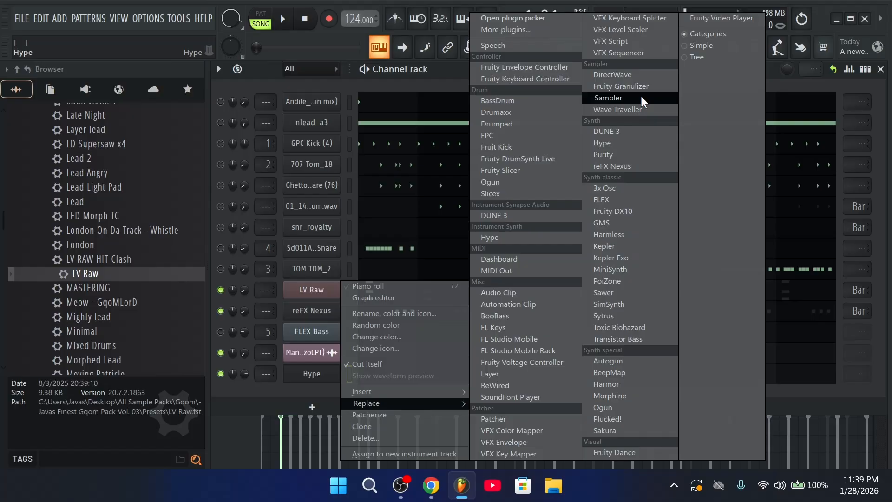
Replace the Hype synth with Morphine and browse its Pads & Atmos presets
click(642, 395)
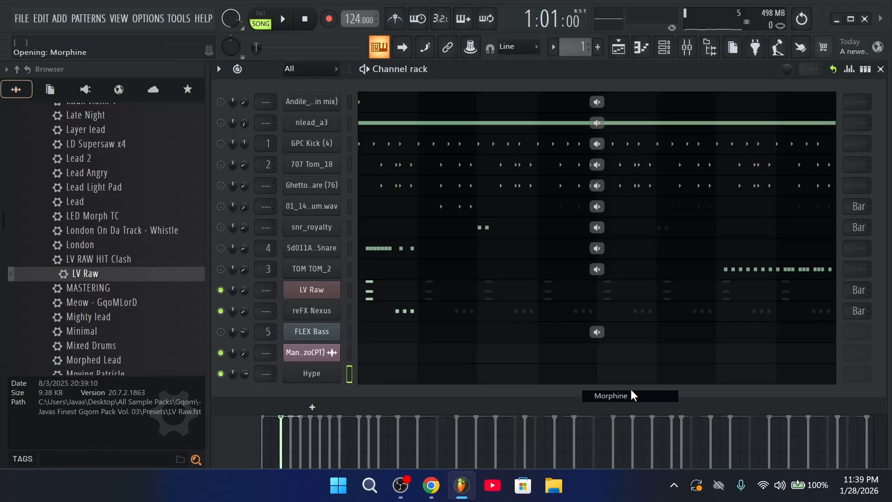
click(343, 256)
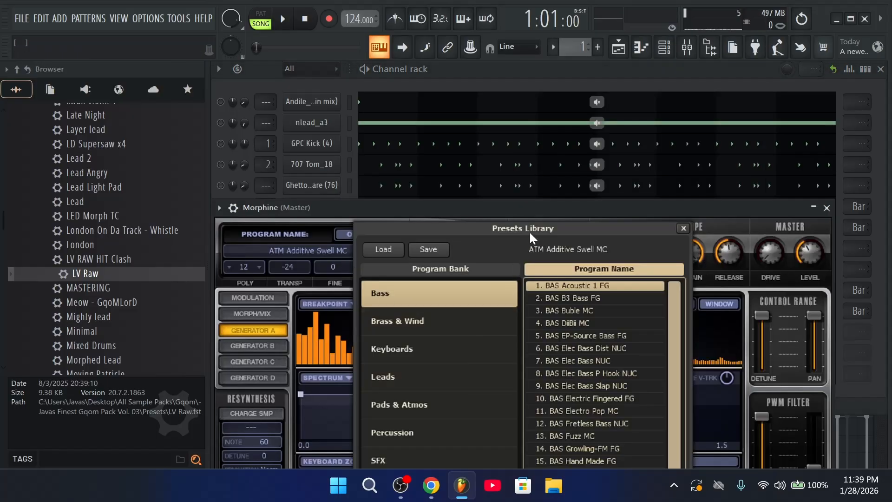
drag(543, 209, 532, 125)
click(413, 322)
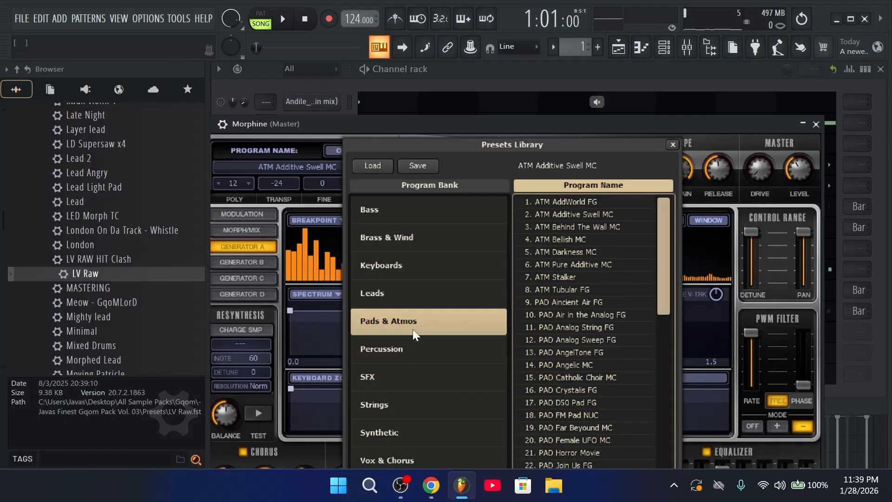
Audition Pads & Atmos presets such as ATM Pure Additive MC and ATM Darkness MC
click(591, 218)
key(m)
click(589, 241)
click(586, 267)
key(m)
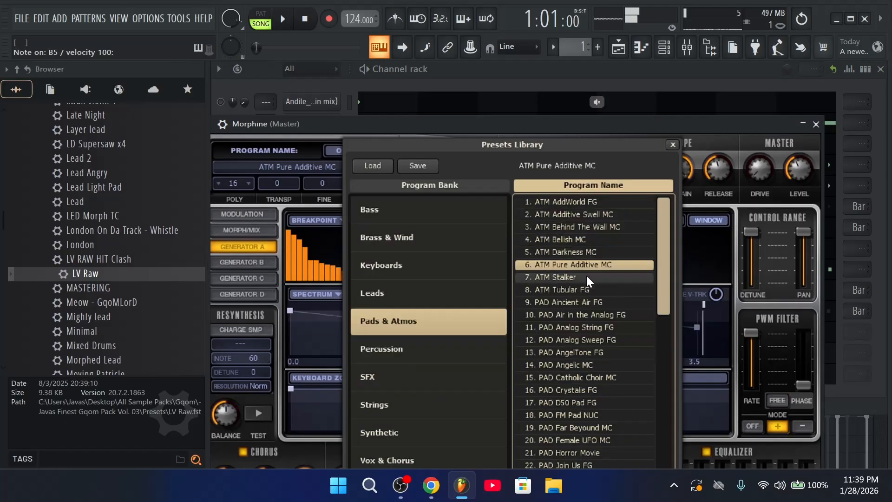
click(590, 253)
click(593, 263)
click(591, 277)
click(591, 289)
Compare the PAD FG presets and settle on PAD Air in the Analog FG
click(592, 301)
click(594, 315)
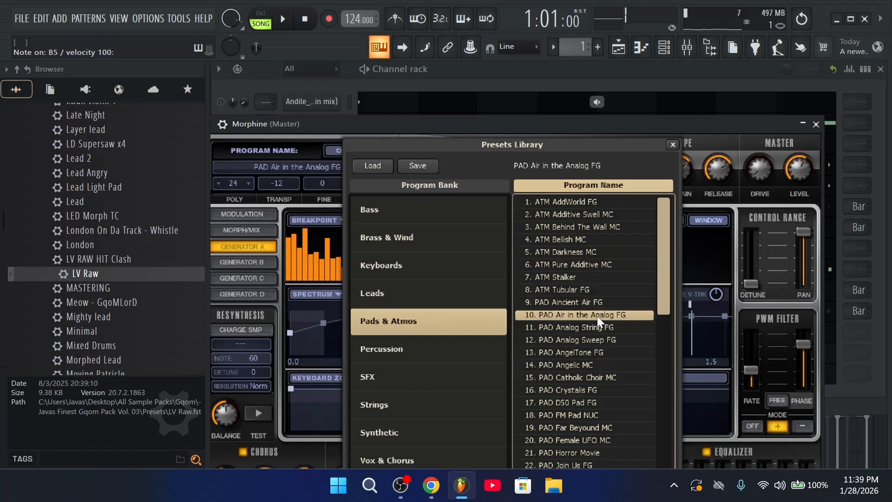
click(599, 327)
click(603, 335)
click(614, 316)
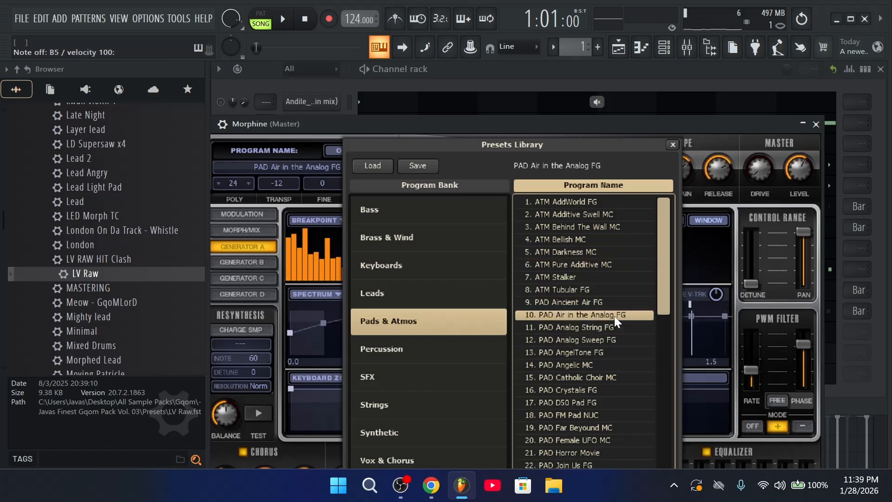
click(816, 124)
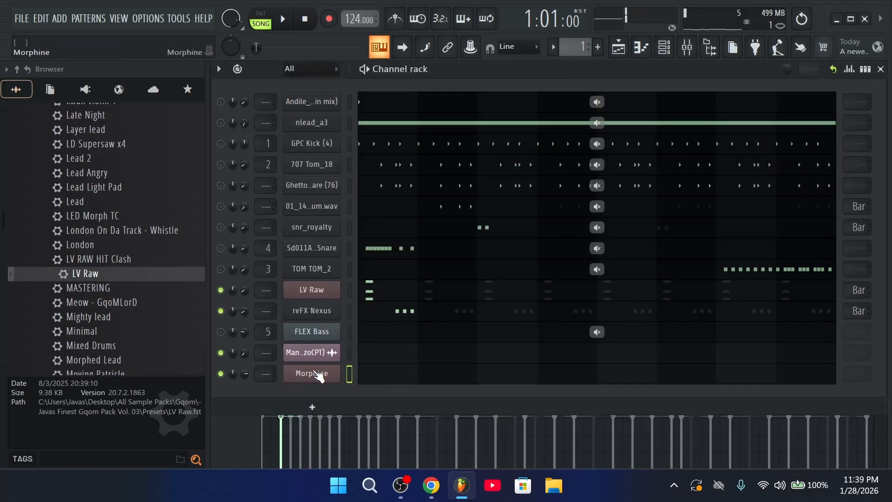
Draw a bar-long note at the start of bar 1 in Morphine's piano roll
click(377, 378)
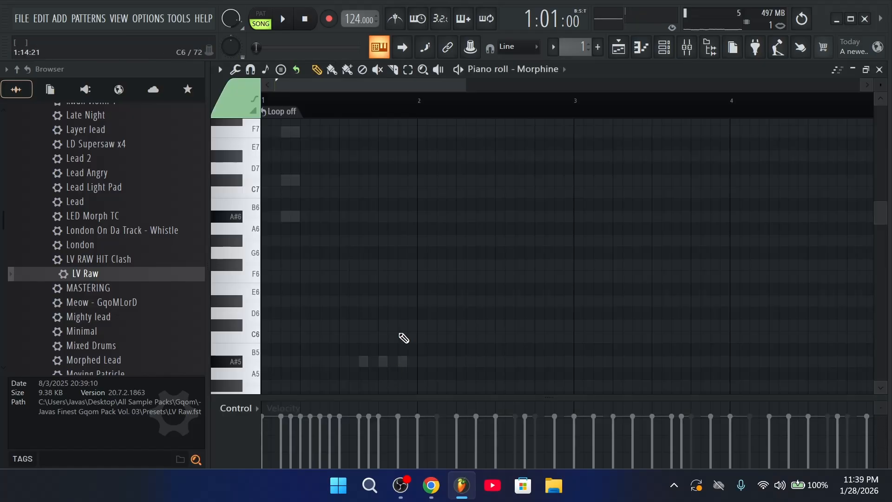
key(space)
scroll(339, 260, down, 3)
key(space)
click(283, 366)
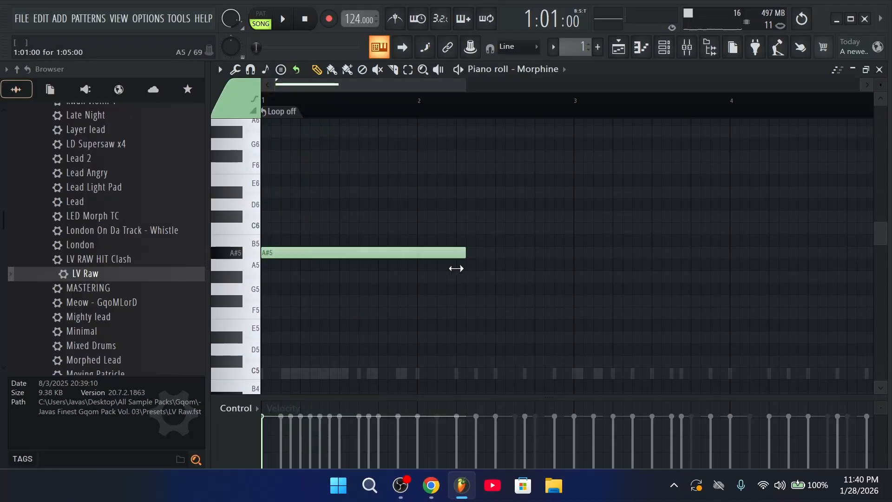
Load the PAD Angelic MC preset into Morphine
click(678, 47)
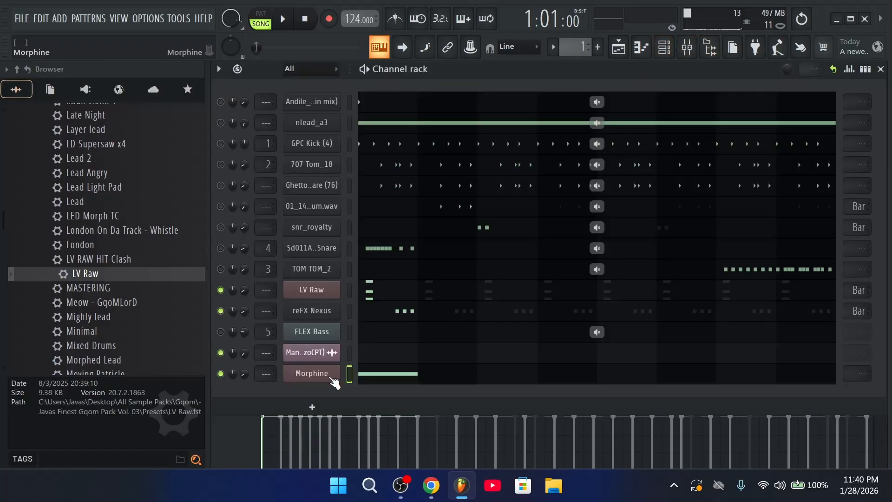
click(332, 377)
click(604, 328)
click(609, 364)
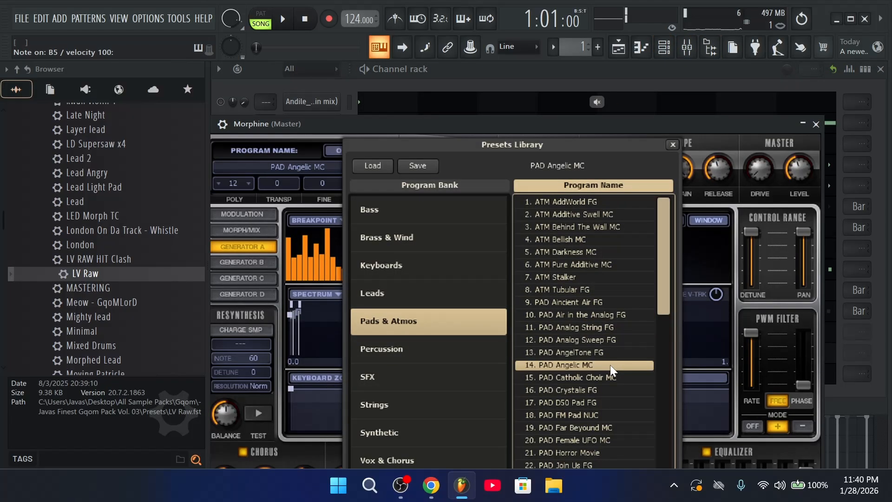
click(815, 125)
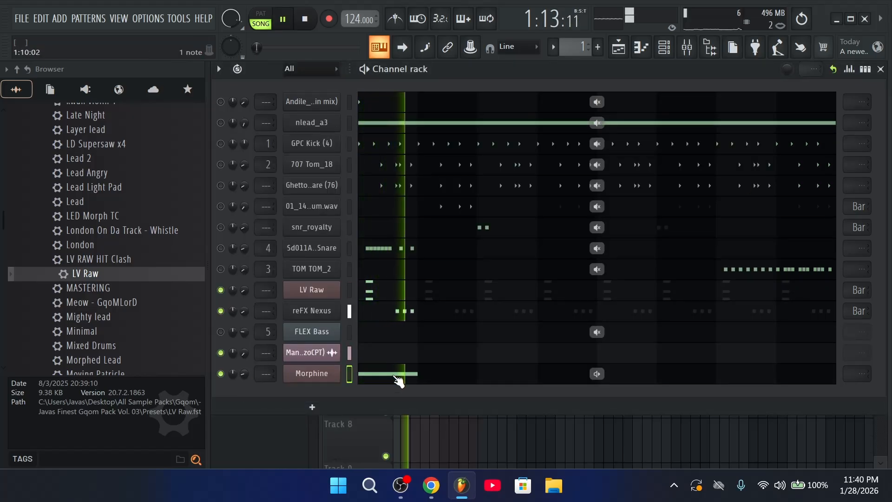
Drop the first note an octave to A#4 and add a G#4 note at bar 2
click(398, 376)
key(space)
key(ctrl+Down)
scroll(453, 330, down, 3)
key(space)
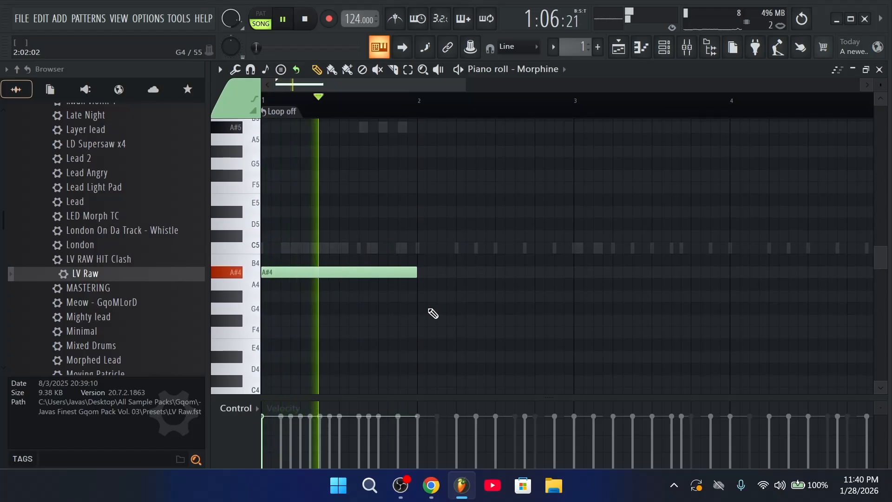
click(421, 298)
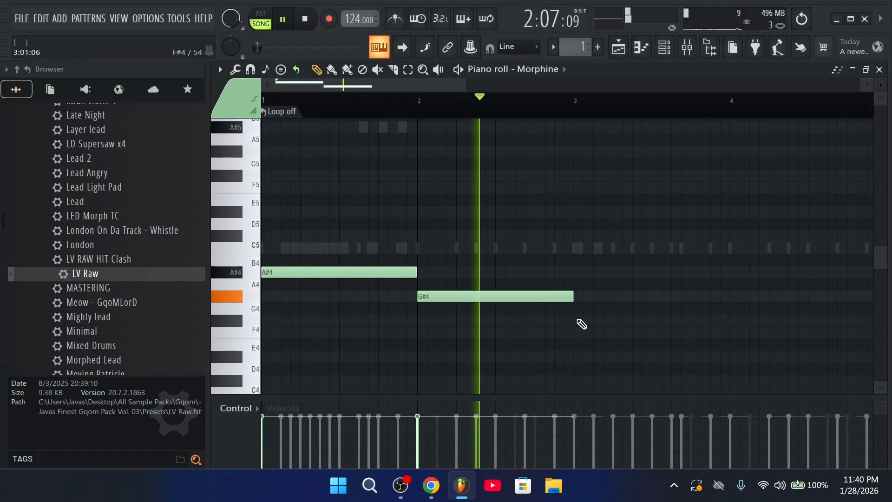
key(space)
click(664, 46)
Replace Morphine with Hype and load the Pad Warm > Warm Glitter Pad preset
right_click(312, 377)
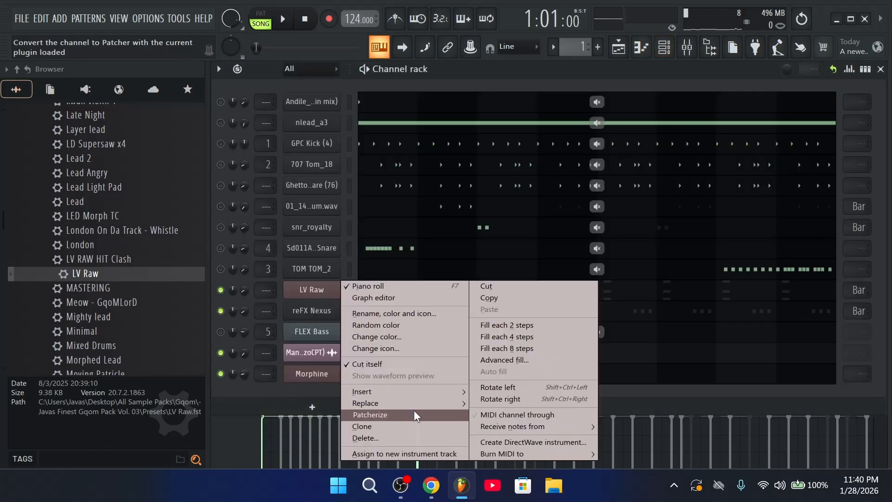
mouse_move(422, 401)
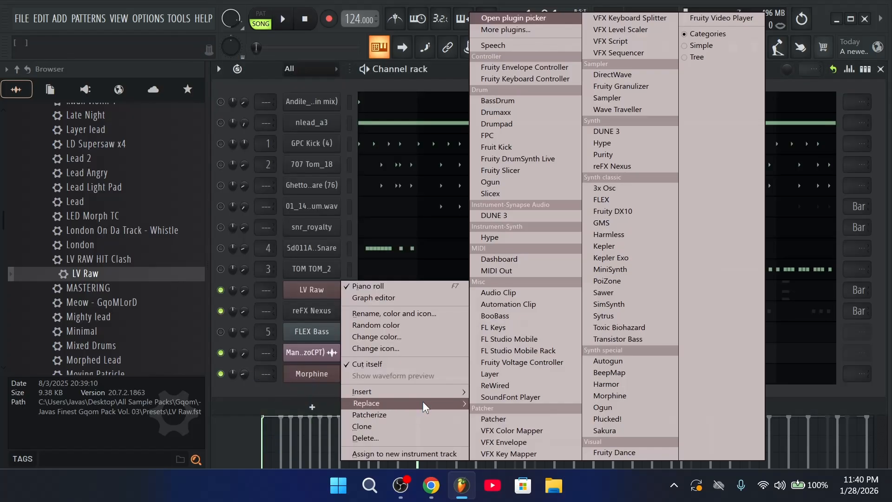
click(646, 145)
click(531, 145)
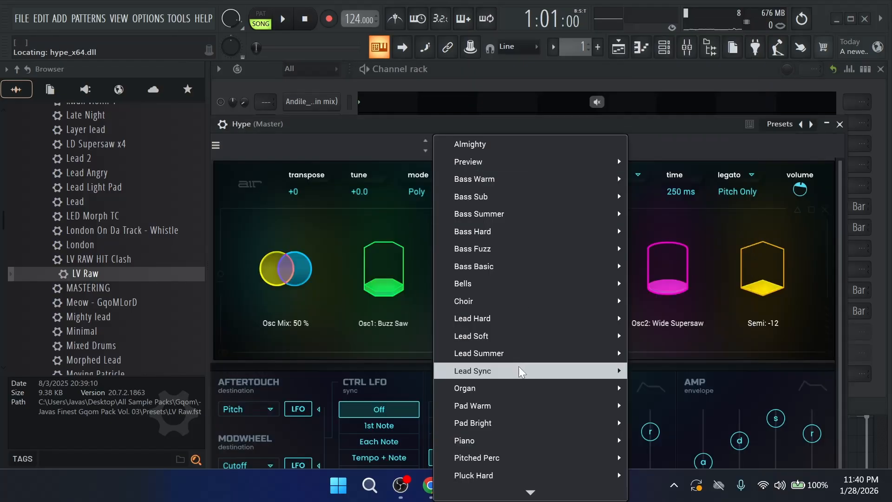
mouse_move(497, 405)
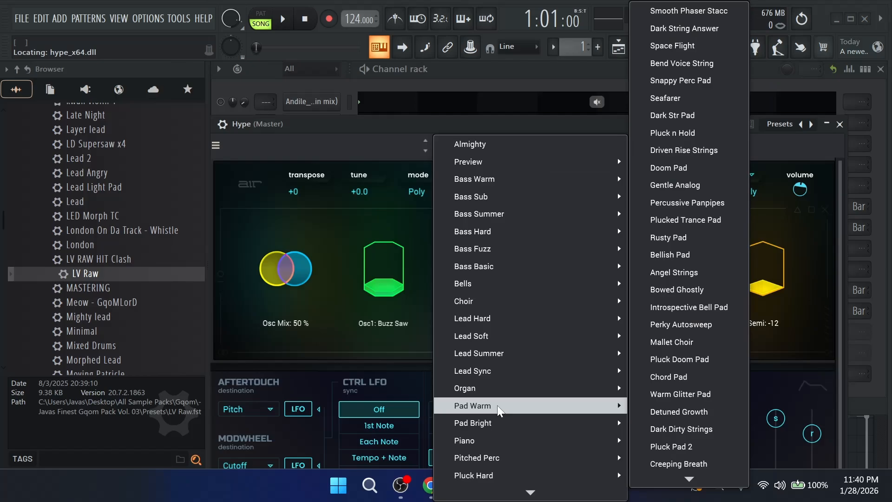
click(709, 391)
click(840, 124)
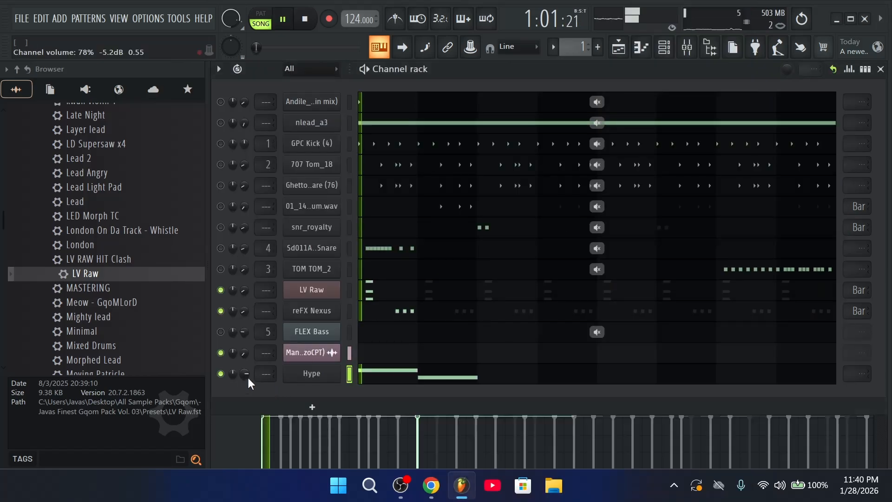
click(420, 374)
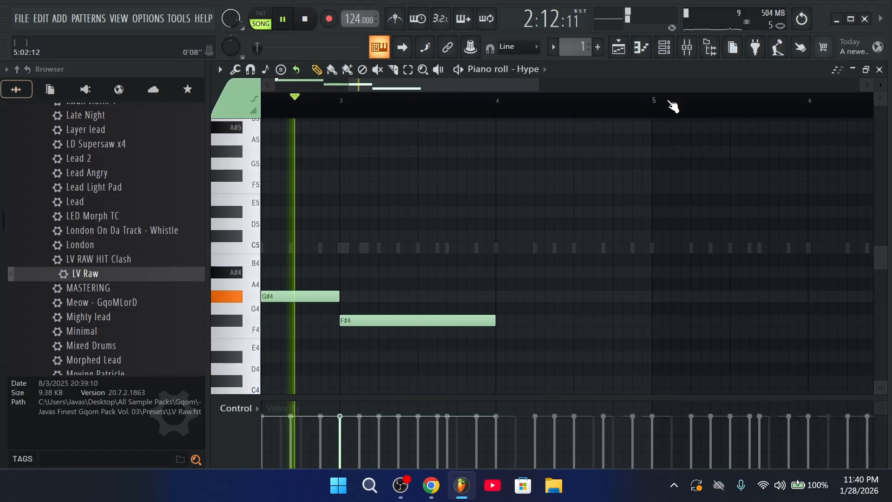
Try the bar-2 note at D#4, then restore it to G#4
key(space)
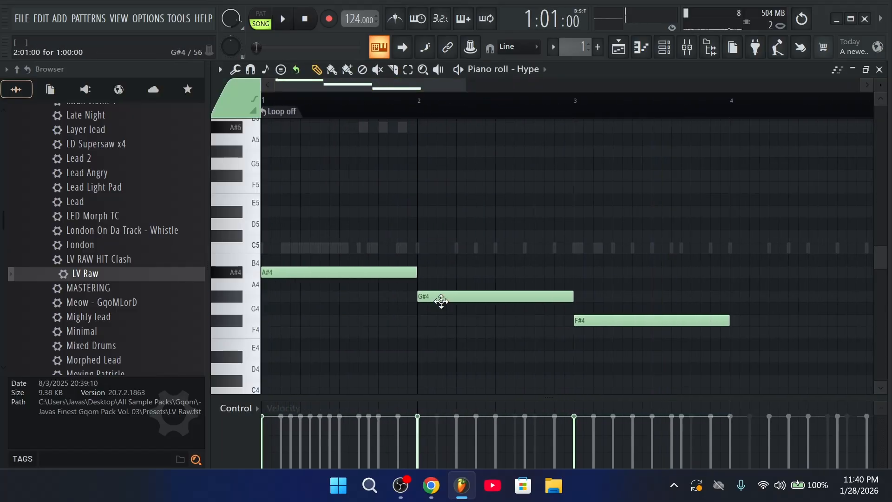
drag(441, 301, 438, 358)
key(space)
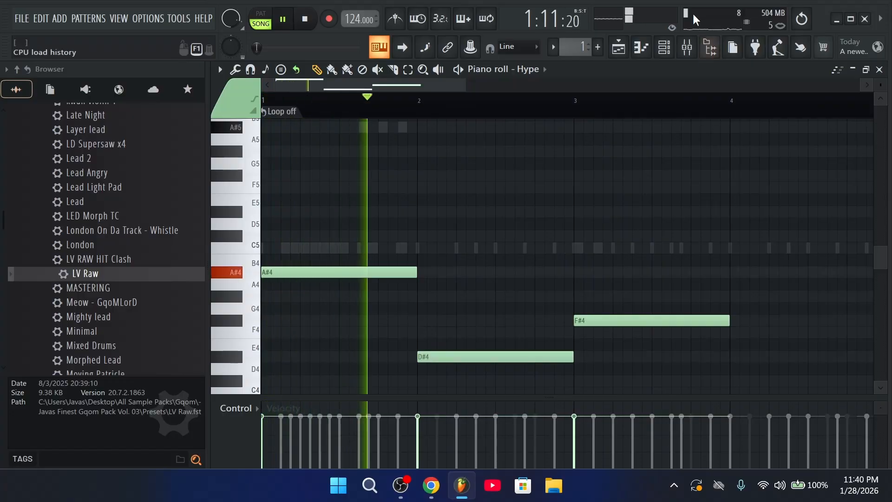
key(space)
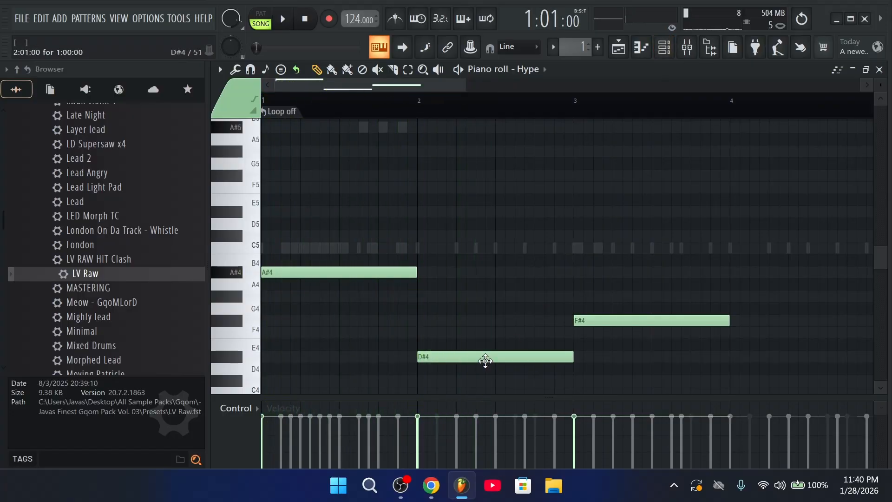
drag(485, 360, 490, 309)
key(space)
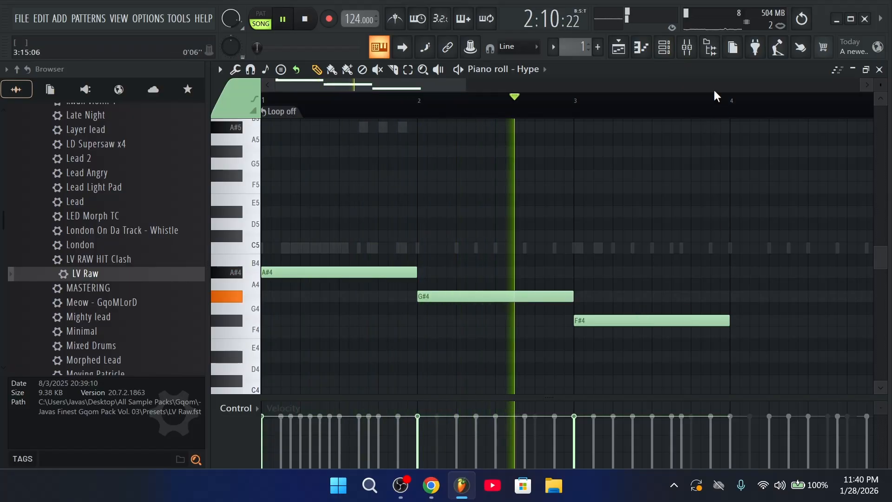
Add notes A#4 (bar 4), F#4 (bar 5), G#4 (bar 6), A#4 (bars 7 and 8)
scroll(713, 90, down, 3)
click(556, 275)
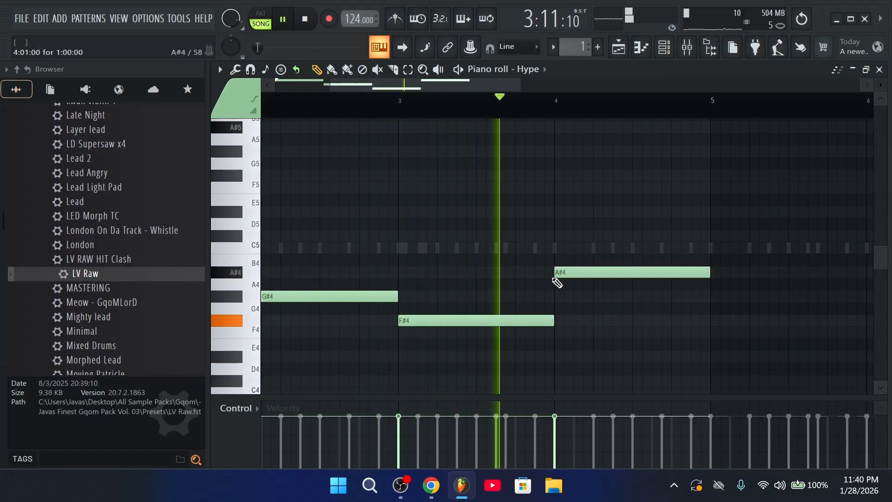
scroll(651, 113, down, 3)
click(595, 321)
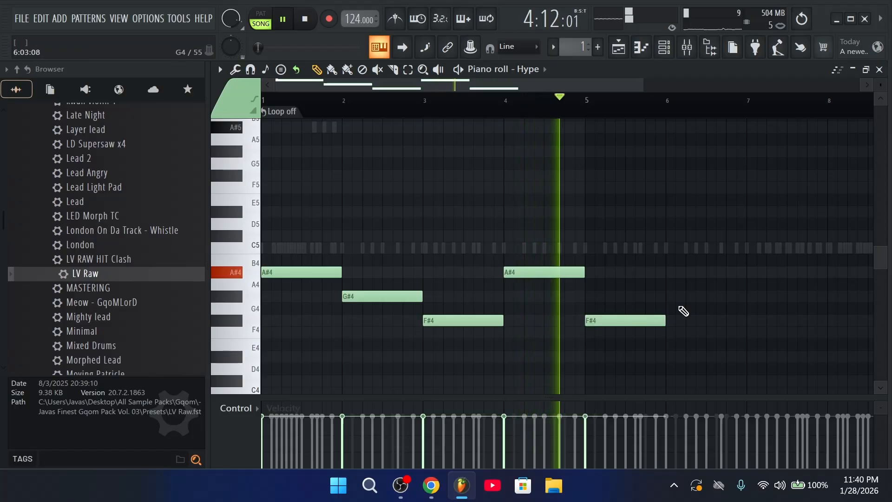
click(671, 296)
click(750, 272)
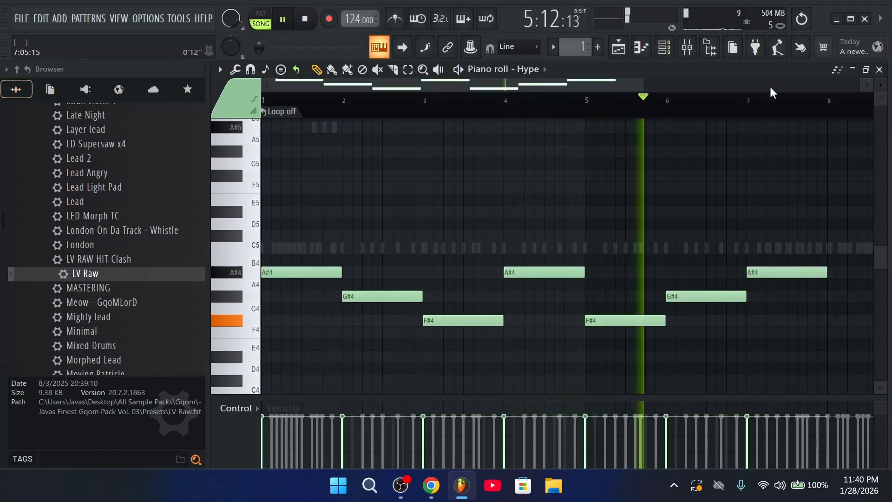
scroll(769, 97, down, 3)
click(528, 273)
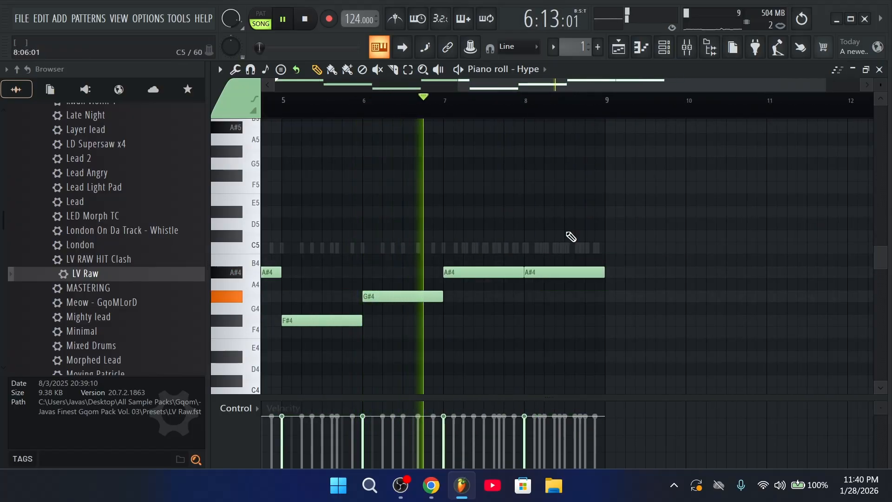
scroll(628, 104, down, 2)
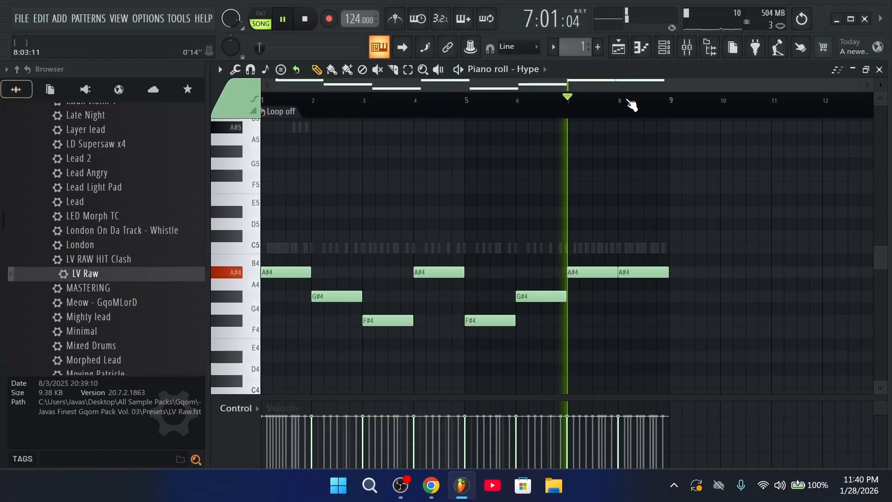
click(665, 55)
key(space)
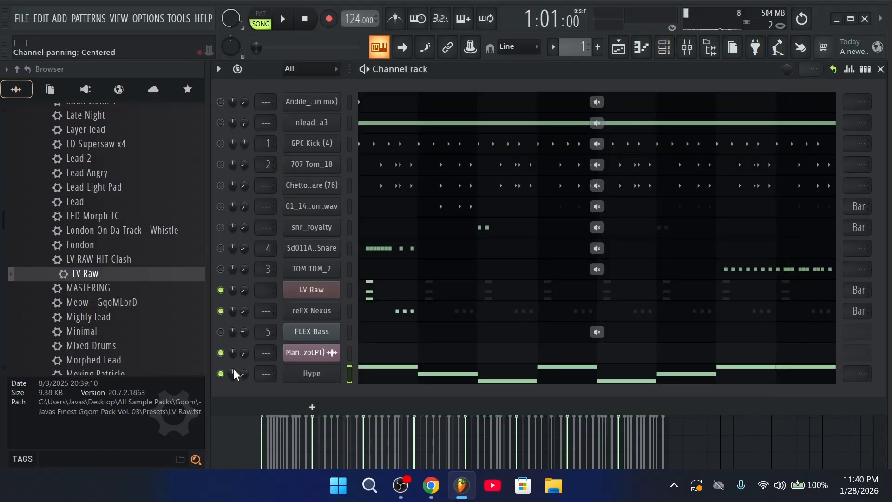
Move the Hype melody notes up into the A#5 octave
click(391, 377)
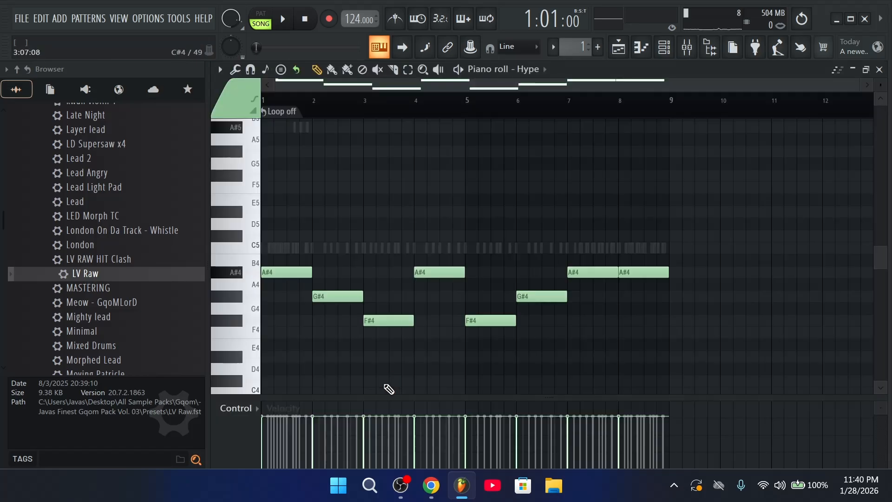
key(ctrl+Down)
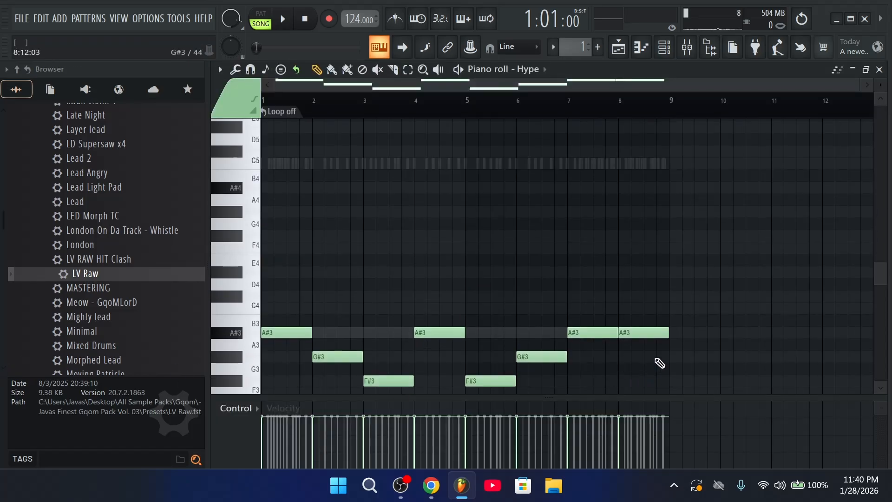
scroll(656, 360, down, 3)
drag(686, 361, 86, 159)
scroll(270, 336, up, 2)
mouse_move(280, 294)
mouse_down()
mouse_move(274, 369)
mouse_move(237, 145)
mouse_move(245, 290)
mouse_move(242, 279)
mouse_move(289, 245)
mouse_up()
Stack chords by copying A#5 notes to C#6 and F6, and G#5 notes to C6 and D#6
click(236, 282)
drag(288, 245, 284, 198)
click(258, 306)
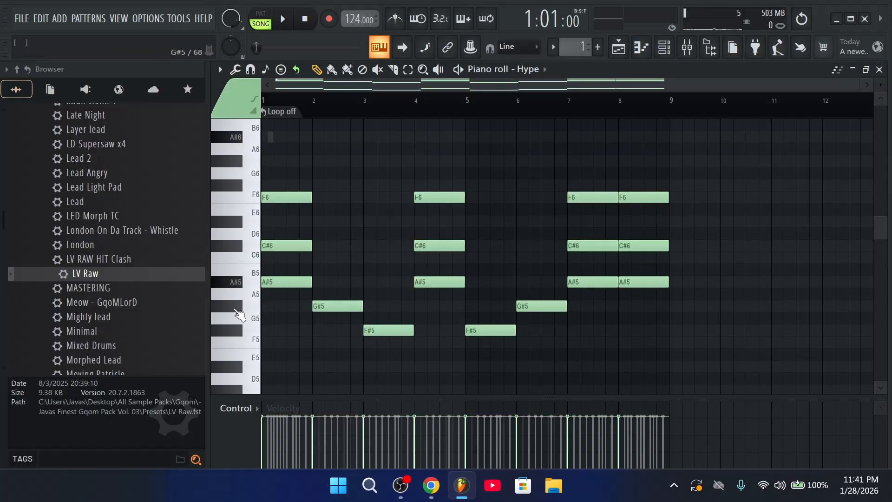
drag(320, 308, 322, 260)
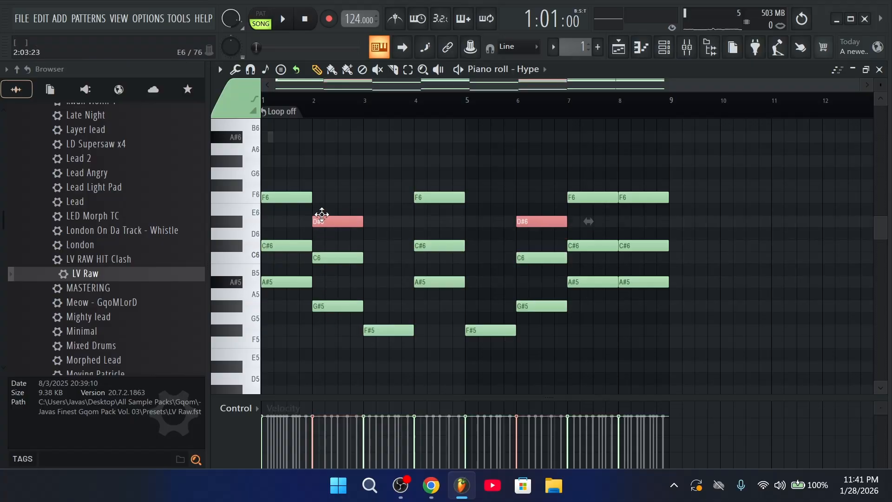
click(242, 333)
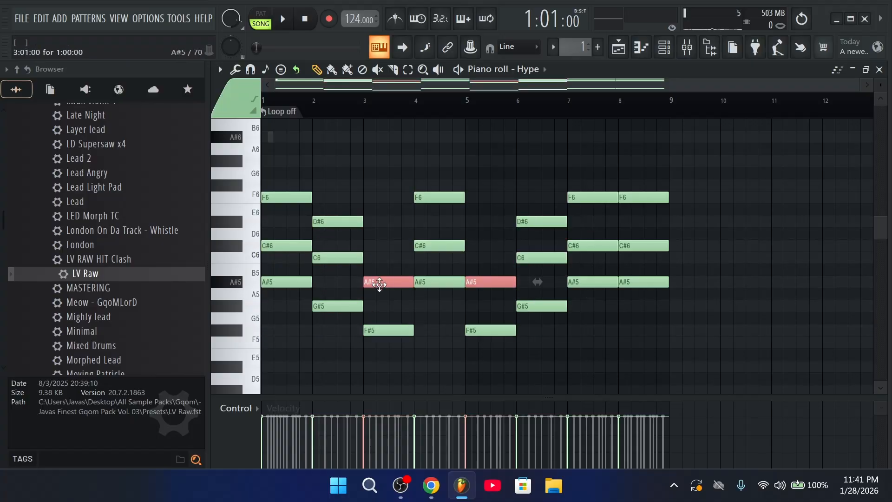
key(space)
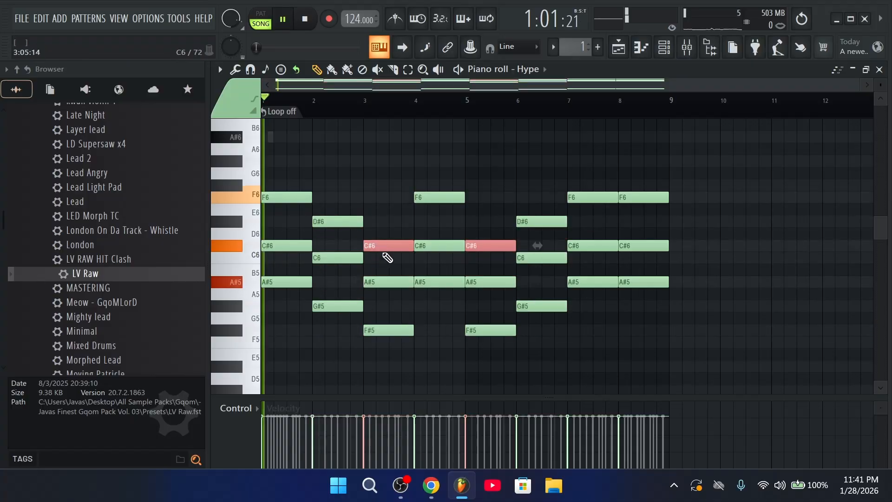
click(663, 46)
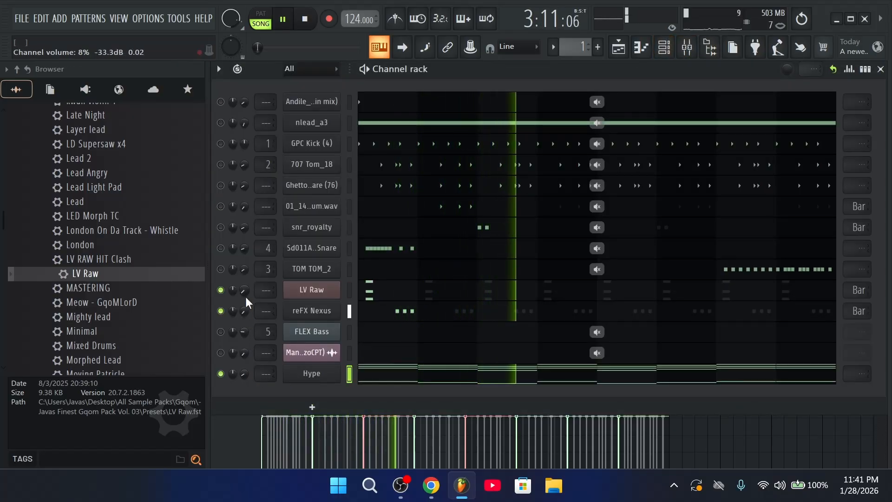
Clone the LV Raw channel and open the LV Raw #2 piano roll
right_click(329, 289)
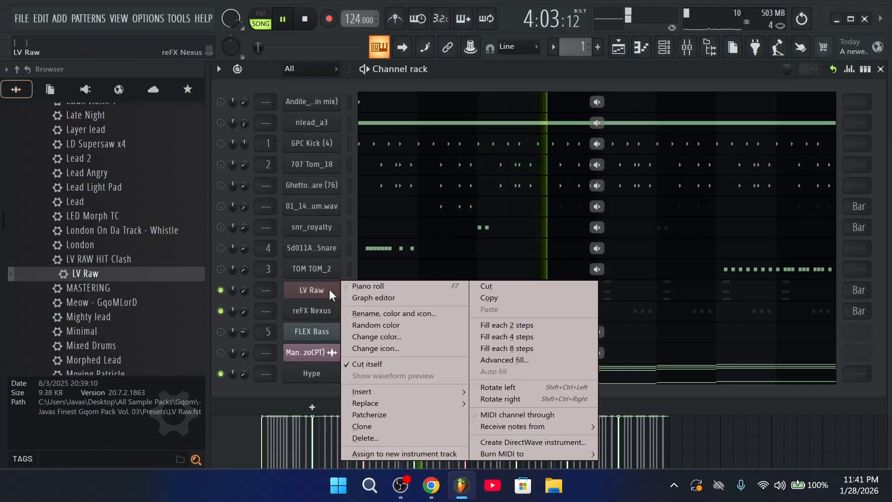
click(381, 425)
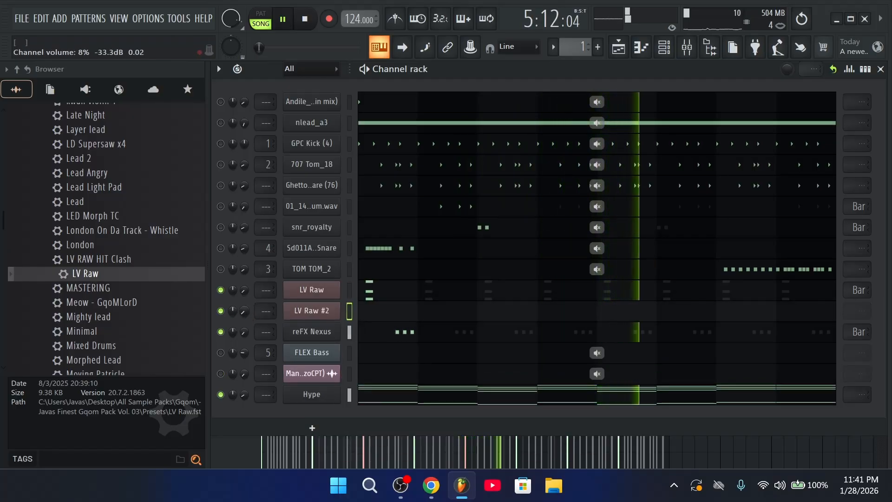
click(380, 311)
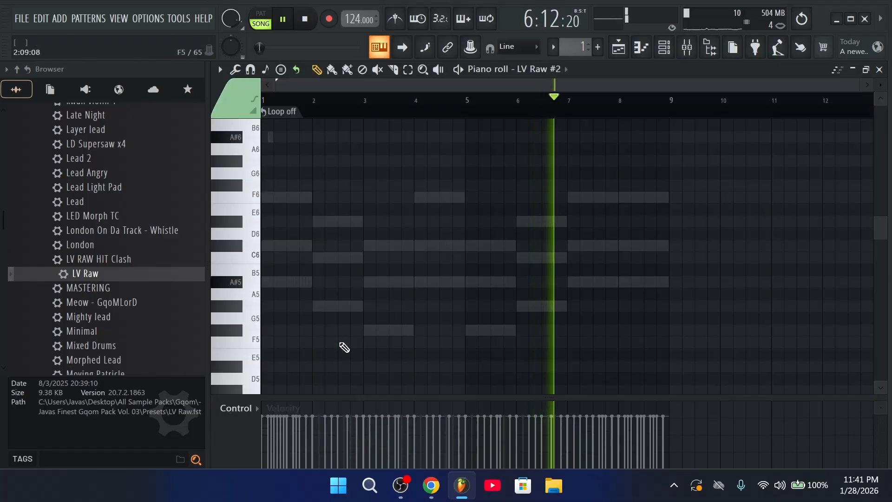
scroll(319, 103, up, 3)
drag(336, 82, 296, 86)
scroll(295, 263, down, 2)
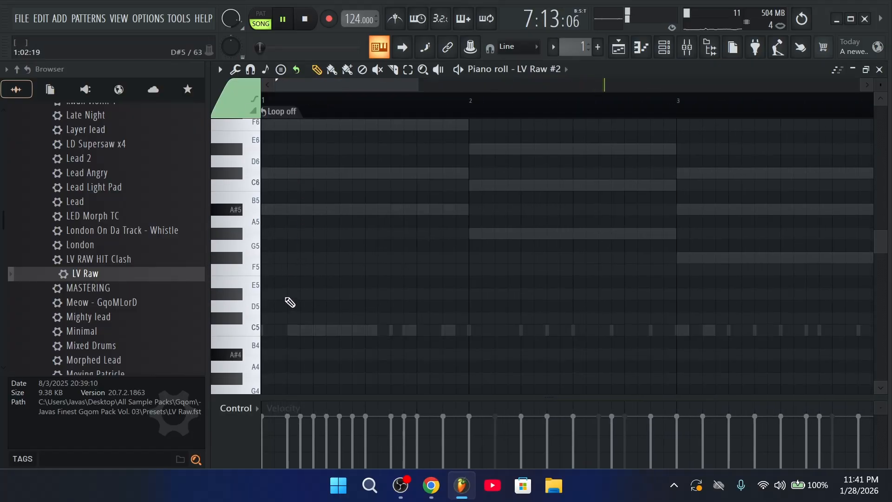
Draw four short A#4 stabs in bar 1 and stack copies into A#4–C#5–F5 chords
click(290, 354)
drag(490, 351, 313, 353)
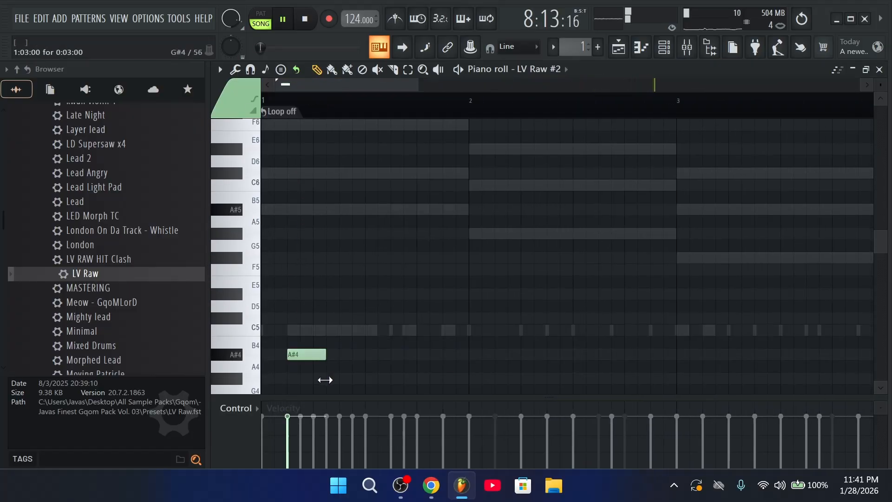
click(344, 354)
click(395, 354)
key(space)
click(435, 355)
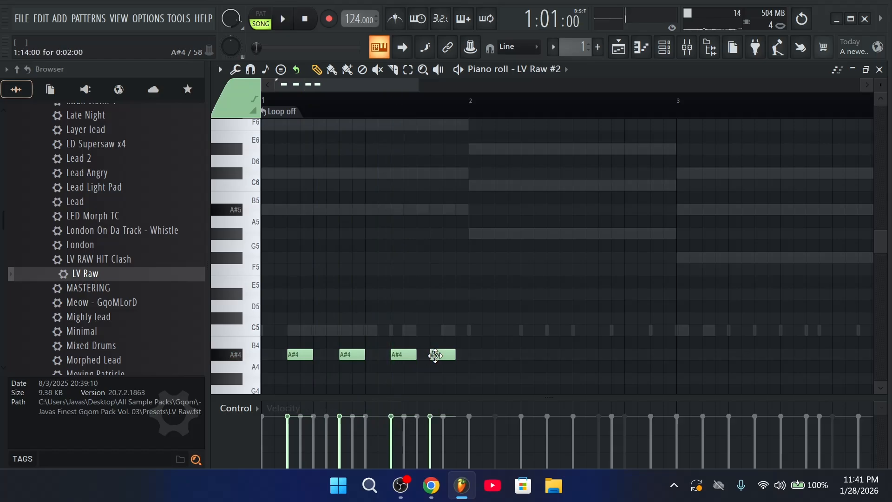
drag(514, 368, 297, 265)
key(space)
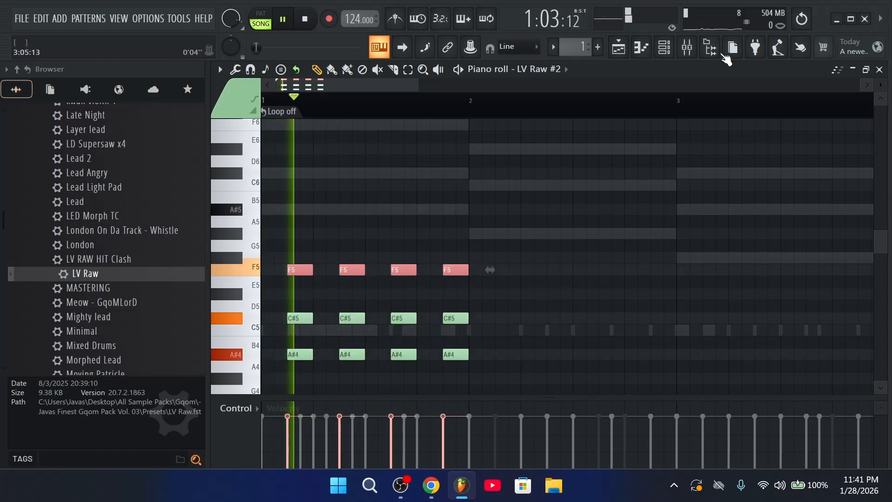
click(667, 48)
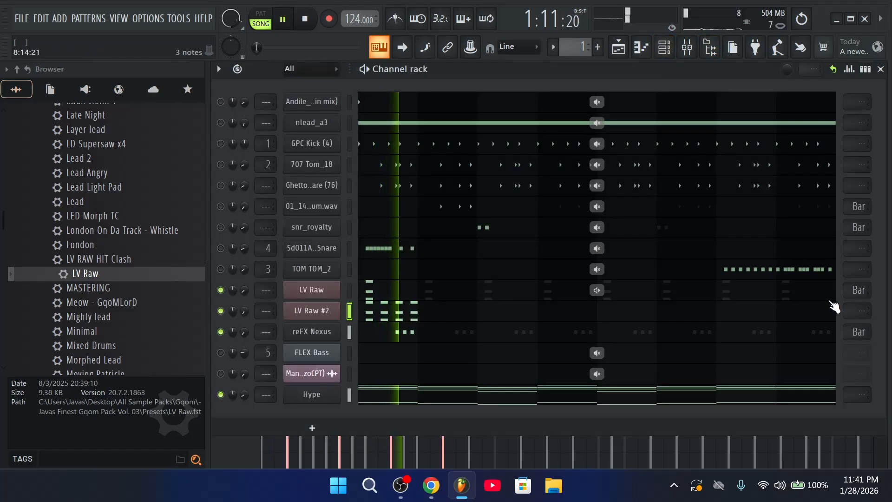
Replace the FLEX Bass channel's synth with GMS
click(441, 316)
click(666, 49)
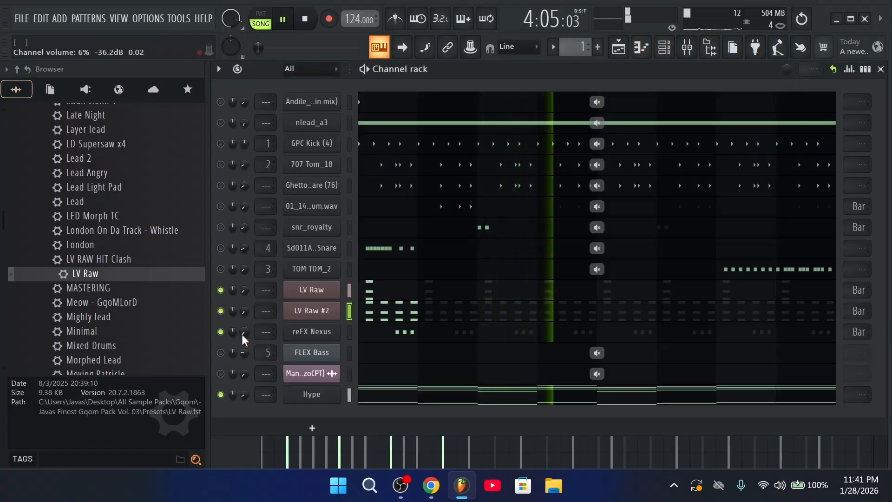
right_click(314, 358)
mouse_move(361, 401)
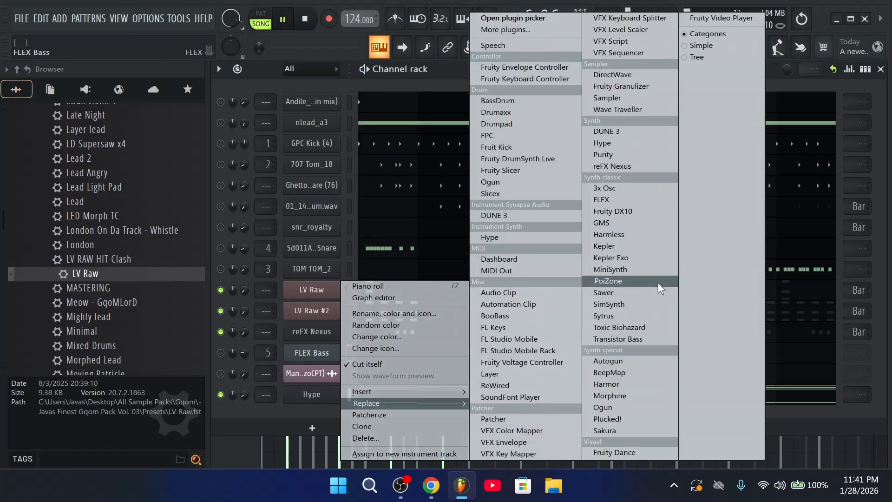
click(634, 223)
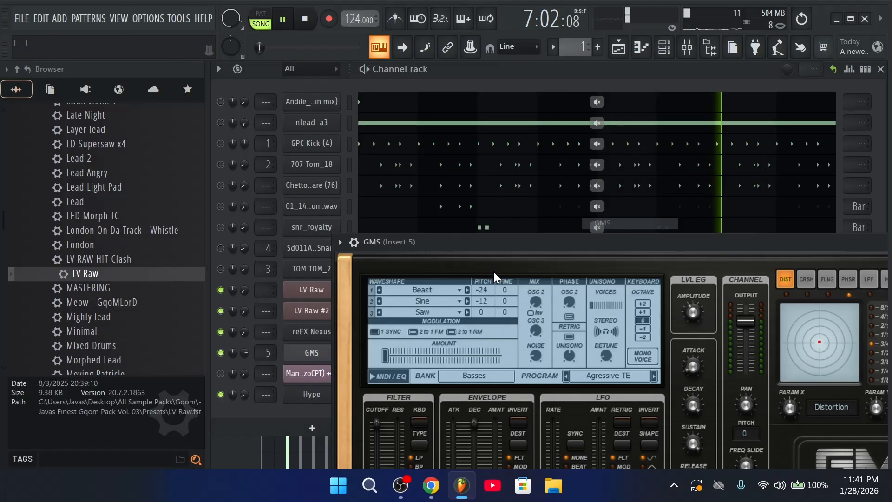
Browse GMS presets and load Pads & Textures > Ghost TE
click(606, 376)
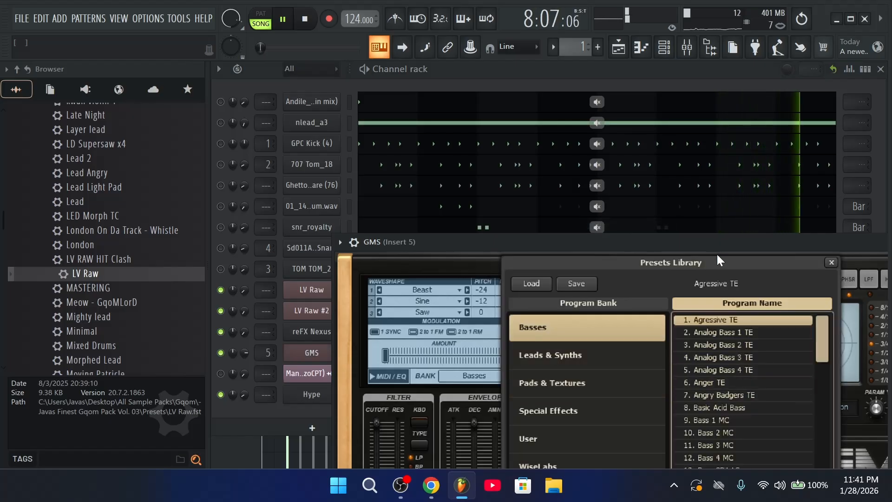
click(729, 383)
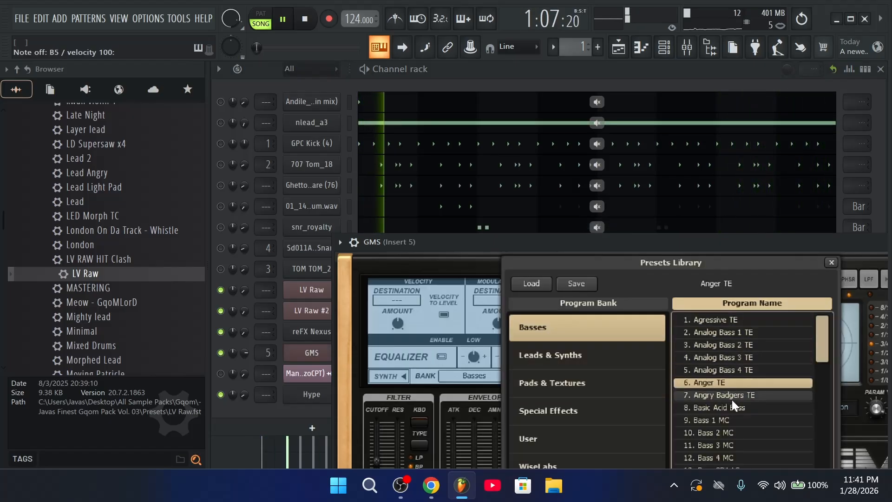
click(576, 361)
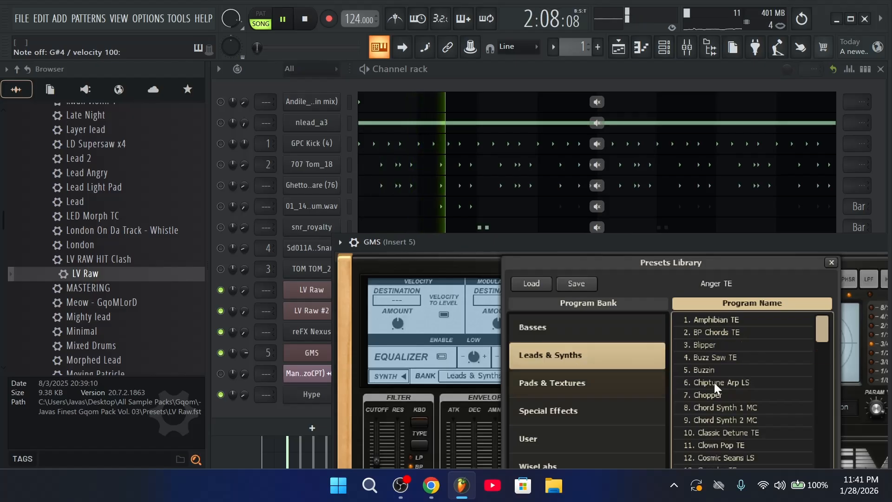
click(586, 381)
click(706, 396)
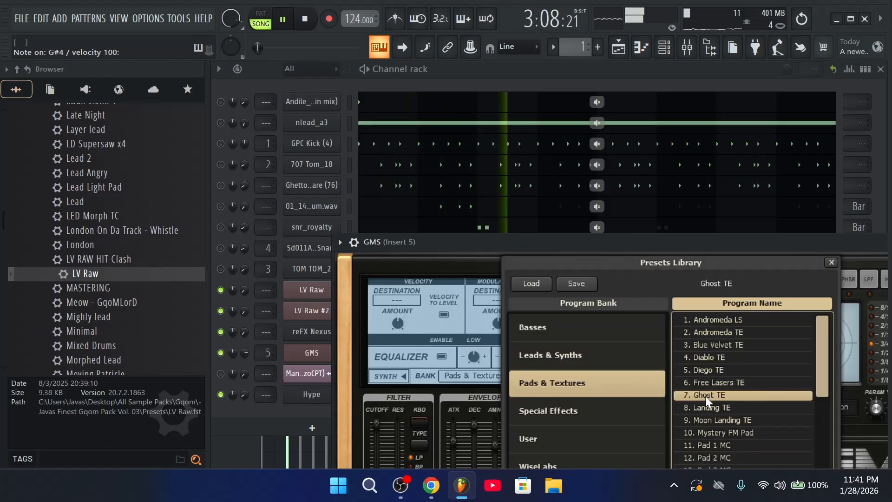
drag(728, 243, 538, 256)
click(813, 257)
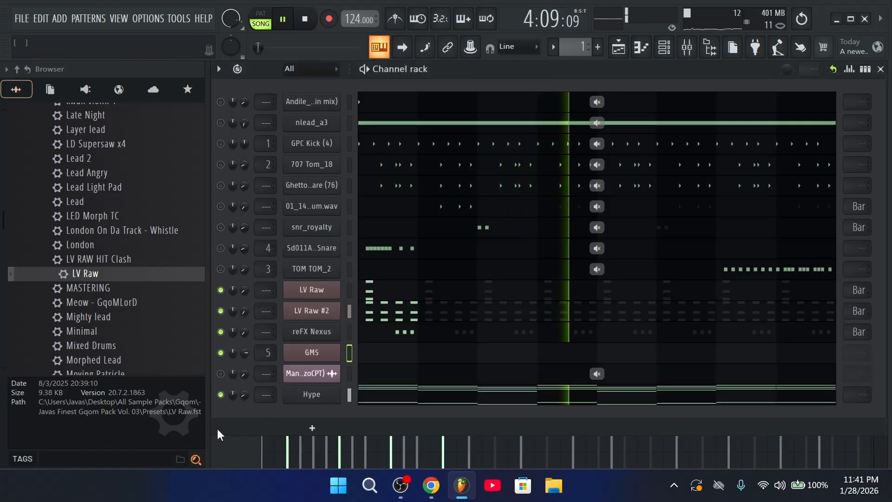
Mute GMS and paste the Hype channel's notes into it
right_click(322, 395)
click(540, 296)
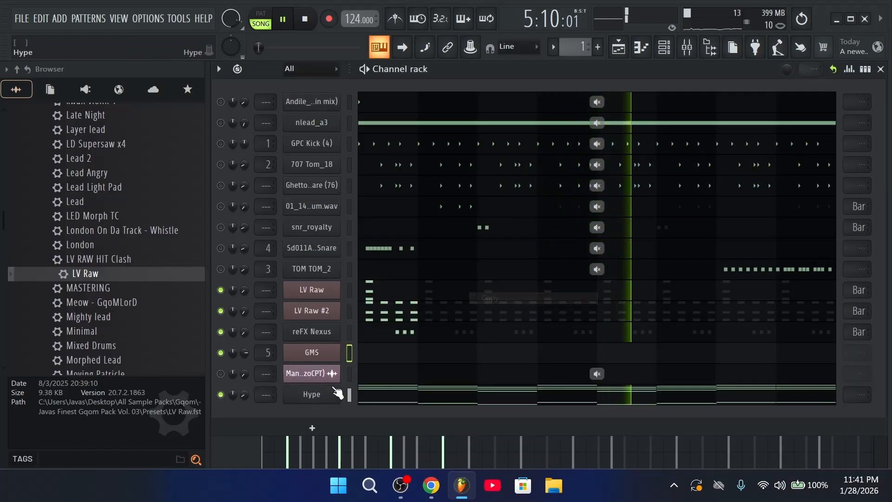
click(222, 353)
right_click(295, 393)
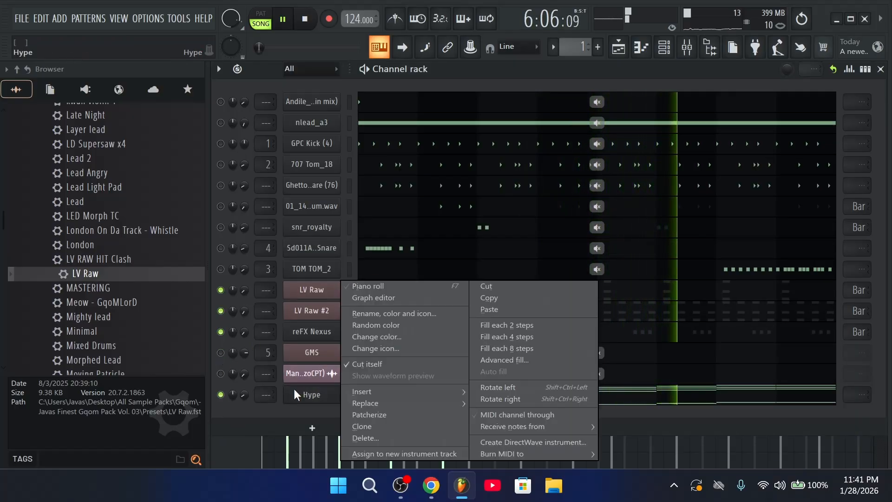
click(491, 298)
right_click(320, 353)
click(492, 309)
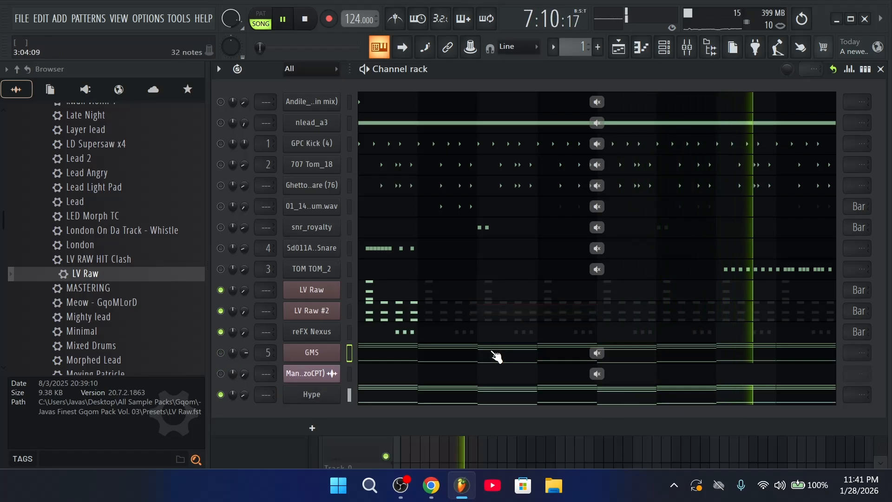
Delete the upper chord notes in GMS, leaving only the lowest line
click(493, 352)
scroll(541, 113, down, 6)
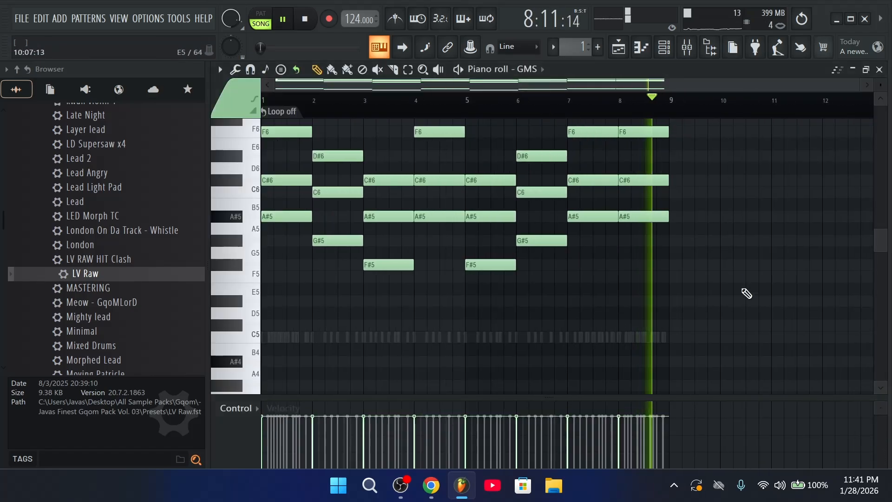
drag(744, 318, 225, 130)
scroll(526, 342, up, 5)
key(Delete)
key(space)
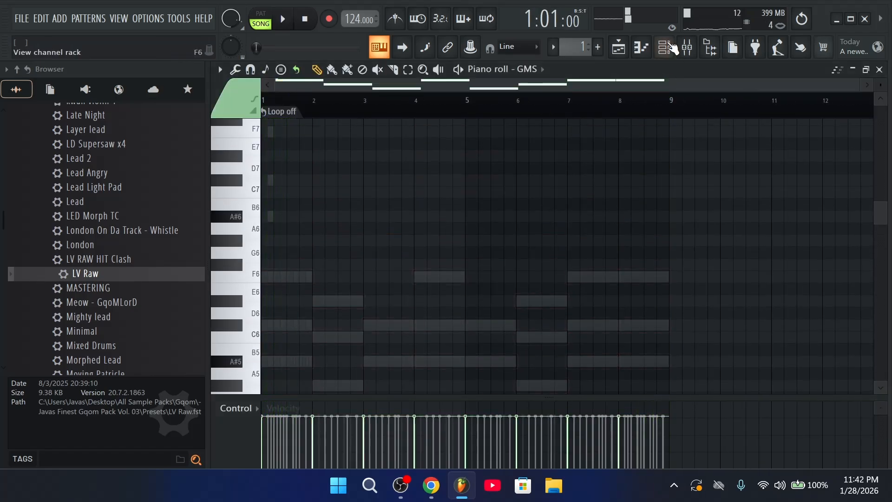
click(668, 49)
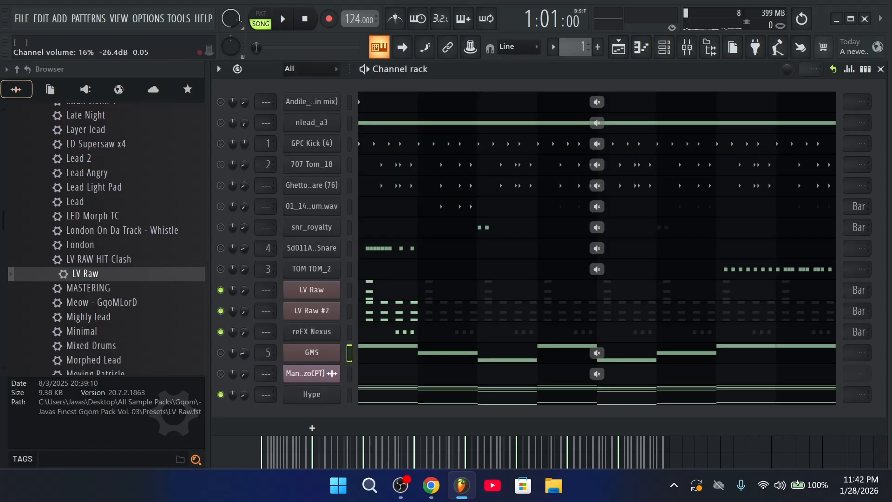
Unmute GMS and turn its volume down to about 10%
key(space)
click(221, 353)
key(space)
key(space)
drag(243, 353, 243, 357)
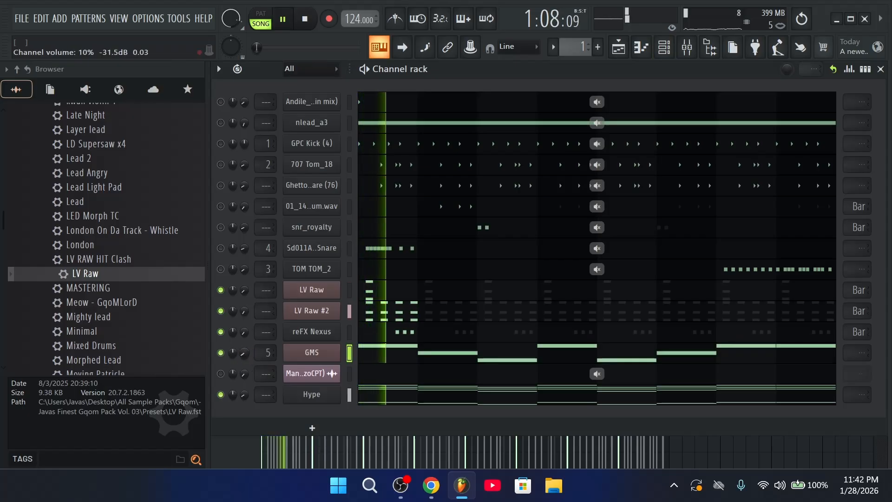
click(390, 353)
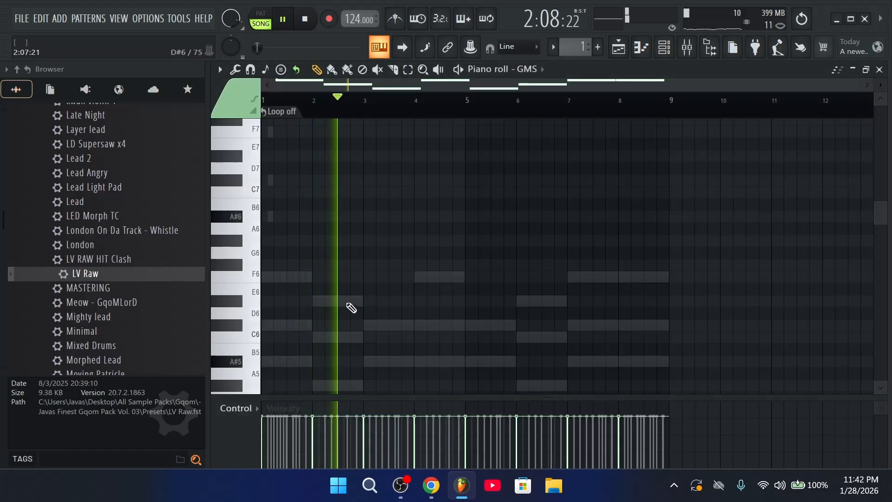
click(664, 47)
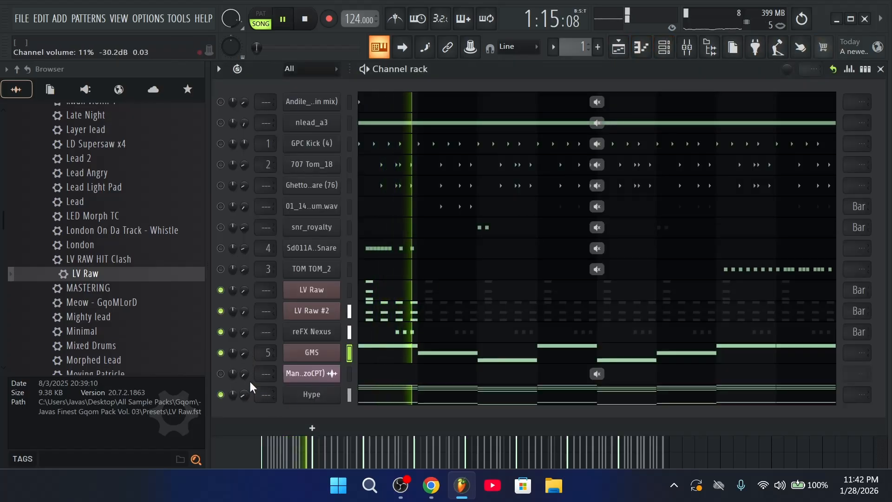
key(space)
Replace the GMS channel with Fruity DX10 and load its Bass Pluck preset
right_click(325, 355)
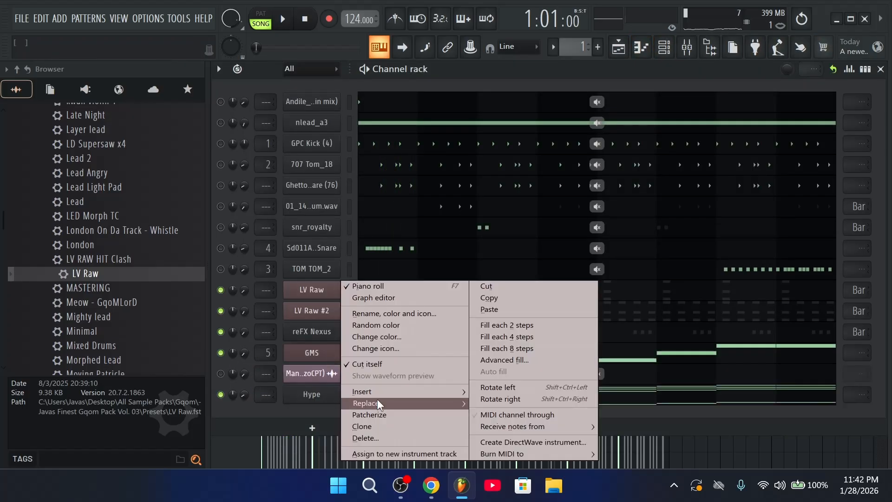
mouse_move(377, 400)
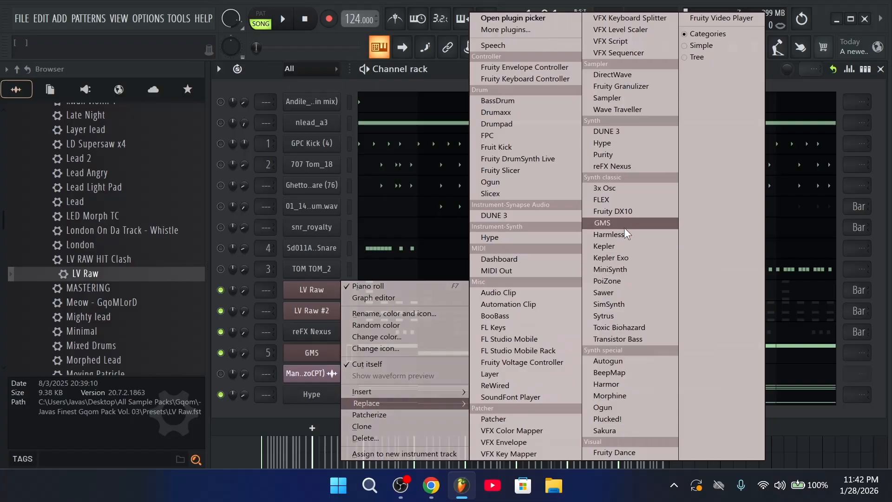
click(629, 212)
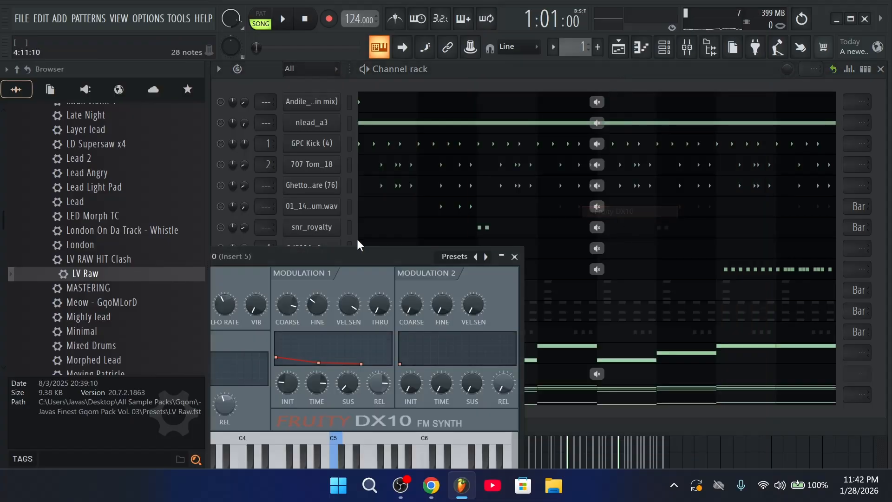
click(445, 256)
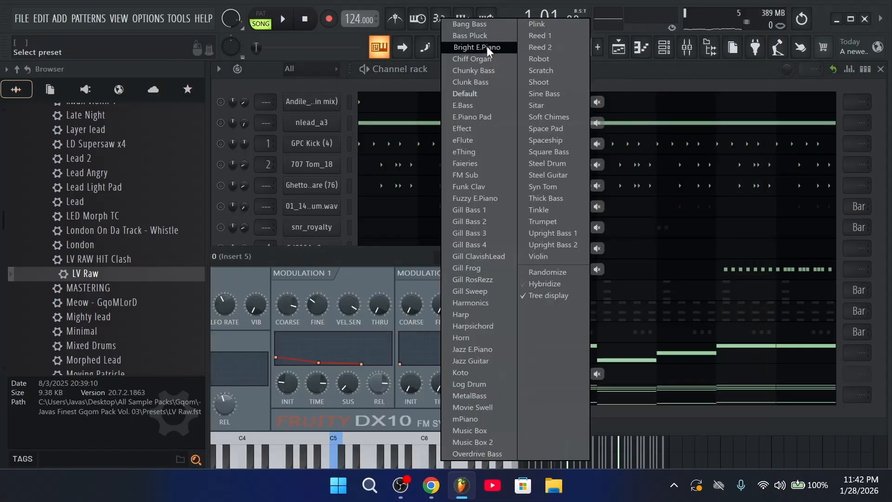
click(471, 36)
click(514, 256)
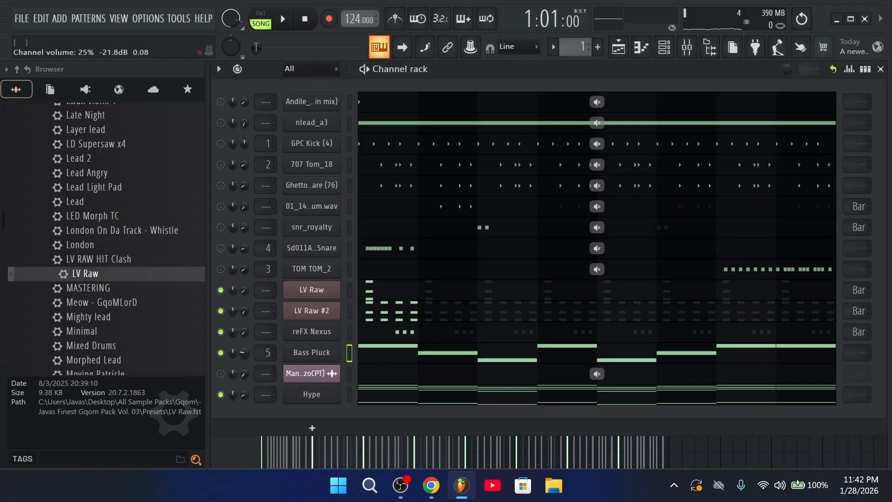
In the Bass Pluck piano roll, add a slide note at the start of bar 1
click(376, 354)
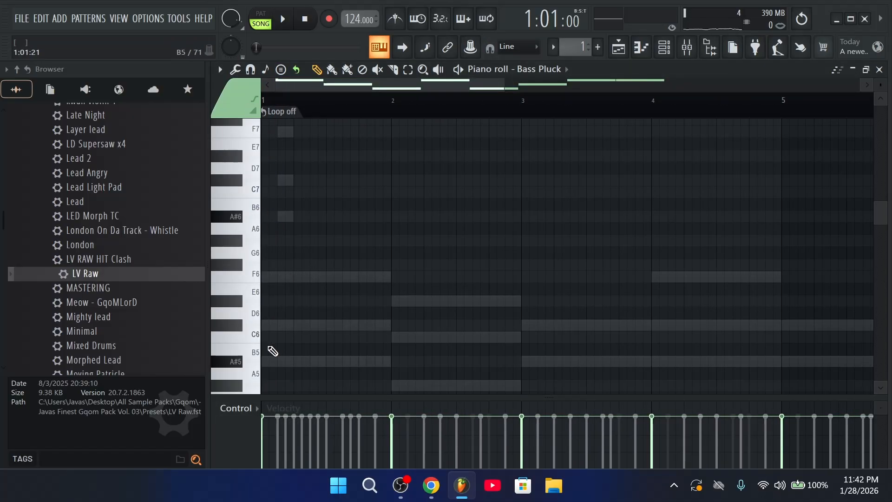
scroll(269, 332, down, 2)
scroll(322, 184, down, 10)
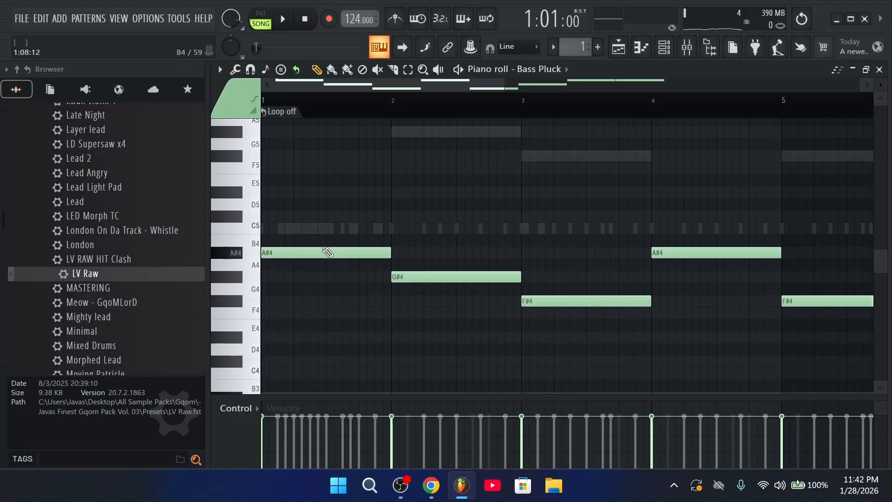
key(space)
scroll(321, 251, up, 3)
key(space)
drag(266, 181, 253, 180)
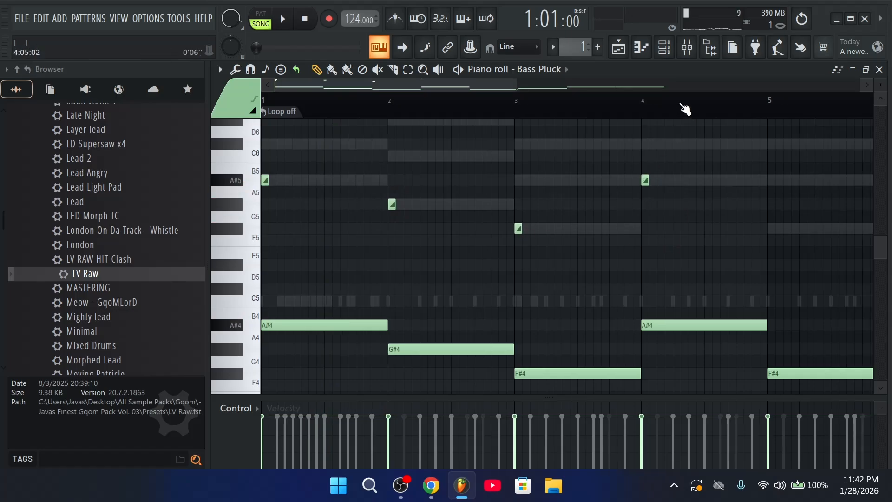
Add a second slide note, drop the bassline an octave, then solo the Man I Need sample
scroll(683, 109, down, 2)
click(652, 218)
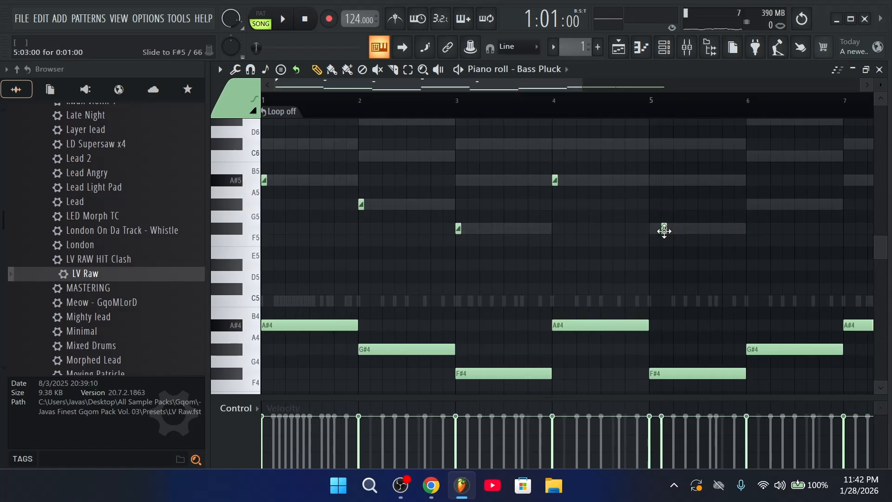
scroll(763, 110, down, 2)
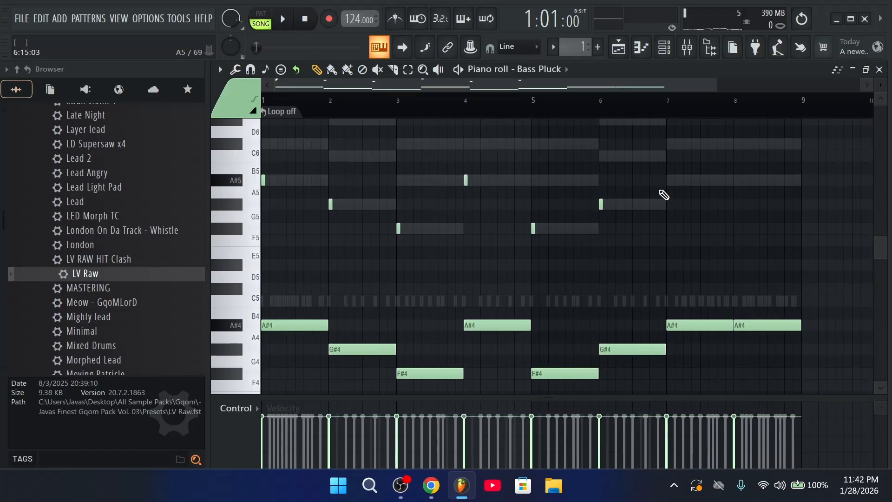
key(ctrl+Down)
key(space)
click(665, 52)
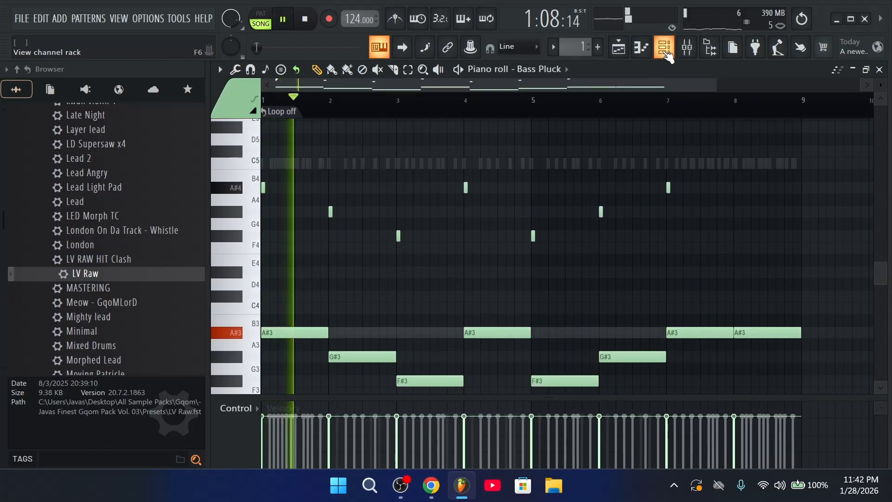
right_click(221, 375)
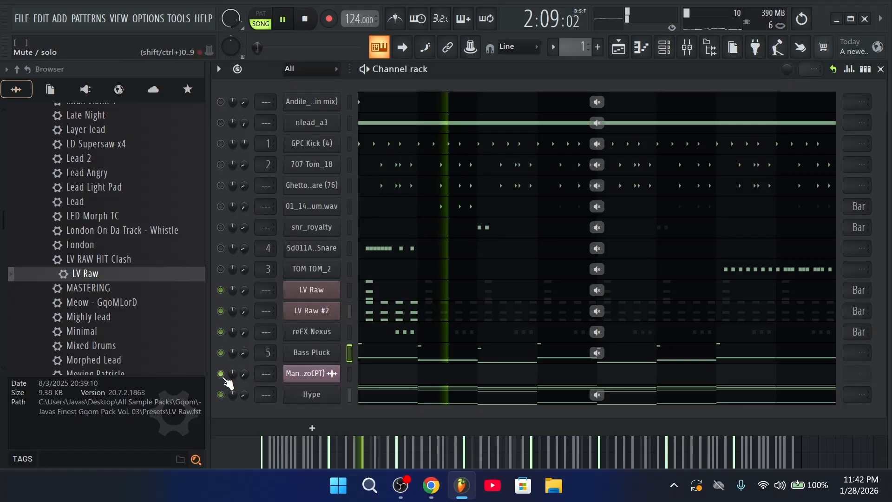
Unsolo and mute the Man I Need sample channel, and revisit the Bass Pluck notes
right_click(221, 376)
click(221, 374)
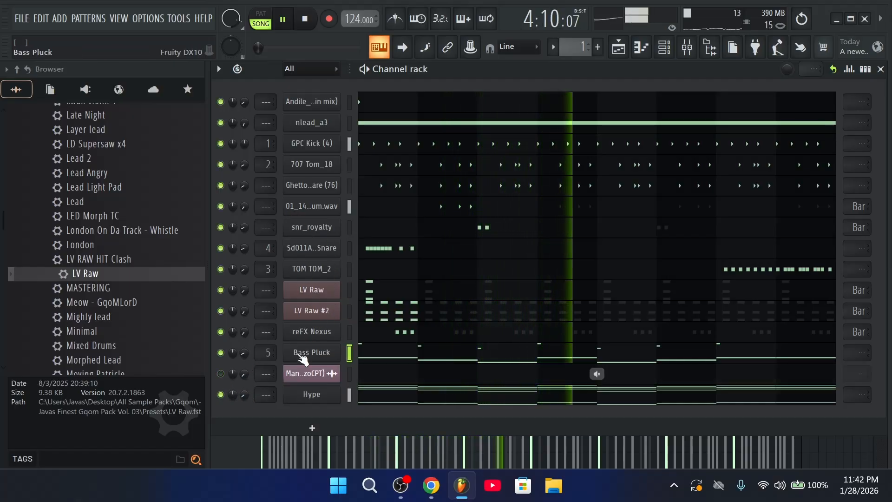
click(597, 353)
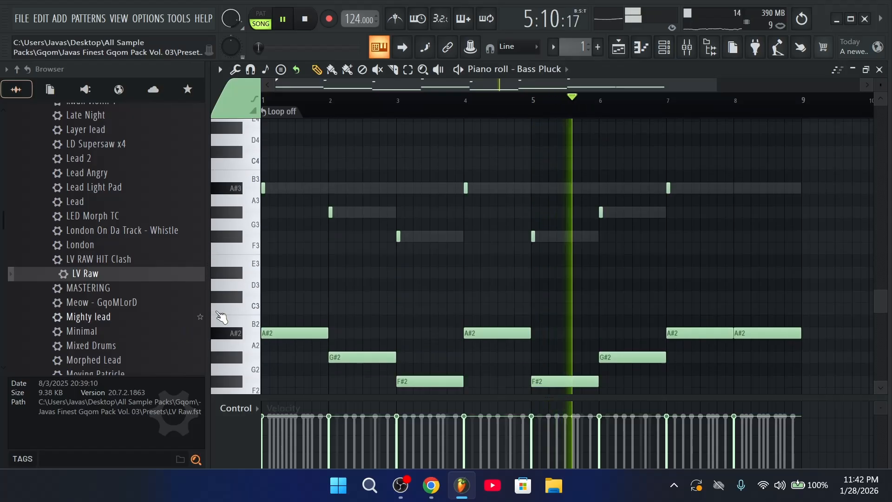
click(664, 49)
Set Hype to about 10%, LV Raw #2 to about 7%, lower Ghetto snare and 707 Tom_18, and snr_royalty to 11%
drag(242, 392, 241, 398)
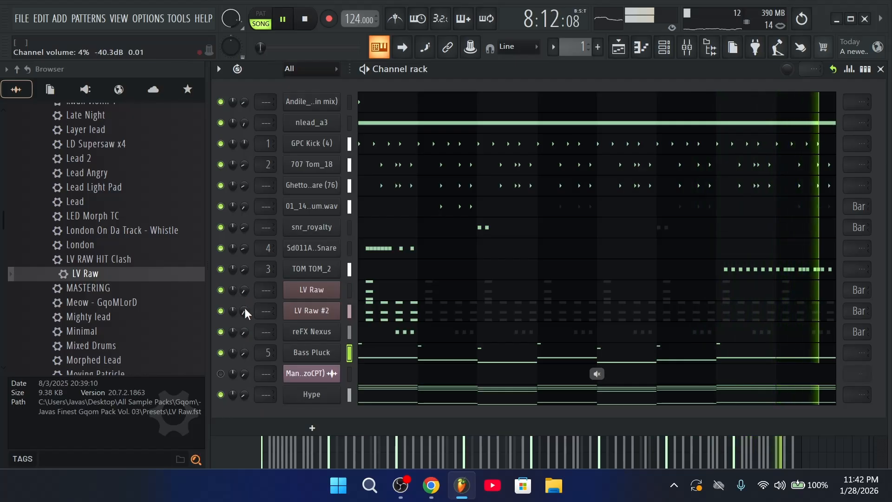
drag(242, 311, 243, 303)
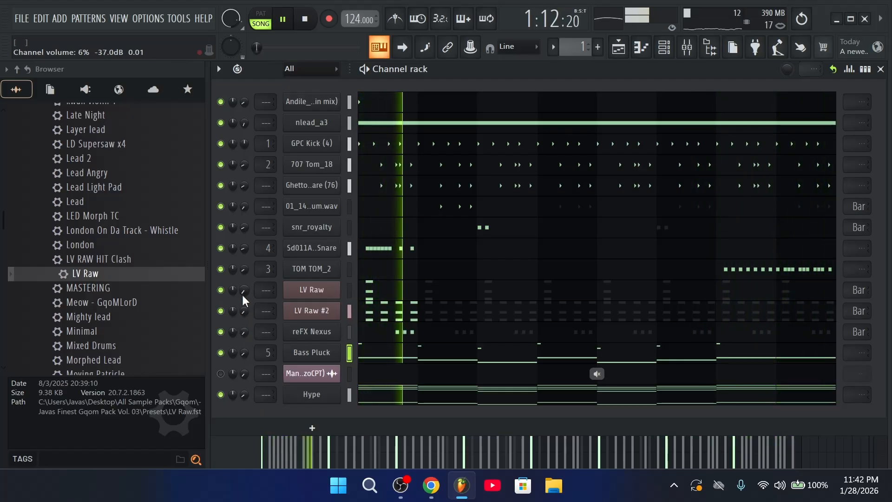
click(666, 46)
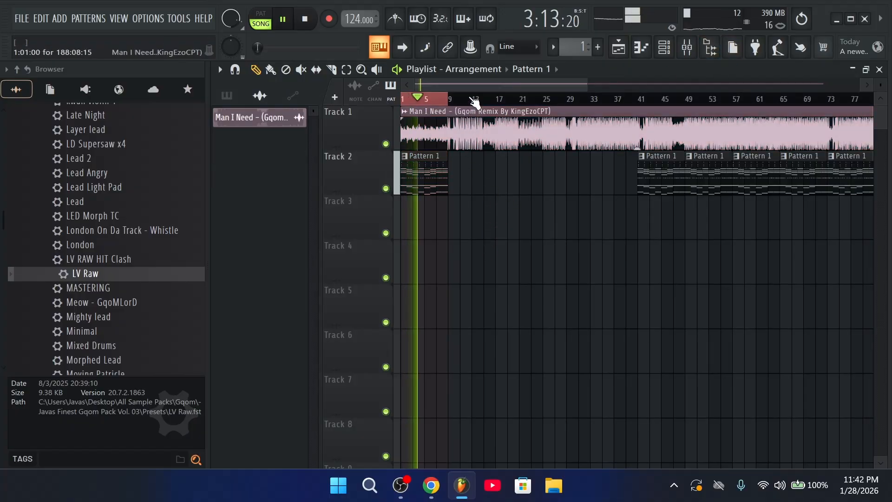
click(665, 46)
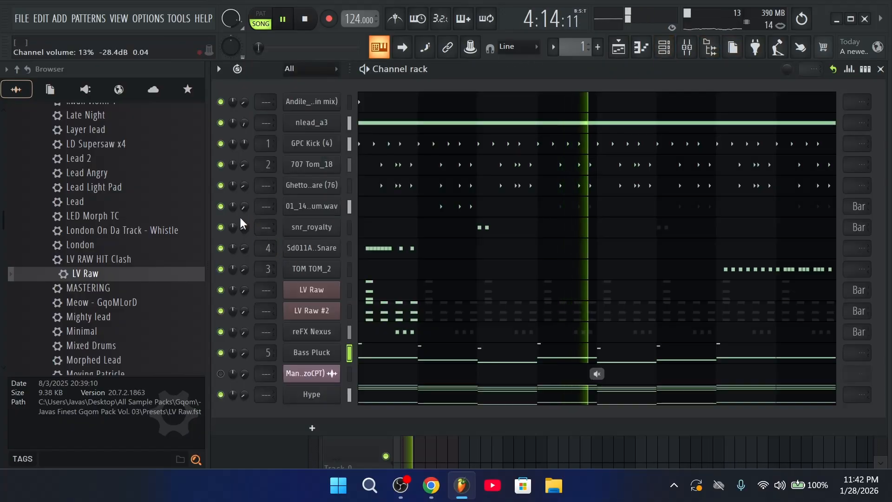
drag(243, 187, 245, 142)
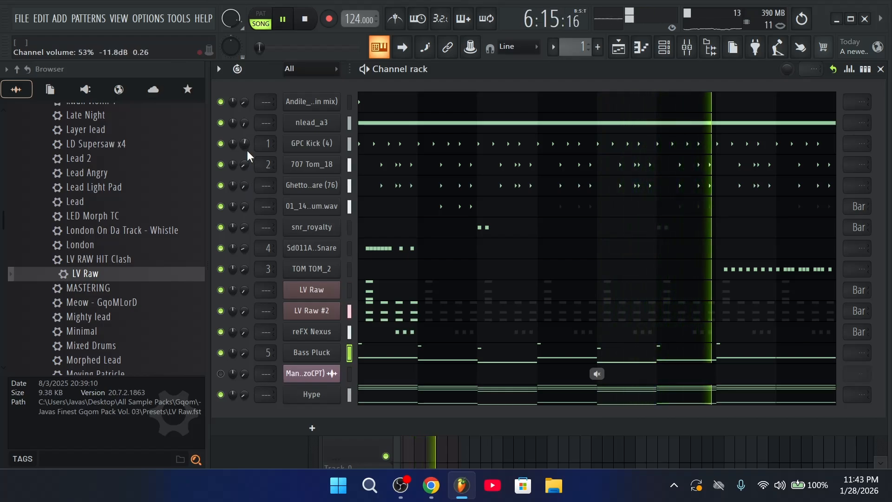
drag(244, 227, 243, 232)
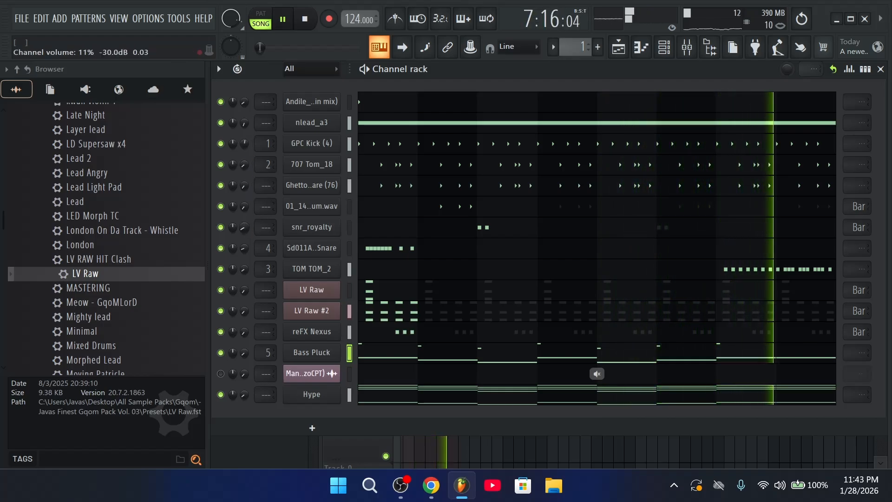
Select all the Pattern 1 clips on Track 2 in the Playlist and delete them
click(618, 50)
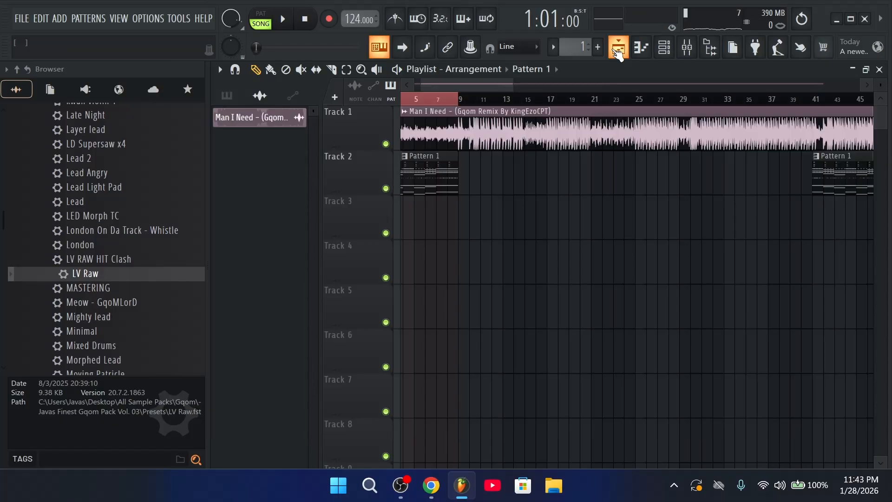
scroll(460, 100, up, 3)
scroll(439, 101, down, 4)
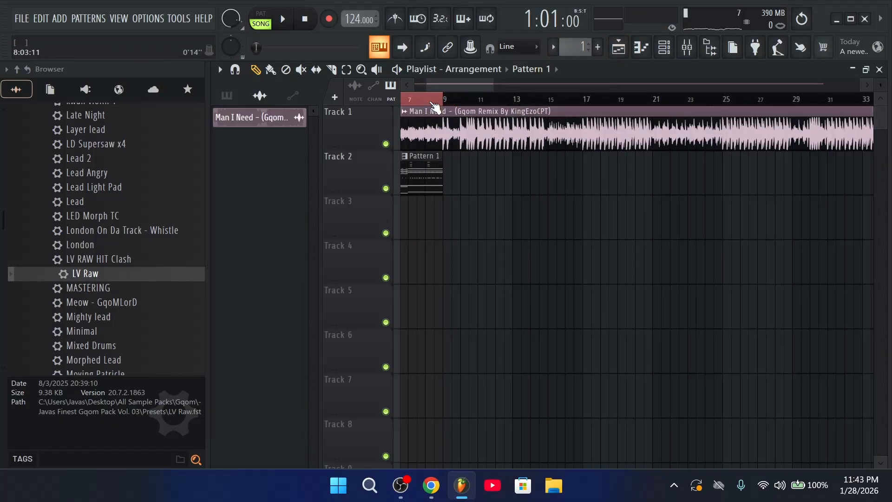
scroll(425, 100, up, 3)
drag(432, 87, 416, 88)
ctrl+drag(517, 101, 349, 117)
right_click(427, 188)
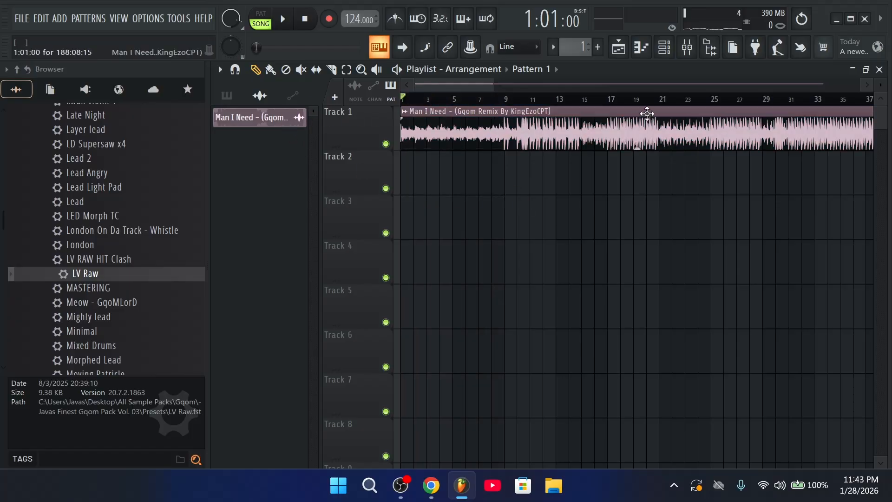
click(664, 47)
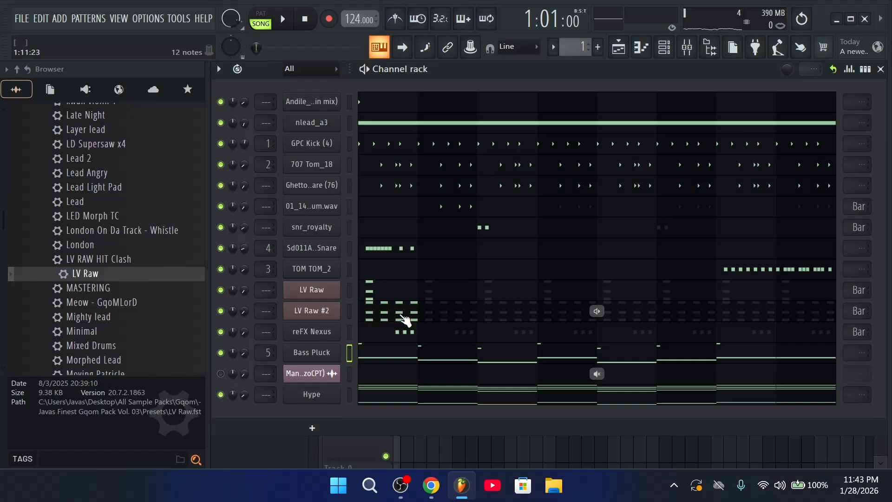
Apply Split by channel to Pattern 1 so each instrument gets its own pattern
click(618, 49)
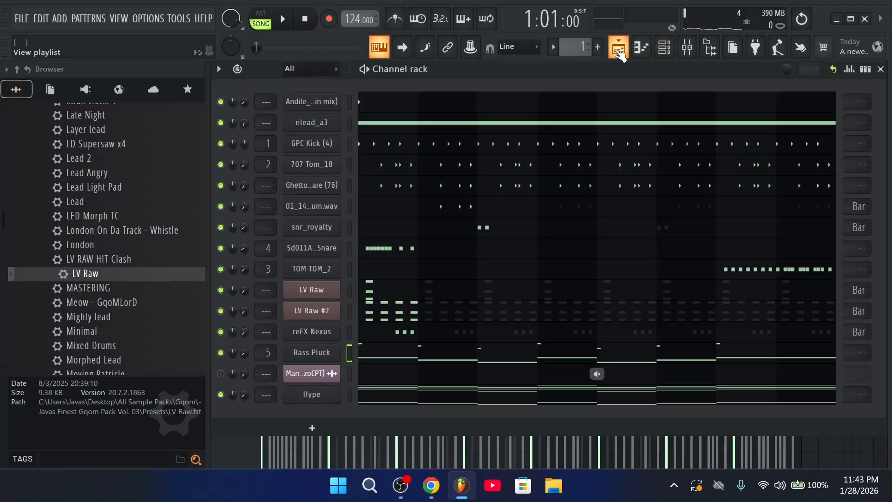
click(558, 48)
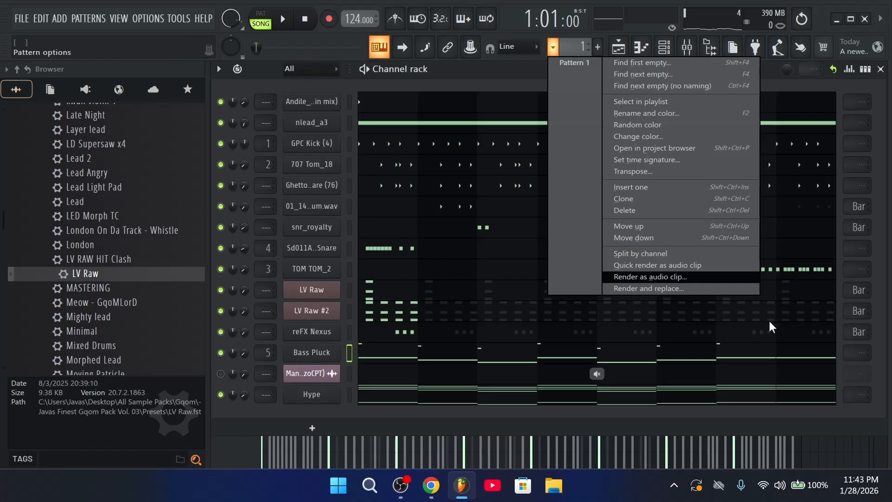
click(668, 255)
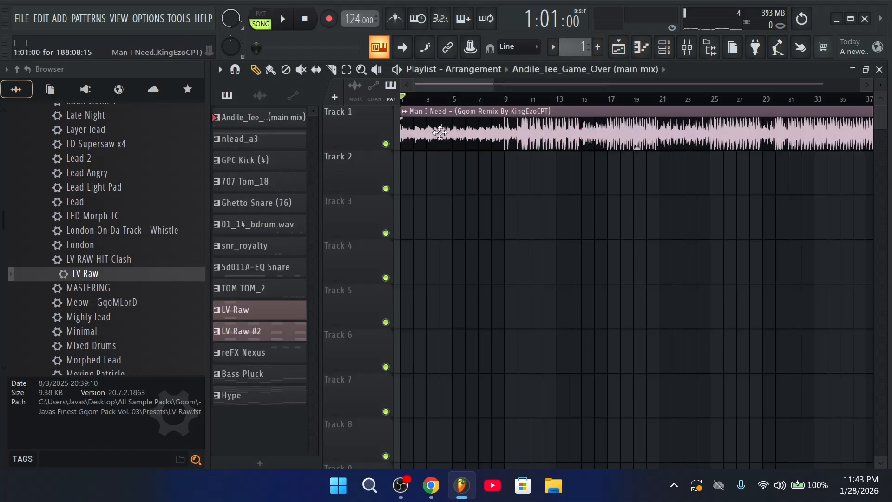
Place a GPC Kick (4) clip on Track 2 at bar 9 and trim it to about half a bar
click(520, 177)
scroll(511, 100, up, 5)
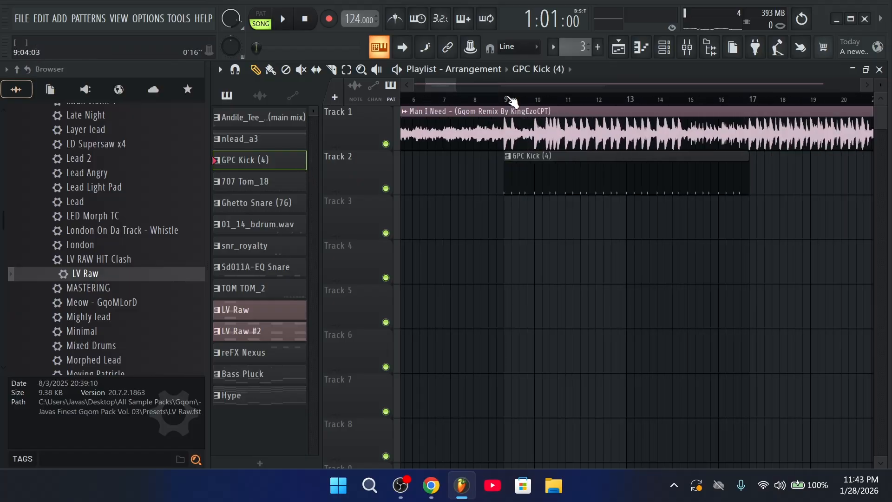
scroll(511, 100, down, 5)
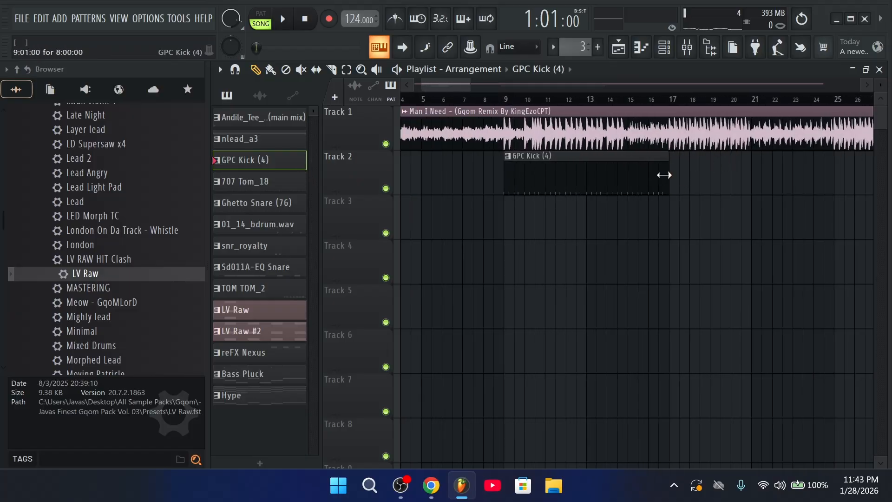
drag(667, 175, 509, 160)
Stretch the GPC Kick (4) clips on Track 2 out to about bar 15
scroll(511, 96, up, 3)
scroll(511, 96, up, 4)
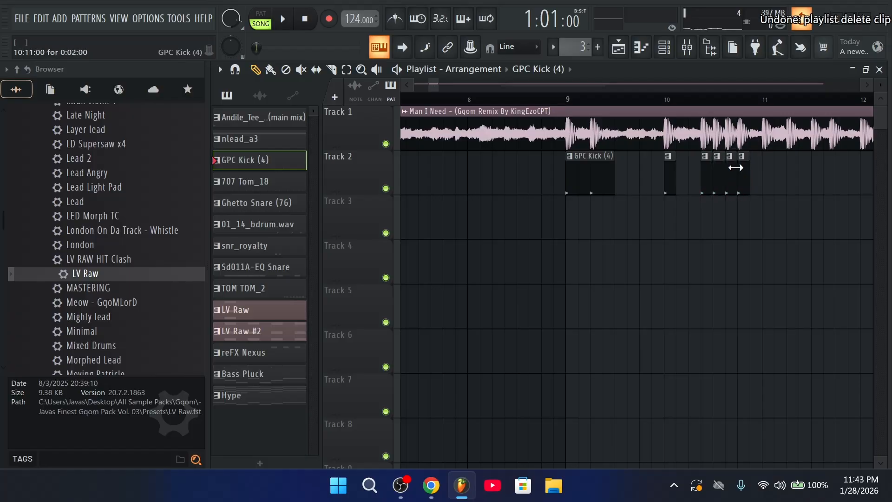
scroll(735, 167, down, 3)
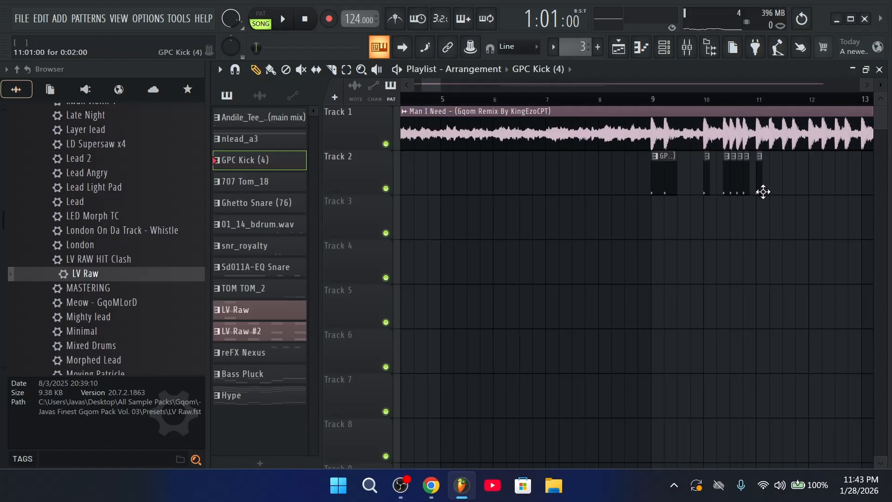
scroll(682, 174, up, 2)
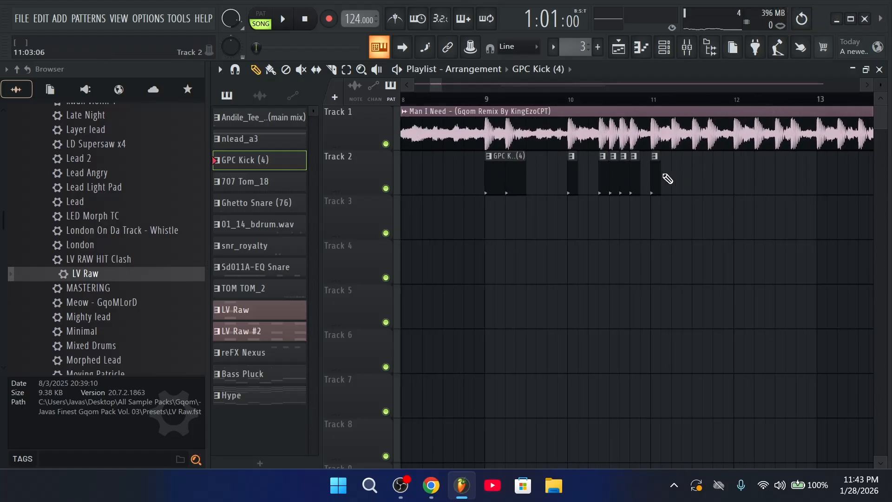
drag(659, 172, 858, 181)
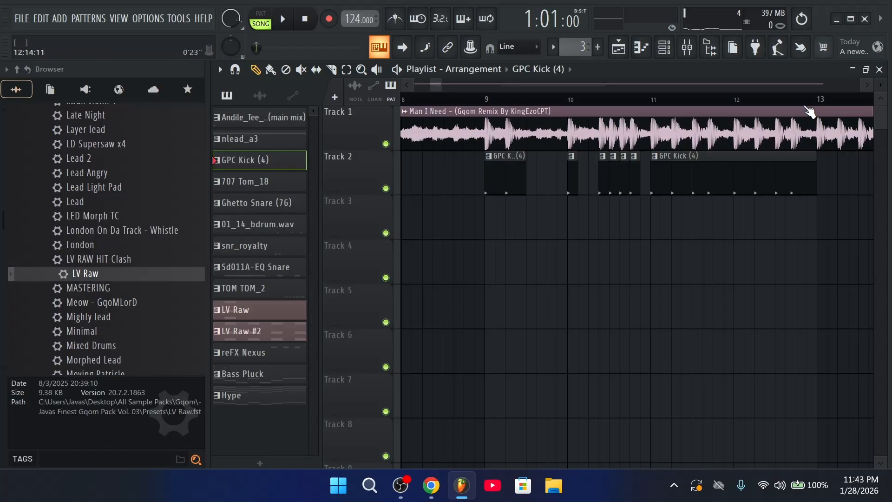
scroll(807, 108, down, 4)
scroll(816, 105, up, 3)
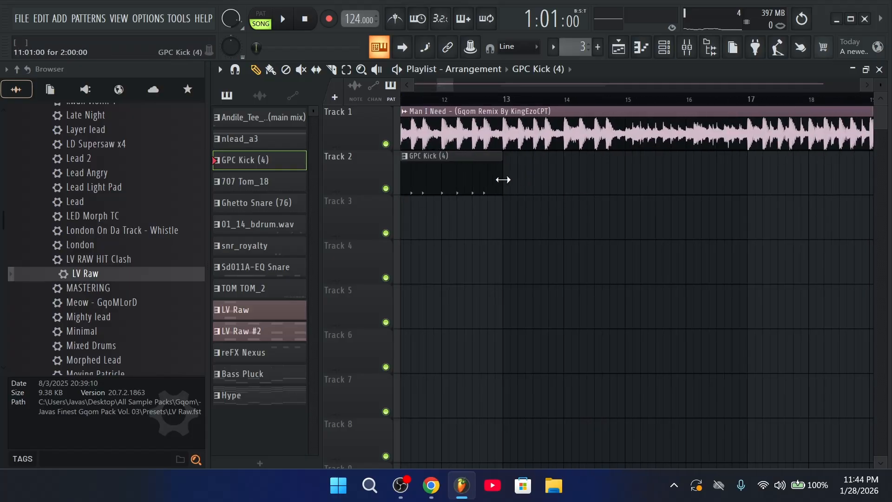
drag(503, 179, 602, 183)
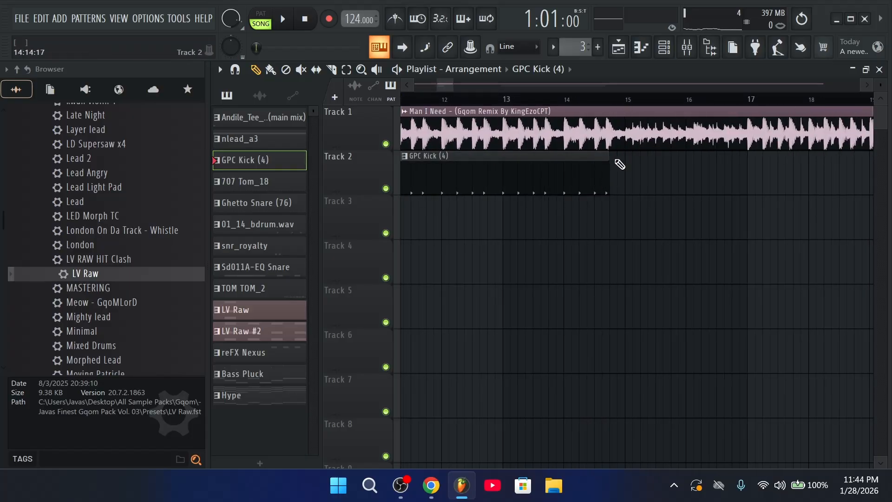
scroll(627, 134, down, 3)
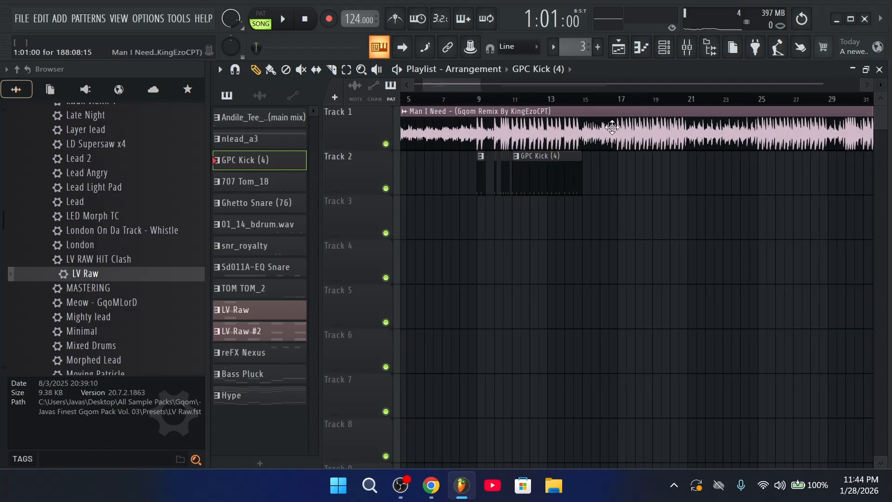
Inspect the Man I Need audio clip settings and stop playback
double_click(583, 134)
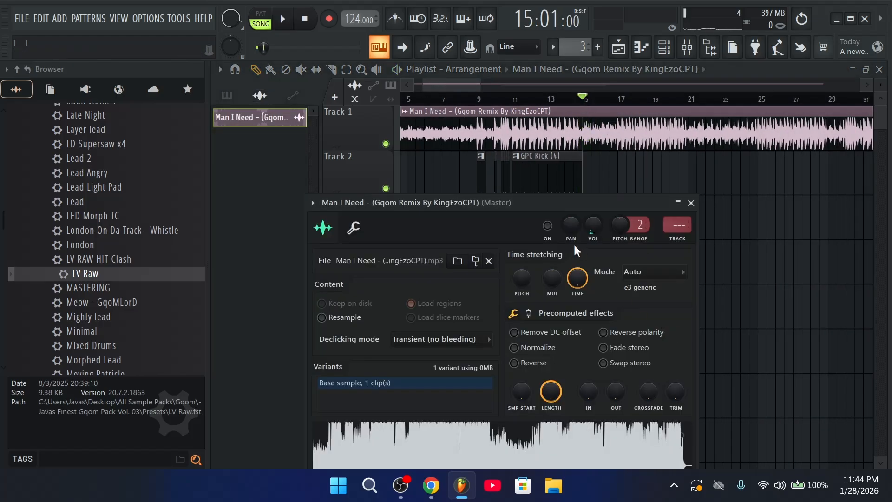
click(691, 203)
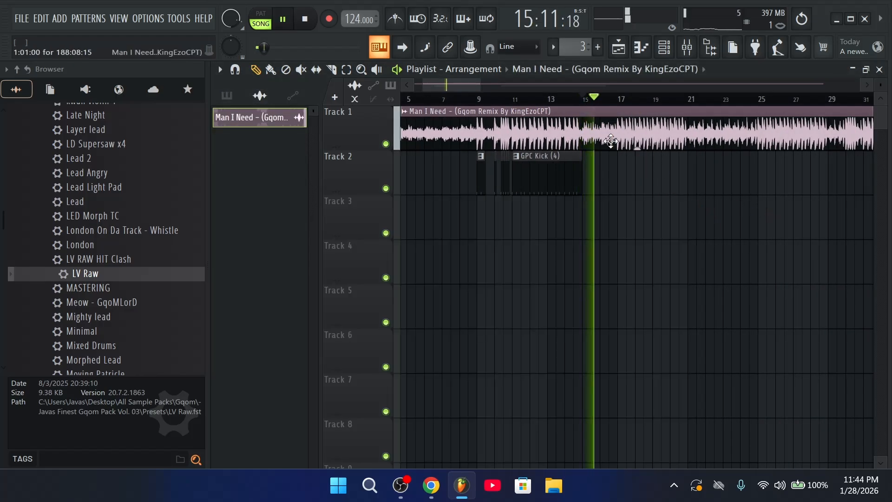
scroll(613, 96, down, 3)
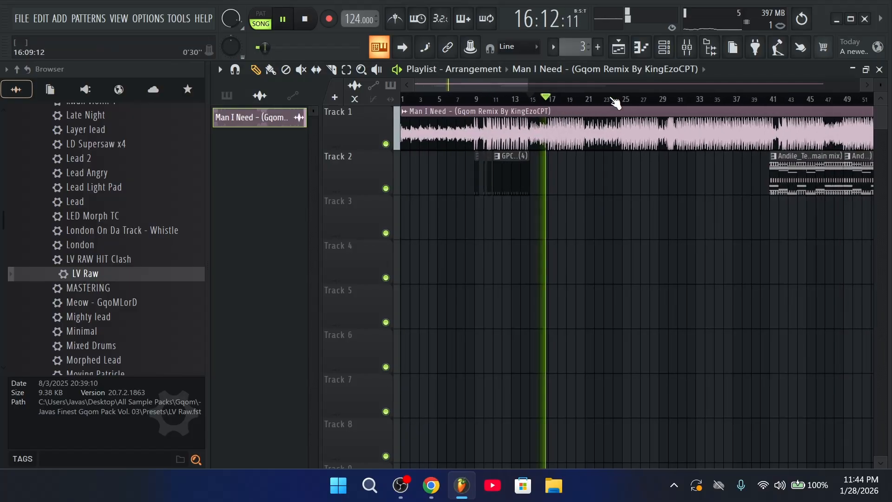
key(space)
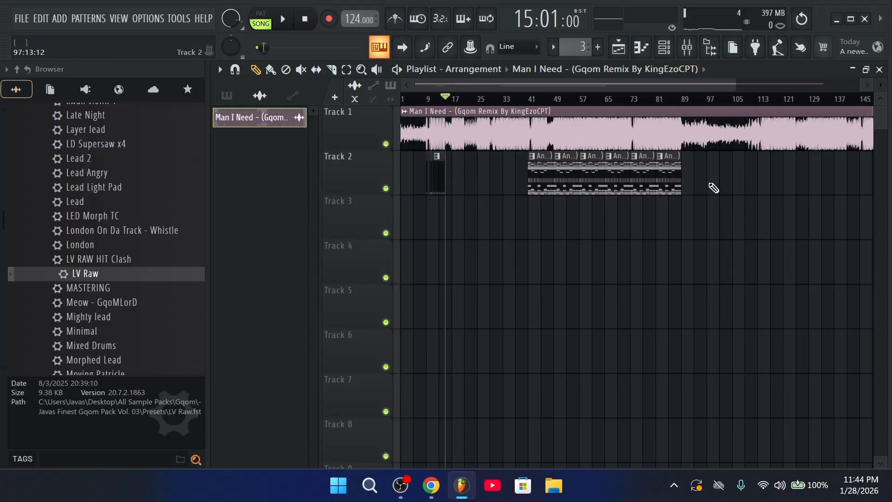
click(665, 47)
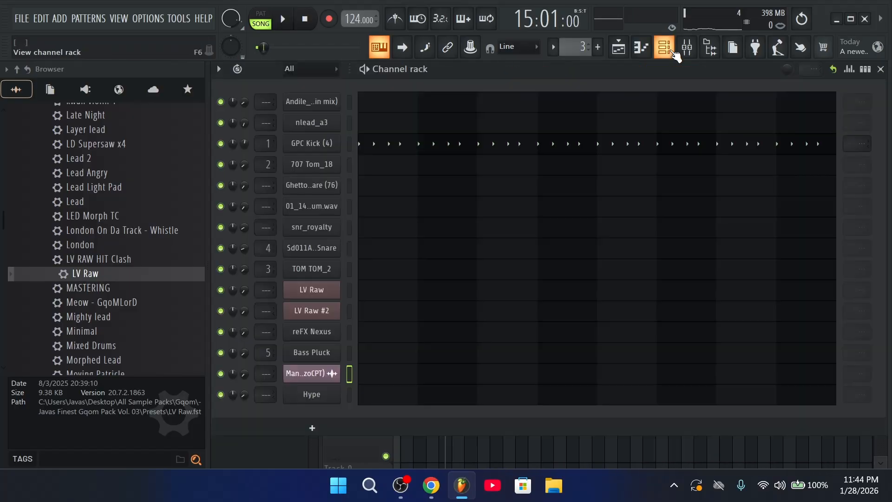
click(622, 53)
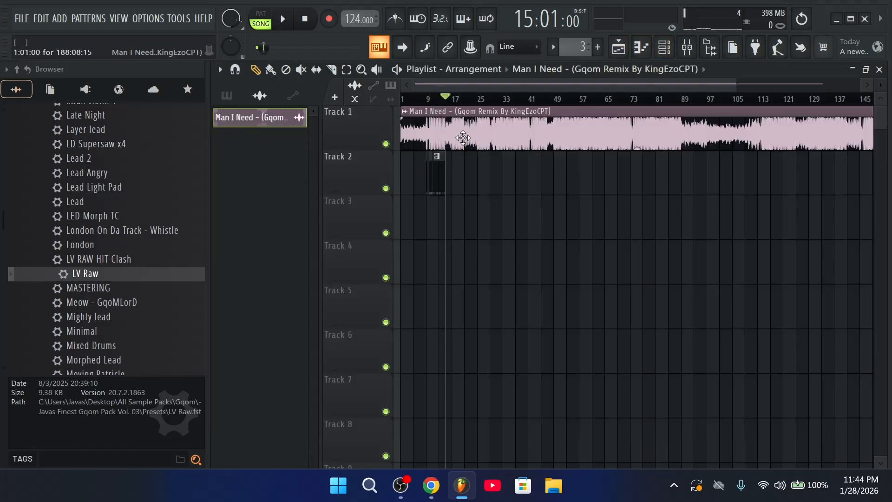
Move the GPC Kick (4) clip from Track 2 down to Track 4
scroll(468, 86, up, 3)
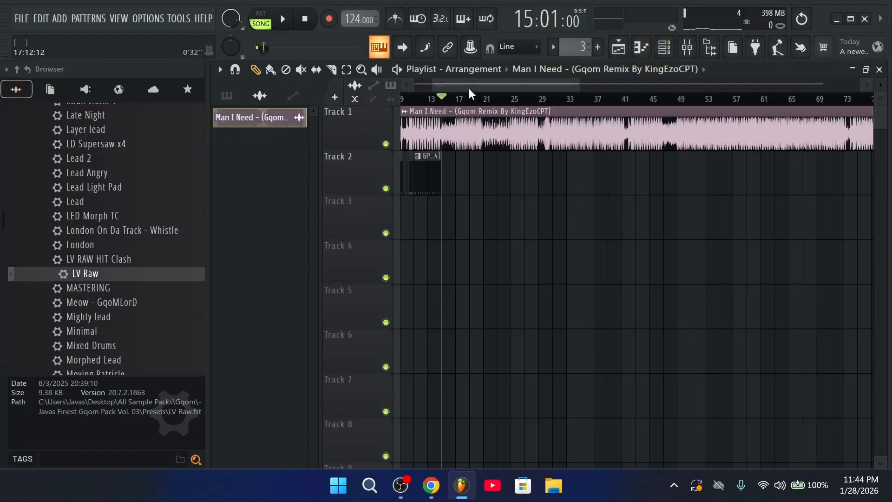
drag(467, 87, 418, 85)
click(226, 95)
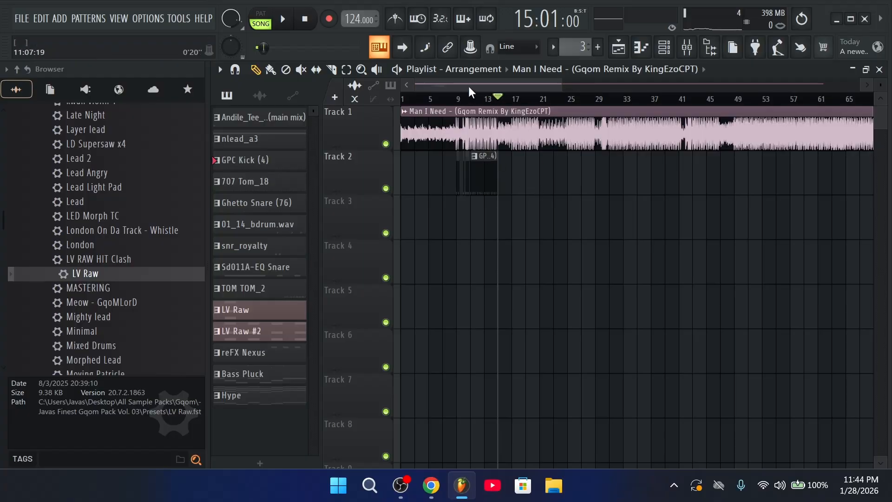
scroll(469, 92, up, 3)
drag(565, 185, 566, 230)
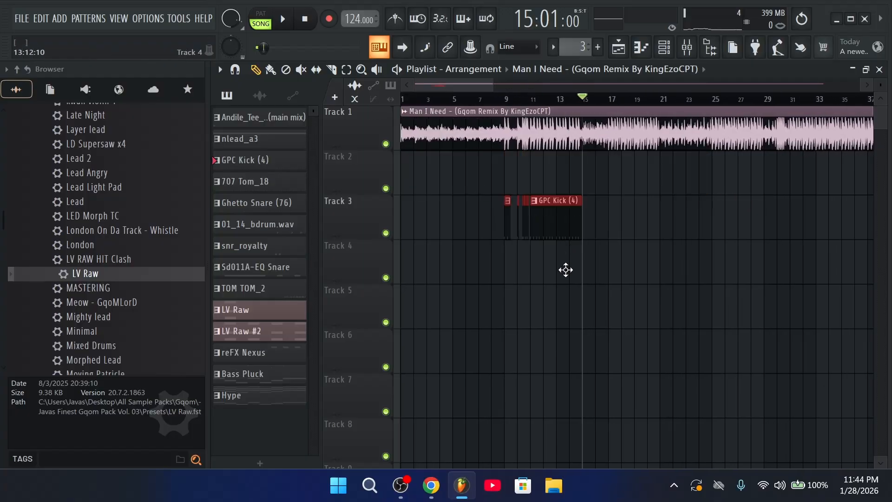
drag(565, 269, 565, 268)
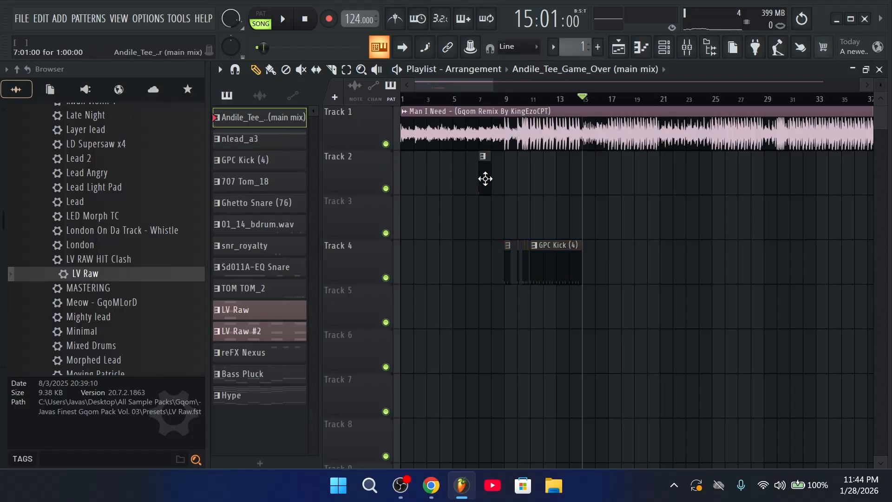
Place nlead_a3 at bar 1 on Track 3 and duplicate the Track 2–3 clips to bar 17
drag(484, 179, 406, 179)
click(249, 142)
drag(527, 222, 415, 223)
drag(570, 230, 502, 233)
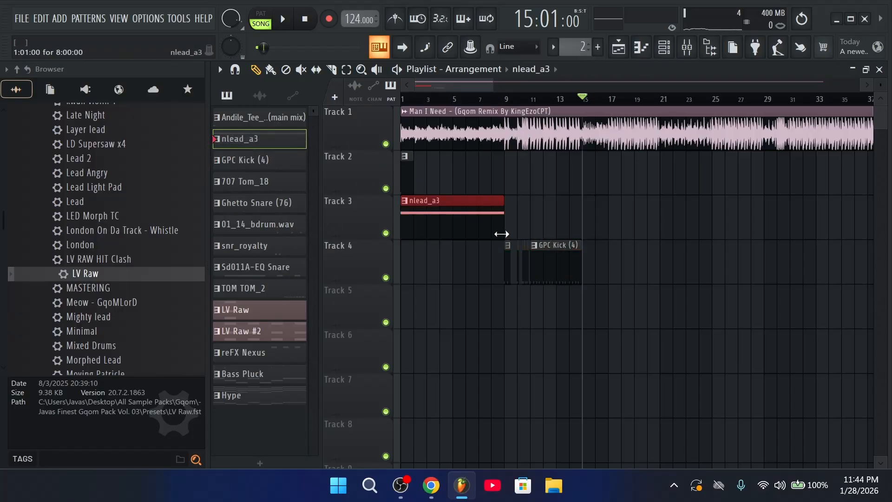
key(ctrl+b)
drag(641, 230, 411, 169)
key(ctrl+b)
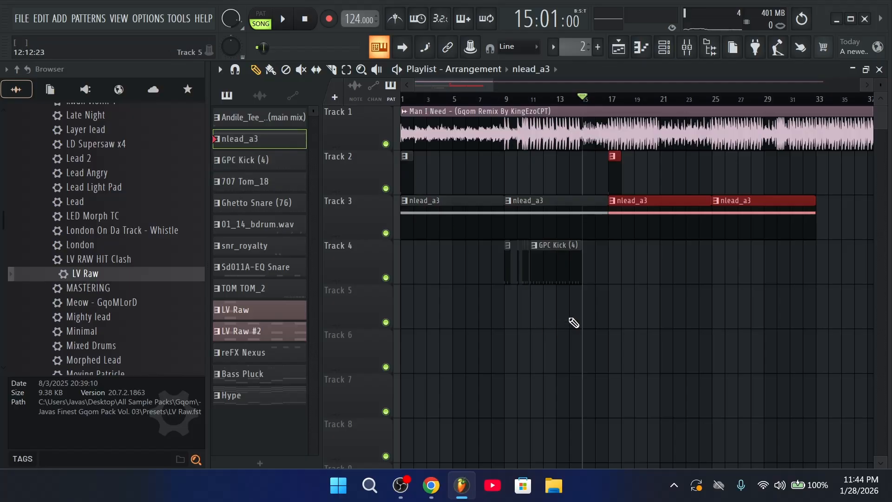
Paint an LV Raw clip on Track 8 at bar 1 and duplicate it to bars 9–17
click(255, 183)
key(space)
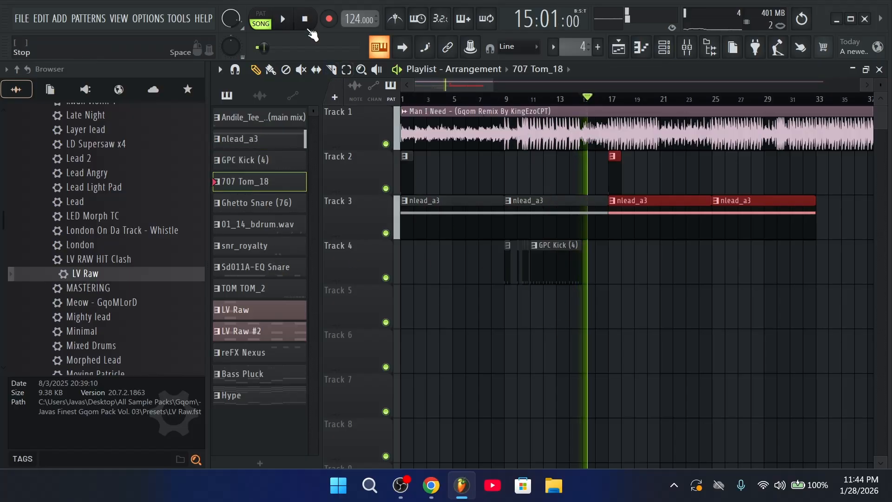
key(space)
click(279, 331)
click(252, 318)
scroll(491, 408, down, 2)
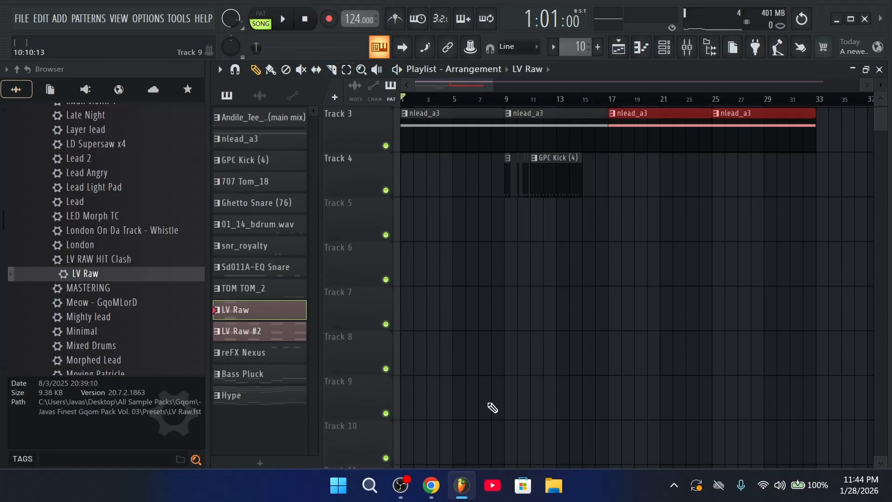
click(428, 347)
drag(428, 348, 507, 360)
click(454, 352)
key(ctrl+b)
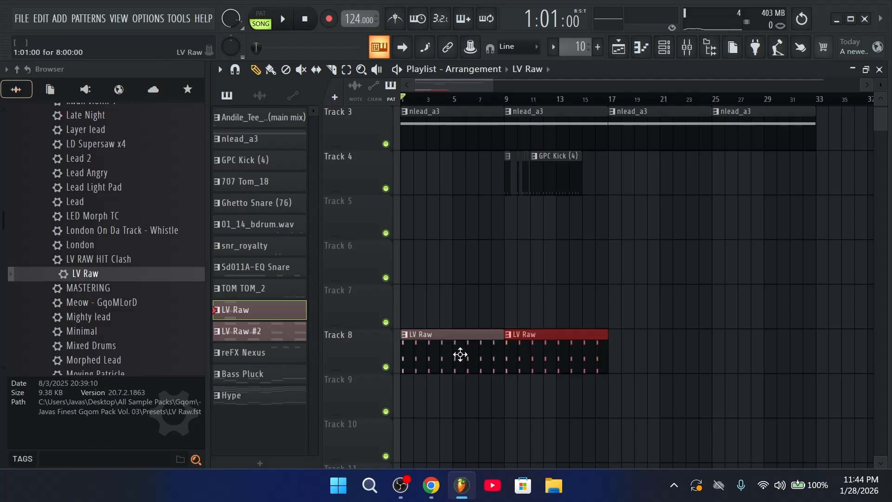
Add reFX Nexus clips on Track 7 covering bars 1–9 and from bar 9
click(269, 354)
click(427, 312)
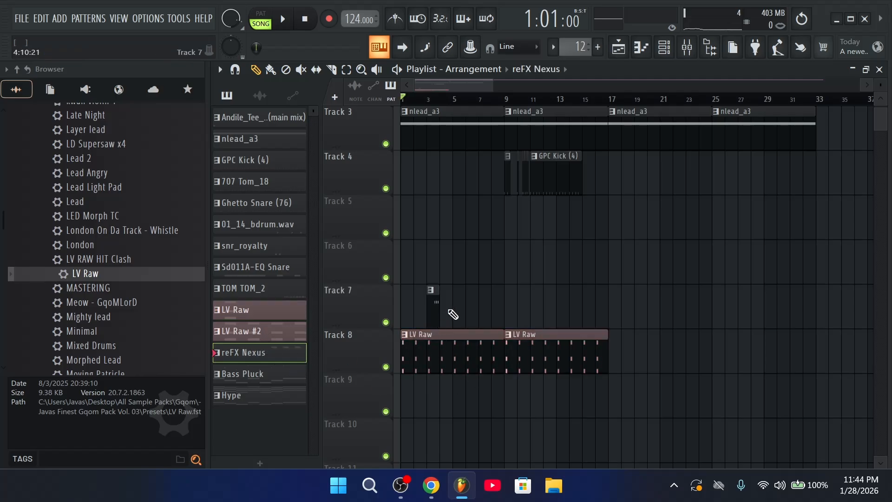
drag(413, 308, 506, 311)
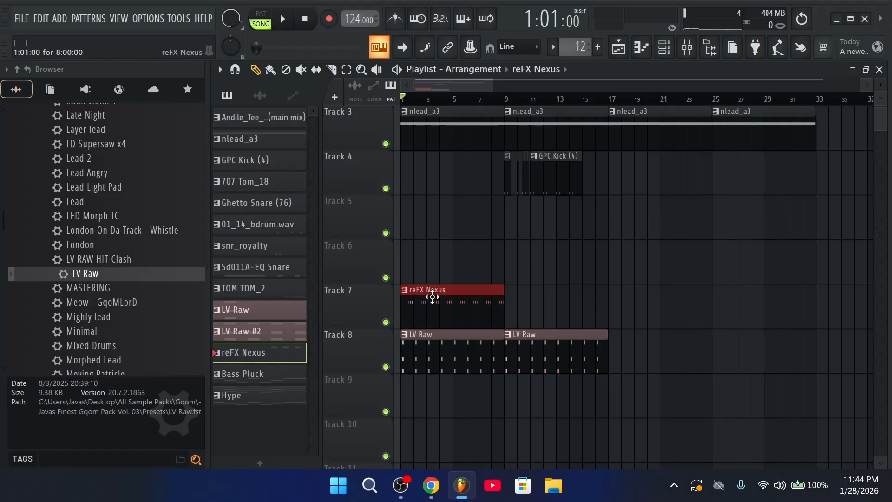
click(508, 307)
scroll(633, 326, up, 2)
key(space)
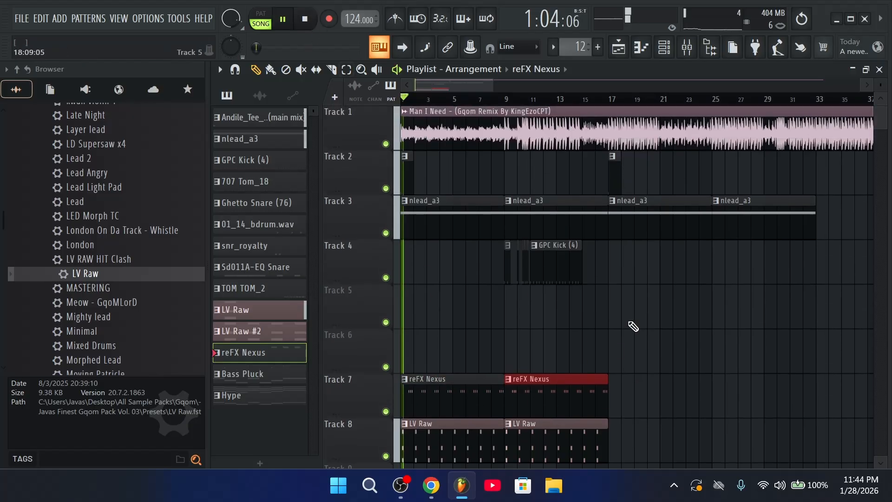
scroll(615, 329, down, 3)
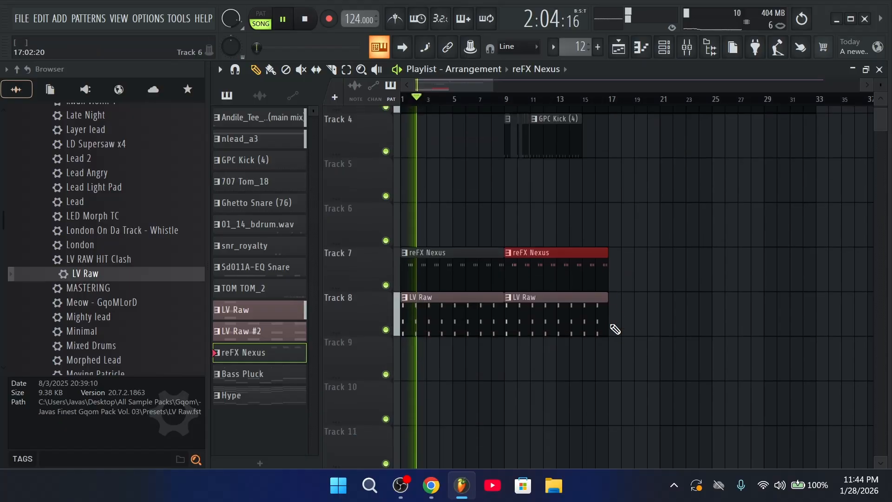
scroll(613, 333, up, 3)
scroll(604, 332, down, 3)
drag(634, 327, 412, 356)
scroll(575, 324, up, 3)
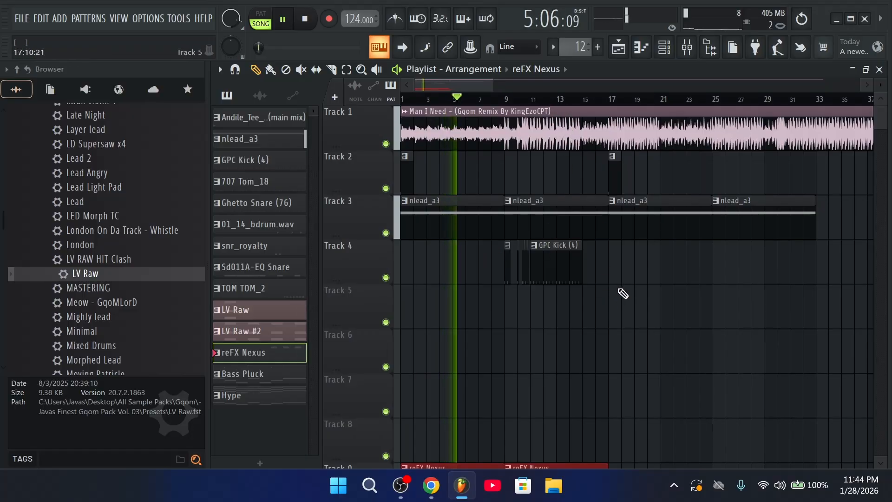
Place a TOM TOM_2 clip at bar 9 and shift the lower tracks down
click(276, 289)
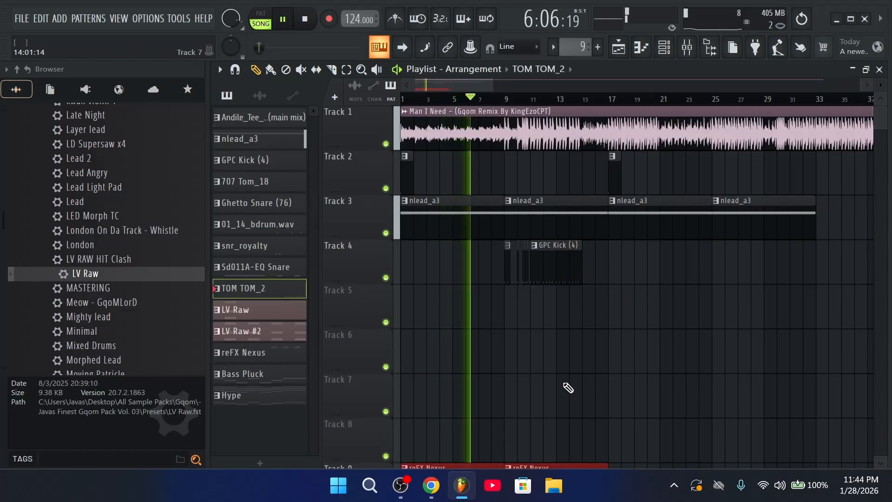
scroll(519, 420, down, 3)
click(514, 307)
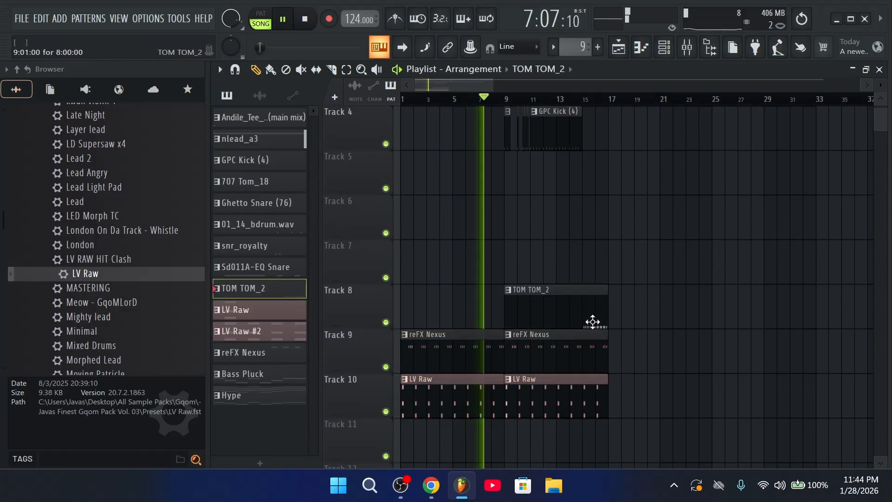
drag(648, 403, 397, 318)
drag(492, 345, 475, 395)
scroll(495, 397, up, 3)
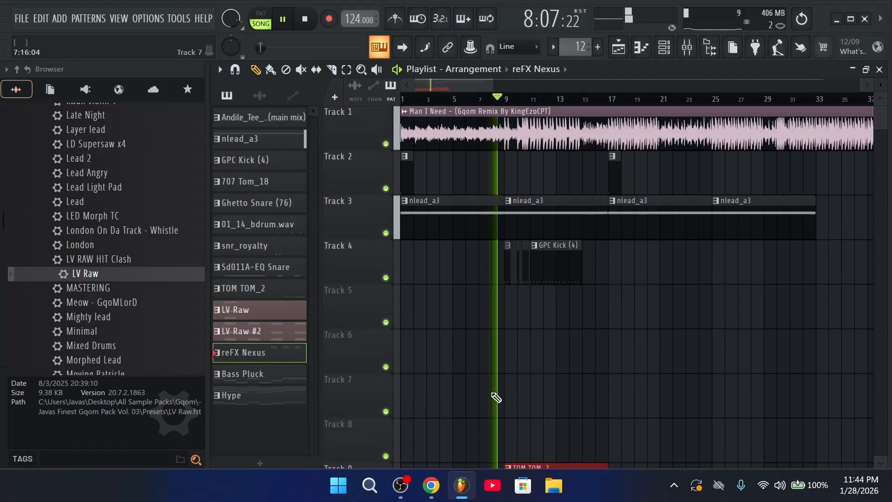
scroll(98, 285, up, 15)
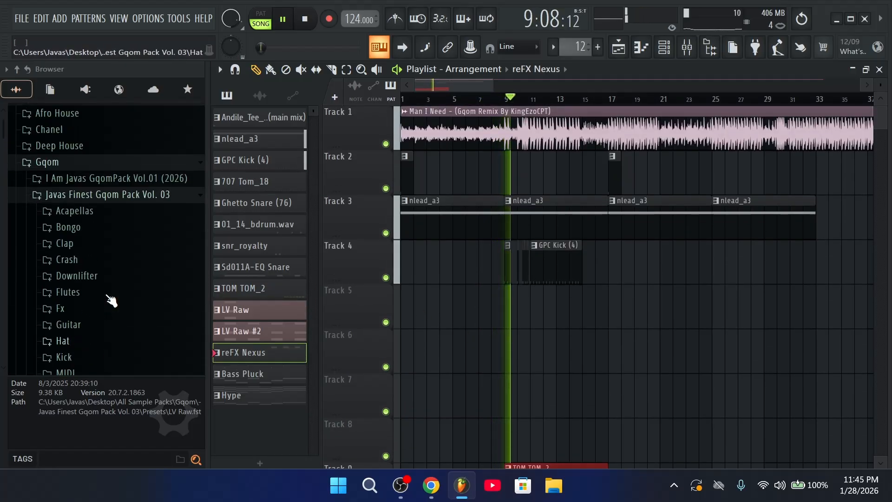
Collapse the Gqom browser folder and play the arrangement from bar 8 to review it
scroll(112, 300, up, 3)
click(89, 300)
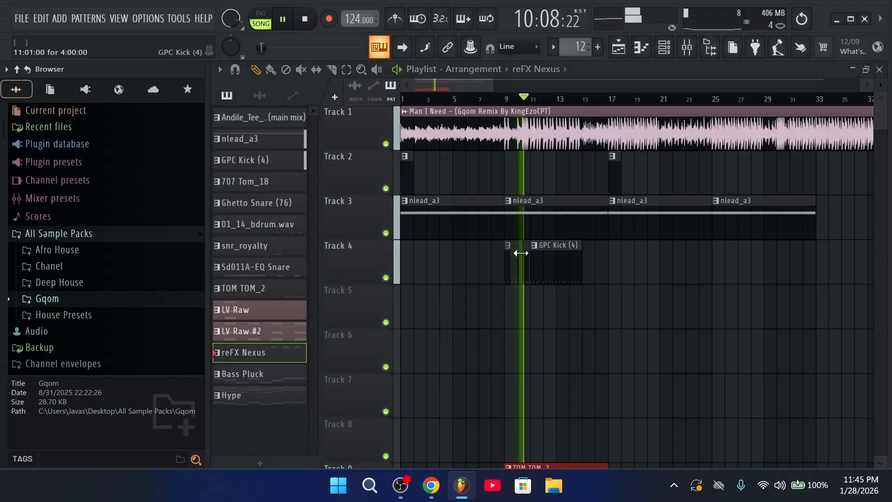
key(space)
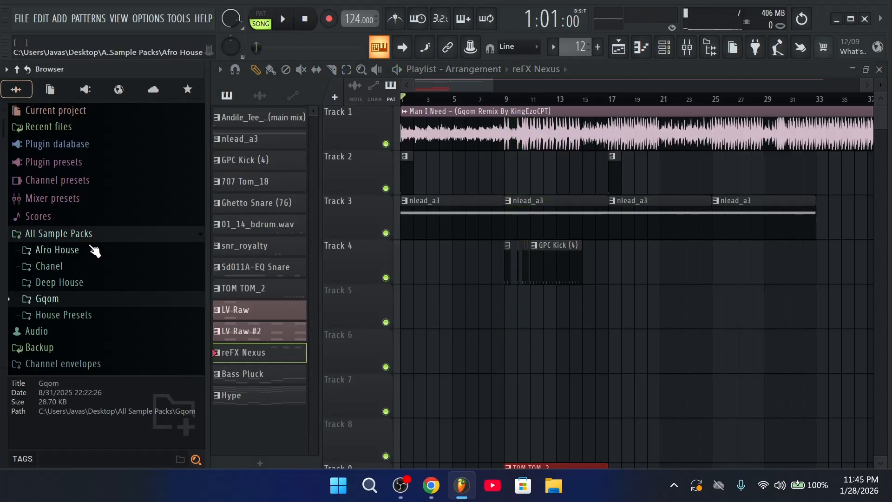
click(493, 100)
key(space)
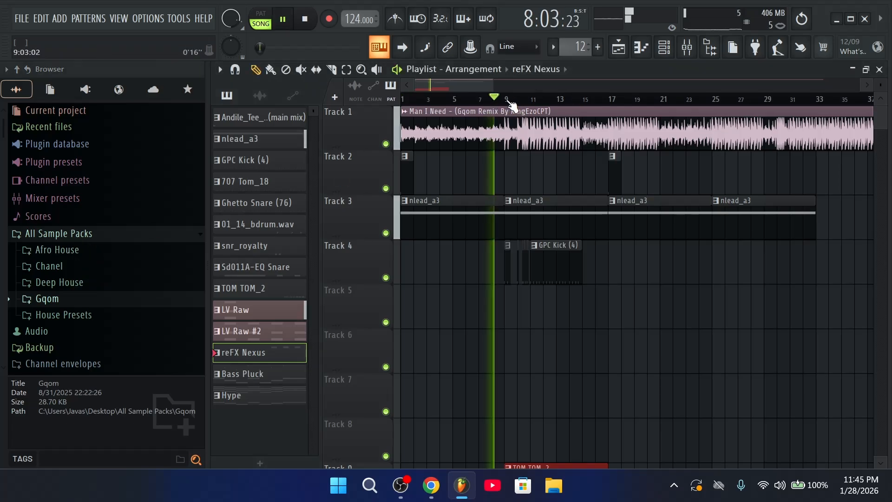
scroll(511, 101, up, 2)
scroll(517, 102, down, 2)
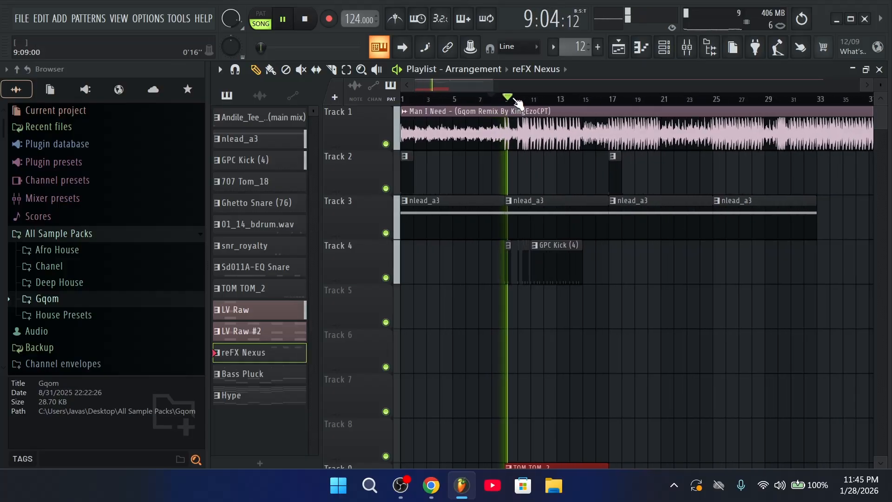
scroll(607, 344, down, 3)
scroll(577, 329, up, 3)
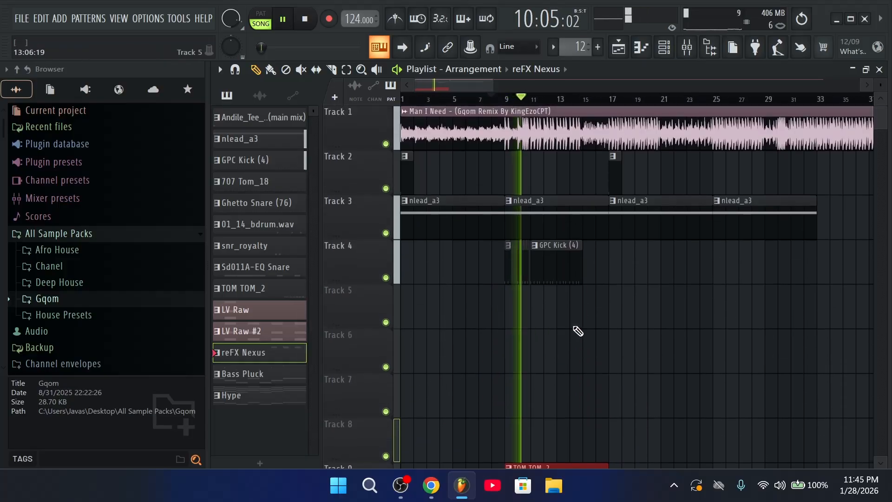
scroll(610, 301, down, 1)
scroll(609, 302, down, 5)
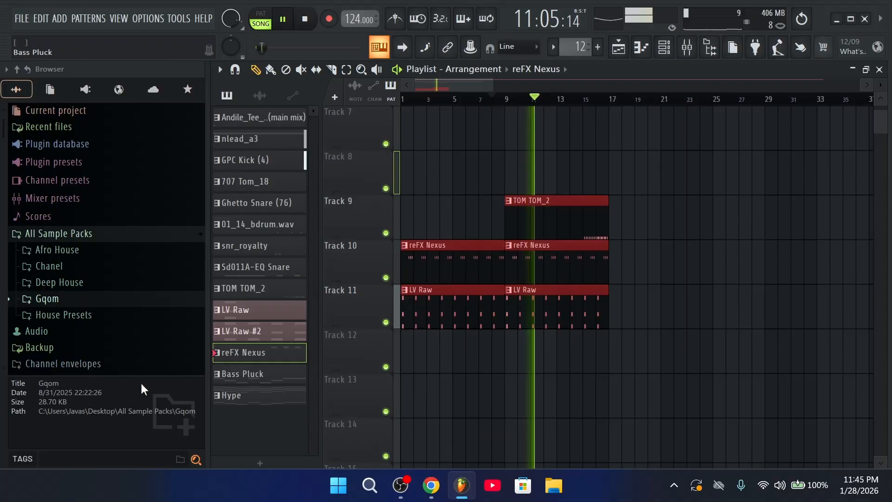
key(space)
Paint a Hype clip on Track 12 at bar 1 and duplicate it to bar 9
click(254, 397)
drag(551, 367, 445, 362)
key(ctrl+b)
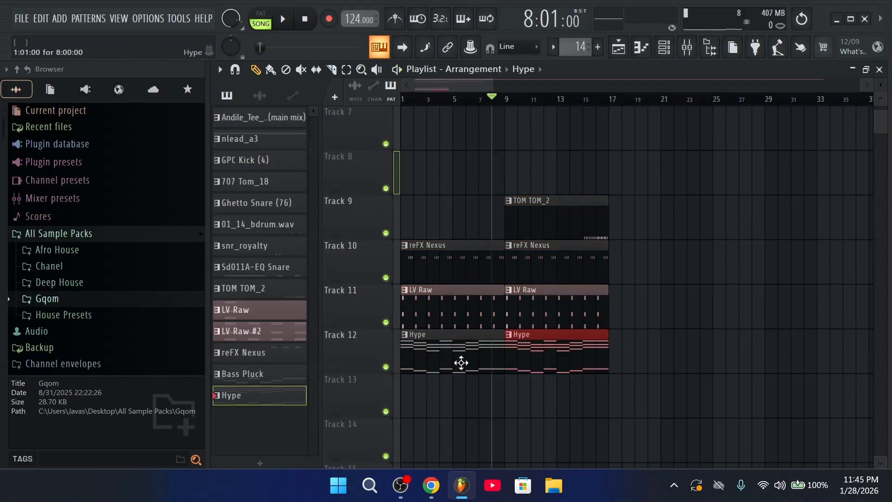
key(space)
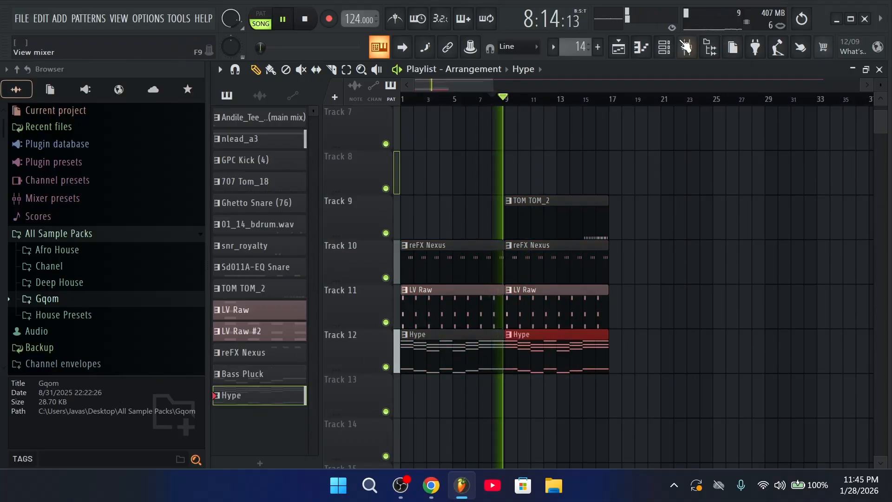
key(F6)
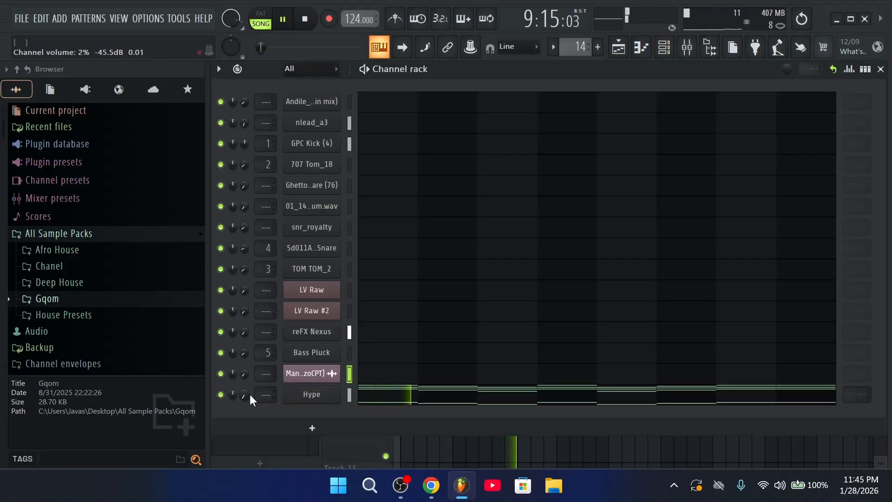
click(628, 56)
scroll(683, 301, up, 5)
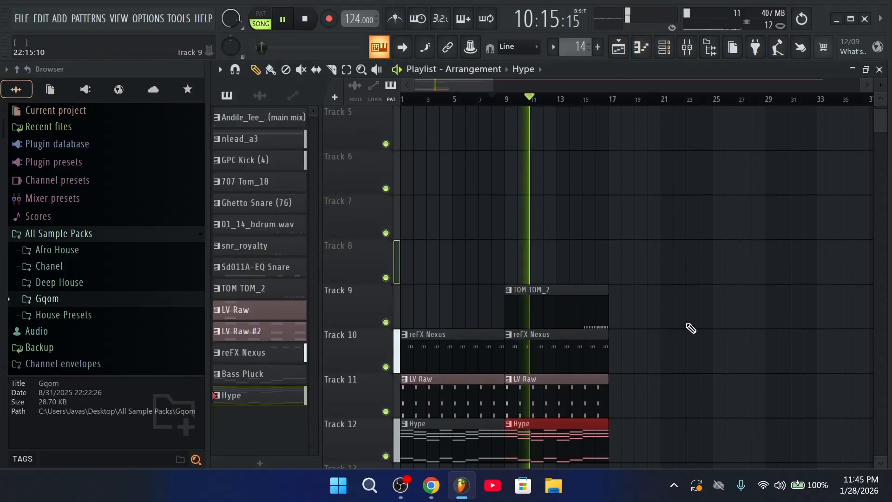
scroll(642, 272, down, 3)
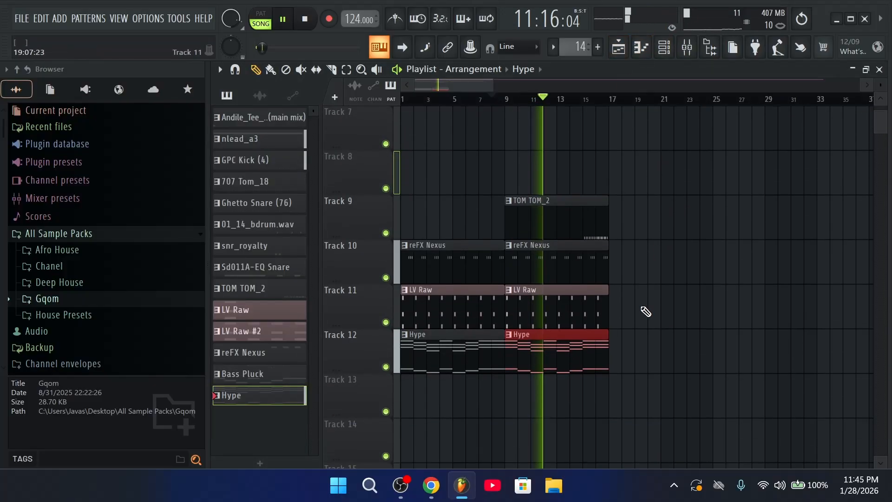
ctrl+scroll(645, 313, down, 2)
scroll(637, 325, up, 2)
scroll(627, 334, up, 3)
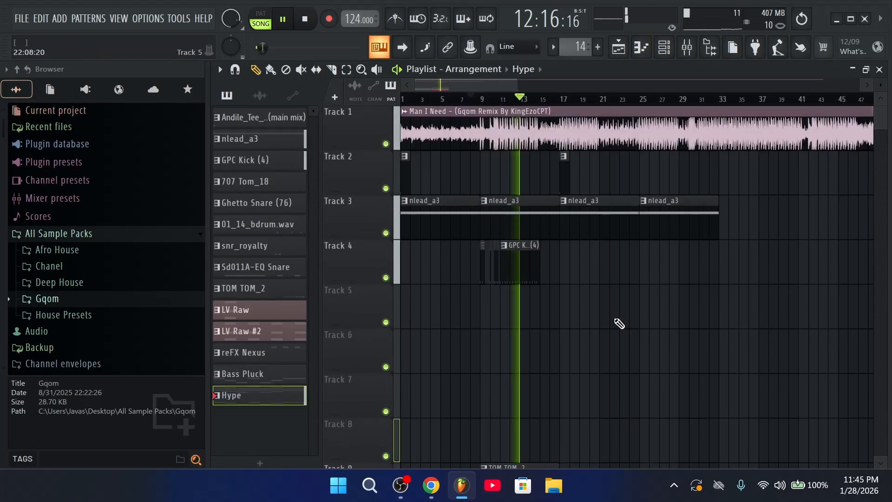
Place a second GPC Kick (4) clip on Track 4 at bar 17
click(527, 275)
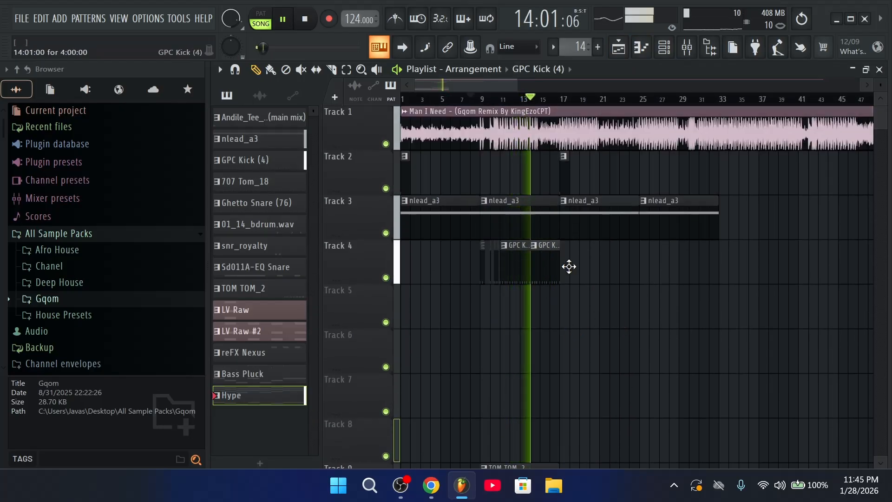
click(567, 265)
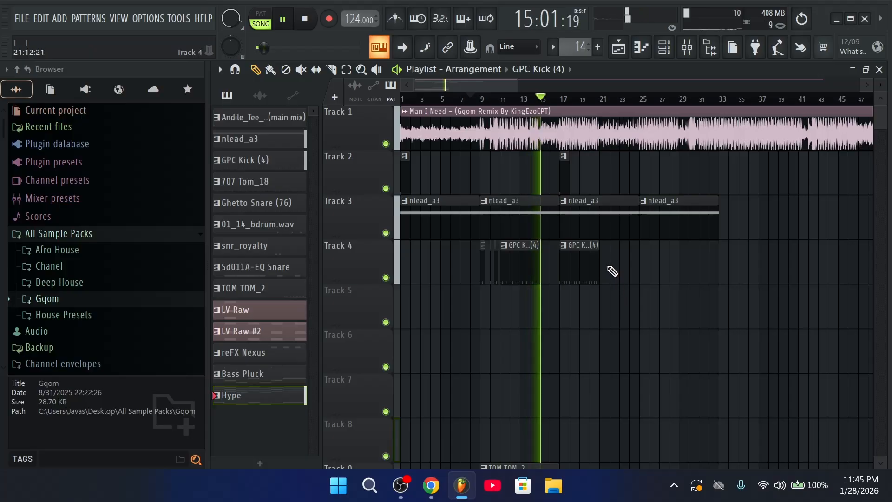
scroll(468, 352, down, 1)
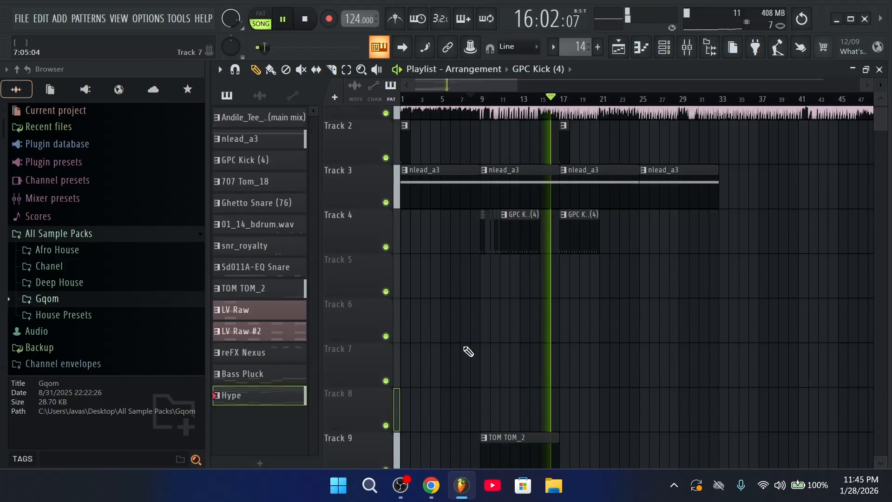
scroll(348, 319, down, 3)
scroll(589, 302, up, 4)
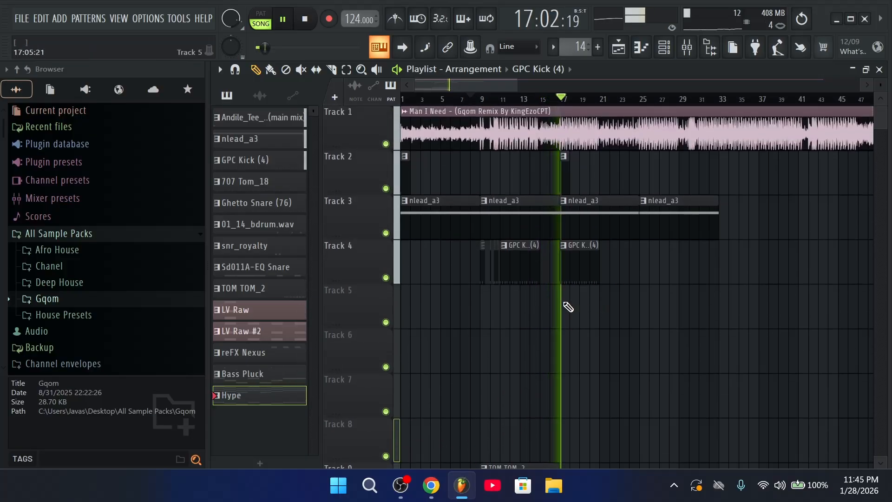
Paint 707 Tom_18, Ghetto Snare (76) and snr_royalty clips at bar 17 on Tracks 5–7, stretching snr_royalty to about nine bars
click(275, 164)
key(space)
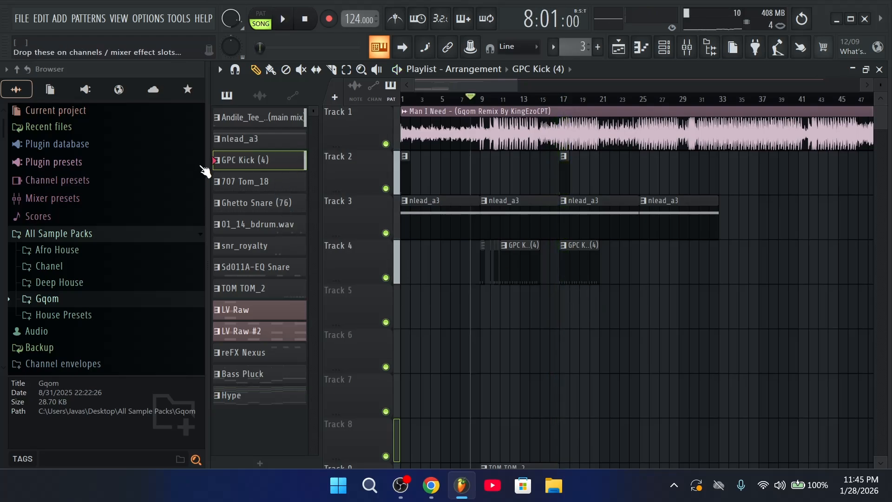
click(245, 182)
click(572, 313)
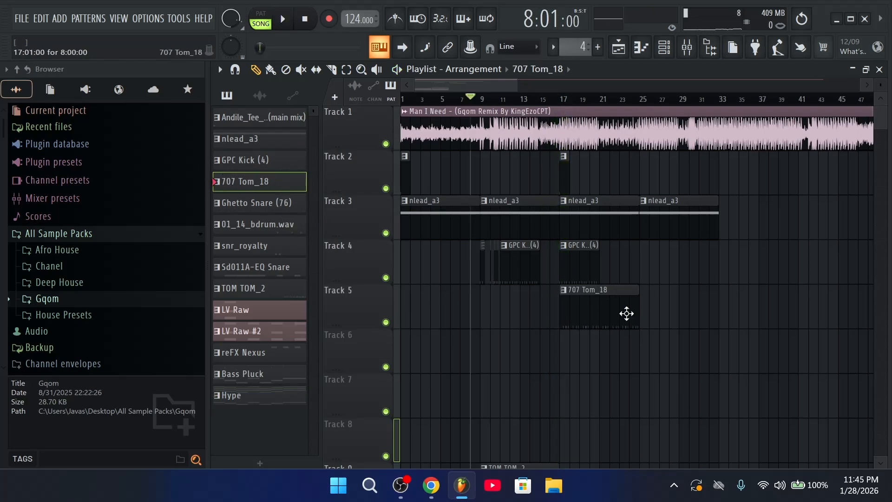
click(263, 203)
click(562, 352)
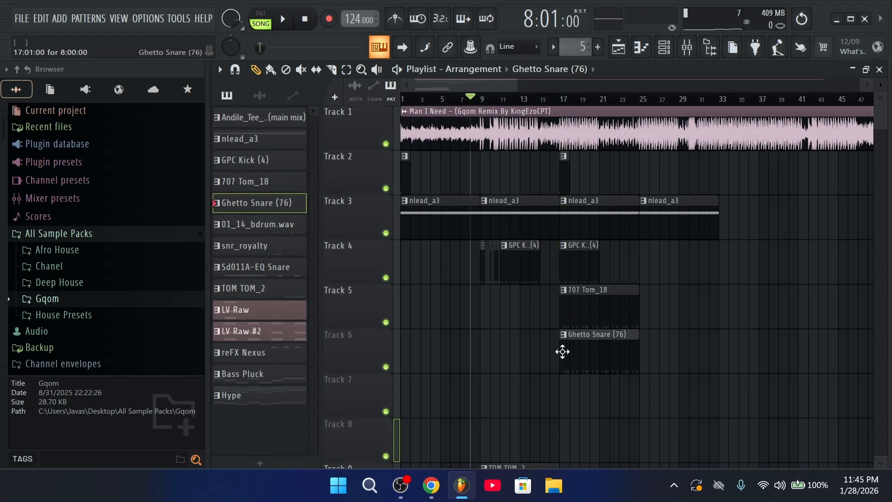
click(290, 230)
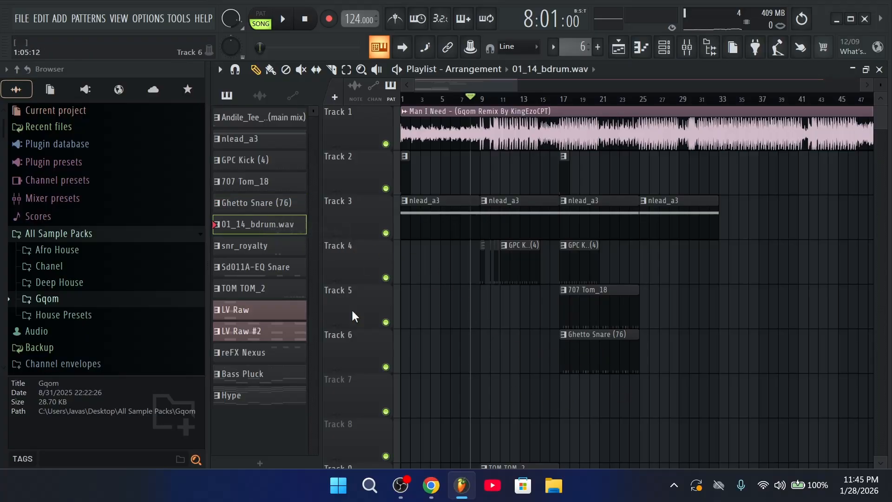
click(281, 247)
click(564, 398)
drag(587, 403, 644, 412)
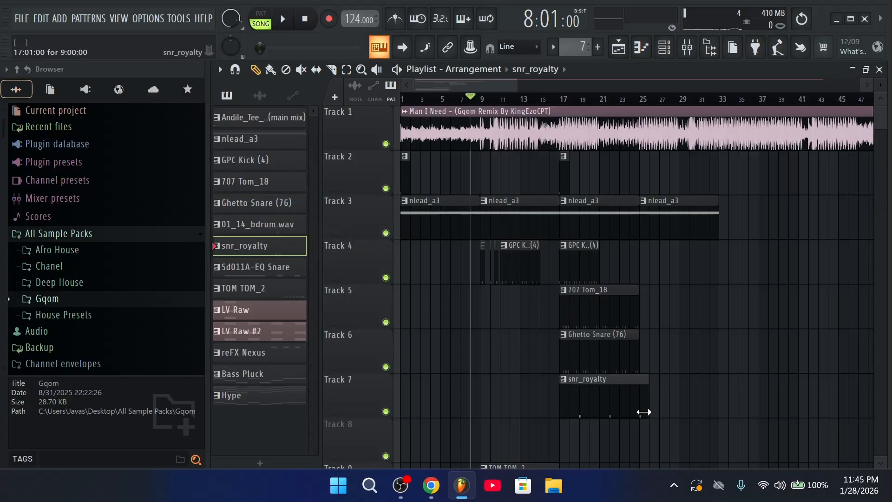
key(space)
Duplicate the reFX Nexus, LV Raw and Hype clips on Tracks 10–12 out to bar 33
scroll(611, 406, down, 4)
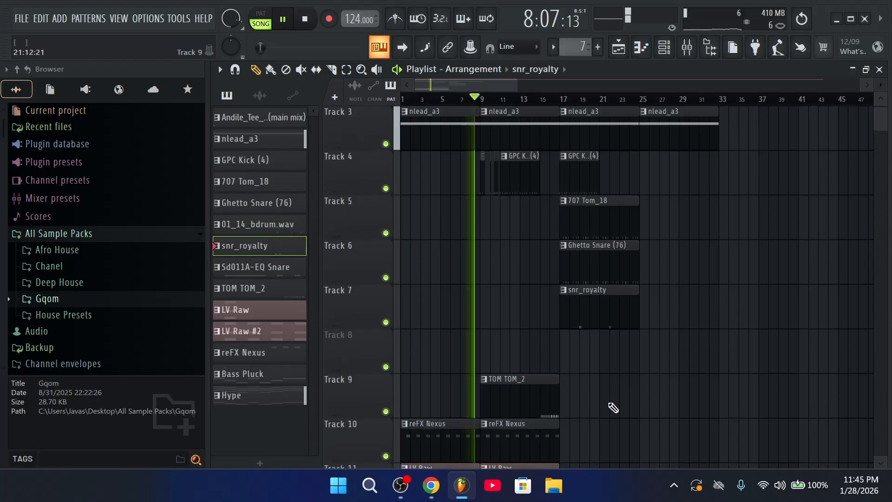
scroll(657, 443, down, 3)
drag(650, 365, 417, 208)
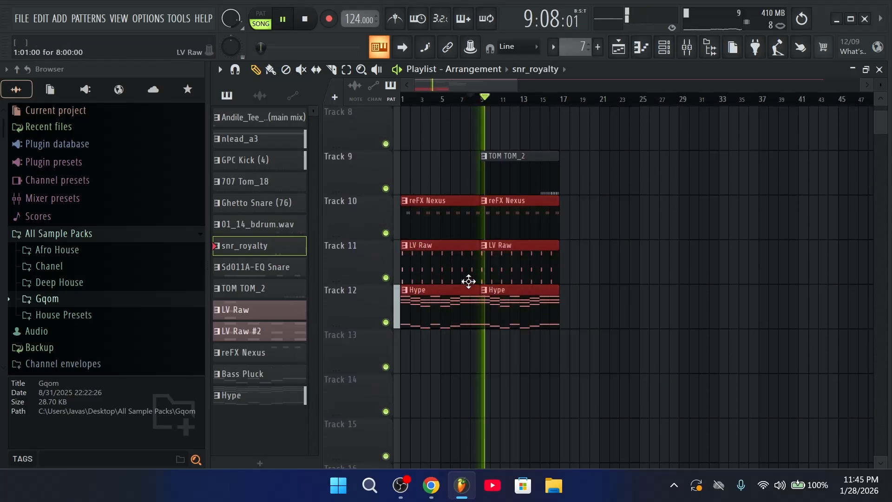
key(ctrl+b)
scroll(606, 261, up, 2)
scroll(607, 261, up, 3)
scroll(625, 102, down, 2)
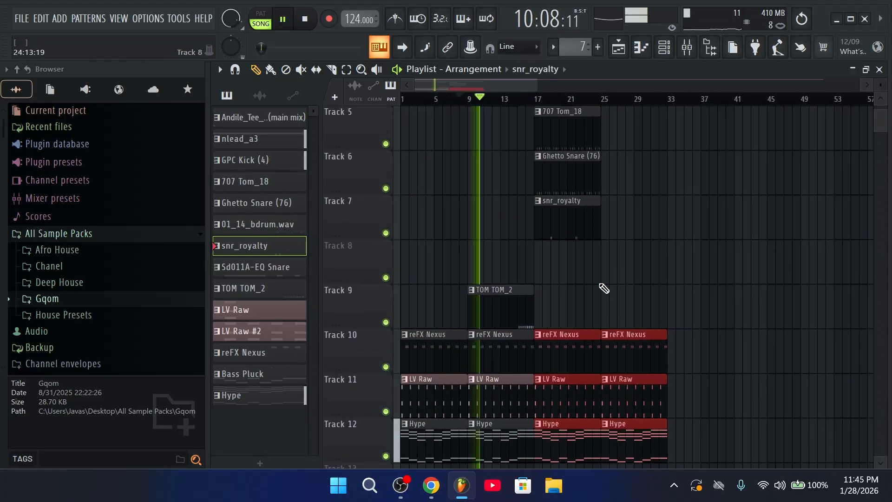
drag(591, 304, 504, 307)
scroll(530, 355, up, 4)
scroll(550, 103, down, 3)
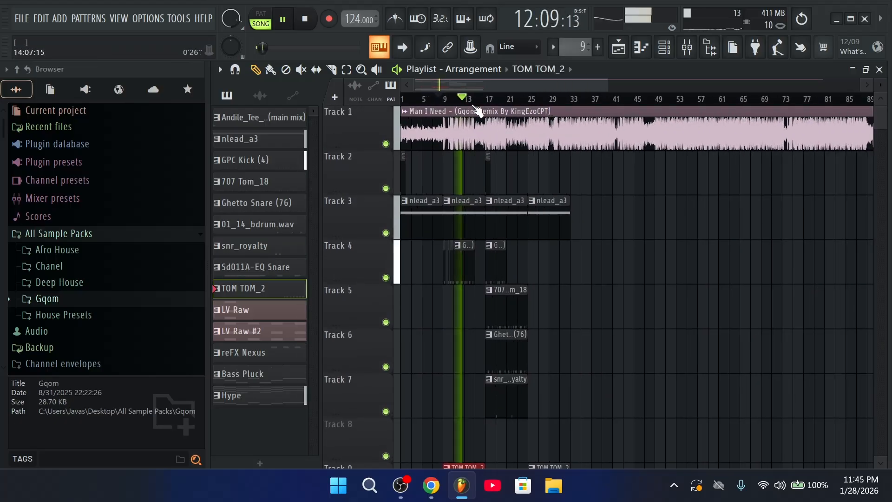
scroll(477, 104, up, 2)
Hide the browser to widen the playlist
click(709, 46)
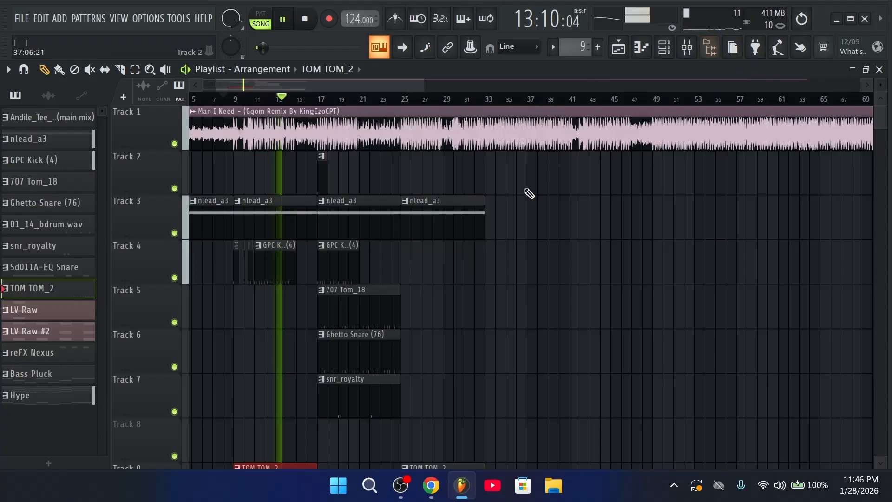
scroll(353, 226, down, 4)
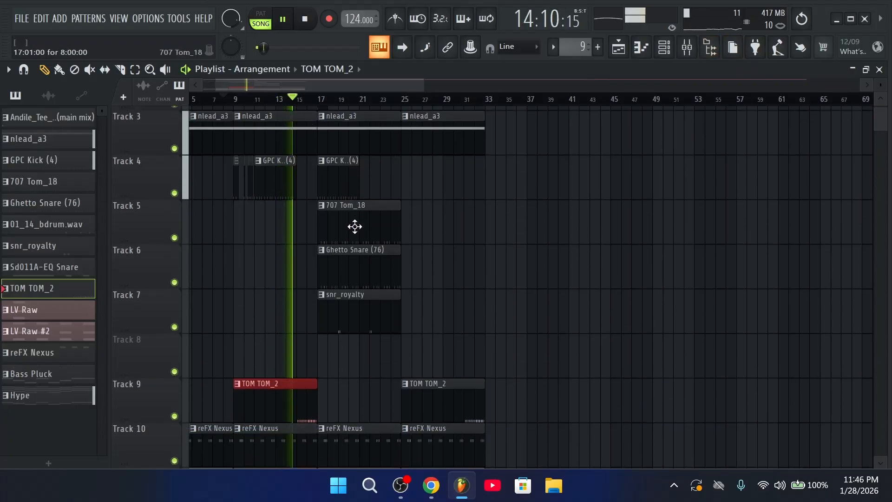
scroll(464, 258, up, 4)
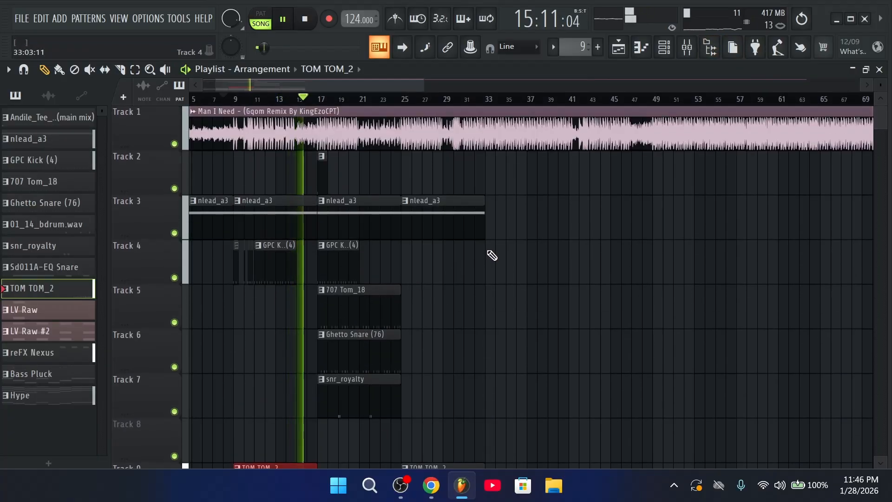
scroll(492, 255, down, 3)
scroll(491, 256, up, 3)
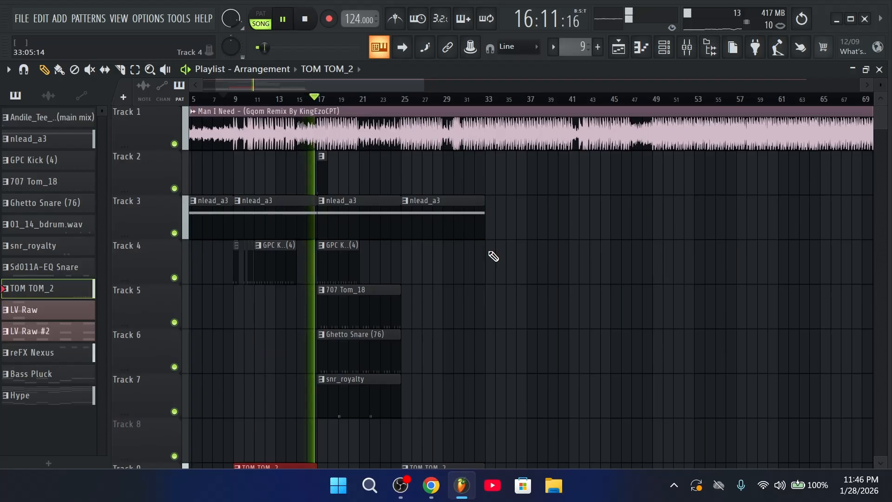
scroll(492, 258, down, 1)
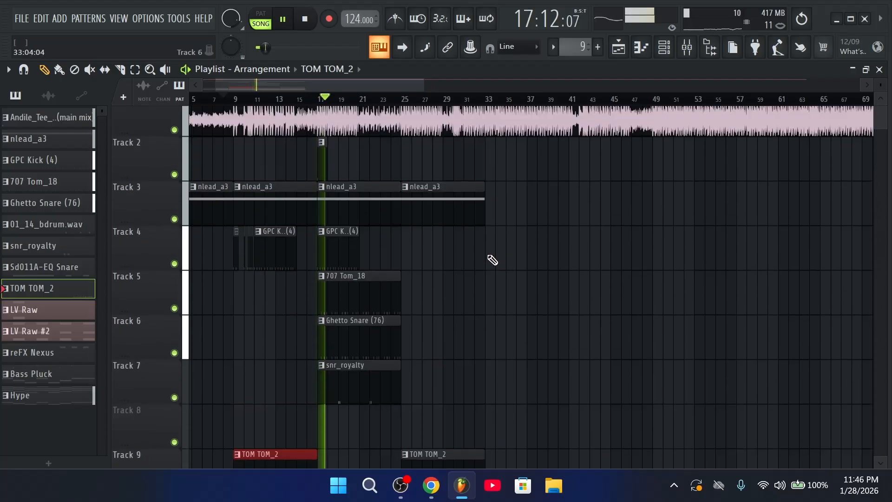
scroll(492, 259, up, 1)
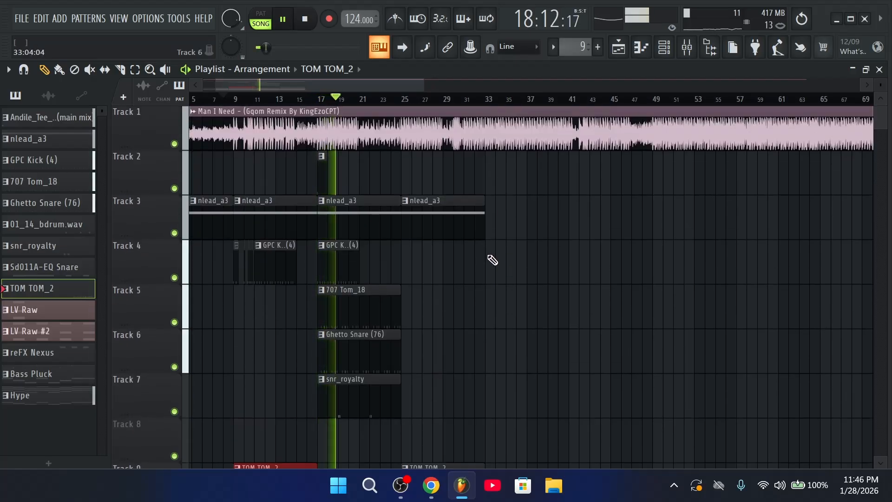
Turn down the snr_royalty channel volume in the channel rack
key(F6)
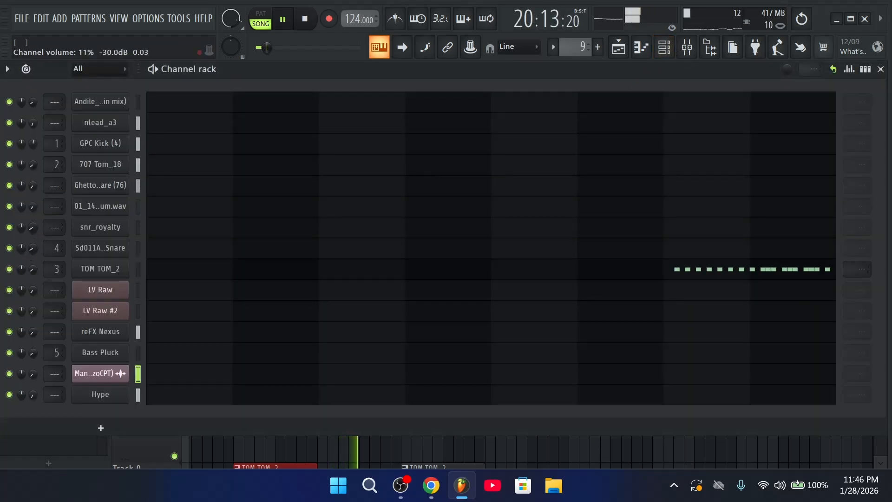
drag(34, 228, 36, 242)
click(628, 56)
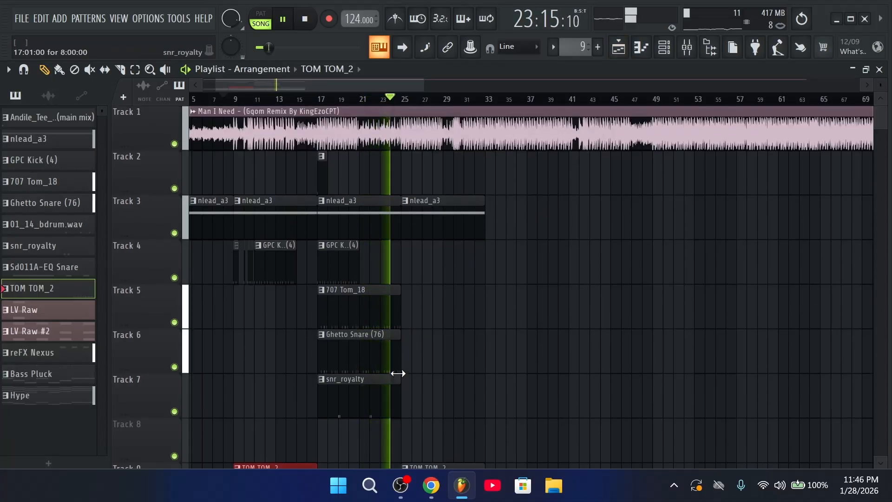
Add a GPC Kick (4) clip at bar 25 on Track 4 and copy the tom and snare clips to bar 25
scroll(460, 311, down, 2)
scroll(462, 294, up, 2)
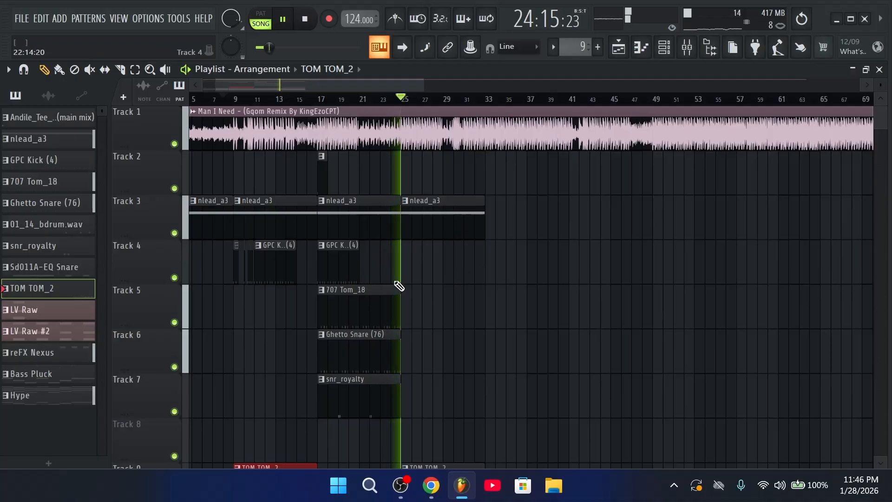
drag(345, 265, 428, 274)
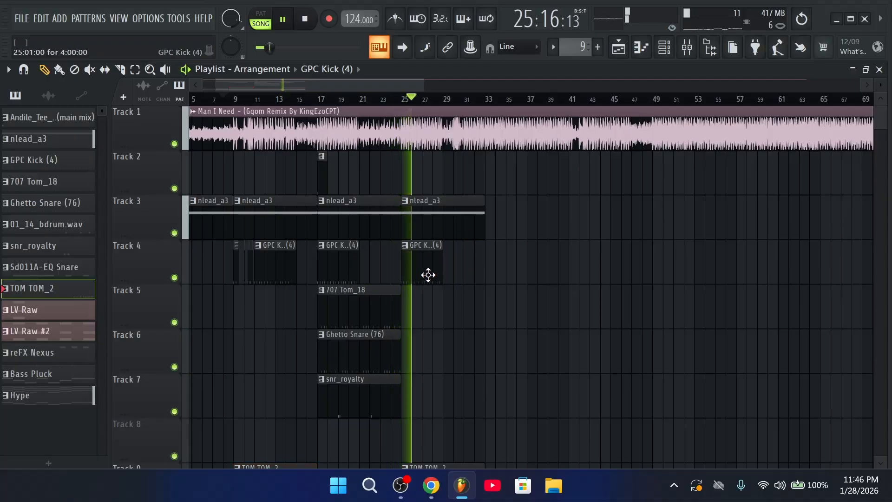
drag(385, 372, 445, 318)
right_click(494, 268)
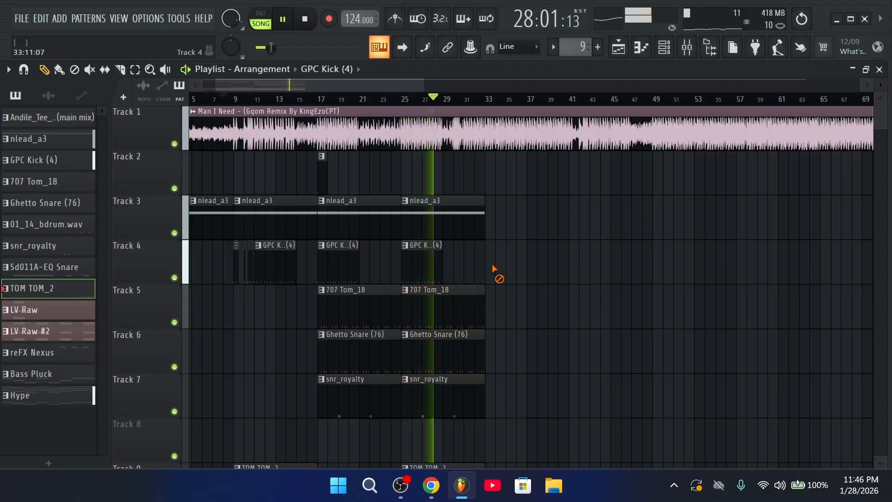
scroll(449, 103, up, 3)
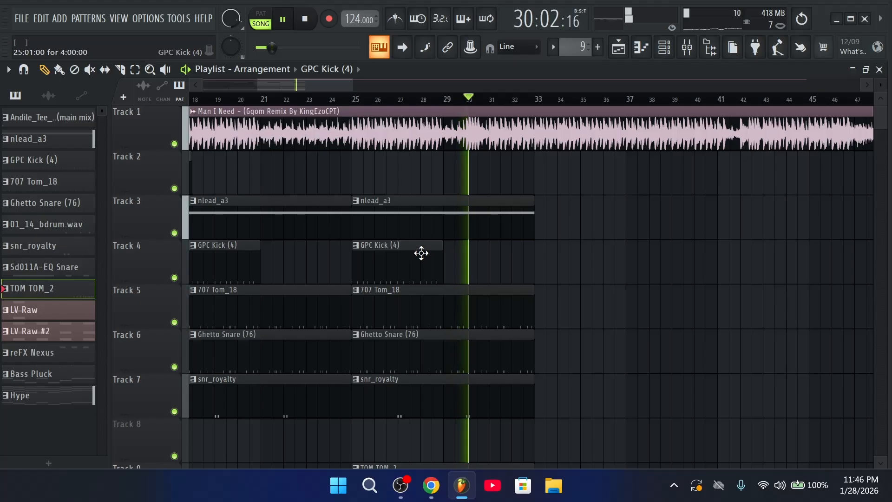
Cut the second GPC Kick (4) clip on Track 4 to end at bar 29, then add short back-to-back kick clips from bar 30
drag(421, 253, 541, 265)
key(space)
scroll(456, 102, up, 4)
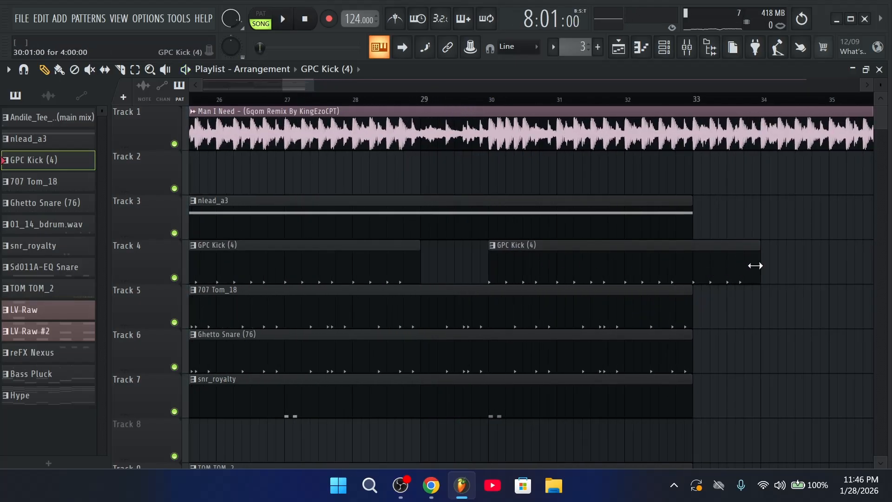
drag(759, 263, 463, 283)
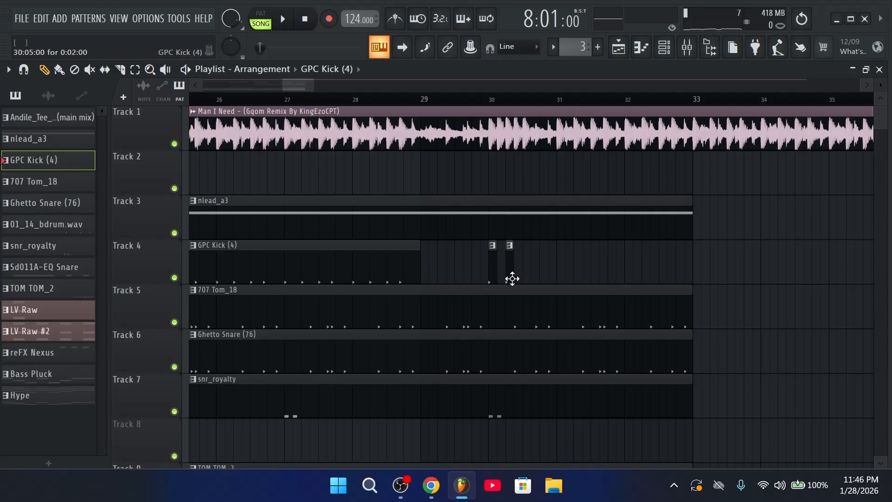
scroll(500, 107, up, 5)
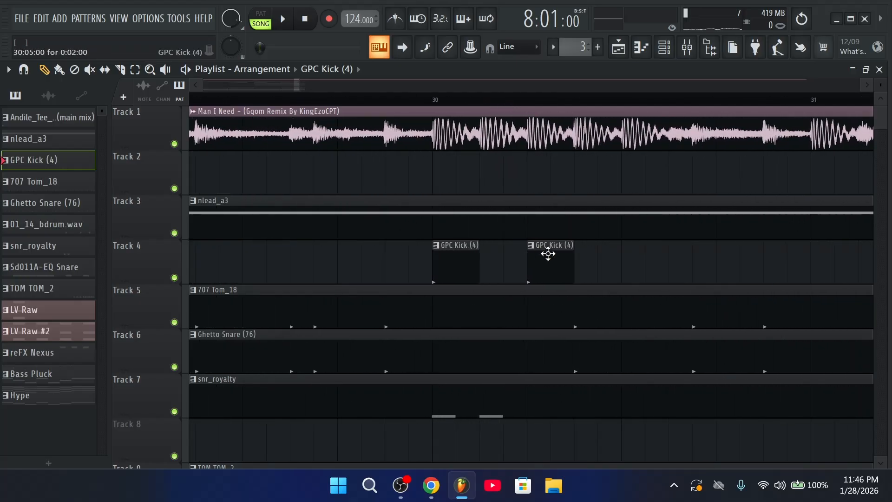
click(543, 275)
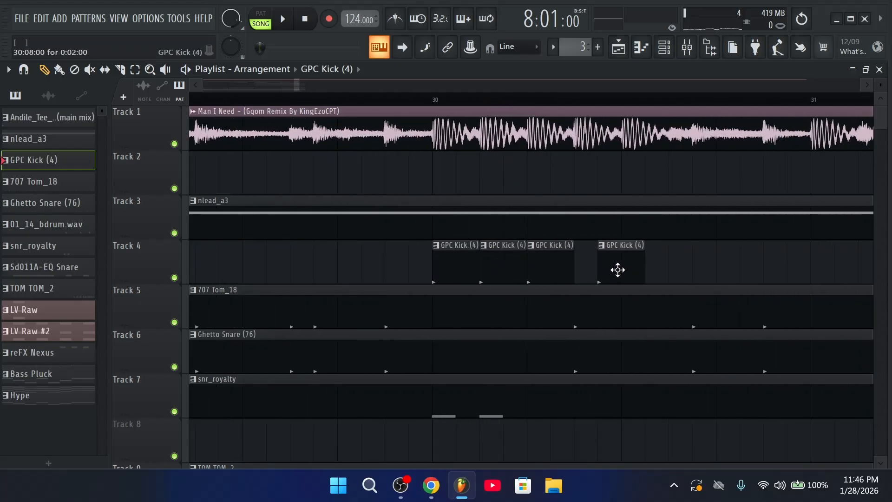
drag(617, 269, 583, 271)
click(641, 276)
scroll(637, 105, down, 10)
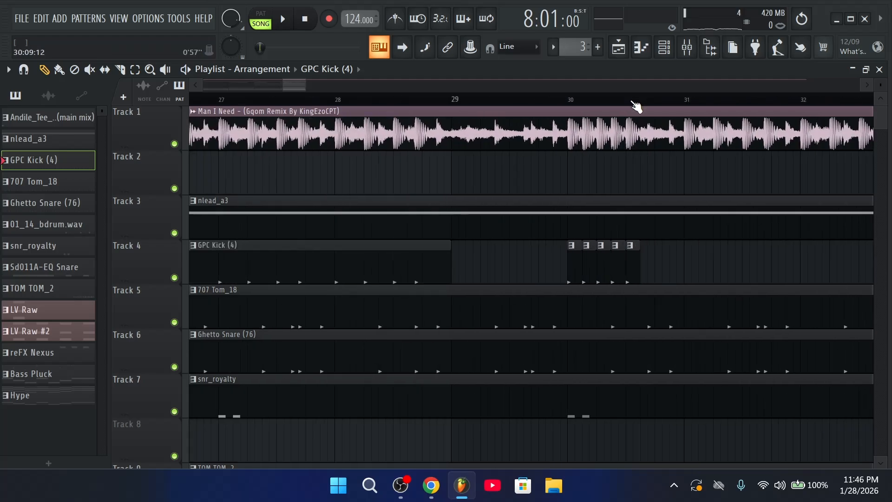
key(space)
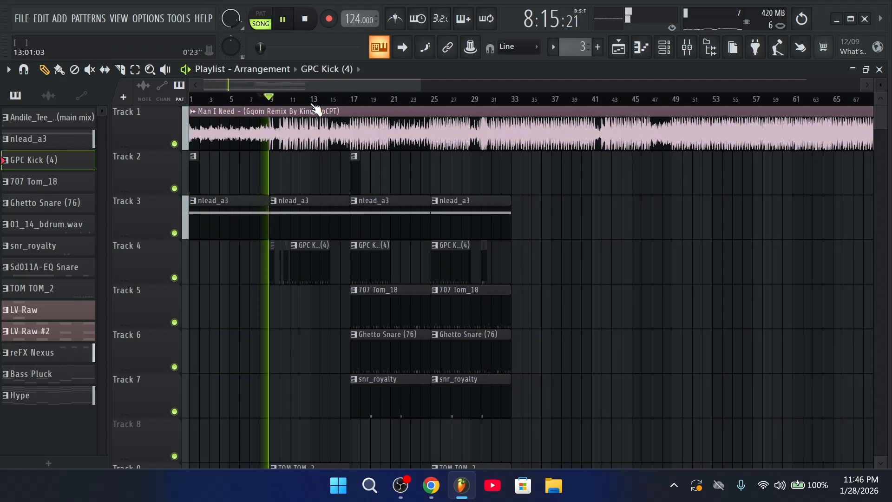
Paint a third short Track 2 clip at bar 33, matching bars 1 and 17, and show the Channel rack again
key(F6)
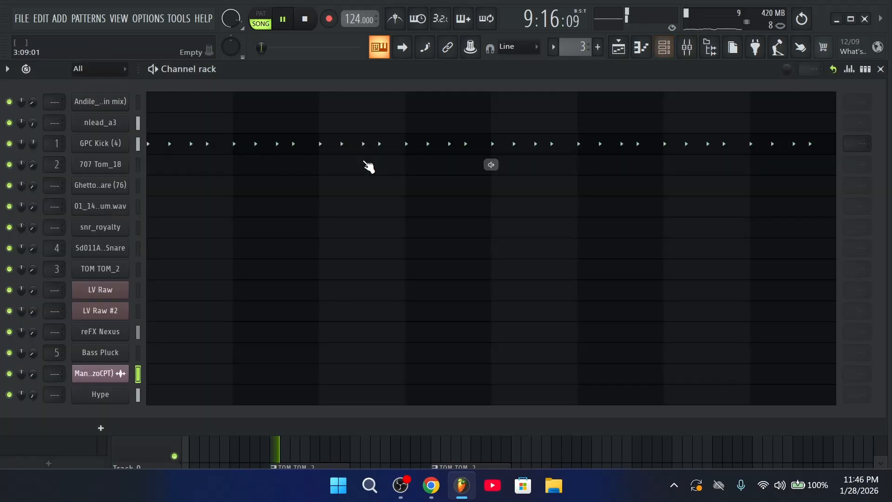
click(646, 47)
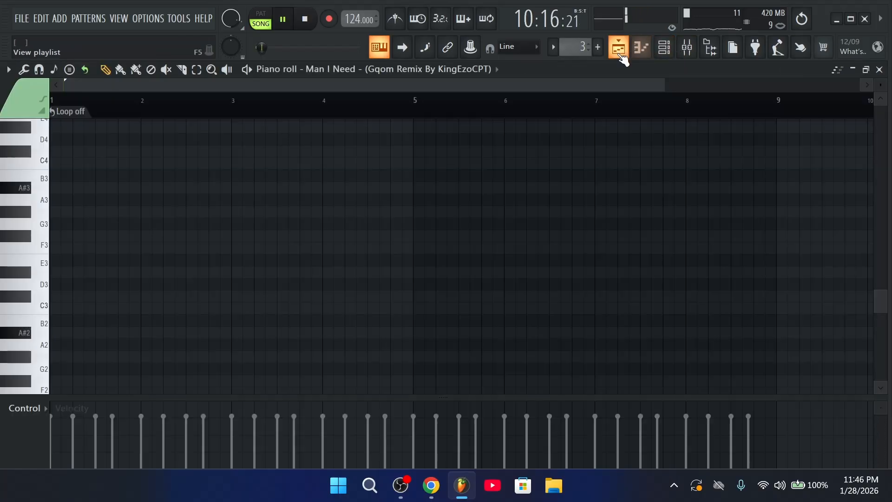
click(619, 48)
scroll(424, 209, down, 3)
scroll(462, 239, down, 4)
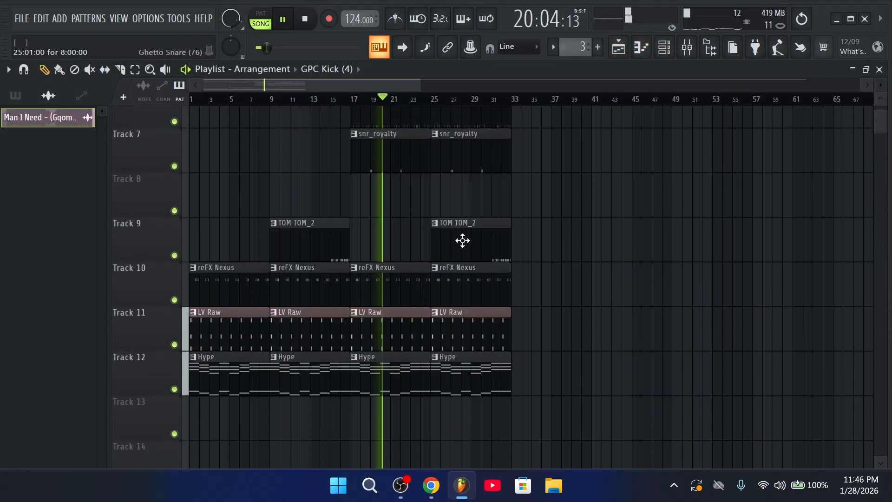
scroll(478, 279, up, 6)
drag(393, 186, 359, 199)
click(395, 188)
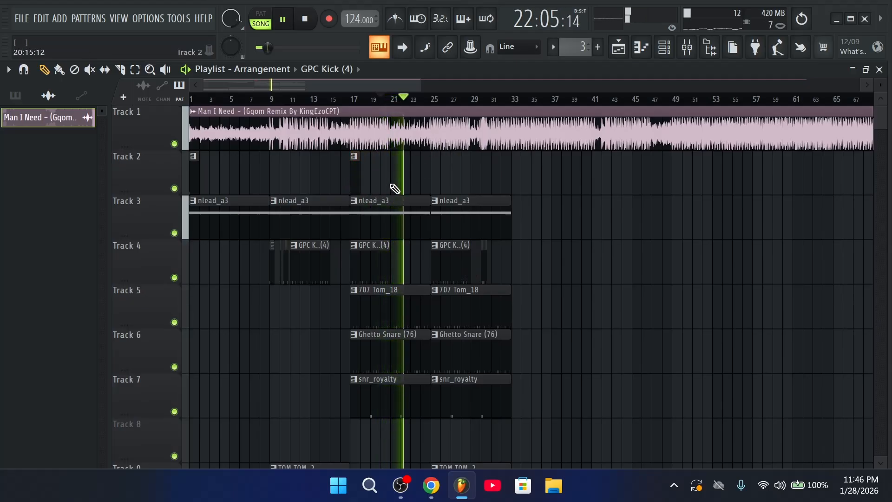
click(492, 184)
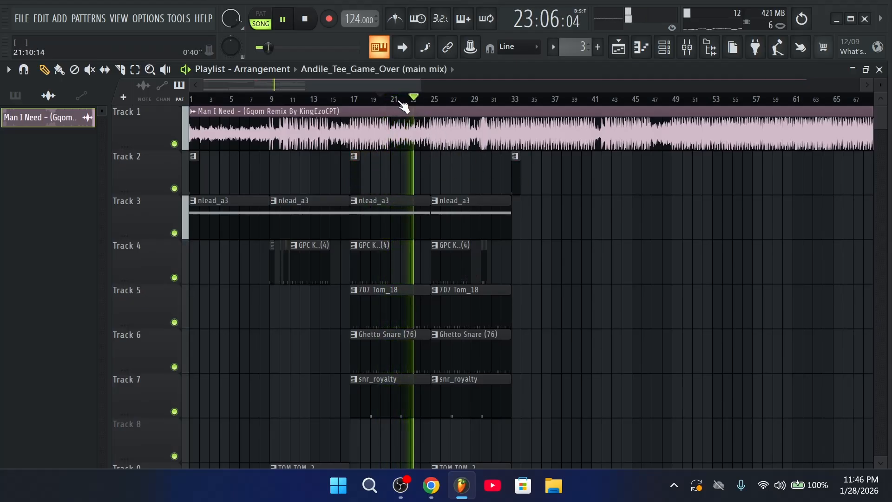
scroll(399, 102, up, 3)
click(663, 48)
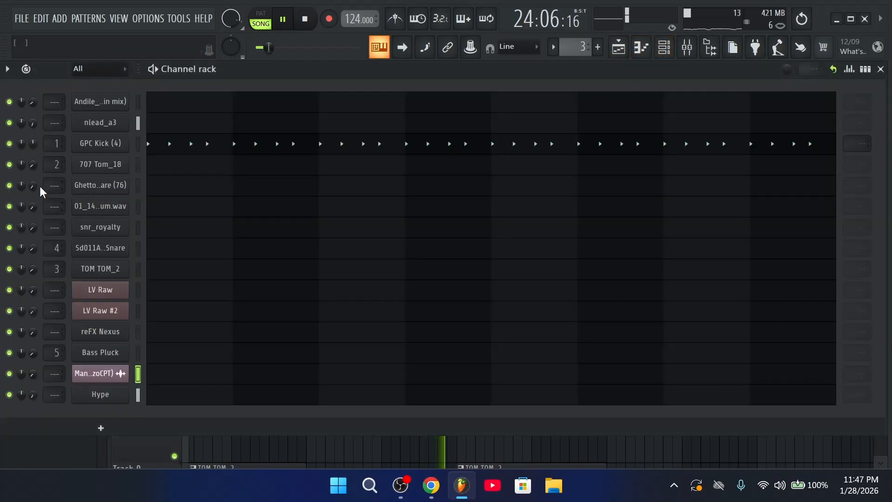
Repeat the reFX Nexus, LV Raw and Hype clips on Tracks 10–12 further right toward bar 97
click(626, 43)
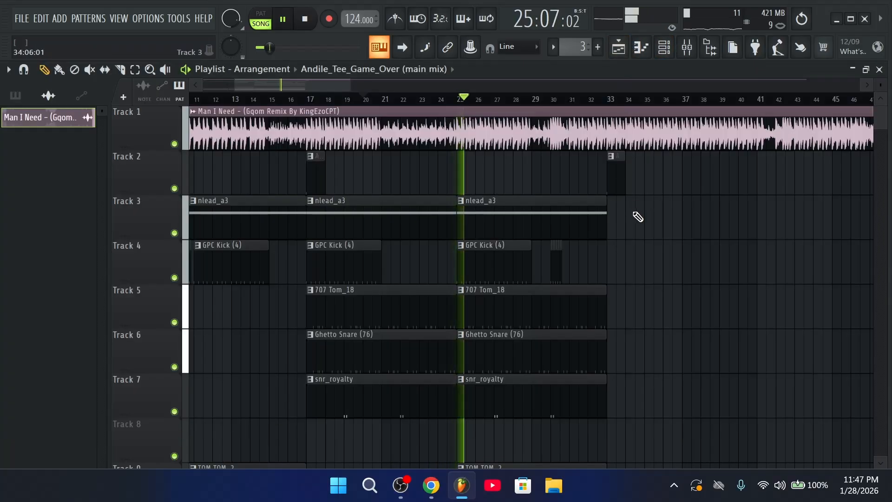
scroll(646, 209, down, 2)
scroll(588, 107, down, 2)
scroll(587, 107, down, 2)
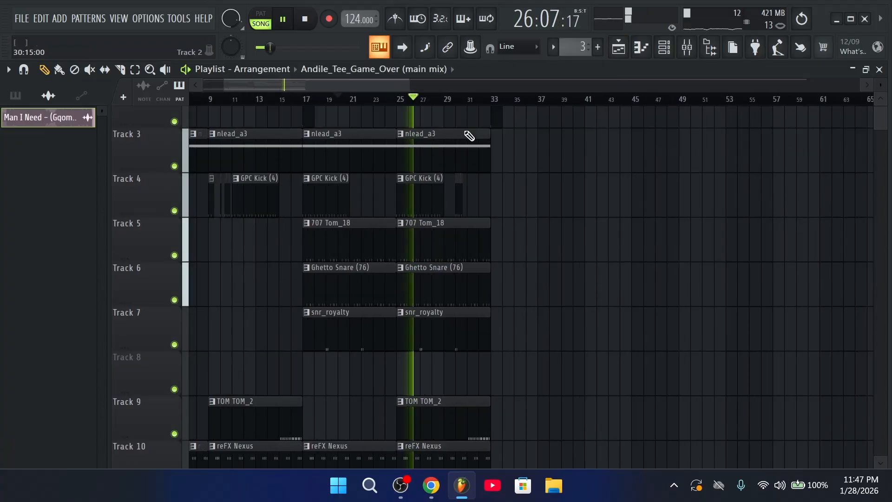
scroll(485, 249, up, 2)
scroll(485, 249, down, 6)
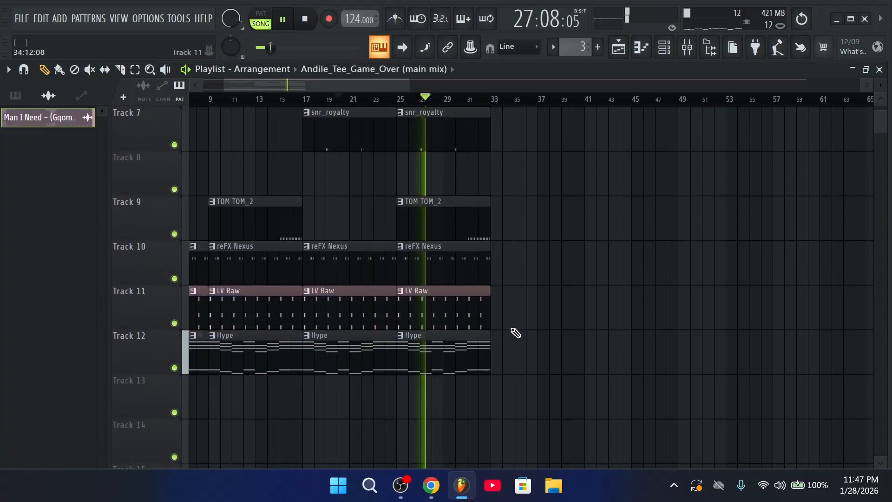
drag(520, 370, 358, 273)
key(ctrl+b)
key(ctrl+b)
key(ctrl+b)
key(ctrl+b)
Move the GPC Kick clip to bar 37 and duplicate the nlead_a3, tom and snare clips to bar 33
scroll(548, 109, down, 4)
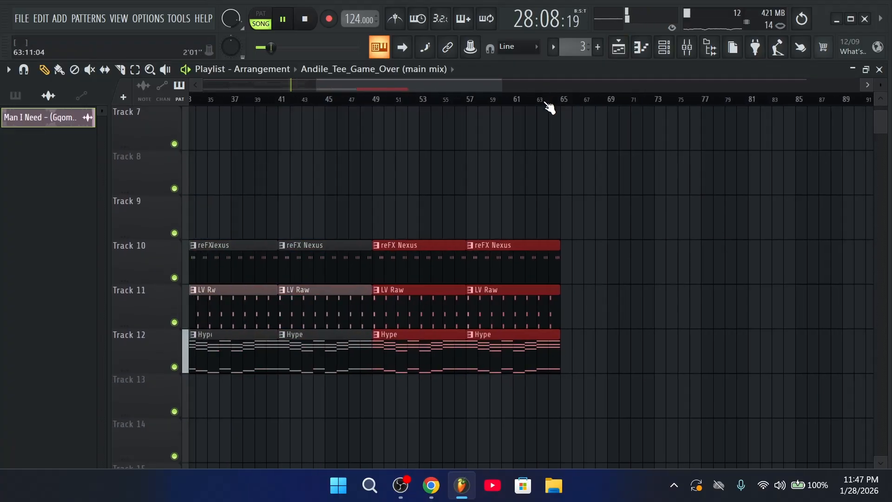
scroll(377, 265, up, 1)
scroll(377, 265, up, 5)
scroll(369, 280, down, 3)
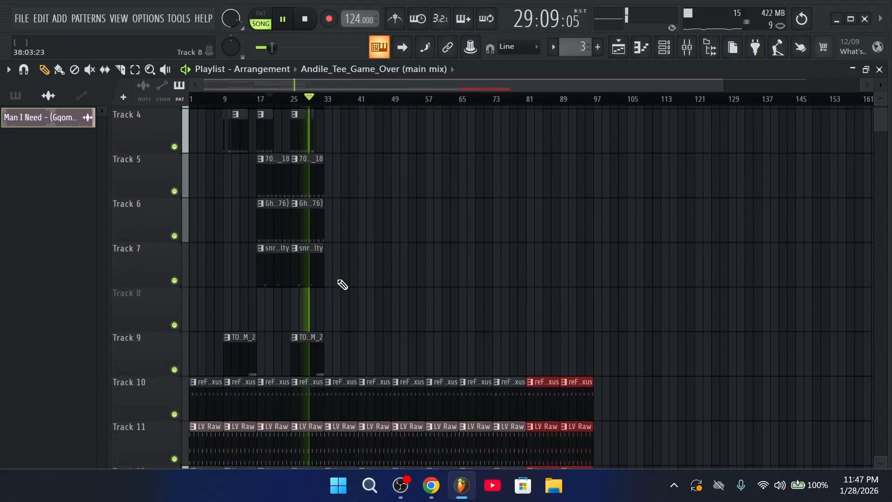
scroll(342, 283, up, 3)
scroll(284, 100, up, 2)
scroll(285, 100, up, 2)
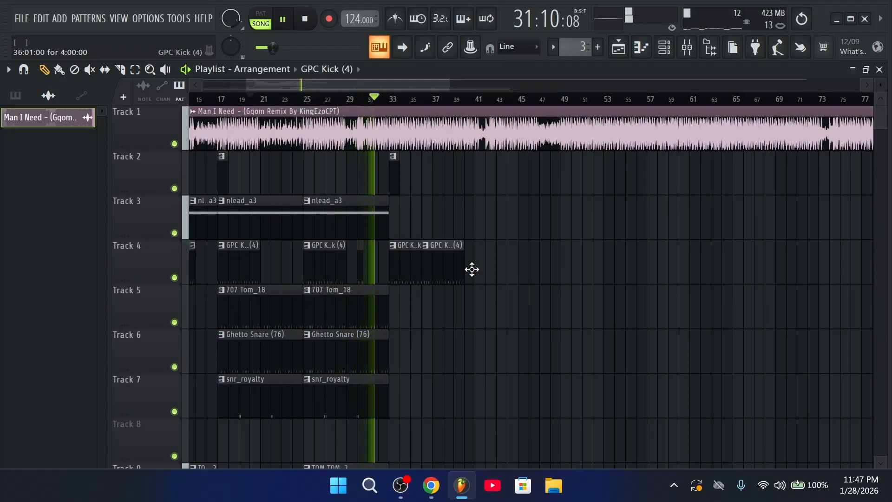
drag(472, 269, 456, 277)
key(ctrl+b)
scroll(405, 307, down, 2)
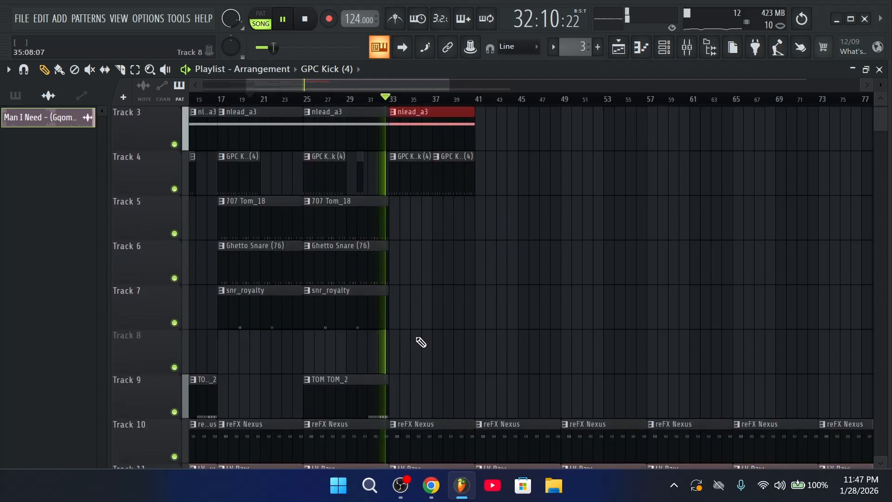
drag(406, 323, 370, 231)
key(ctrl+b)
Paint an Sd011A-EQ Snare clip at bar 33 and insert an empty track above it
click(15, 95)
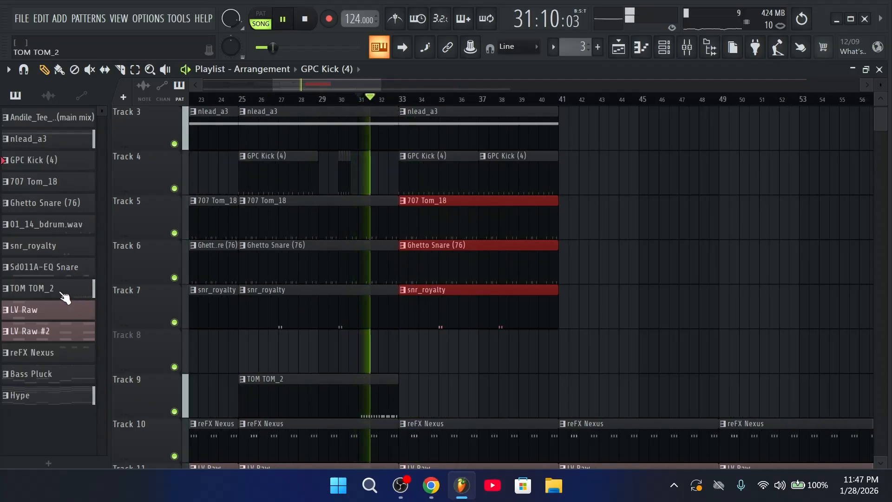
click(51, 266)
click(406, 355)
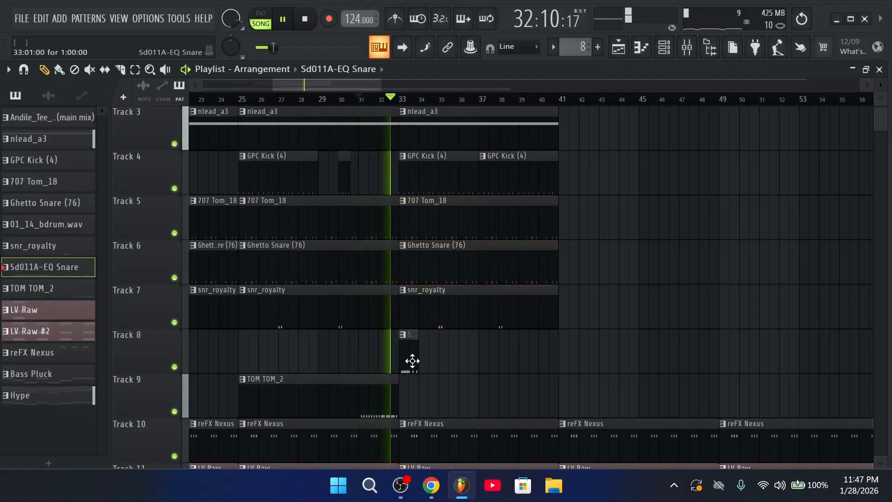
right_click(163, 361)
click(191, 406)
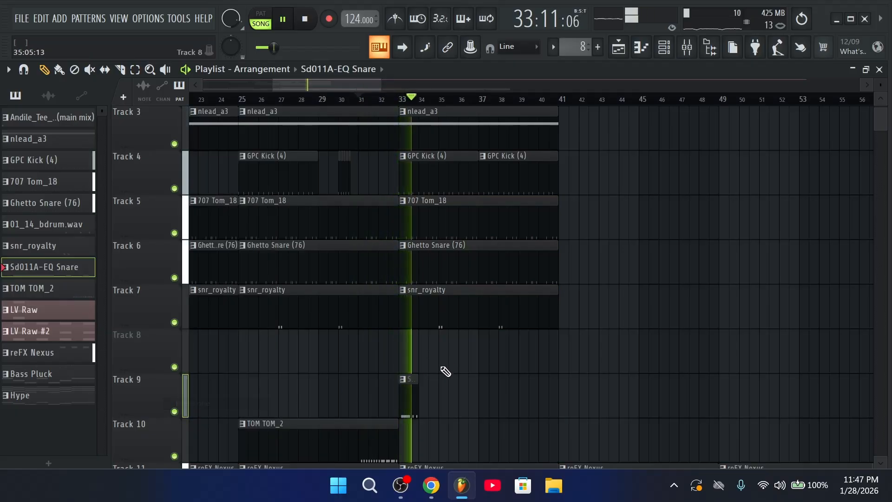
scroll(450, 395, down, 2)
key(space)
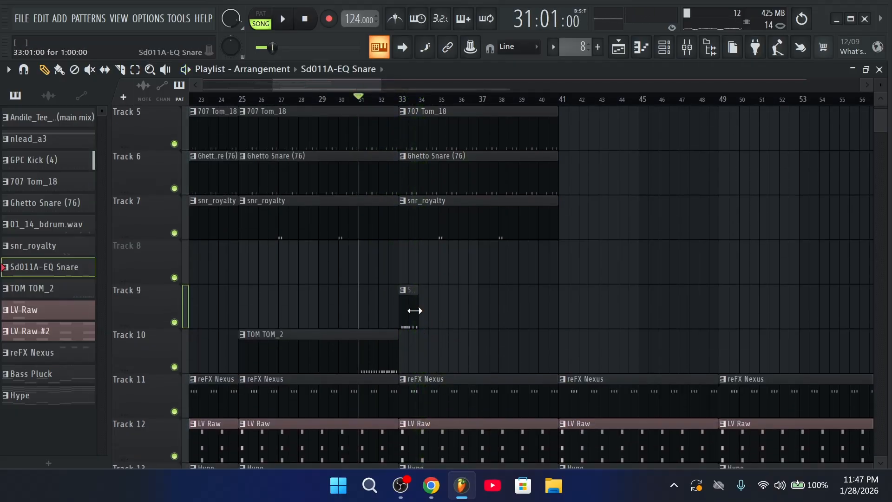
Stretch the 01_14_bdrum.wav and Sd011A-EQ Snare clips to bar 41 and duplicate them through bar 49
drag(414, 311, 565, 321)
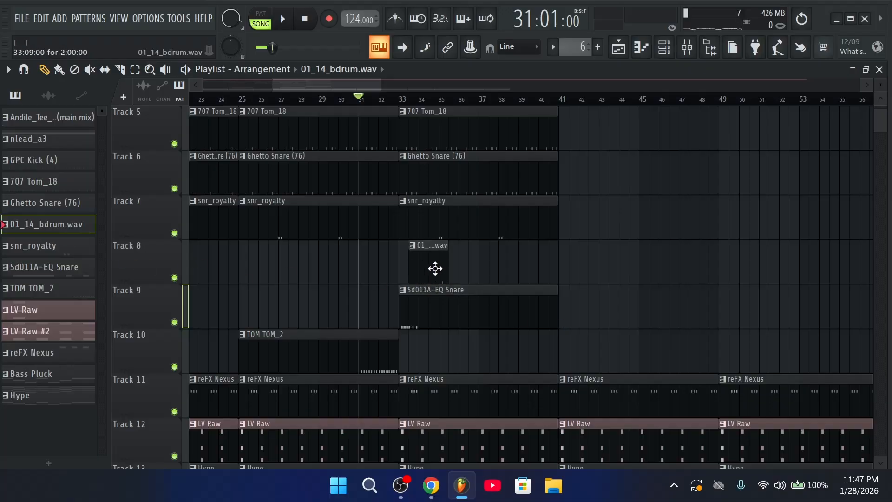
key(space)
drag(437, 274, 560, 272)
drag(586, 325, 478, 242)
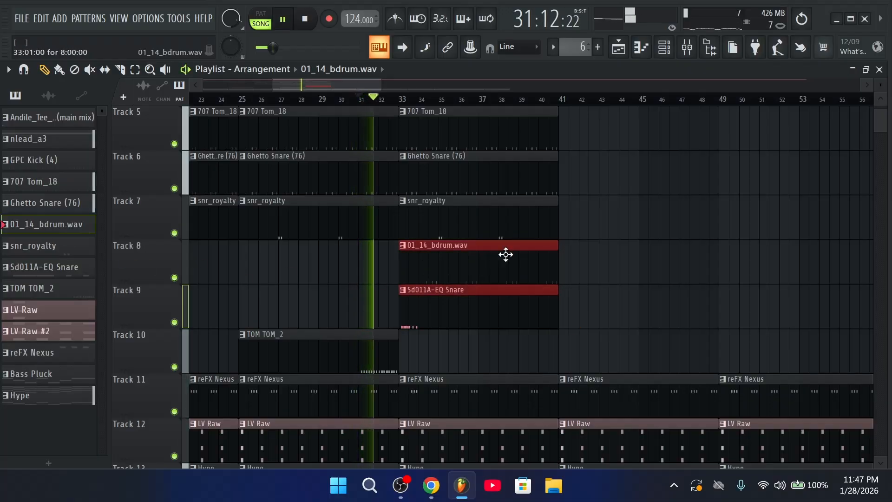
key(ctrl+b)
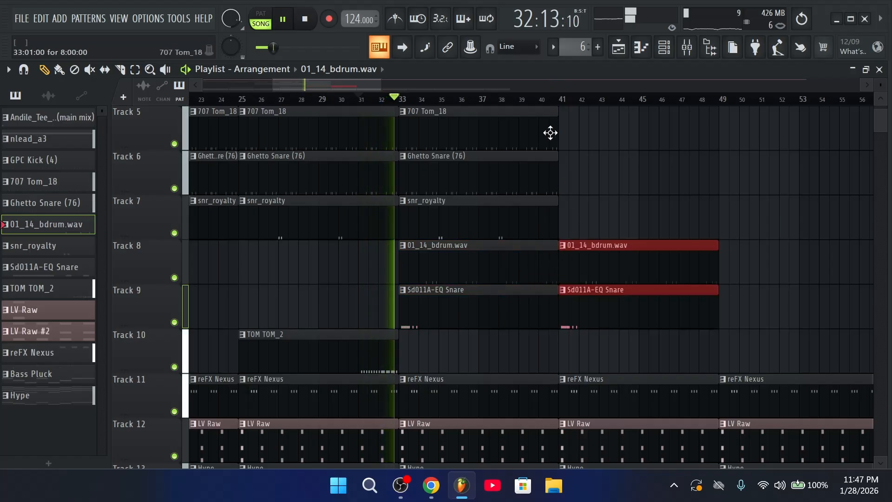
scroll(533, 324, up, 5)
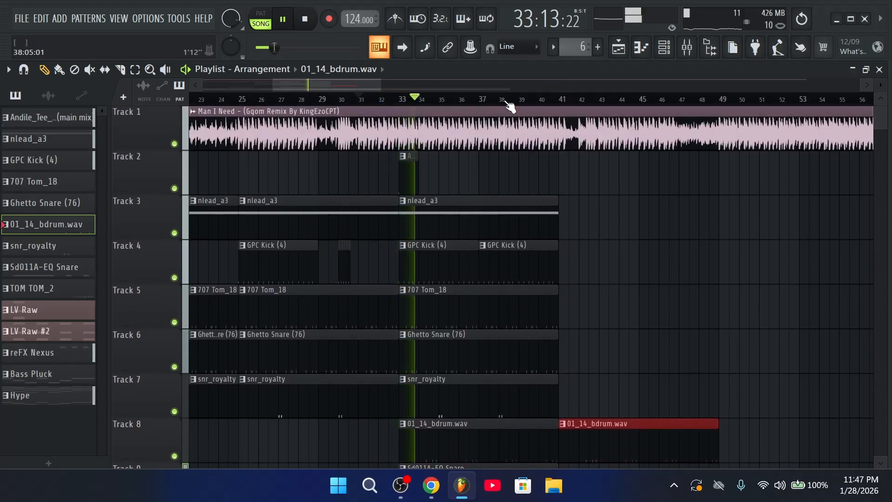
ctrl+scroll(529, 112, down, 3)
key(F6)
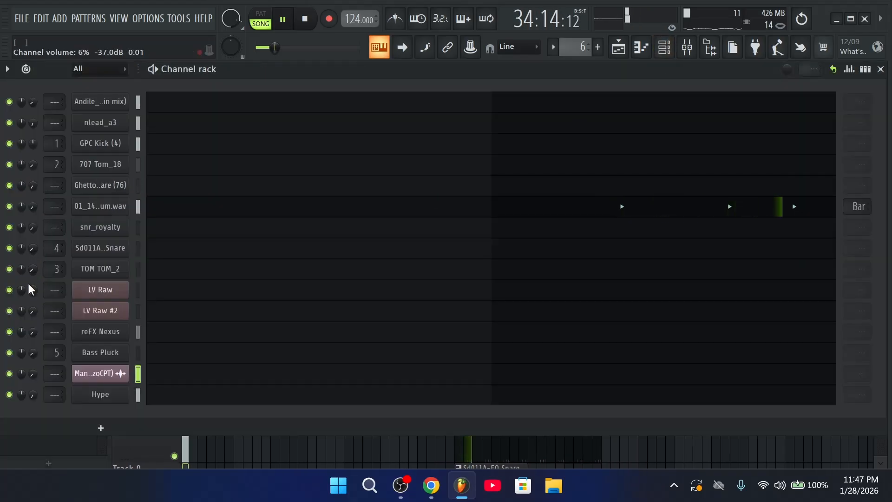
scroll(574, 47, up, 2)
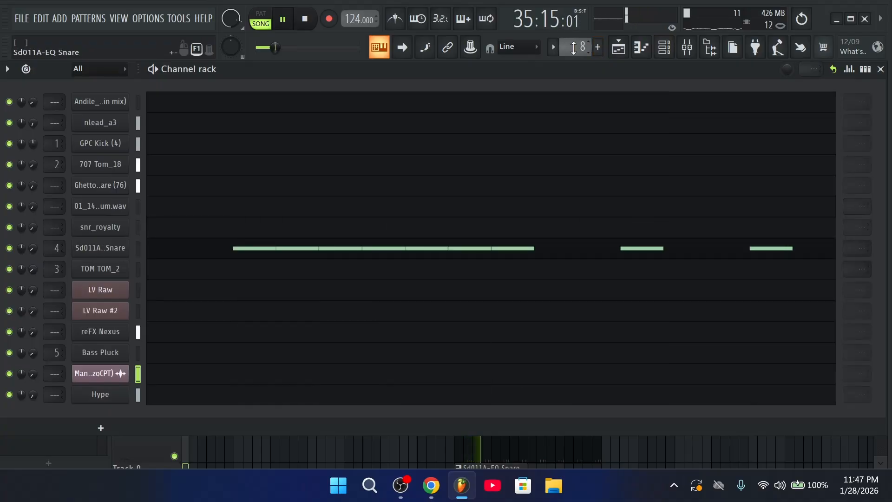
click(625, 56)
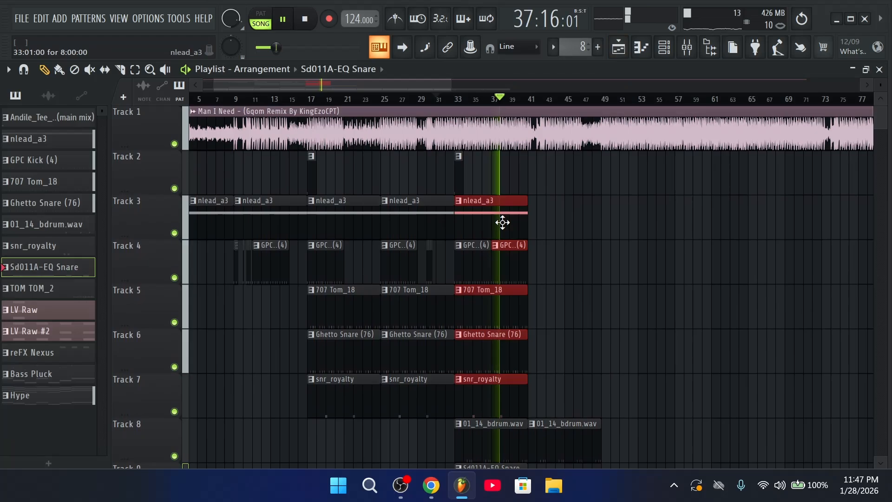
Duplicate the bar-33 clips onward and delete the stray GPC Kick clip at bar 45
key(ctrl+b)
scroll(547, 107, up, 2)
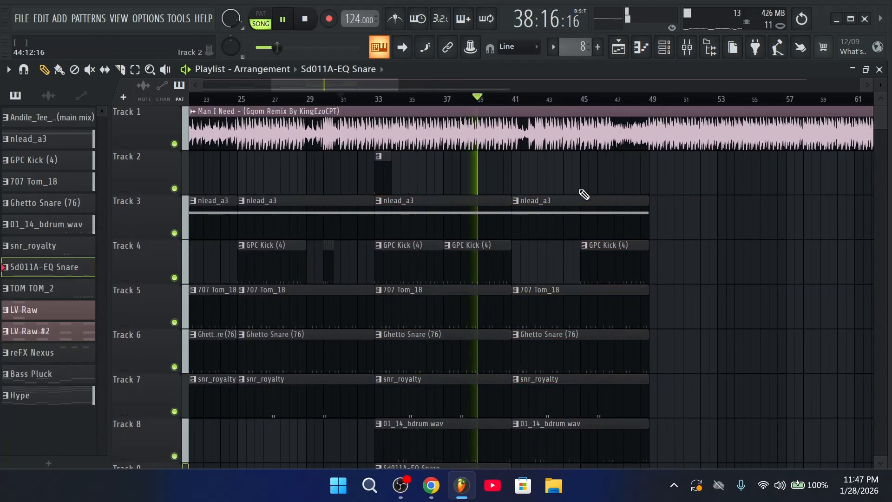
scroll(529, 104, up, 2)
scroll(588, 108, down, 2)
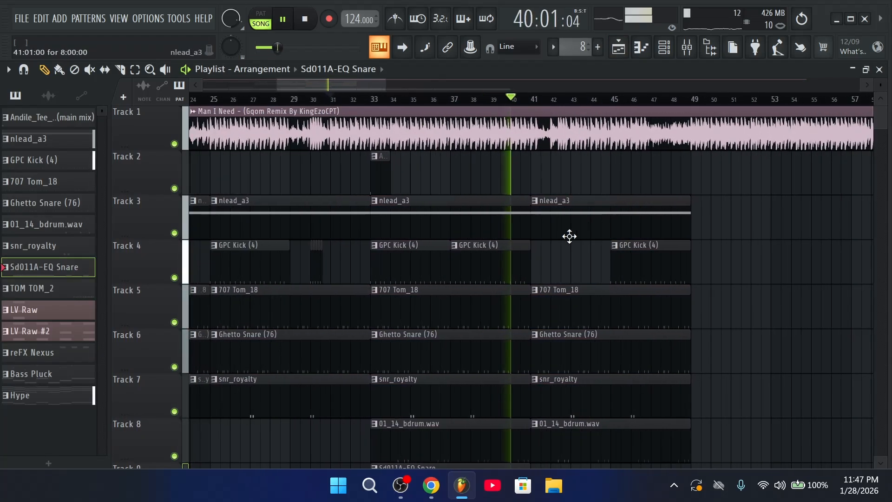
right_click(687, 263)
drag(433, 272, 328, 279)
key(space)
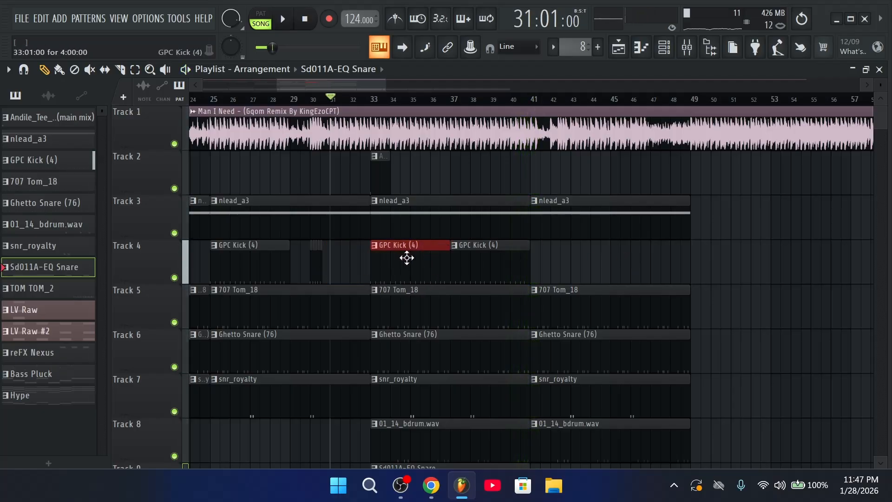
click(313, 109)
scroll(315, 111, up, 2)
key(space)
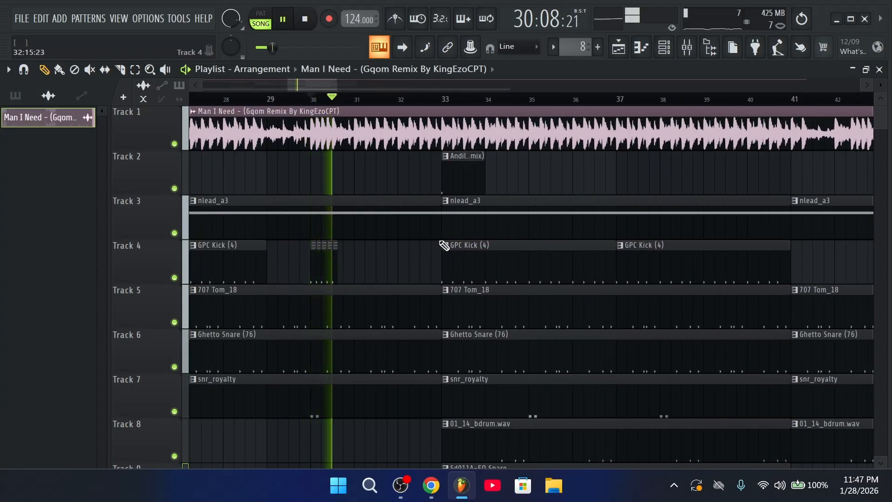
Place a GPC Kick (4) clip on Track 4 leading into bar 33
drag(486, 263, 405, 265)
key(space)
right_click(405, 265)
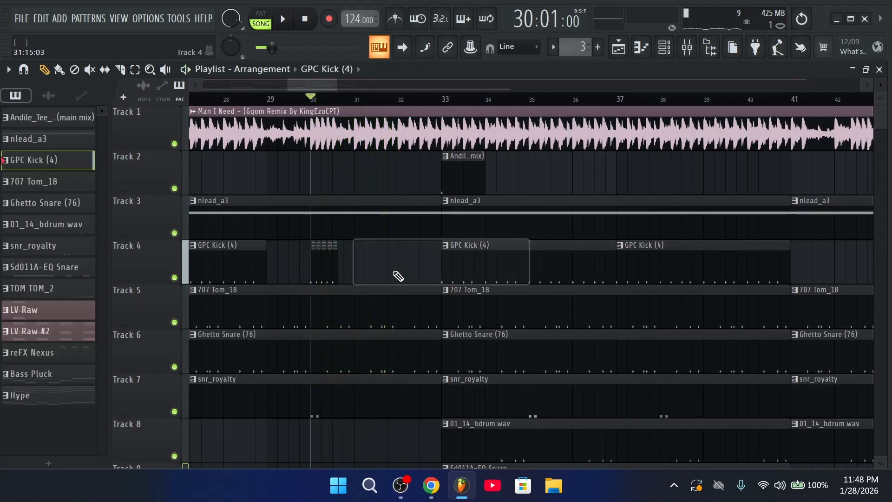
drag(394, 173, 384, 162)
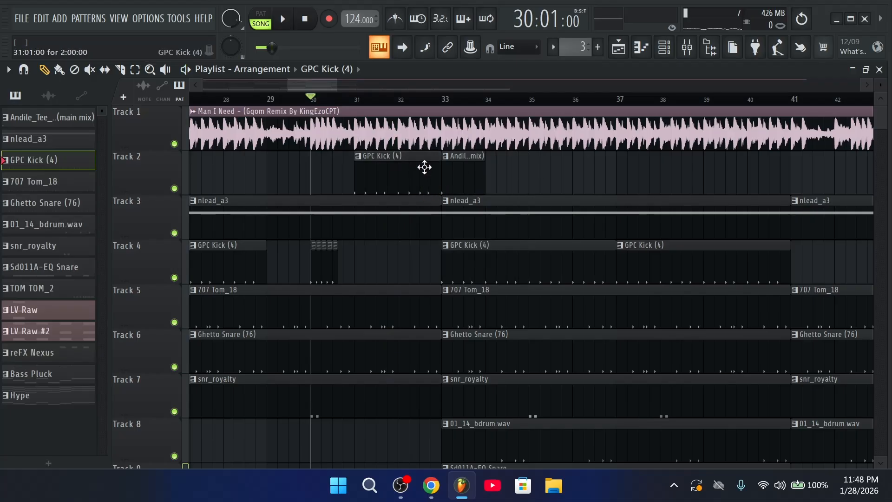
drag(424, 167, 423, 280)
Copy the short GPC Kick clip on Track 4 to around bar 42 and play it back
scroll(423, 120, down, 1)
ctrl+scroll(422, 120, down, 2)
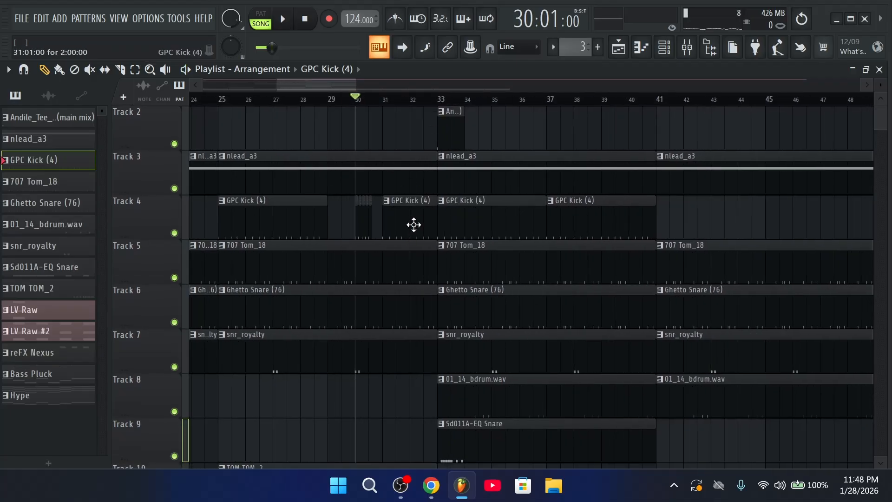
drag(355, 233, 355, 234)
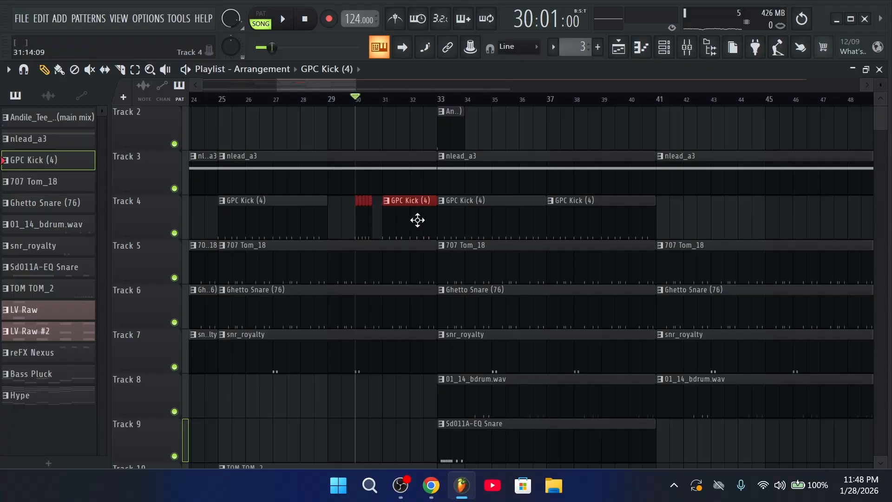
drag(417, 220, 728, 220)
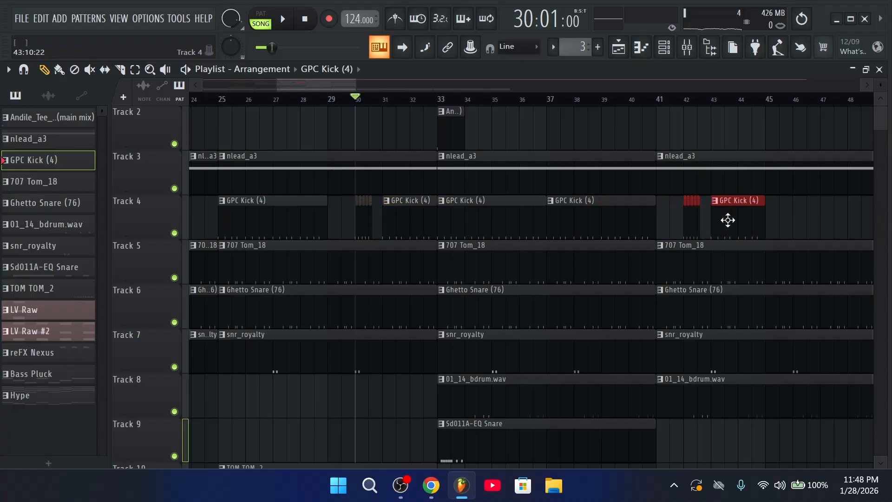
key(space)
scroll(713, 335, up, 1)
ctrl+scroll(713, 335, down, 3)
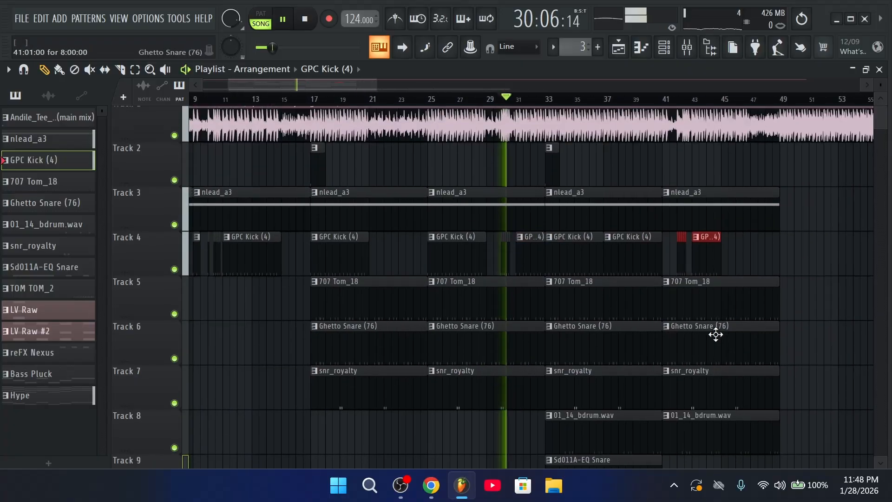
drag(745, 269, 738, 269)
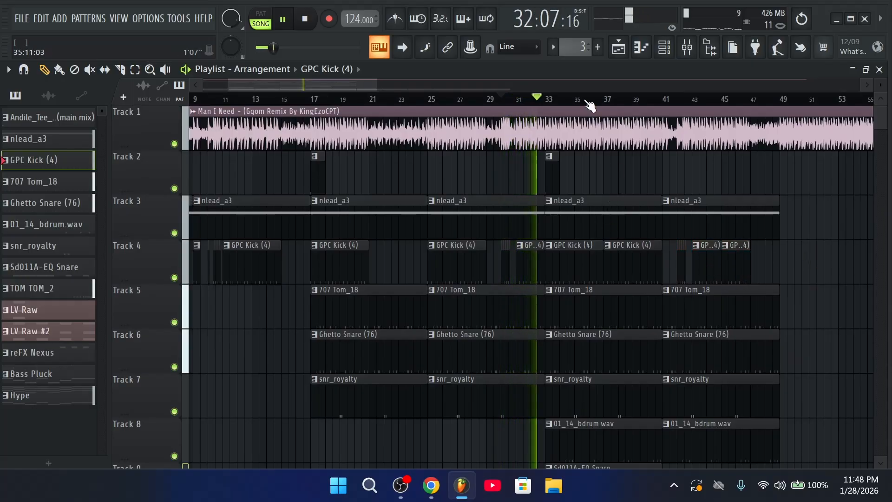
scroll(588, 103, down, 2)
scroll(538, 103, up, 3)
scroll(538, 103, up, 1)
scroll(669, 288, down, 2)
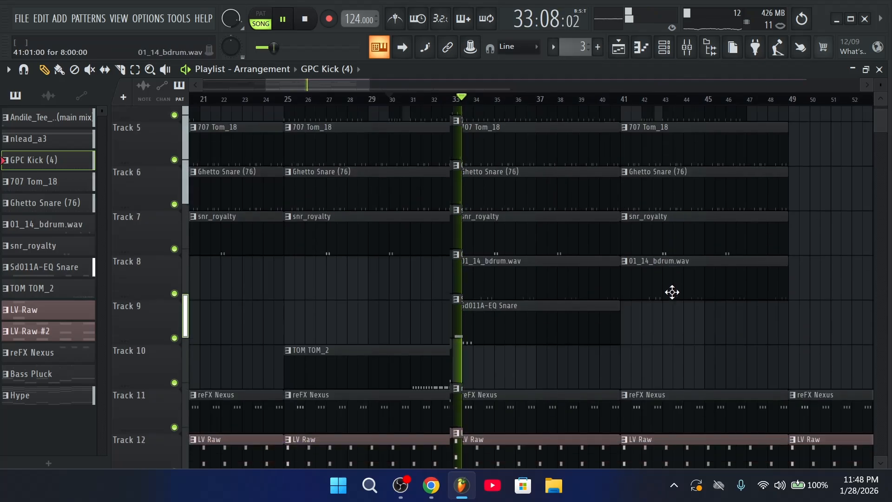
scroll(671, 315, up, 1)
scroll(625, 105, down, 2)
scroll(524, 297, up, 3)
click(481, 101)
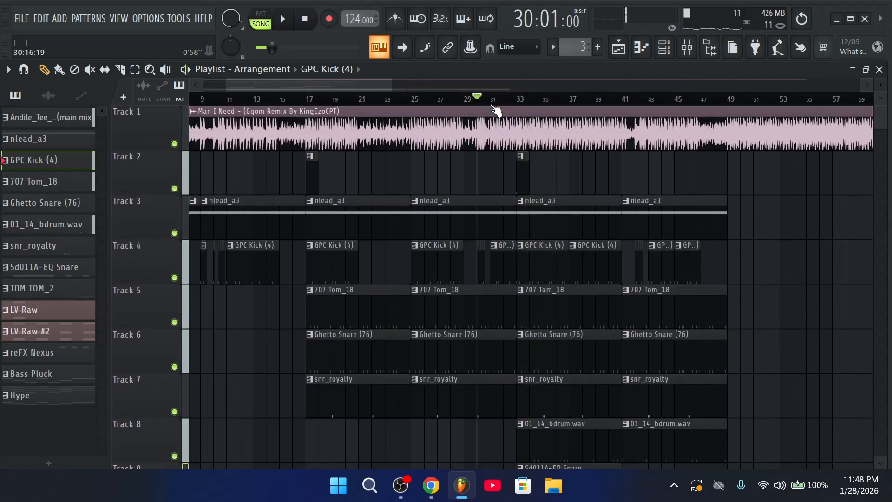
scroll(539, 292, down, 4)
click(175, 367)
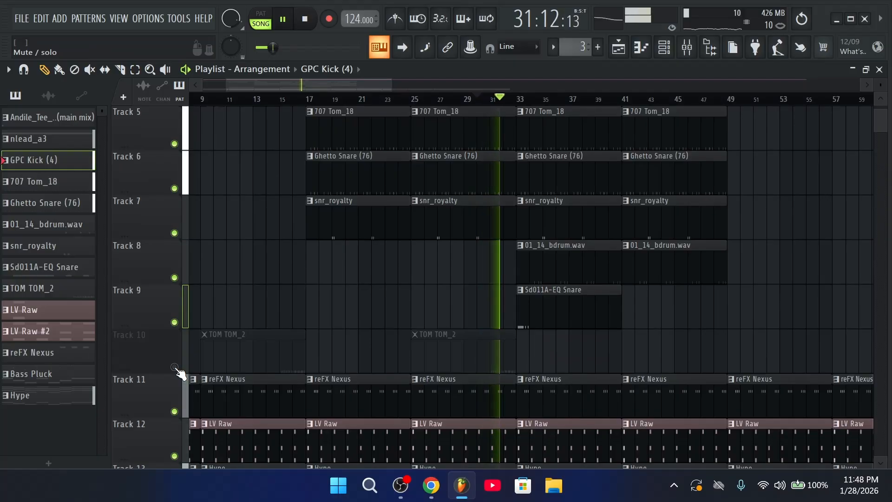
scroll(537, 393, up, 4)
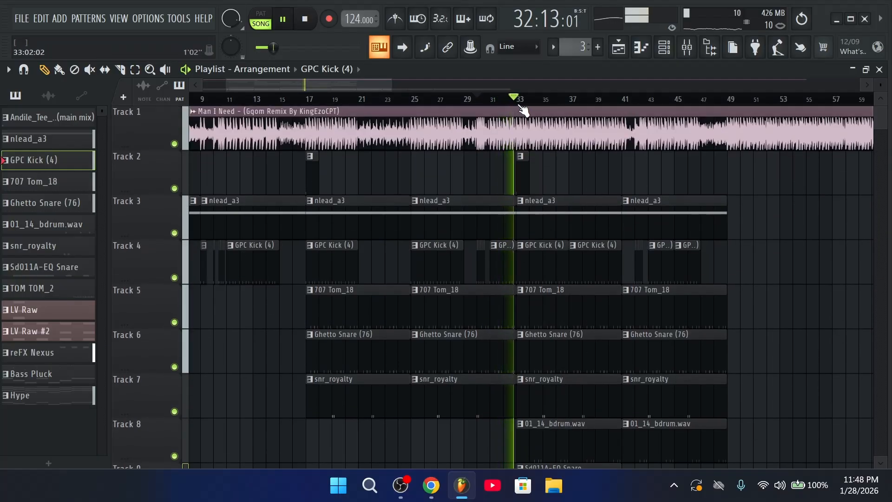
scroll(519, 105, down, 2)
scroll(483, 269, down, 7)
scroll(422, 255, up, 3)
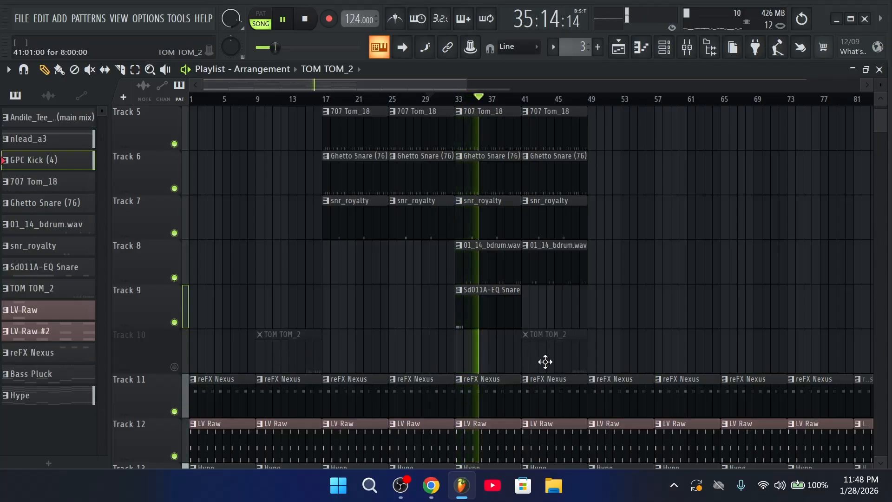
scroll(521, 371, up, 4)
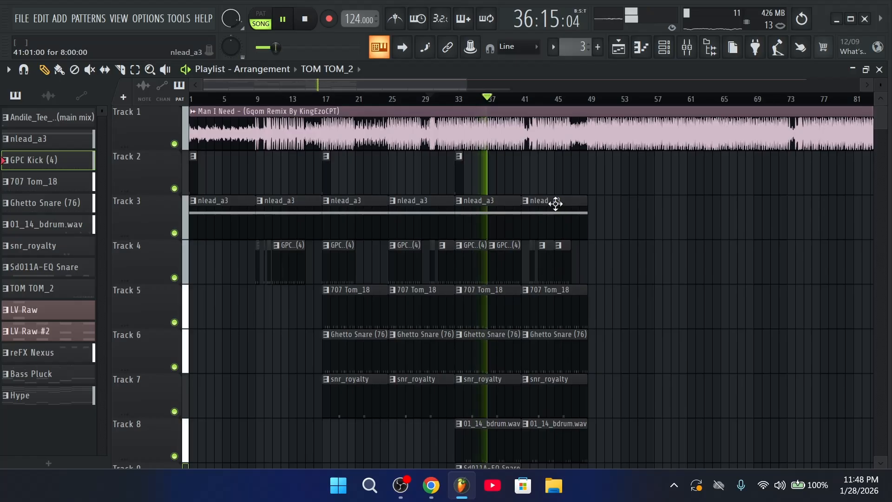
scroll(537, 105, up, 2)
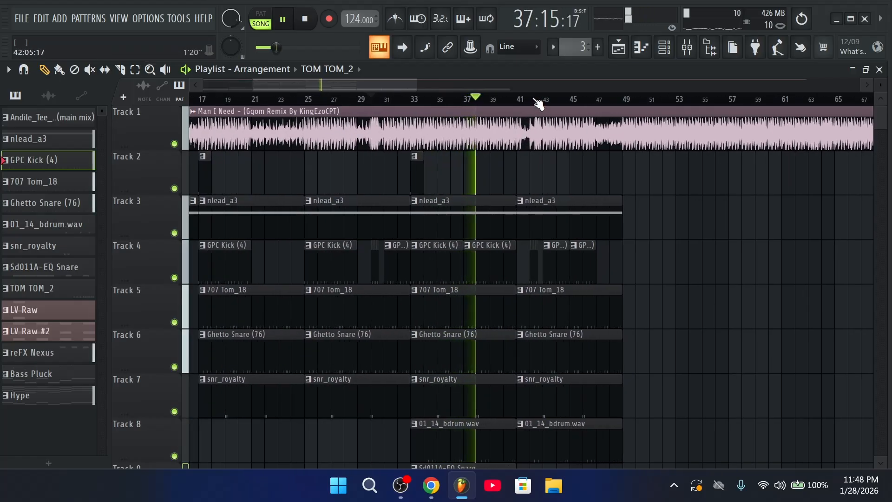
scroll(538, 105, down, 3)
scroll(495, 294, down, 3)
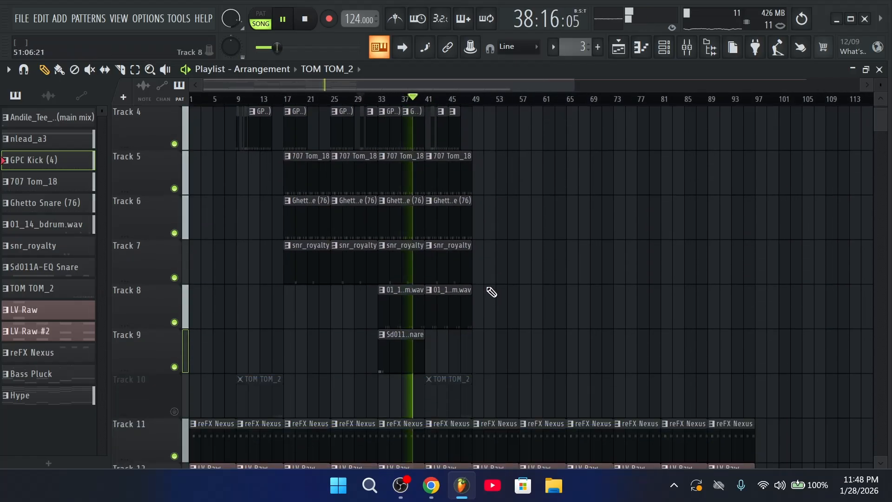
scroll(490, 290, up, 3)
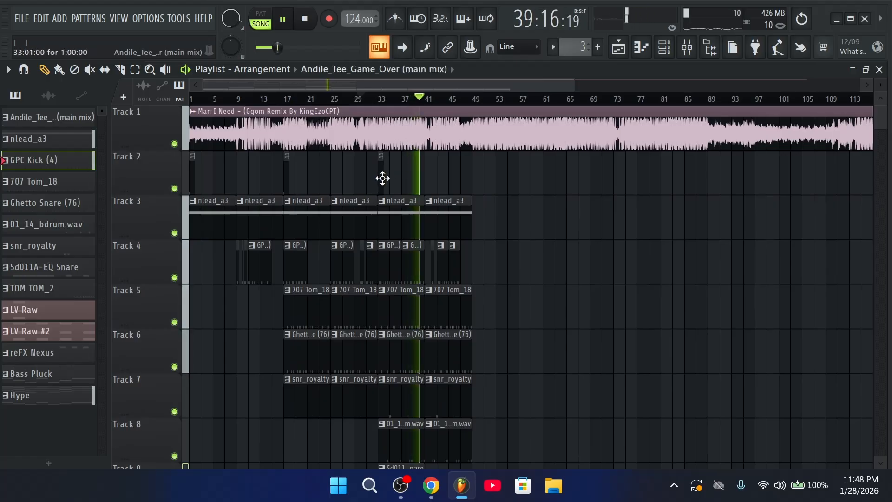
scroll(431, 109, up, 2)
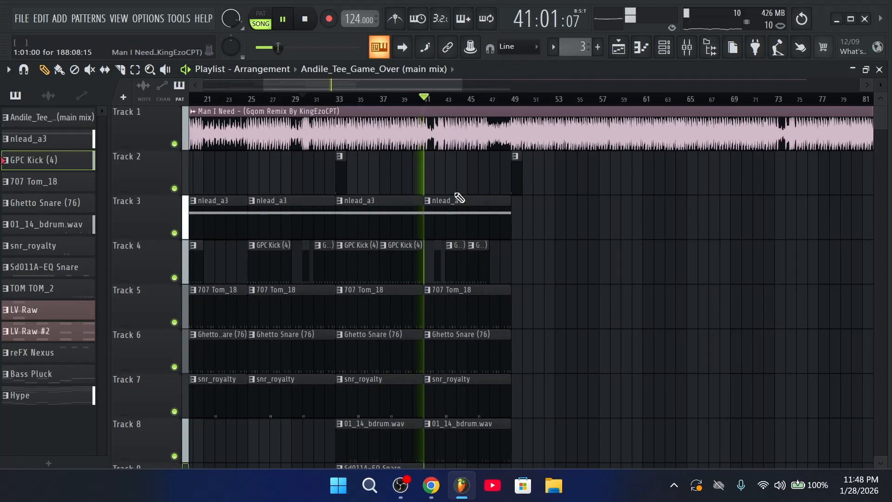
scroll(516, 265, down, 6)
scroll(511, 259, up, 6)
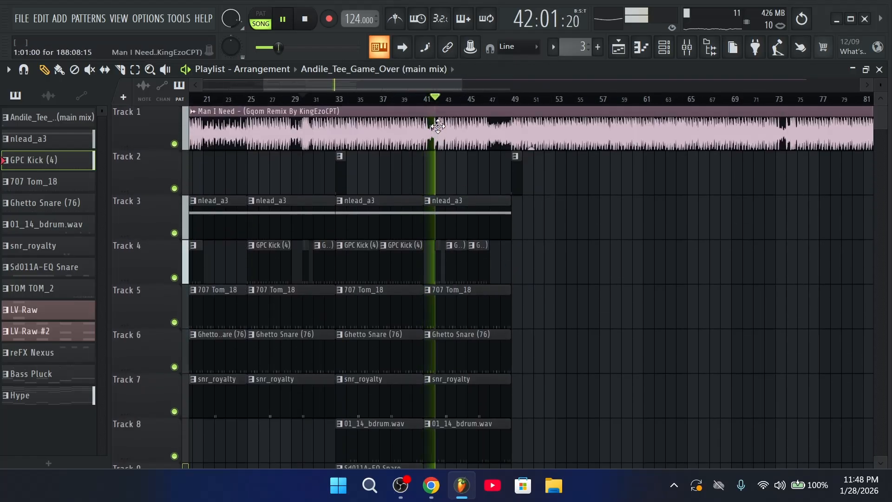
scroll(440, 110, up, 4)
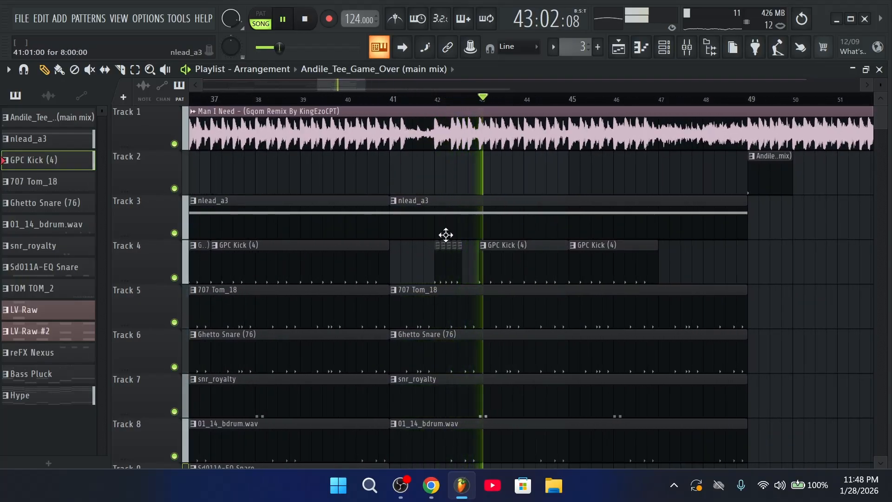
key(space)
scroll(371, 135, up, 2)
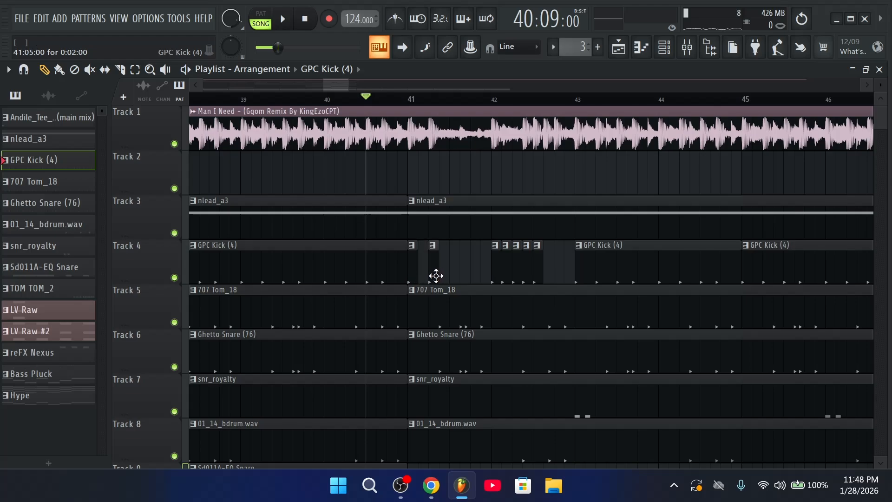
scroll(432, 151, down, 5)
scroll(444, 104, down, 1)
scroll(422, 262, up, 5)
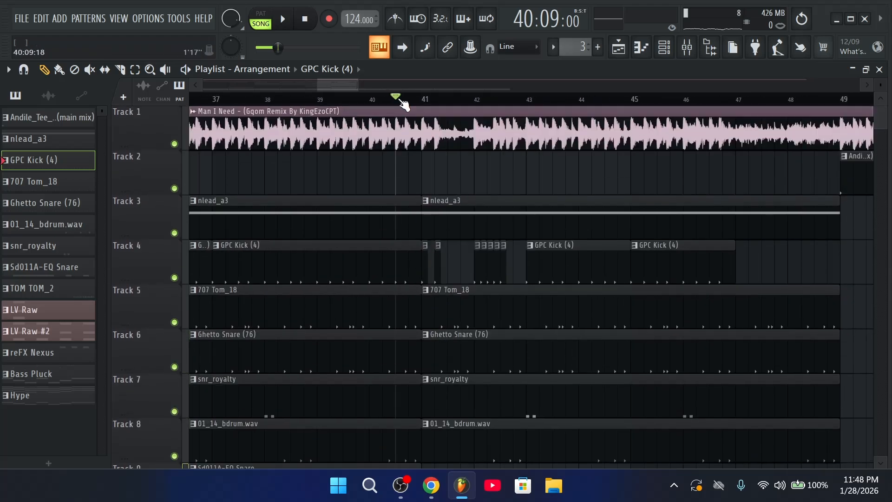
scroll(400, 99, down, 4)
scroll(418, 105, up, 6)
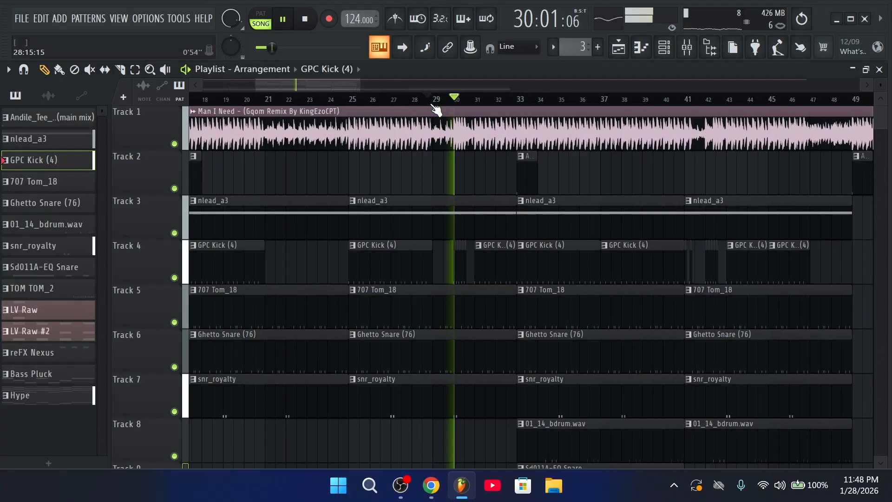
scroll(418, 110, down, 10)
key(space)
key(space)
scroll(367, 109, up, 8)
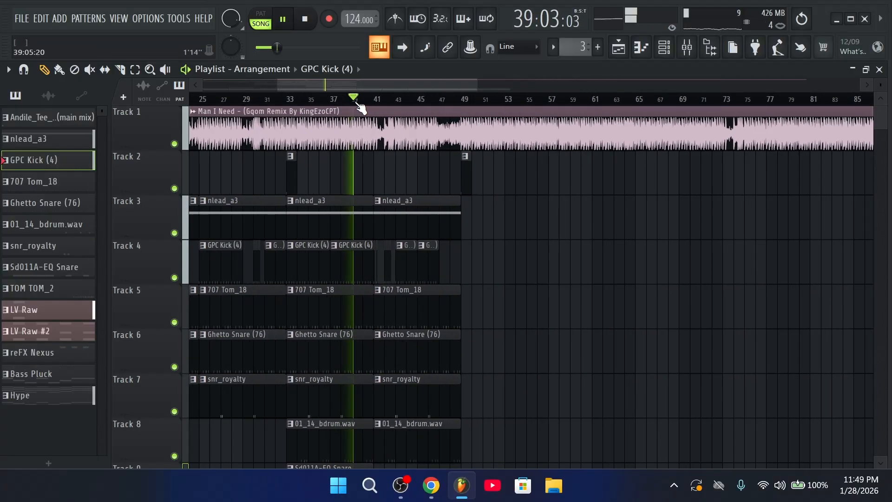
scroll(476, 270, down, 3)
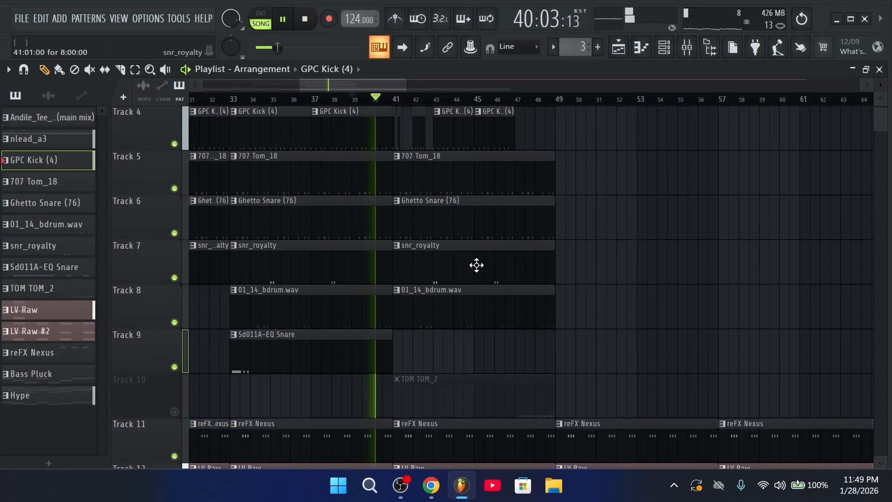
scroll(475, 267, up, 3)
scroll(486, 127, down, 3)
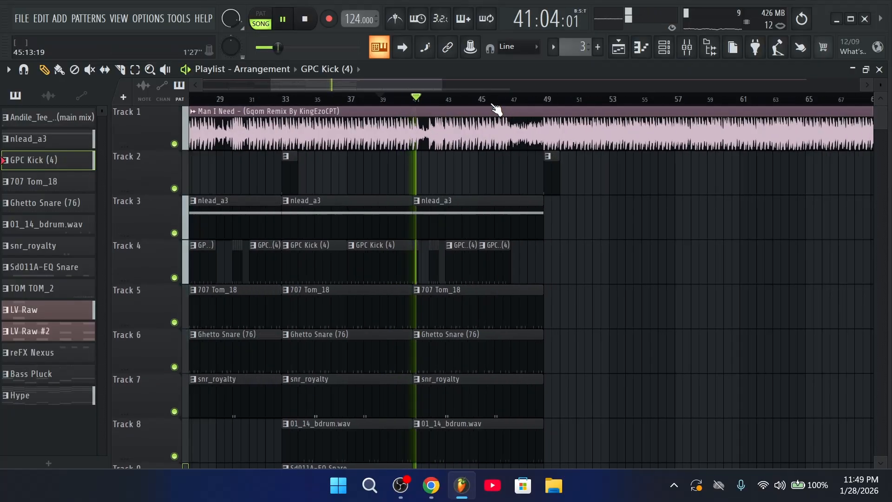
scroll(502, 278, down, 2)
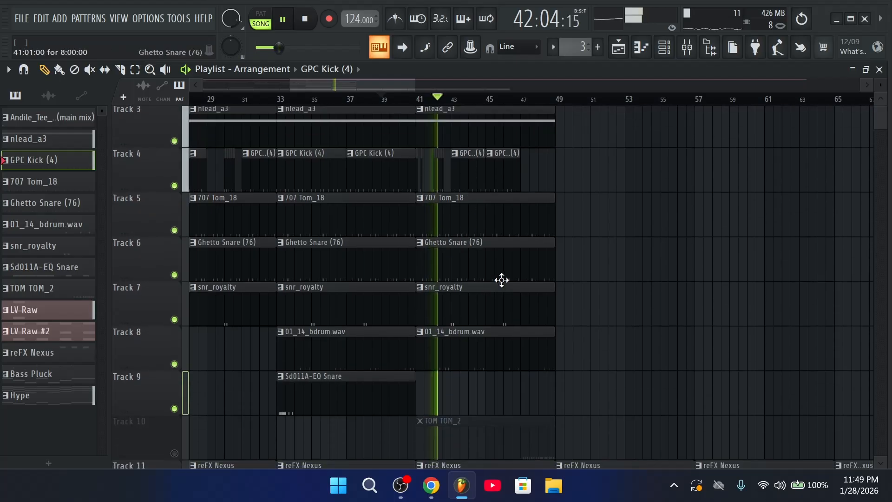
scroll(514, 292, up, 2)
scroll(505, 112, down, 3)
scroll(505, 112, up, 4)
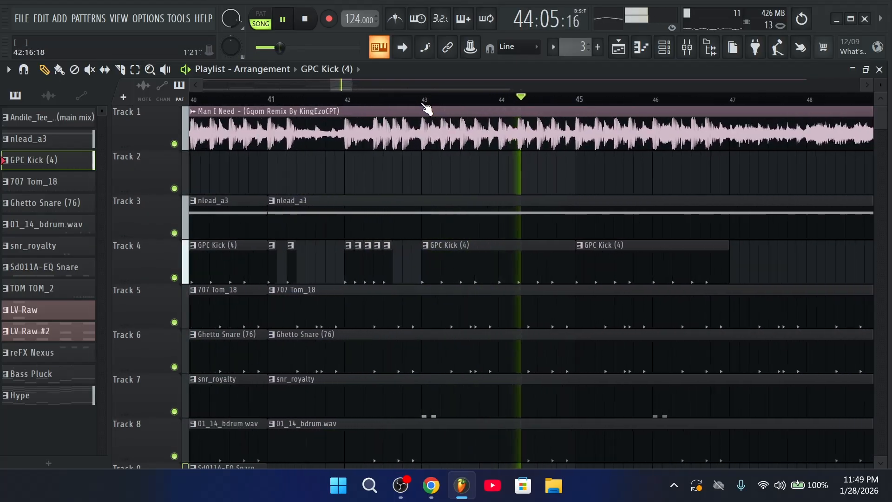
scroll(418, 139, up, 4)
key(space)
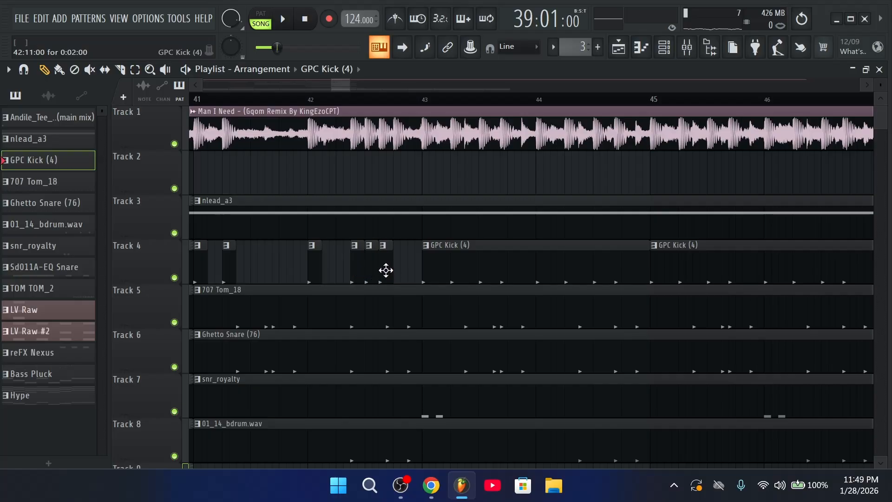
scroll(419, 121, down, 3)
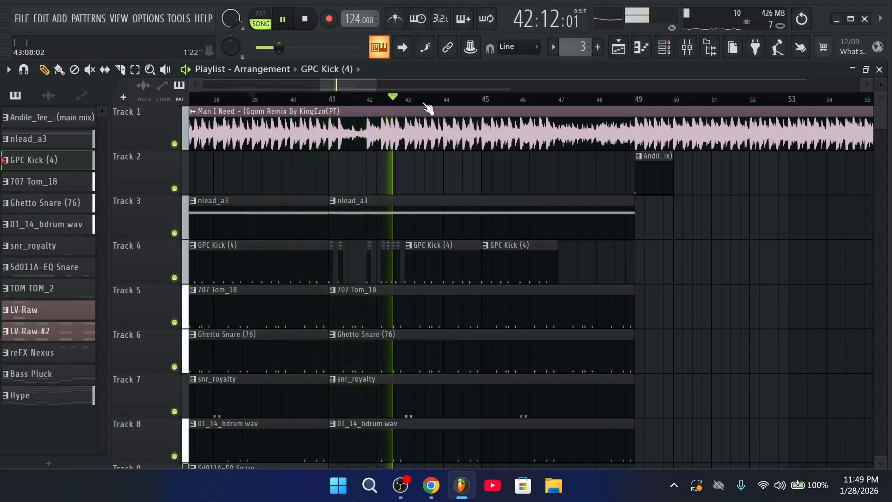
scroll(426, 111, down, 2)
scroll(469, 109, up, 2)
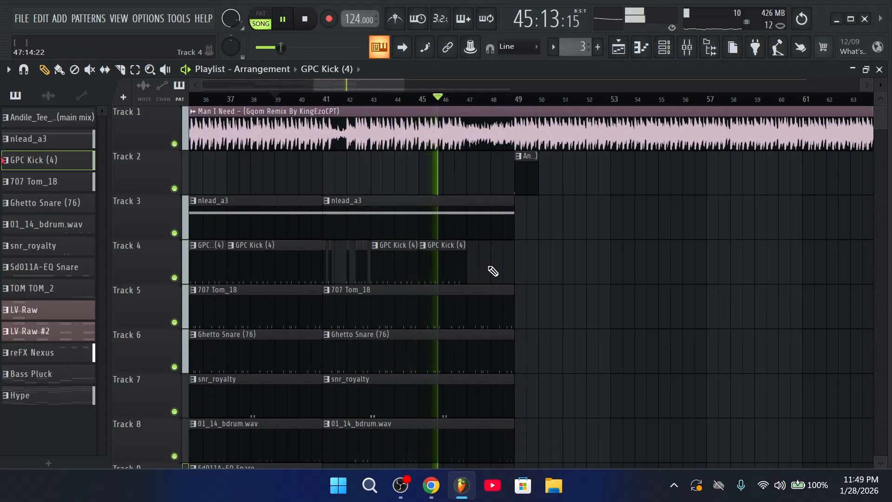
scroll(486, 265, down, 3)
scroll(525, 344, up, 2)
scroll(525, 344, up, 2)
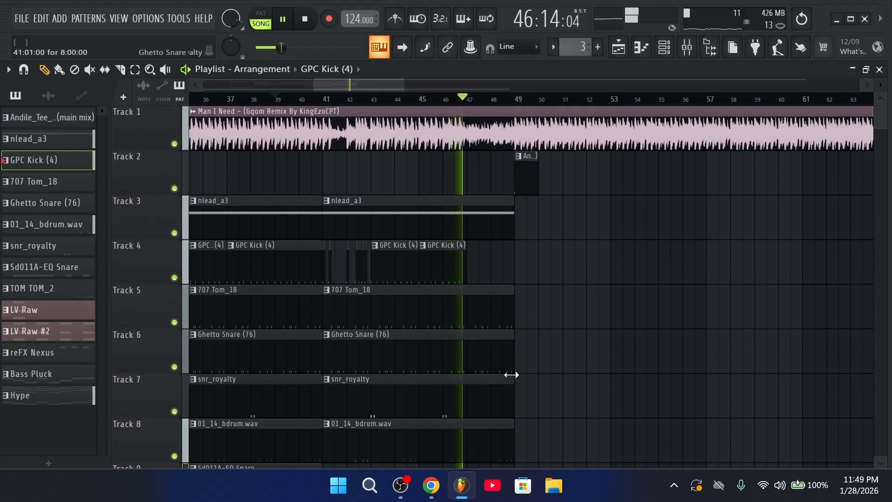
scroll(510, 364, down, 1)
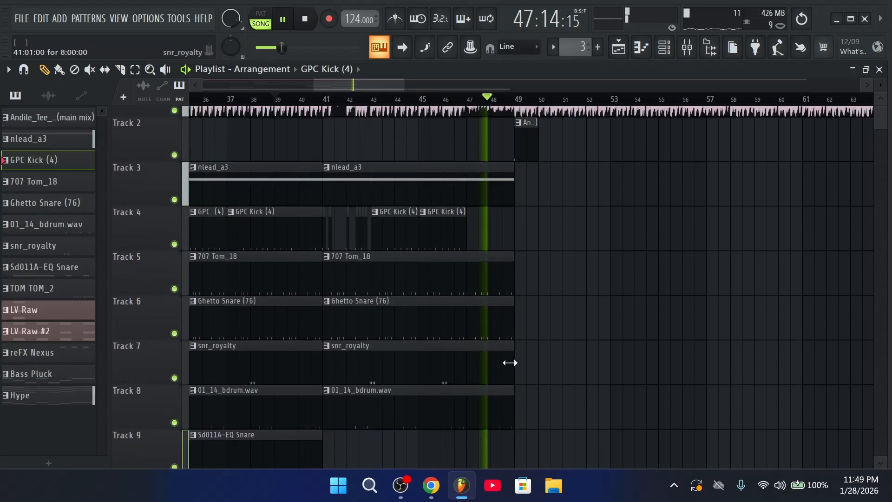
Shorten the later 707 Tom_18 and Ghetto Snare clips by two bars
scroll(511, 364, up, 1)
ctrl+shift+click(512, 361)
ctrl+shift+click(510, 312)
drag(509, 312, 464, 334)
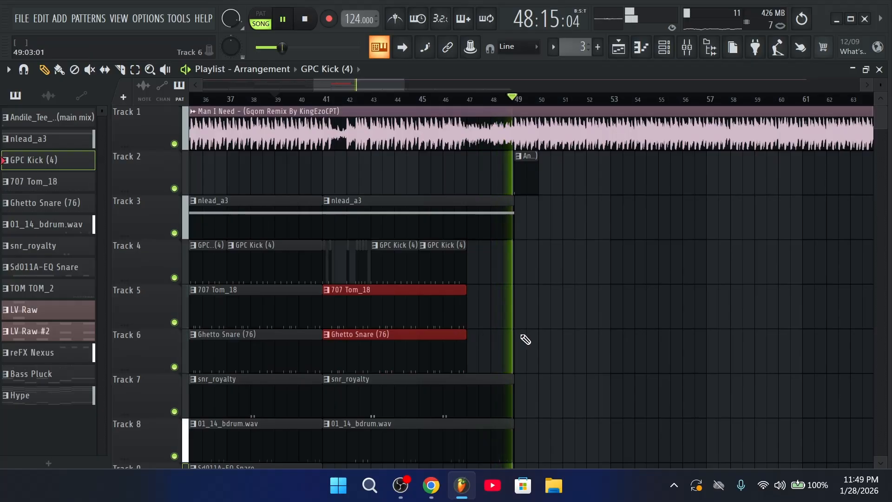
Place a Bass Pluck clip on Track 14 and duplicate it along the track with Ctrl+B
scroll(580, 110, down, 3)
scroll(591, 294, down, 10)
key(space)
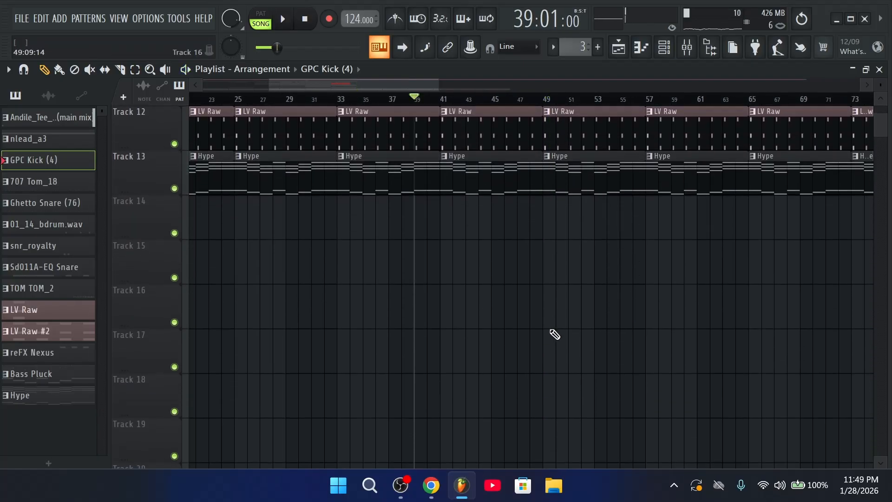
scroll(554, 334, up, 4)
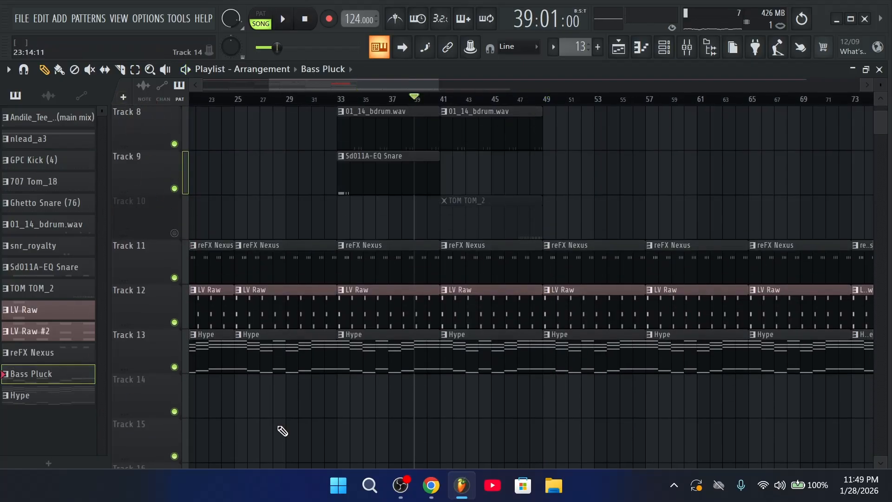
click(438, 391)
drag(596, 395, 542, 411)
key(ctrl+b)
key(ctrl+b)
key(ctrl+b)
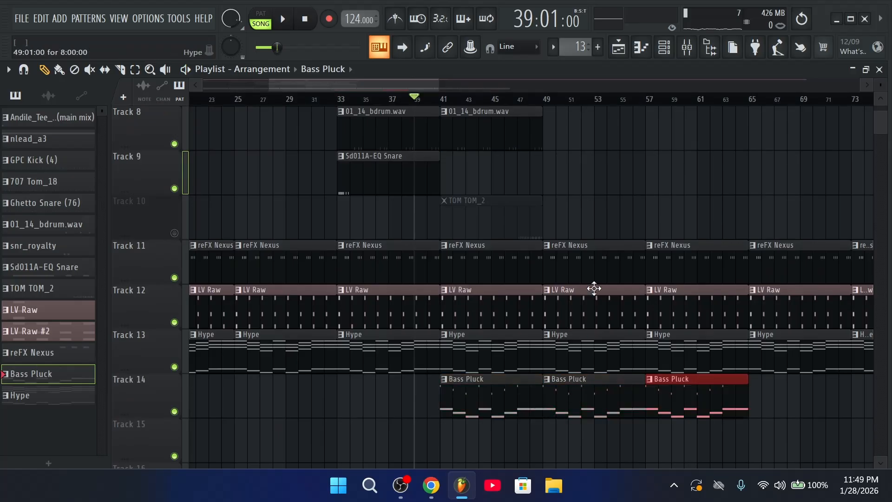
Start playback and review the arrangement
key(space)
scroll(462, 204, up, 2)
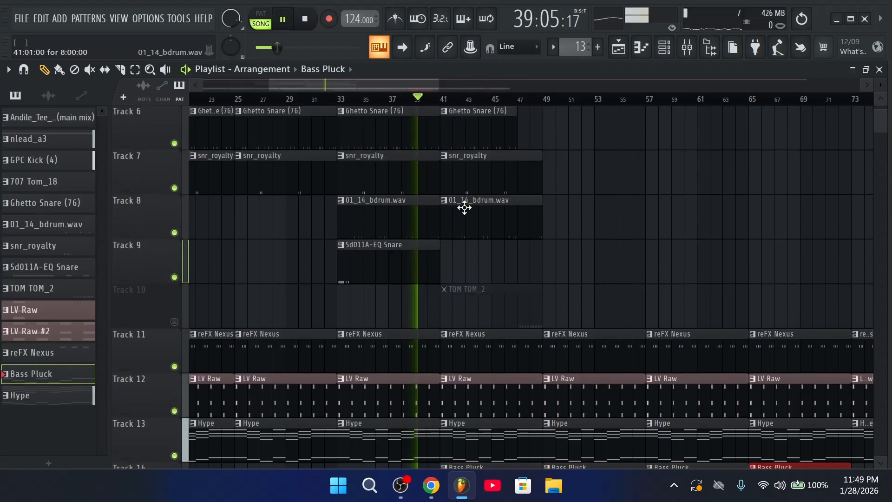
drag(410, 269, 518, 273)
scroll(517, 274, up, 5)
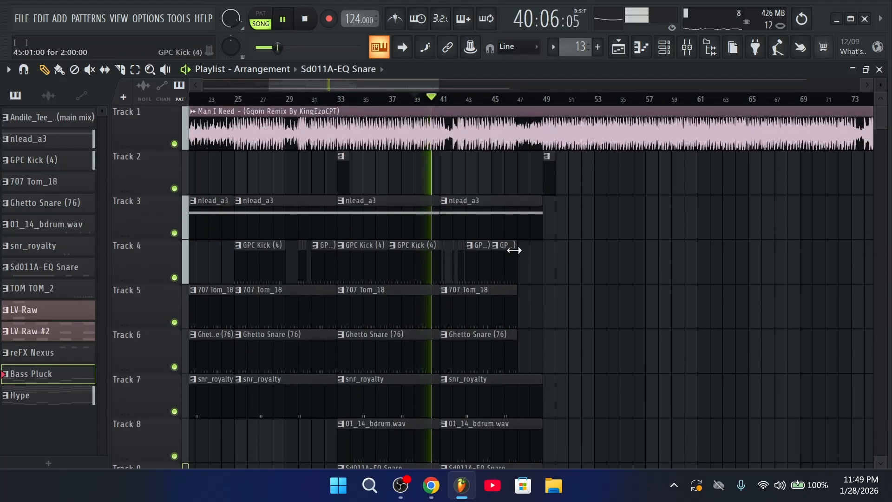
scroll(526, 104, down, 2)
scroll(525, 111, up, 2)
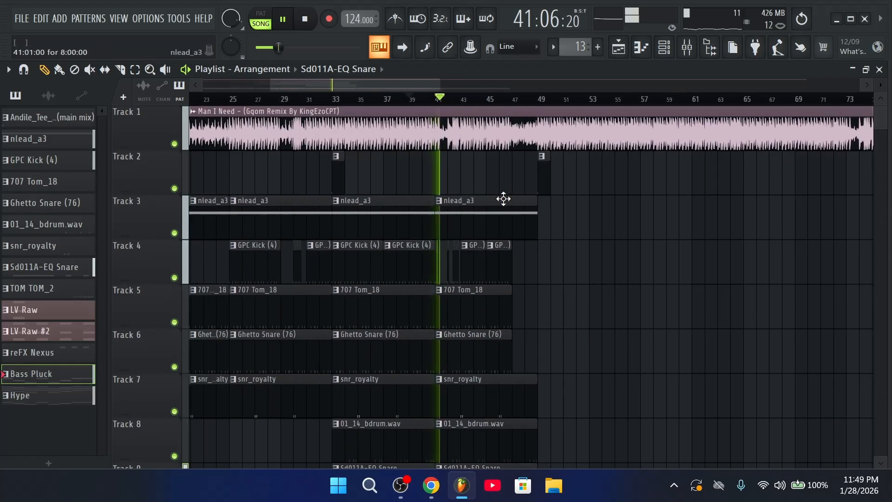
scroll(504, 199, down, 8)
scroll(479, 336, up, 8)
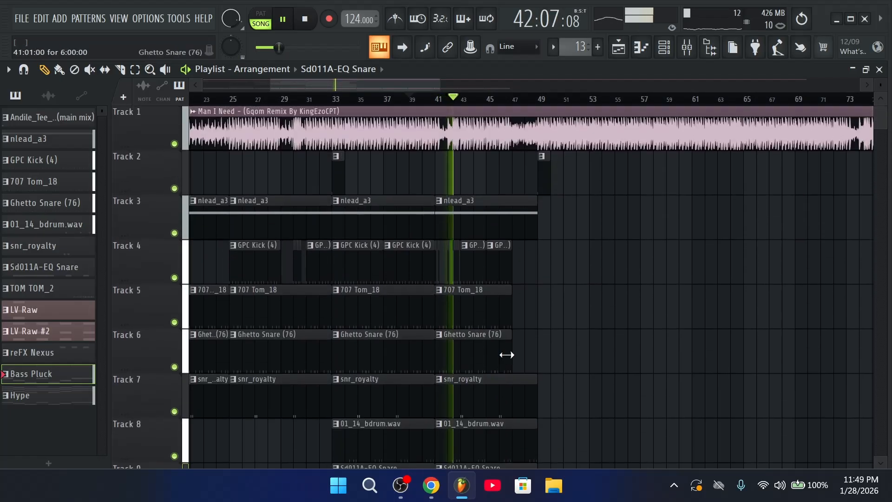
scroll(466, 98, up, 2)
Move the song position back to bar 41 and mute Track 9
click(414, 102)
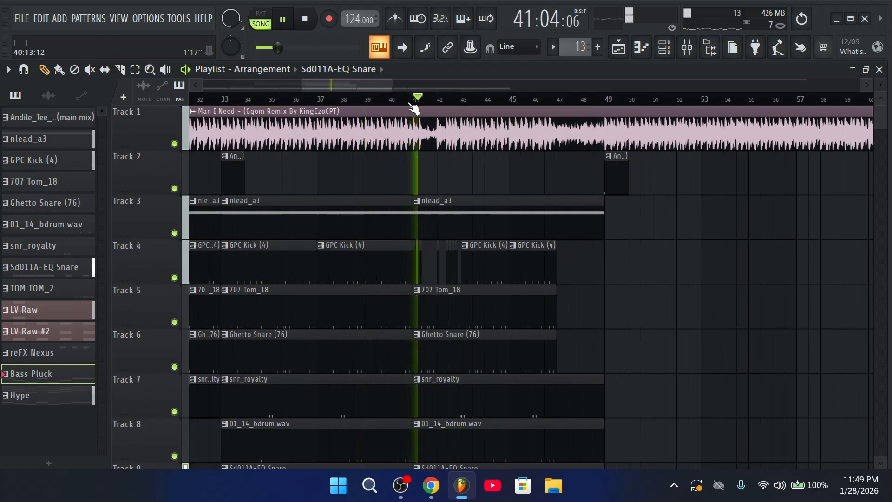
scroll(474, 223, down, 3)
scroll(474, 224, down, 3)
click(174, 233)
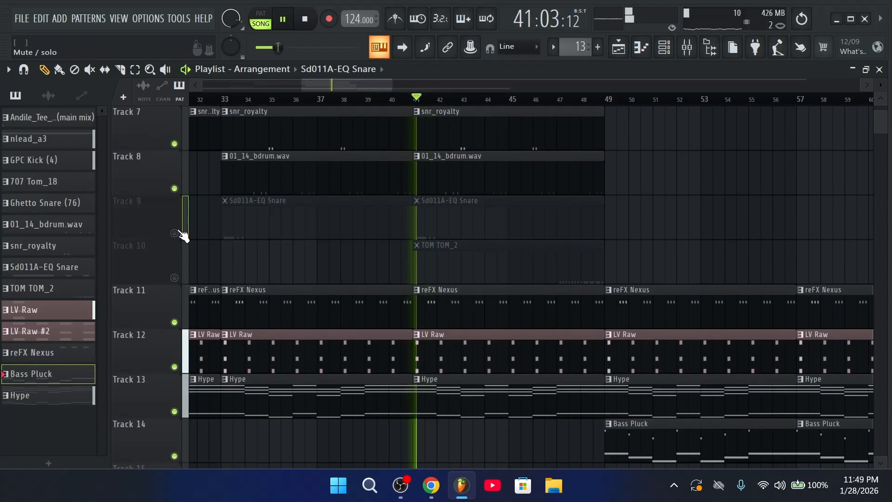
Move Track 9's Sd011A-EQ Snare clip from bar 41 to bar 49 and unmute the track
right_click(441, 238)
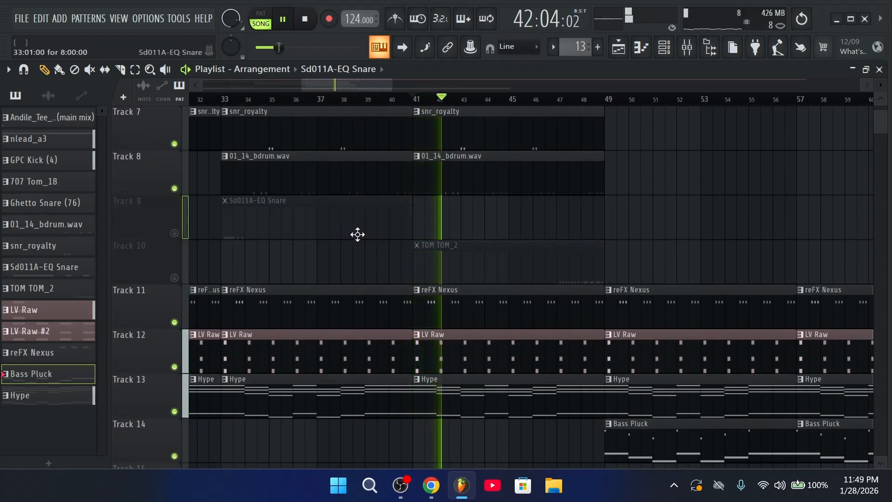
click(212, 100)
key(space)
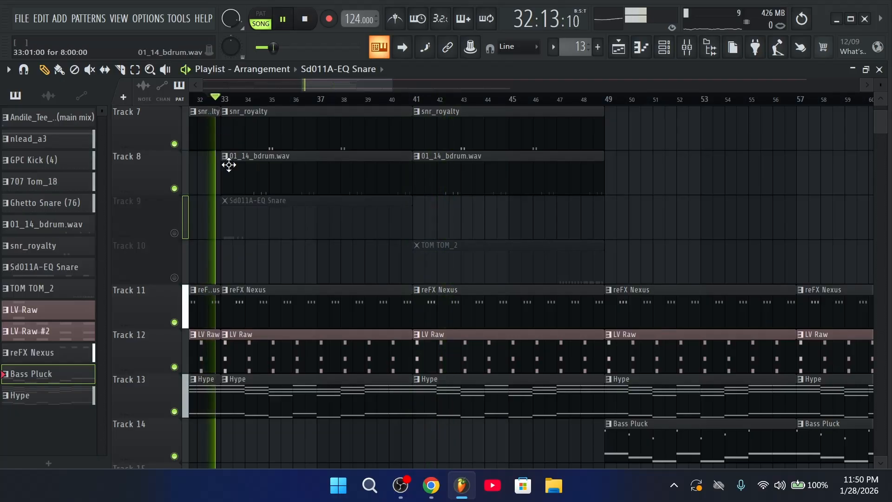
click(175, 233)
click(697, 215)
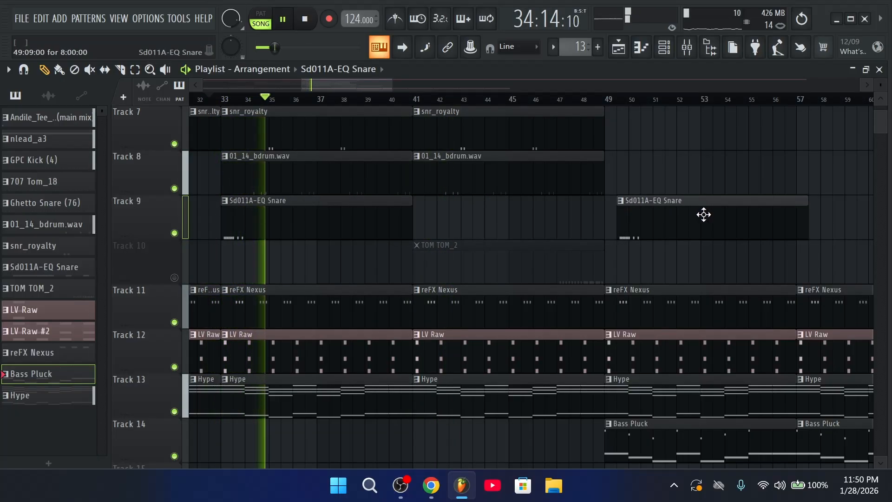
Add GPC Kick (4) clips on Track 4 at bars 49 and 53
scroll(543, 285, up, 4)
scroll(583, 125, down, 2)
scroll(613, 244, up, 2)
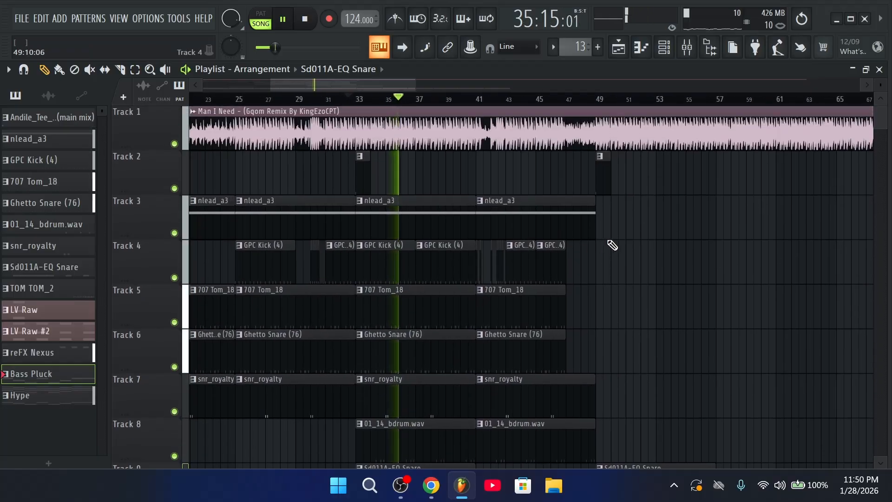
click(398, 268)
drag(705, 259, 625, 265)
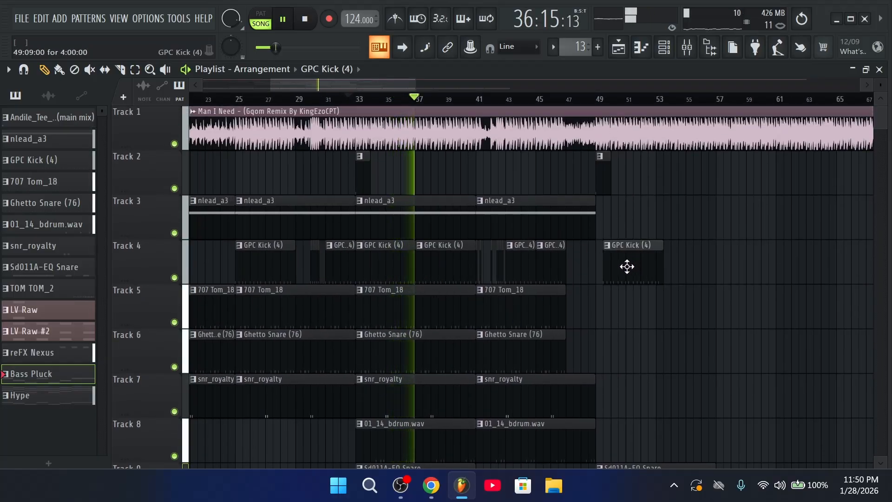
click(695, 255)
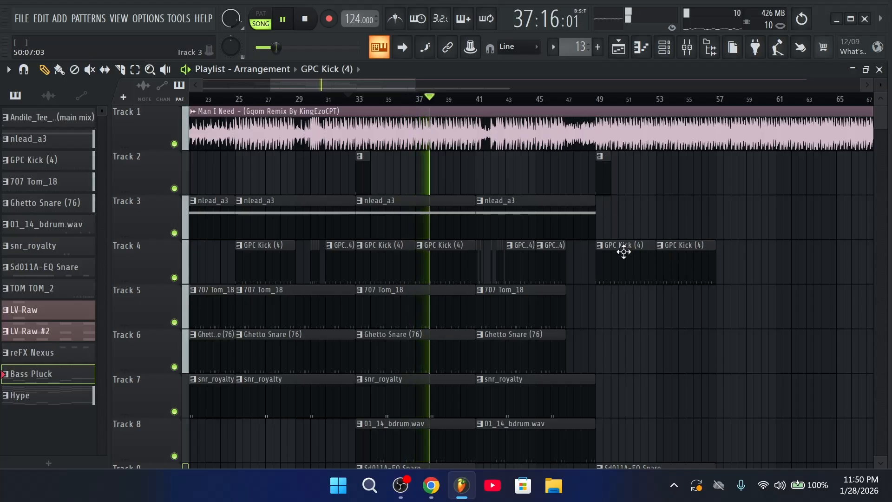
Place an nlead_a3 clip on Track 3 starting at bar 49
click(635, 211)
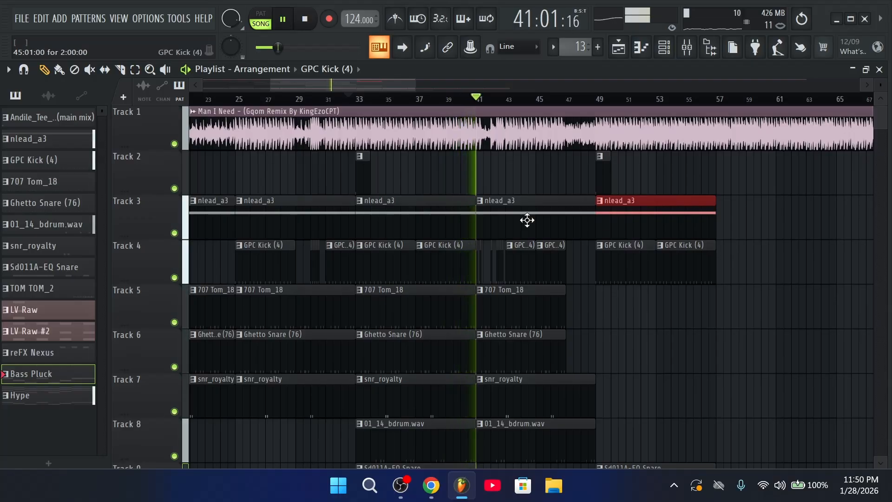
ctrl+scroll(546, 112, down, 3)
ctrl+scroll(546, 111, up, 2)
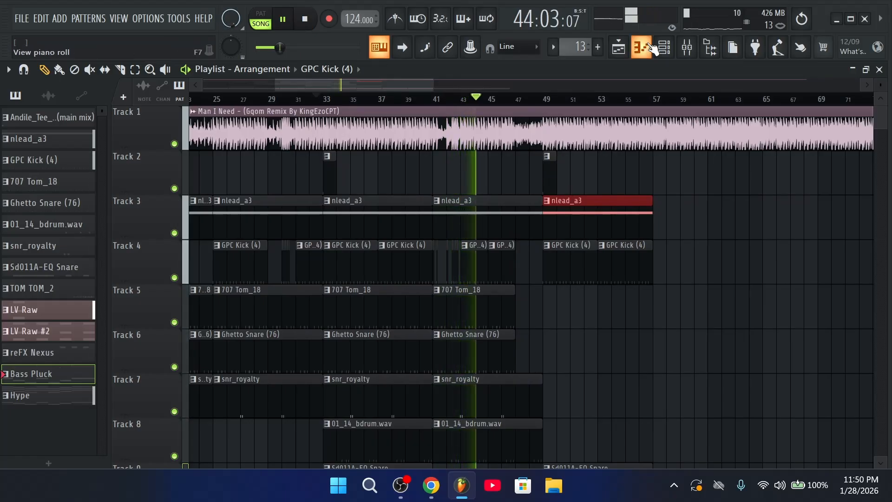
Shorten the second 01_14_bdrum.wav clip so it ends at bar 47
key(F6)
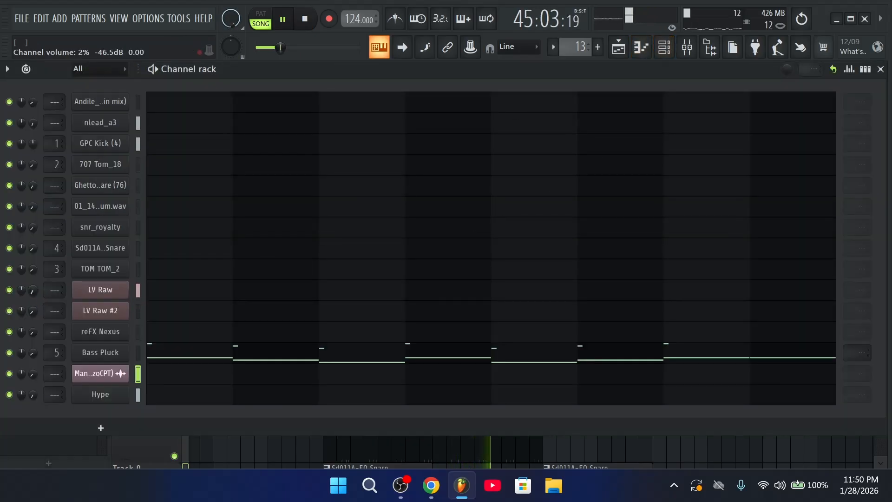
click(620, 49)
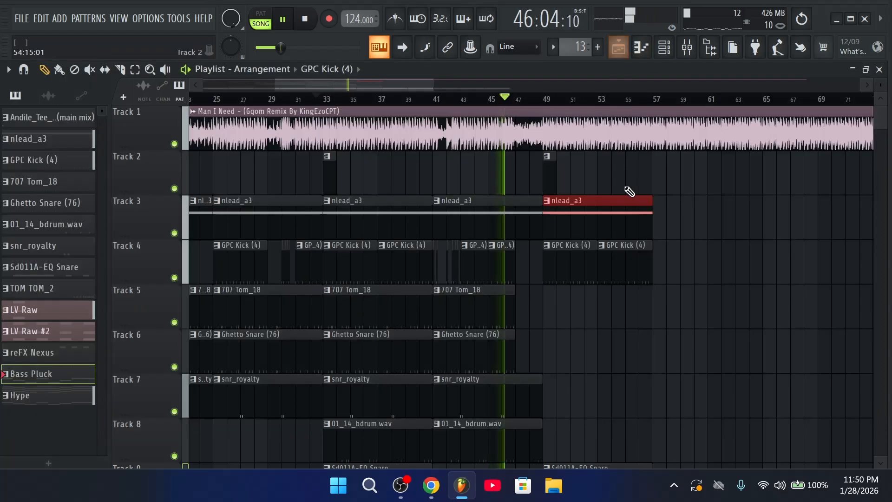
scroll(600, 226, down, 2)
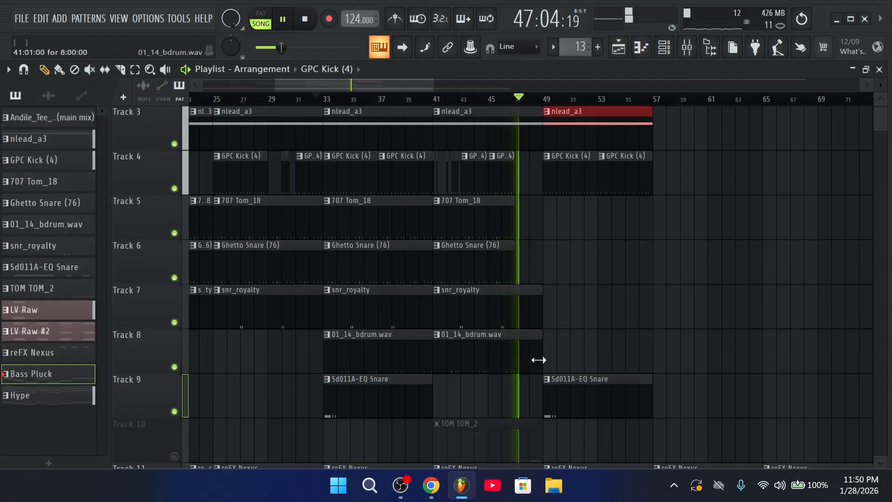
drag(539, 361, 510, 378)
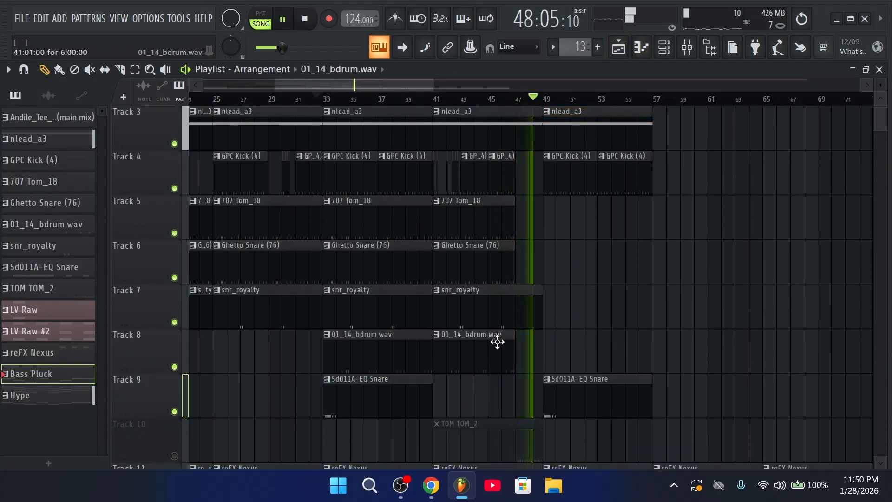
scroll(587, 264, down, 3)
ctrl+scroll(669, 273, down, 2)
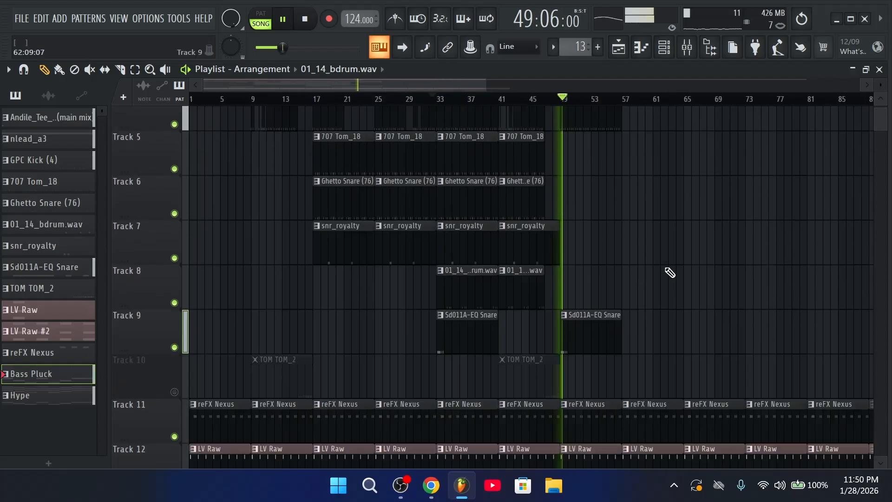
scroll(669, 273, down, 7)
click(667, 57)
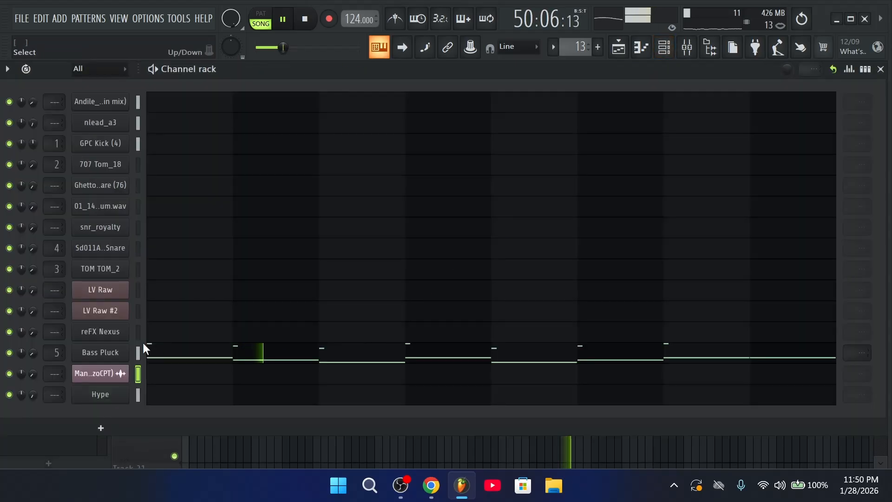
click(706, 47)
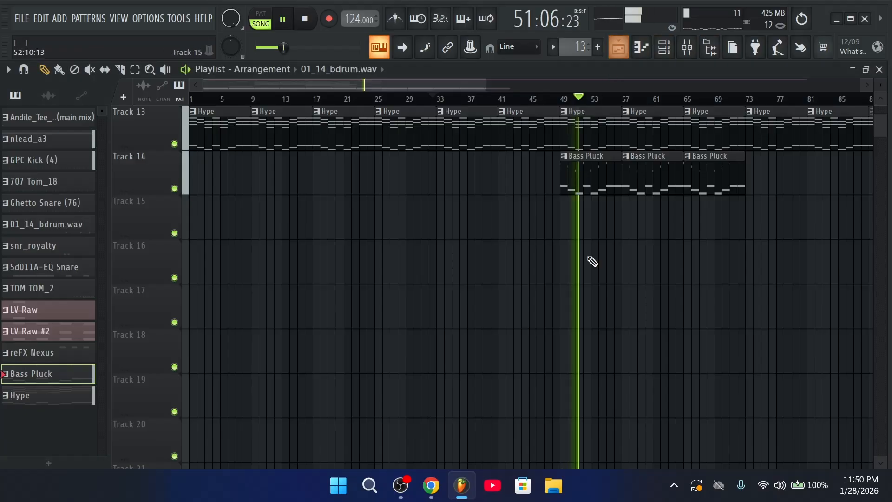
Copy the 707 Tom_18 and Ghetto Snare clips to bars 49 and 57
scroll(661, 302, up, 12)
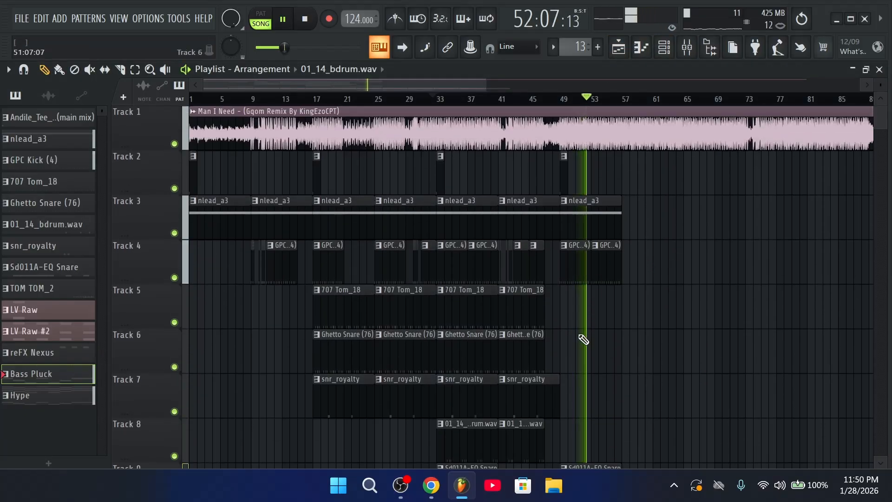
key(space)
ctrl+drag(470, 364, 471, 309)
shift+drag(471, 310, 658, 312)
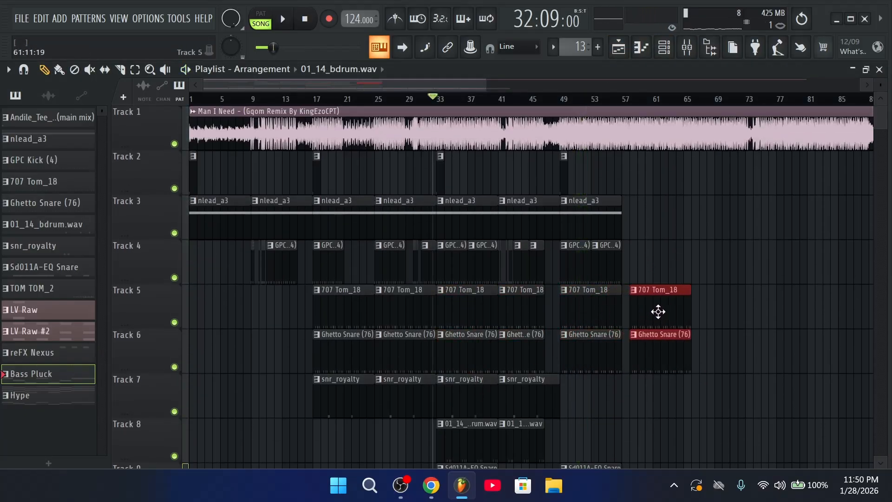
Duplicate the last nlead_a3 and GPC Kick (4) clips eight bars later, reaching bar 65
ctrl+drag(657, 270, 608, 239)
key(ctrl+b)
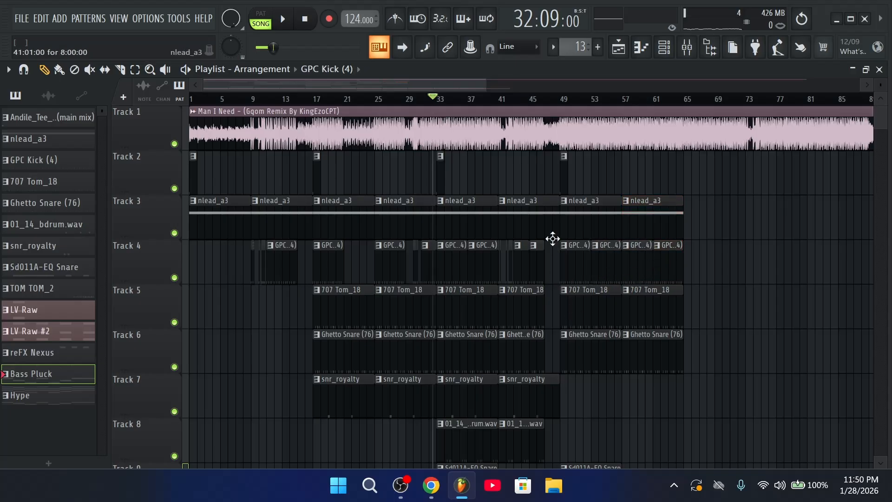
scroll(549, 220, down, 2)
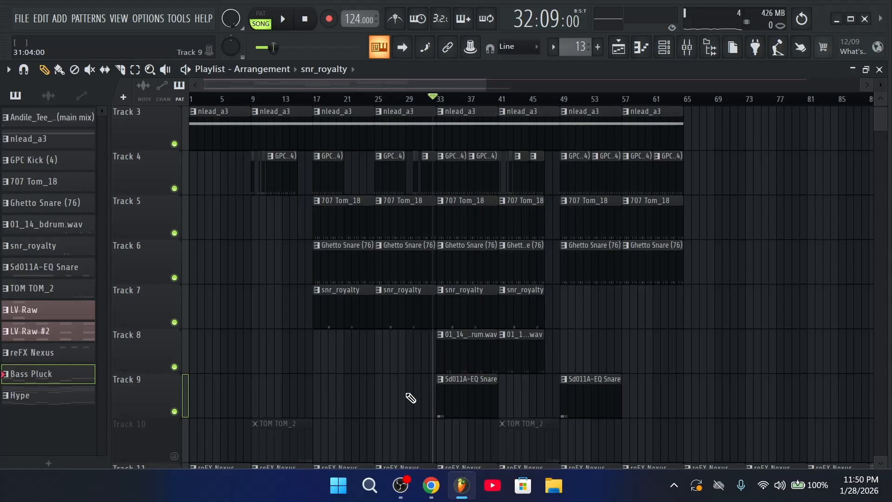
scroll(425, 324, up, 2)
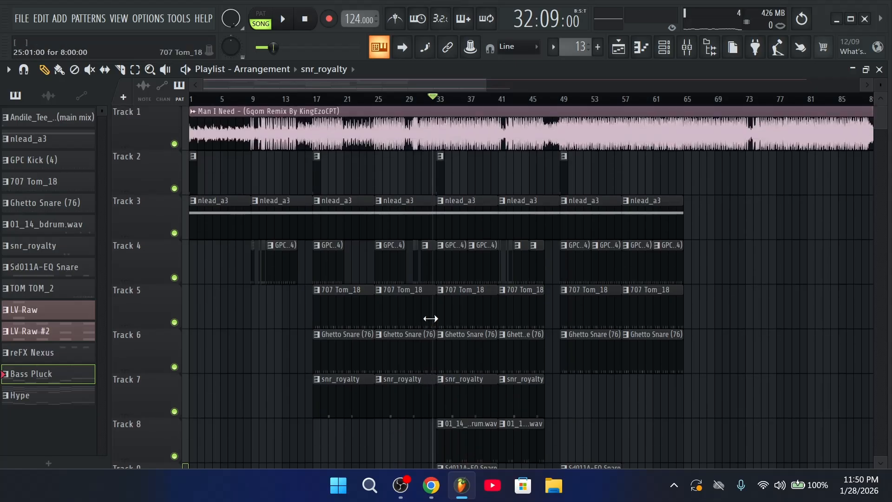